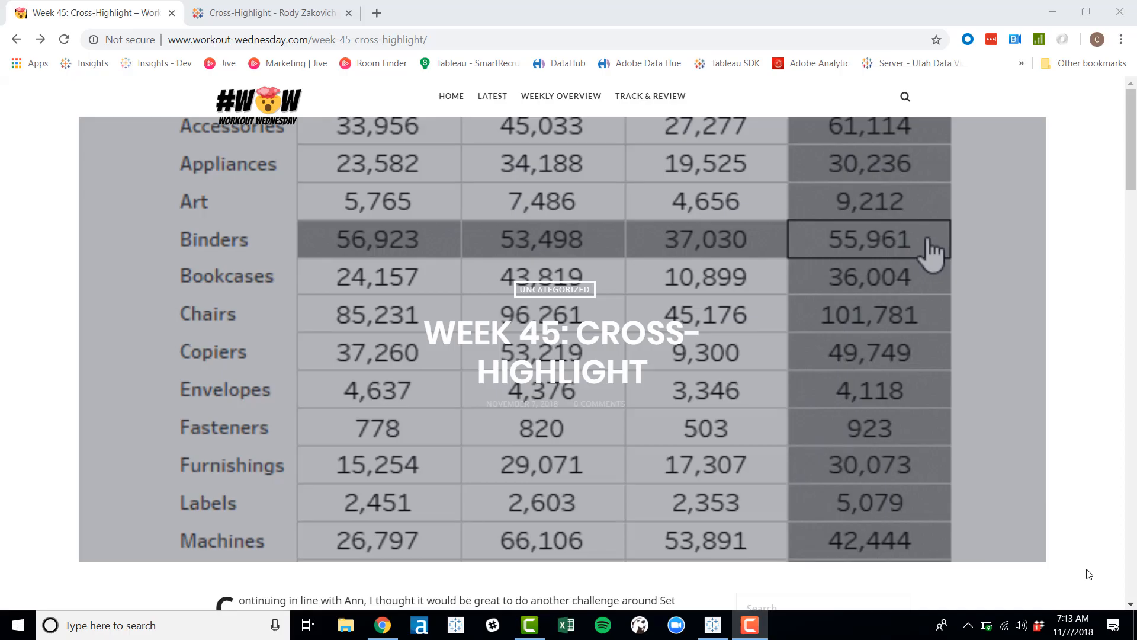
Review the example table on the Week 45 Cross-Highlight challenge page and go to the published Tableau Public dashboard.
click(1130, 508)
scroll(1133, 311, down, 3)
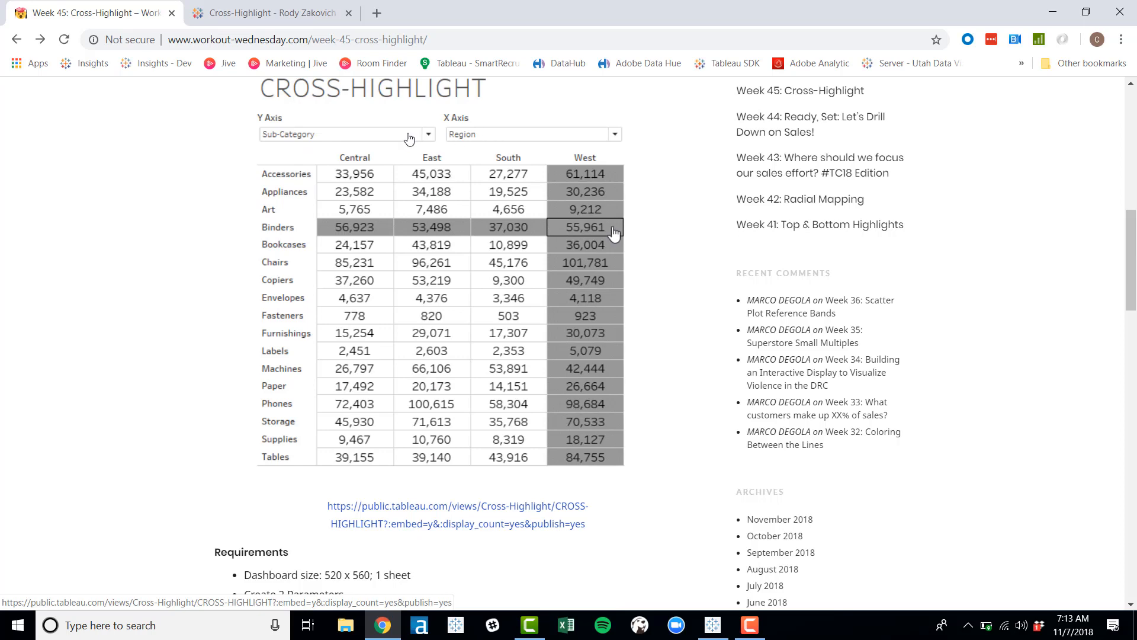
click(258, 17)
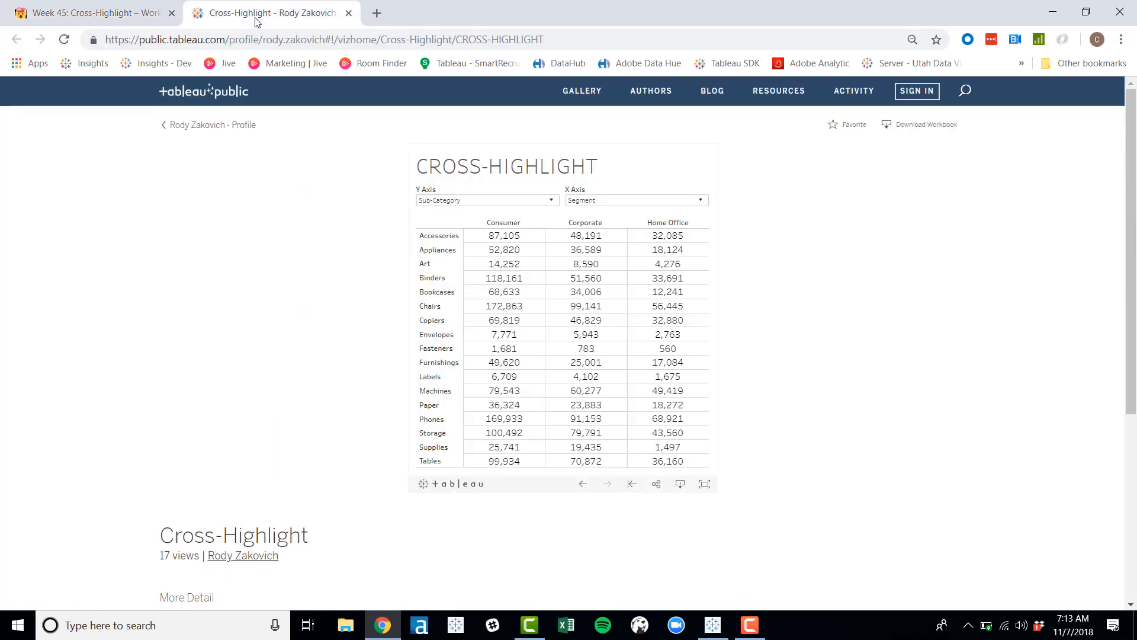
Try out the published dashboard's axis selectors with Y Axis set to Category and X Axis set to Region.
click(436, 201)
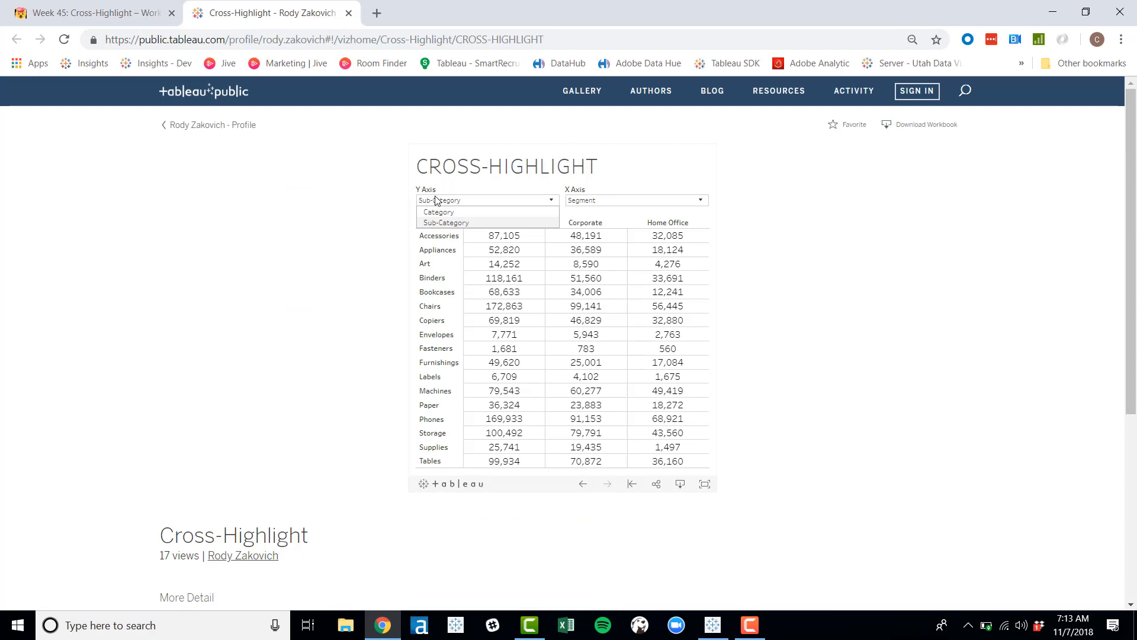
click(437, 211)
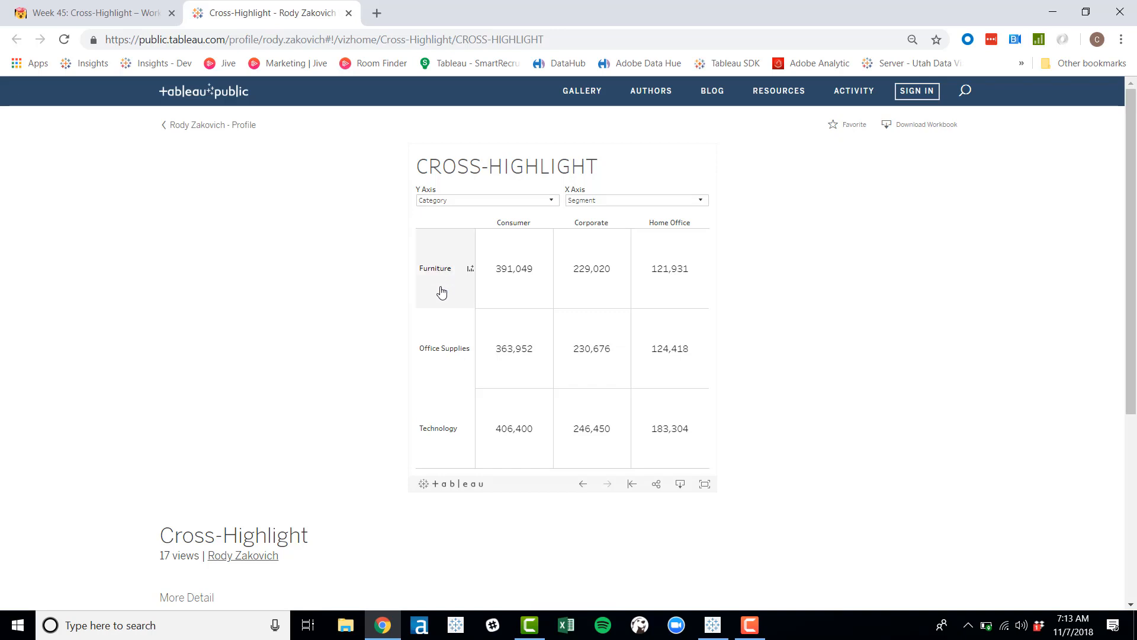
click(656, 203)
click(580, 224)
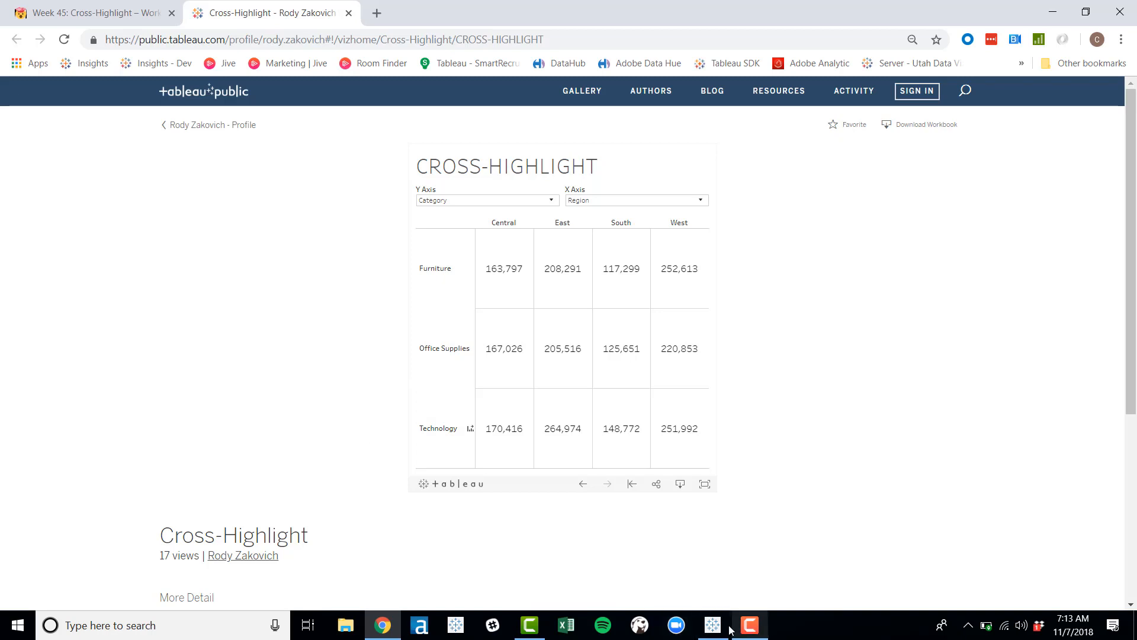
Switch to the ww45 workbook in Tableau and set up a new String parameter named Y Axis that allows a list of values.
mouse_move(715, 621)
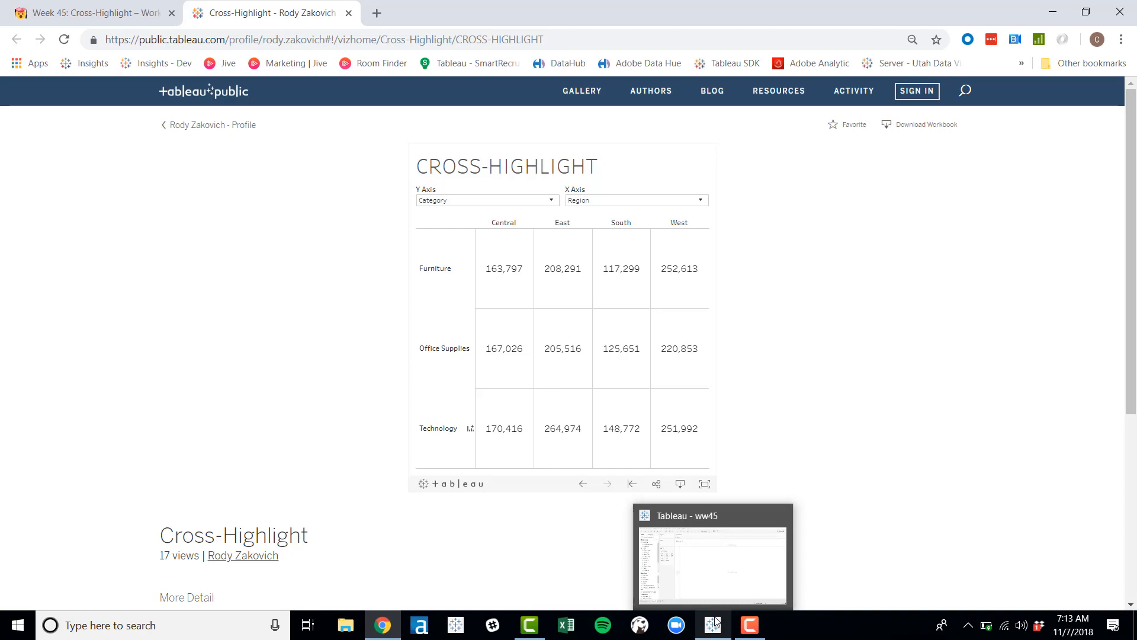
click(715, 621)
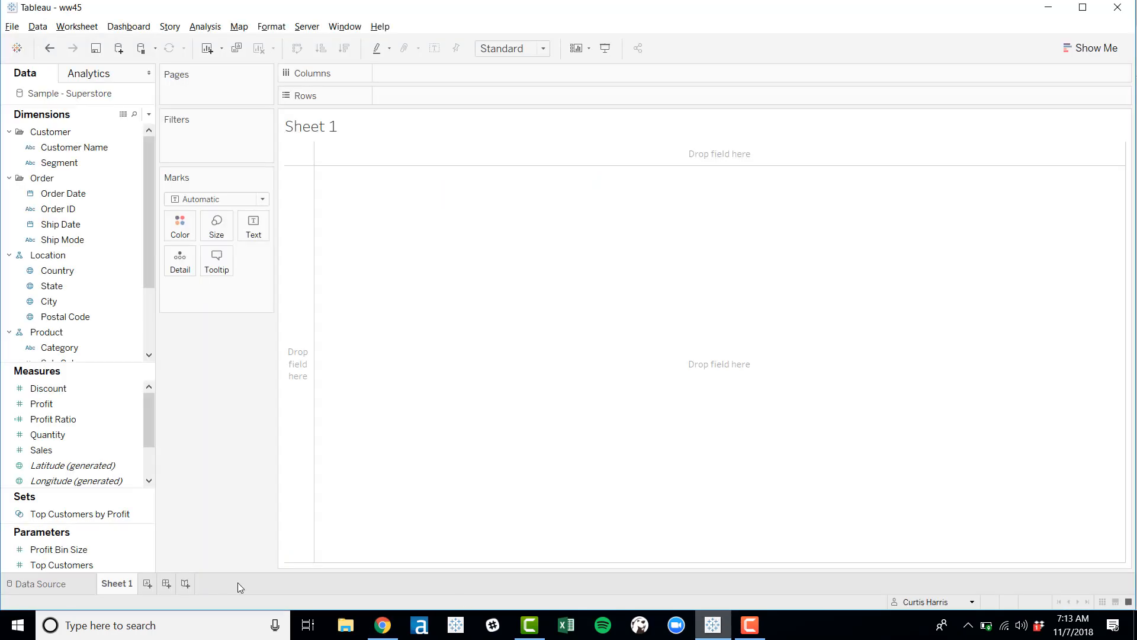
click(149, 113)
click(140, 143)
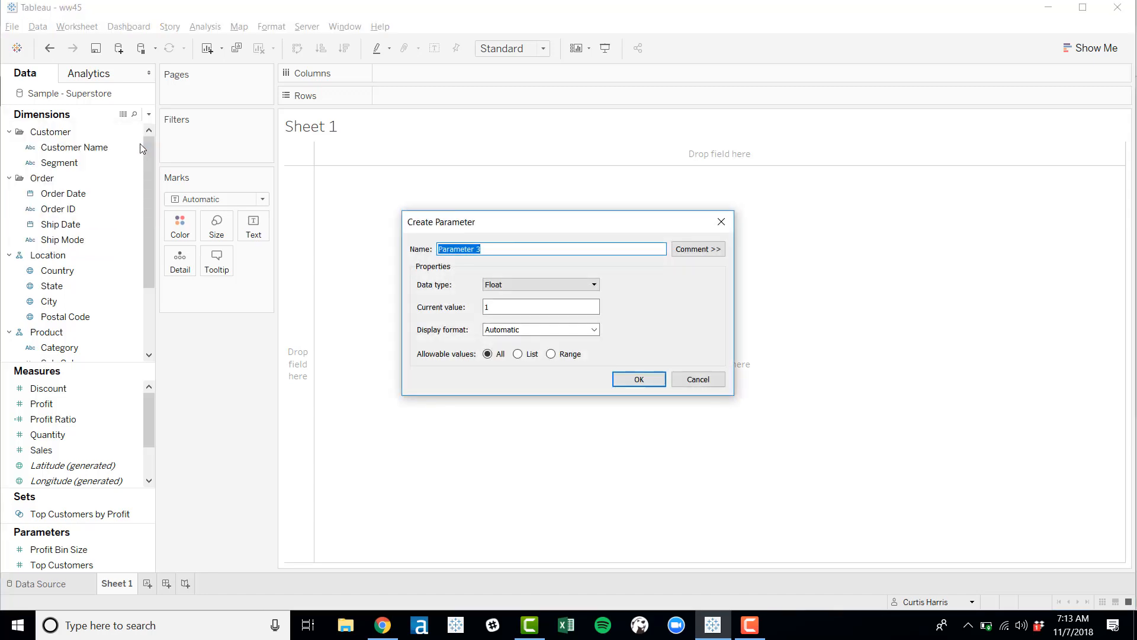
text(Y Axis)
key(Tab)
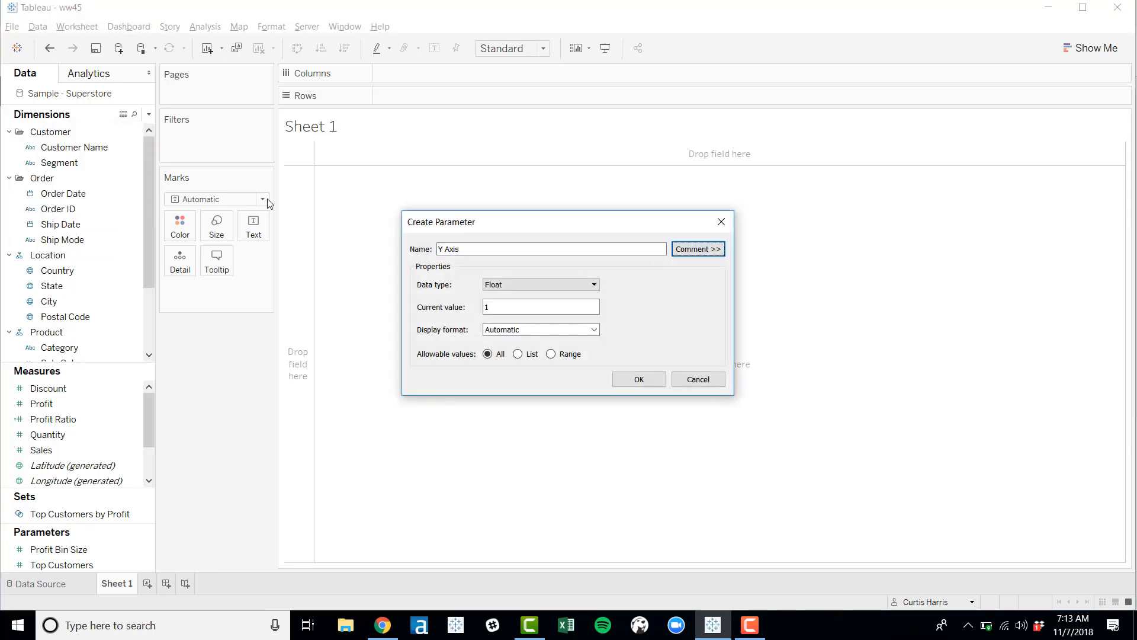
click(540, 285)
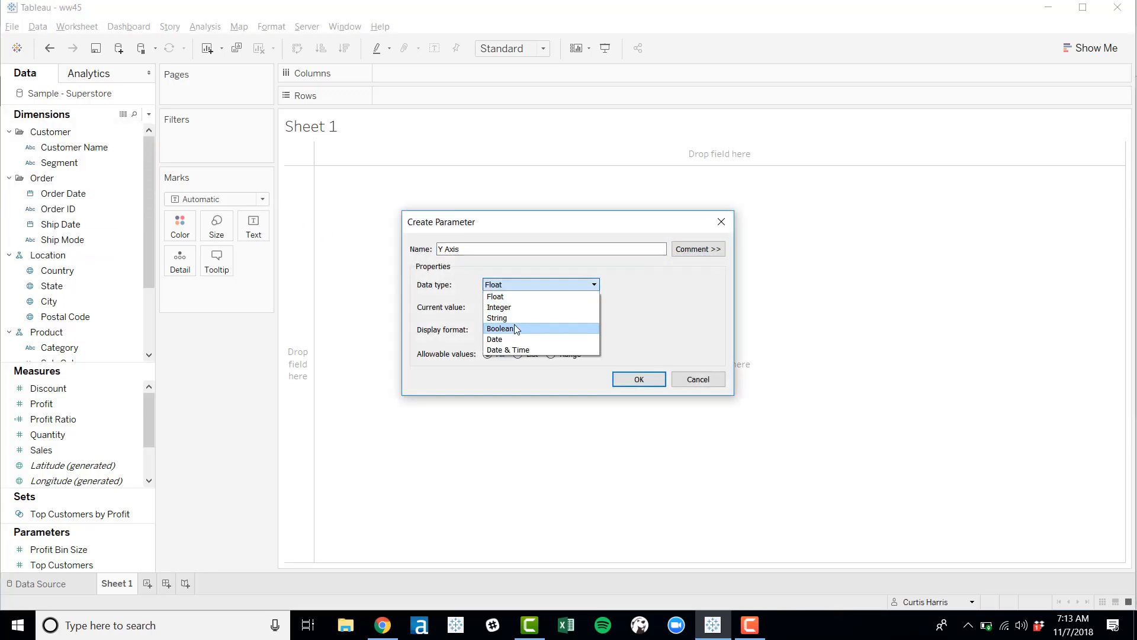
click(514, 319)
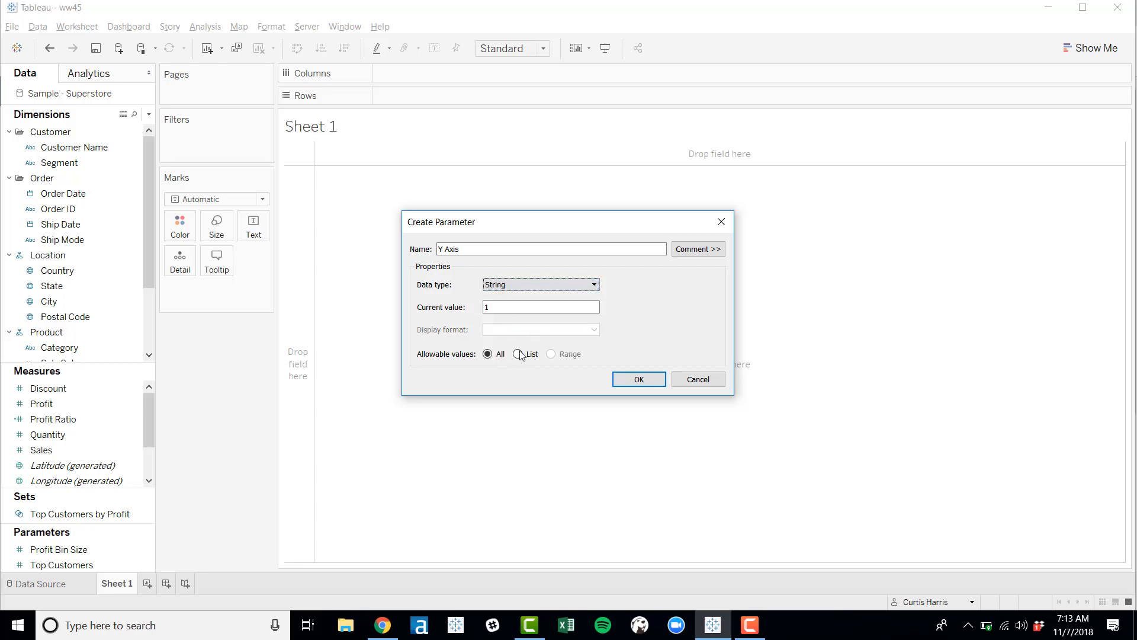
click(519, 354)
click(466, 418)
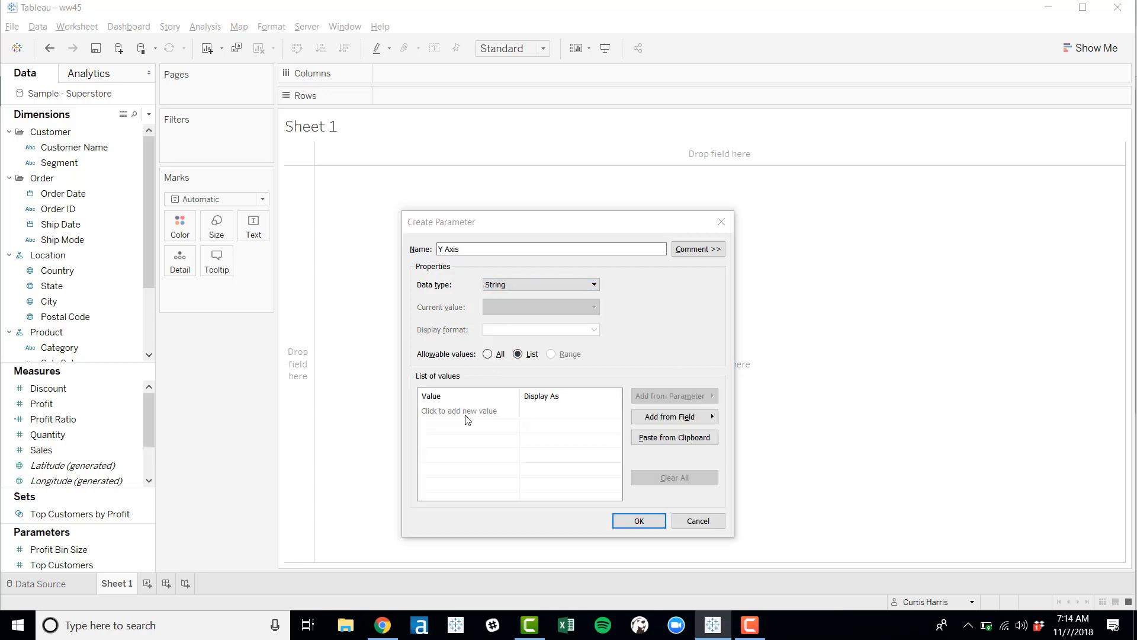
Check the Y Axis options in the published dashboard and return to the parameter being created in Tableau.
key(alt+Tab)
click(510, 205)
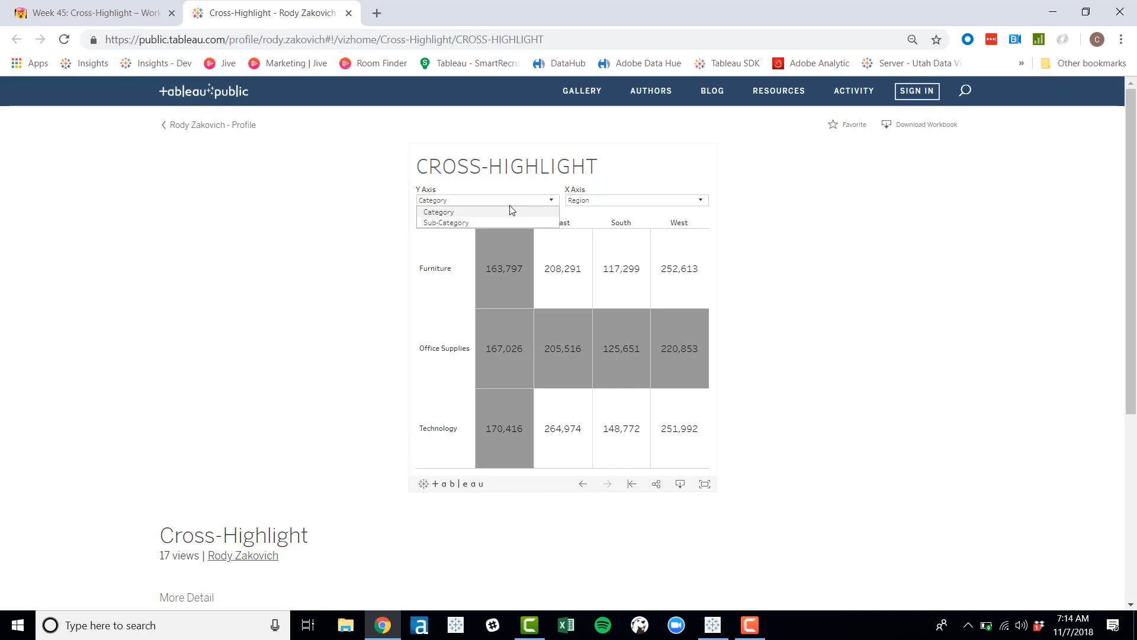
key(alt+Tab)
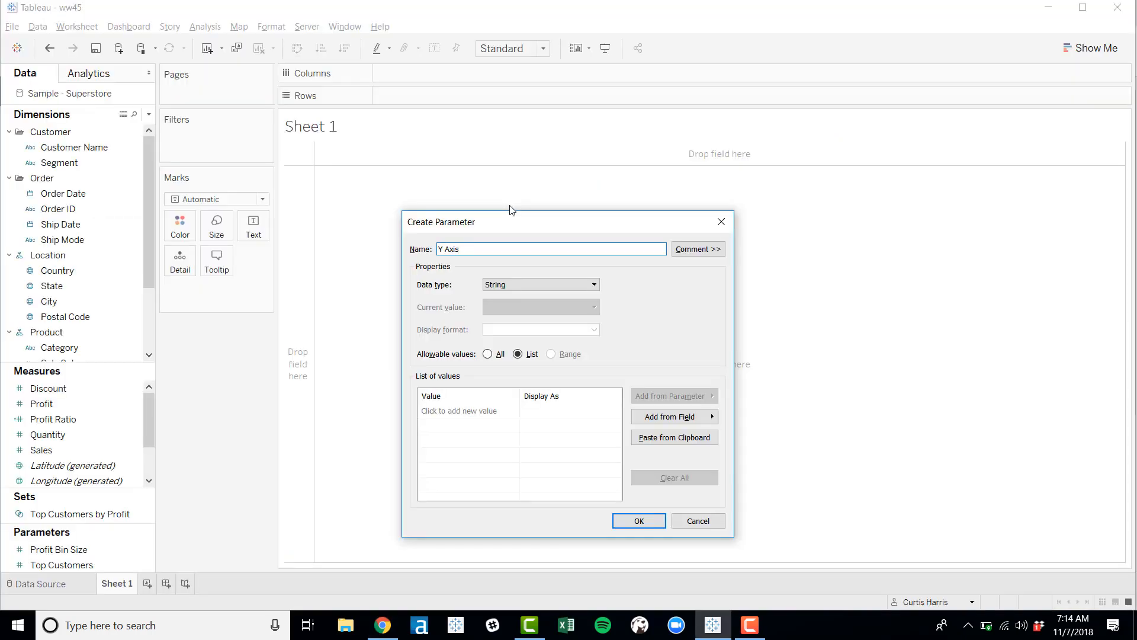
Add Category and Sub-Category to the Y Axis parameter's list of values and save the parameter.
click(458, 412)
text(Ca)
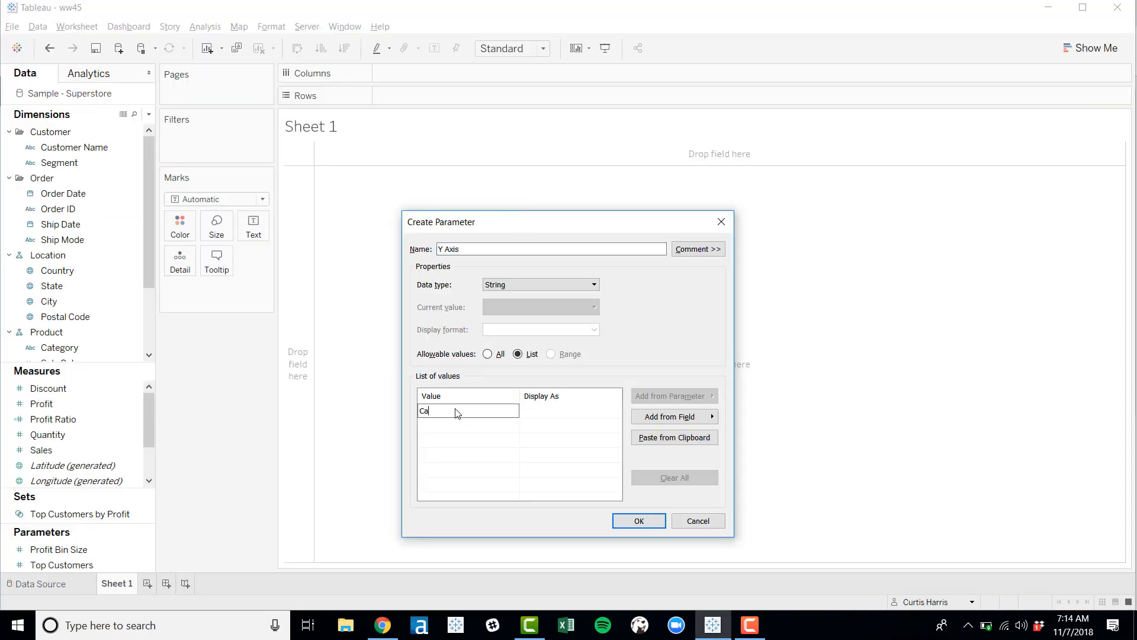
text(tegory)
key(Return)
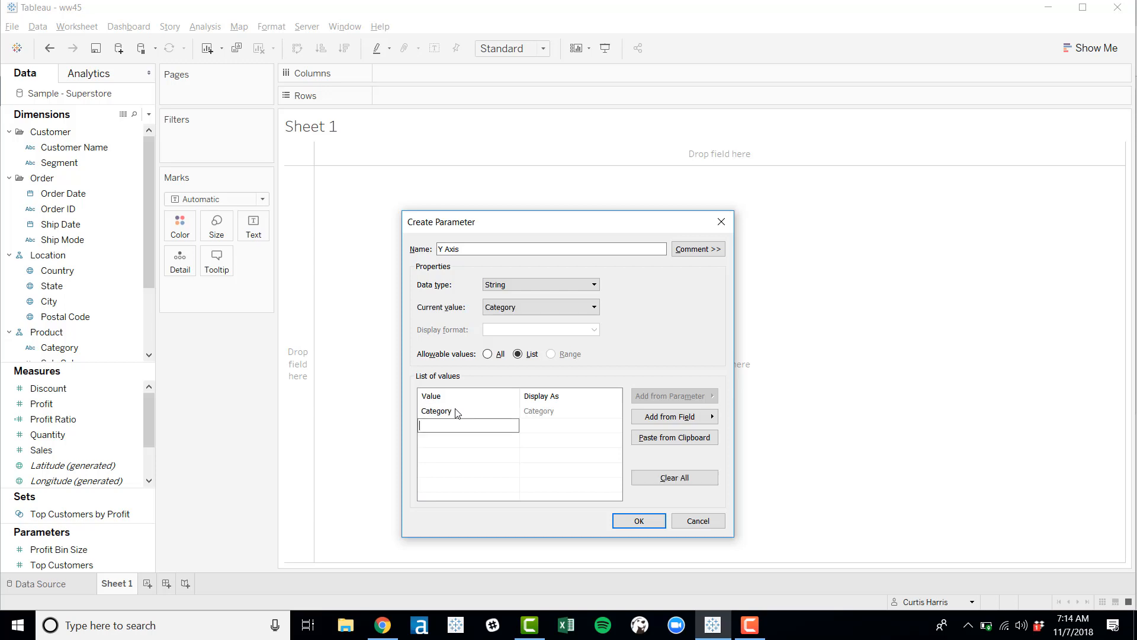
text(Sub-Cateo)
text(ory)
key(Tab)
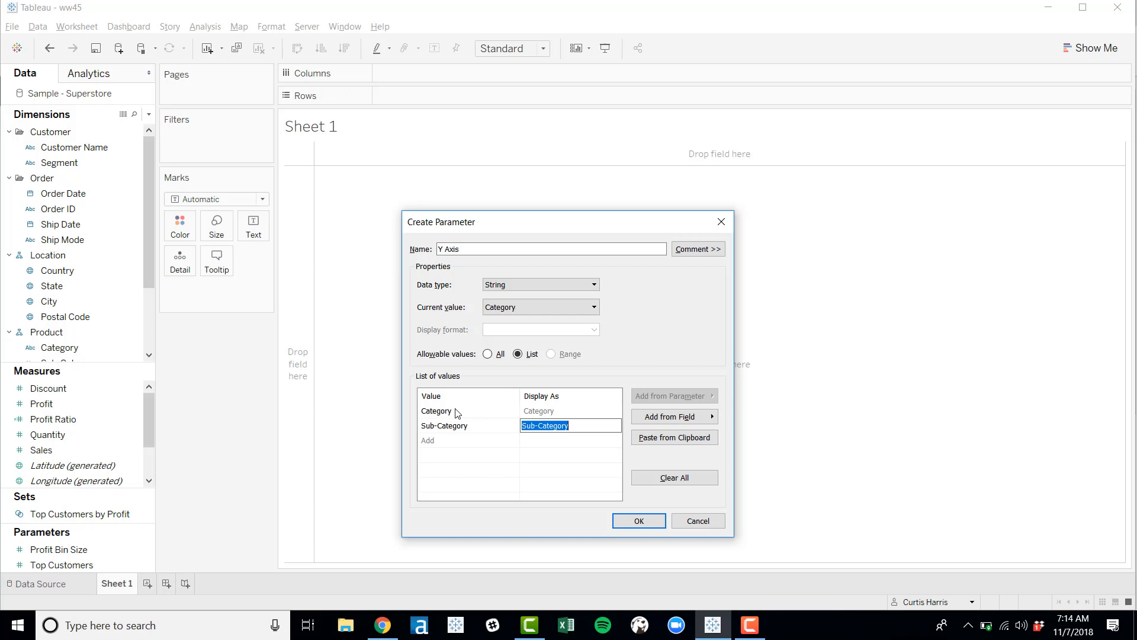
click(631, 521)
Duplicate the Y Axis parameter and name the copy X Axis.
right_click(88, 563)
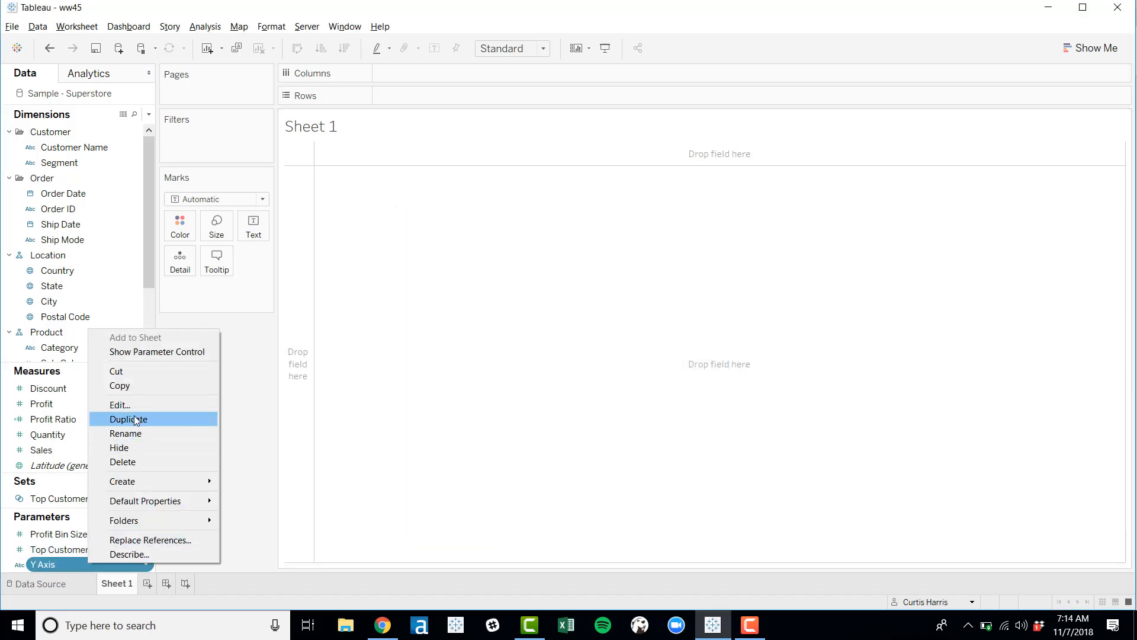
click(134, 417)
right_click(95, 564)
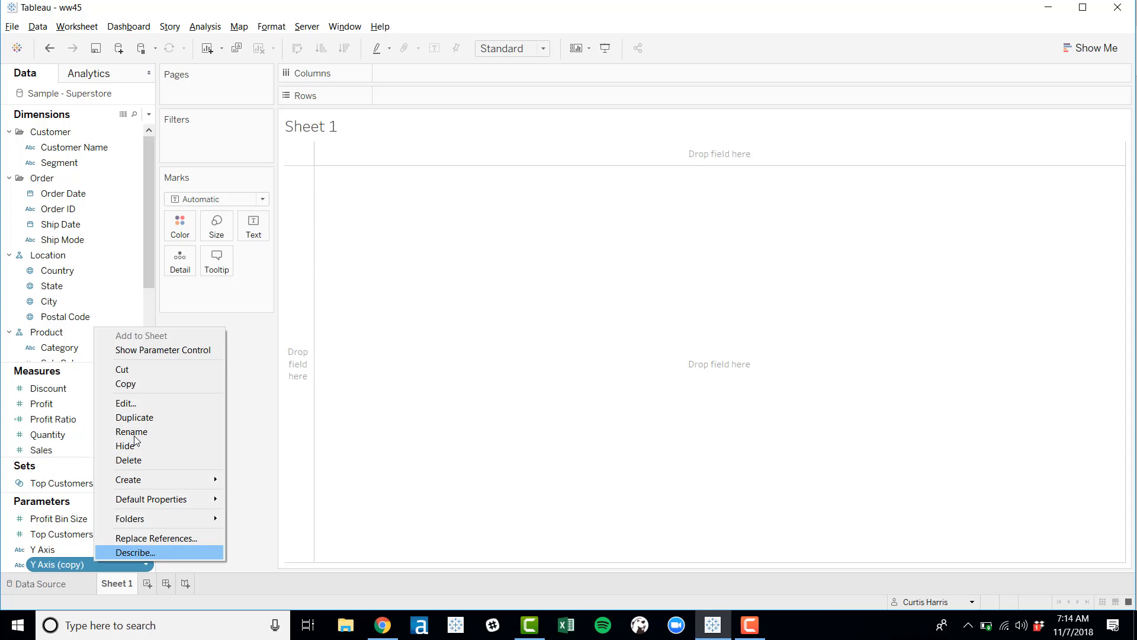
click(140, 404)
text(X Axis)
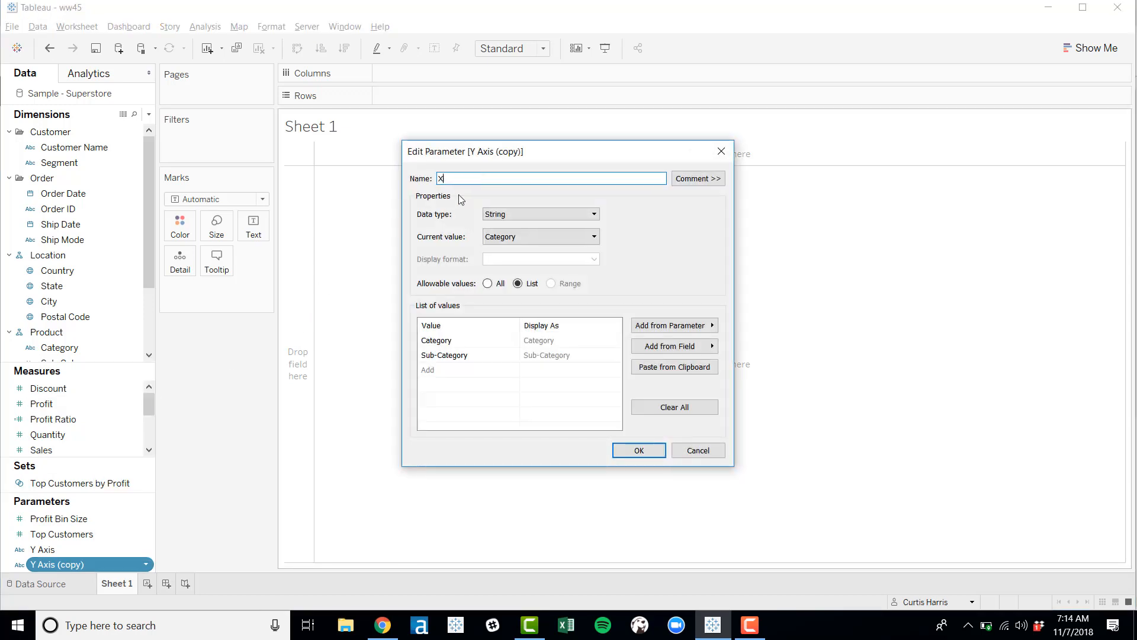
Replace the X Axis parameter's list values with Segment and Region and save the parameter.
double_click(483, 341)
text(Segment)
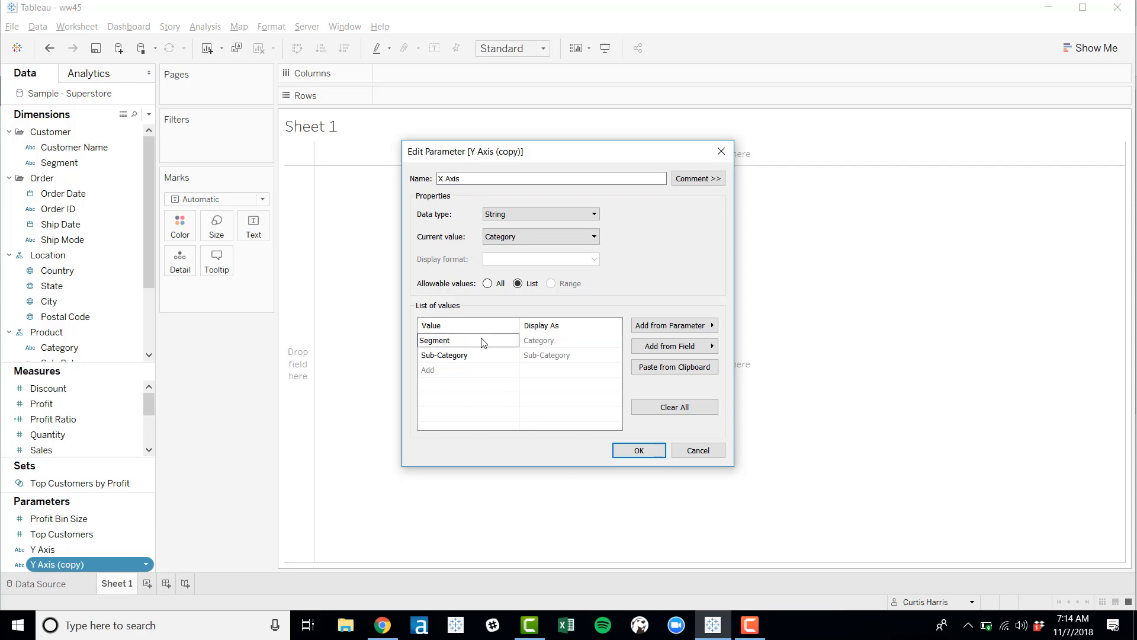
key(Return)
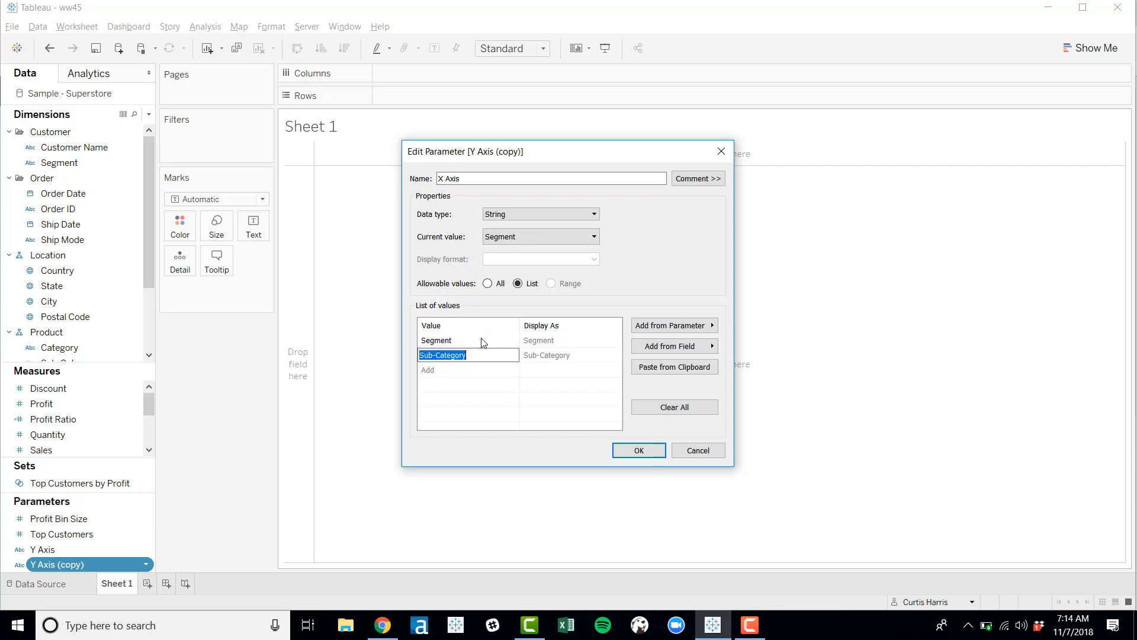
text(Region)
key(Tab)
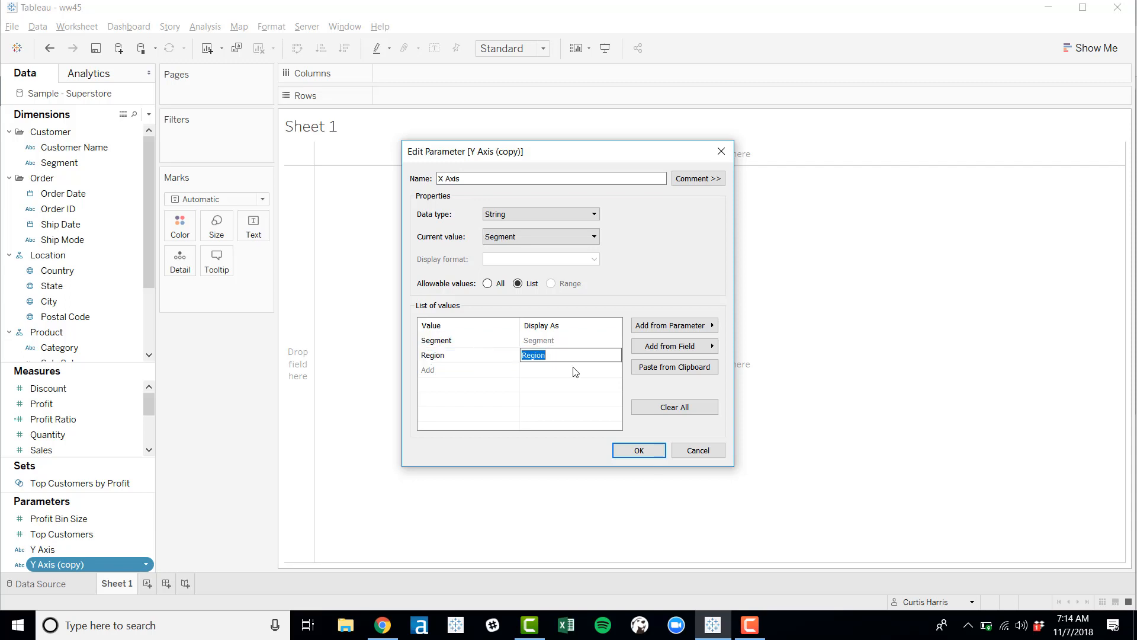
click(629, 450)
Show the parameter controls for X Axis and Y Axis on Sheet 1.
right_click(81, 551)
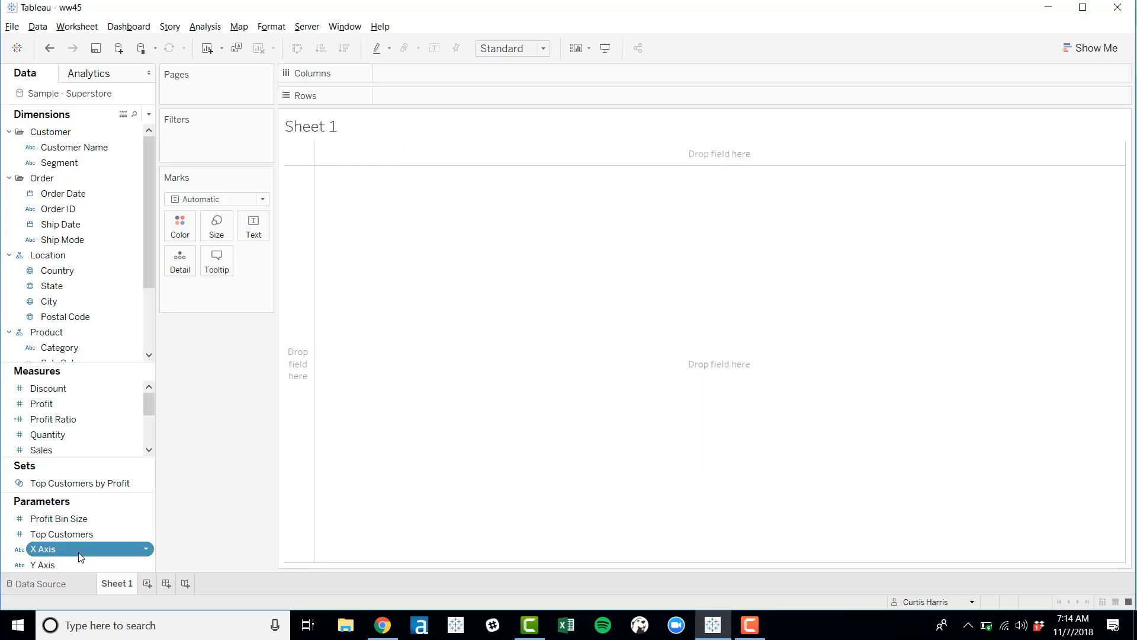
click(162, 342)
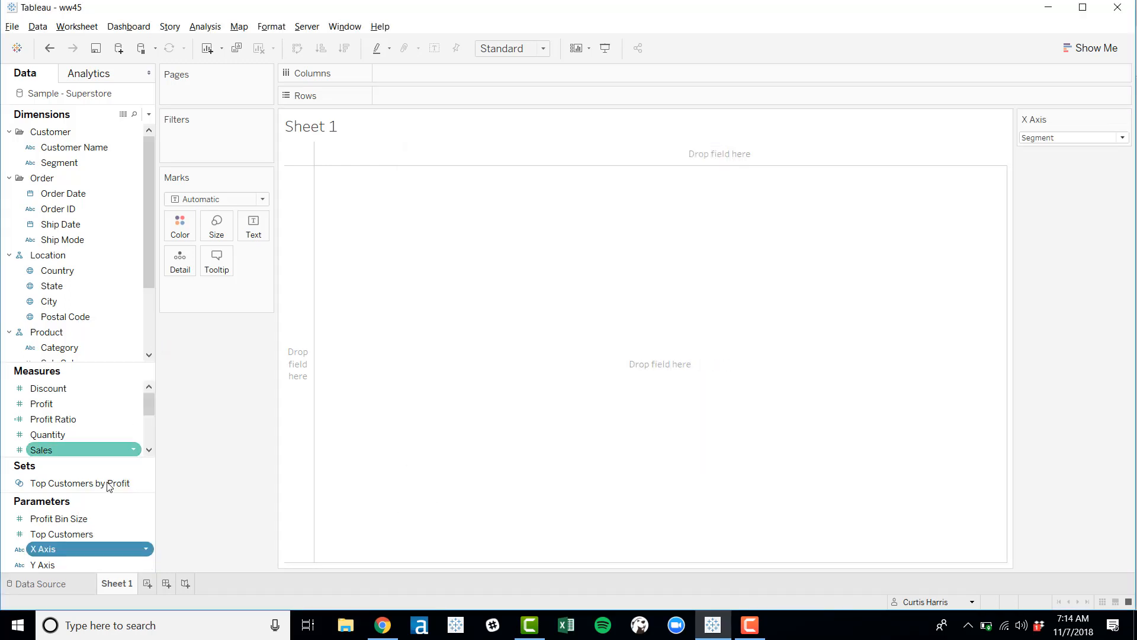
right_click(91, 564)
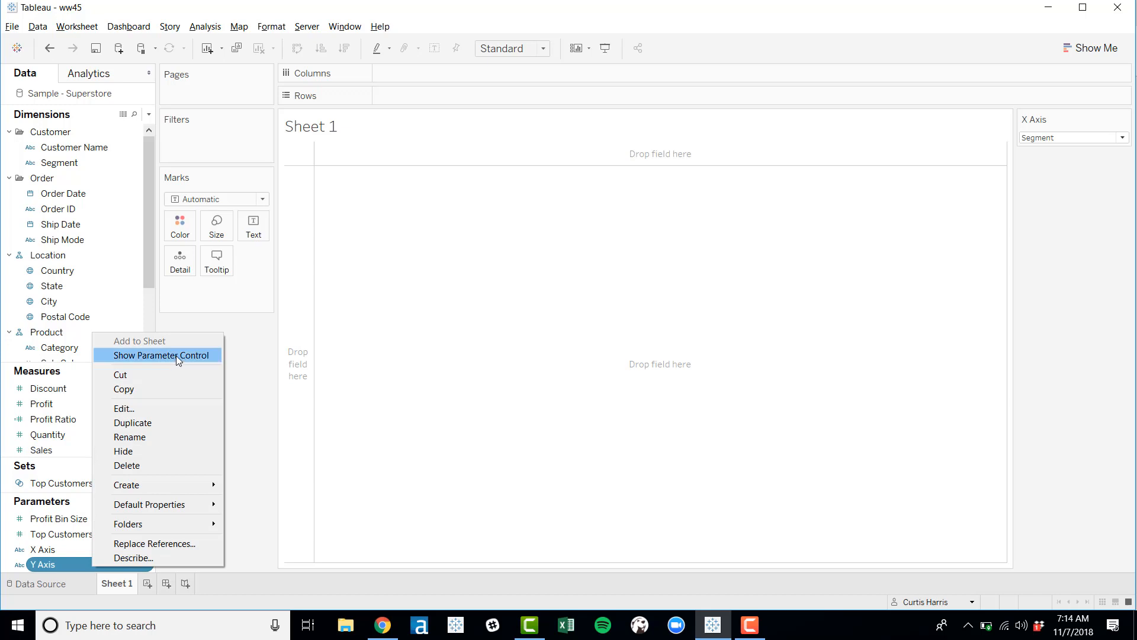
click(175, 355)
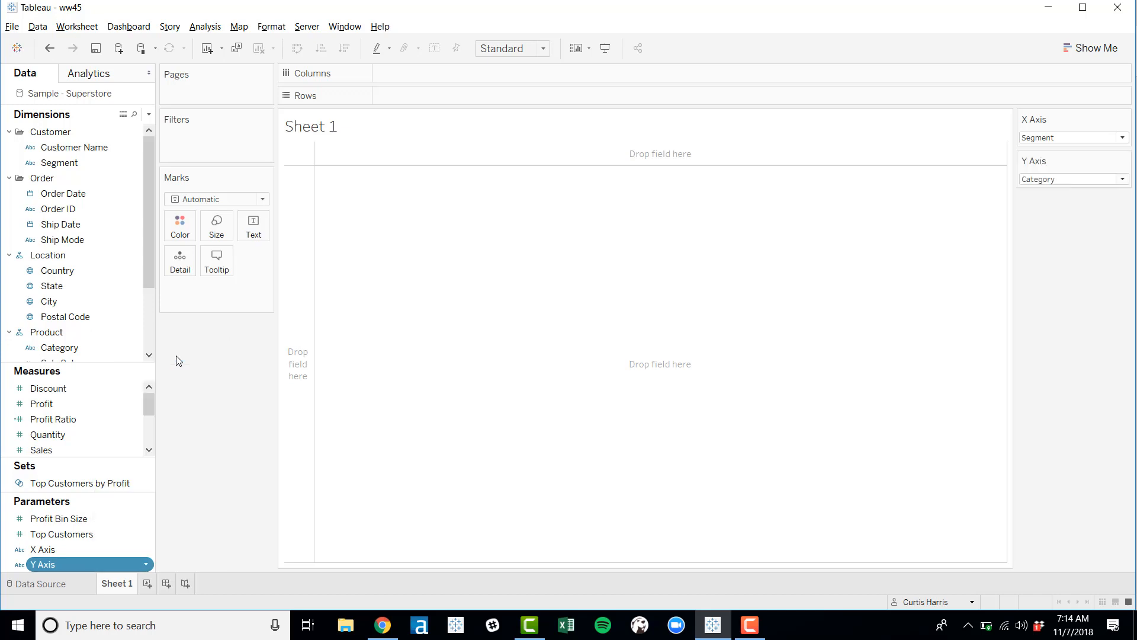
Change both the X Axis and Y Axis parameter controls to the Single Value List display.
click(1124, 119)
click(1060, 194)
click(1123, 176)
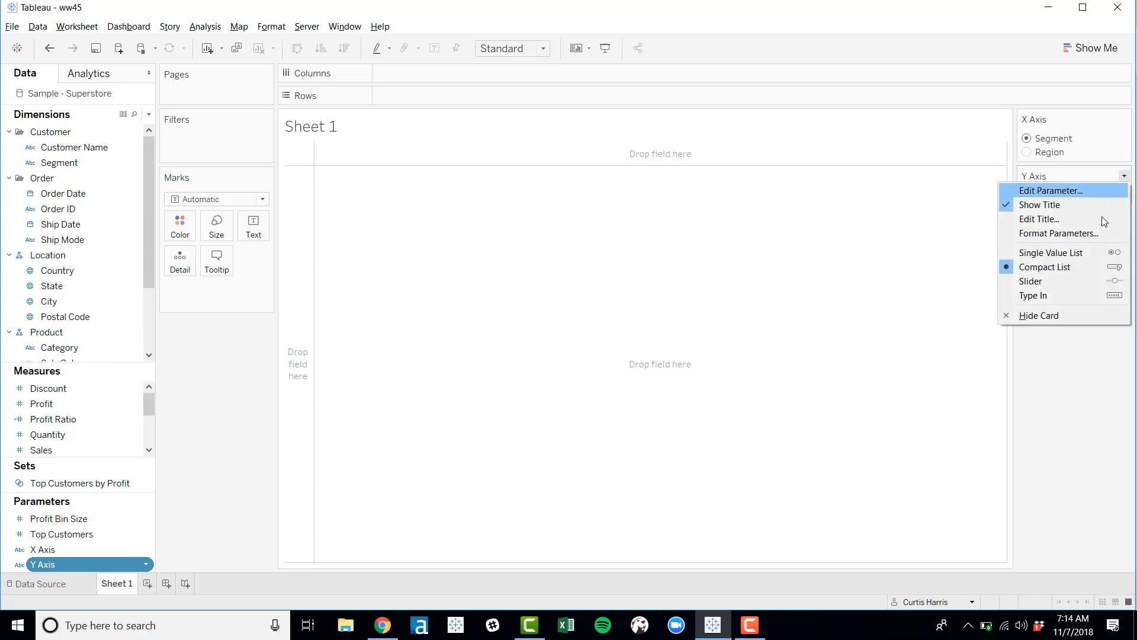
click(1081, 251)
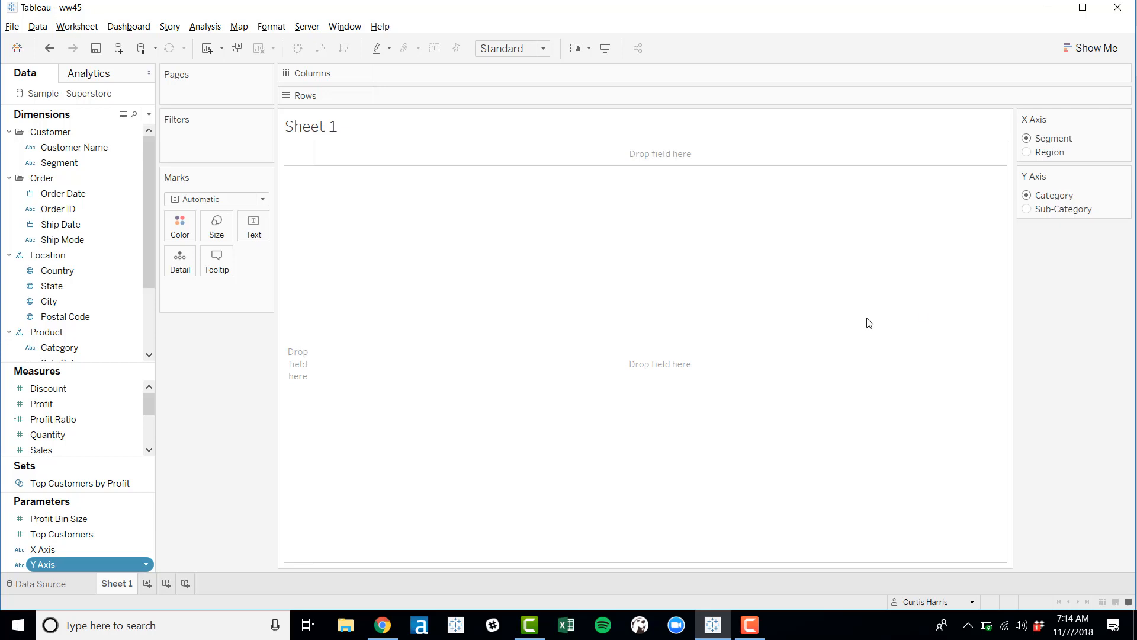
Create a calculated field named X Axis and begin its formula with CASE on the X Axis parameter.
click(147, 114)
click(149, 128)
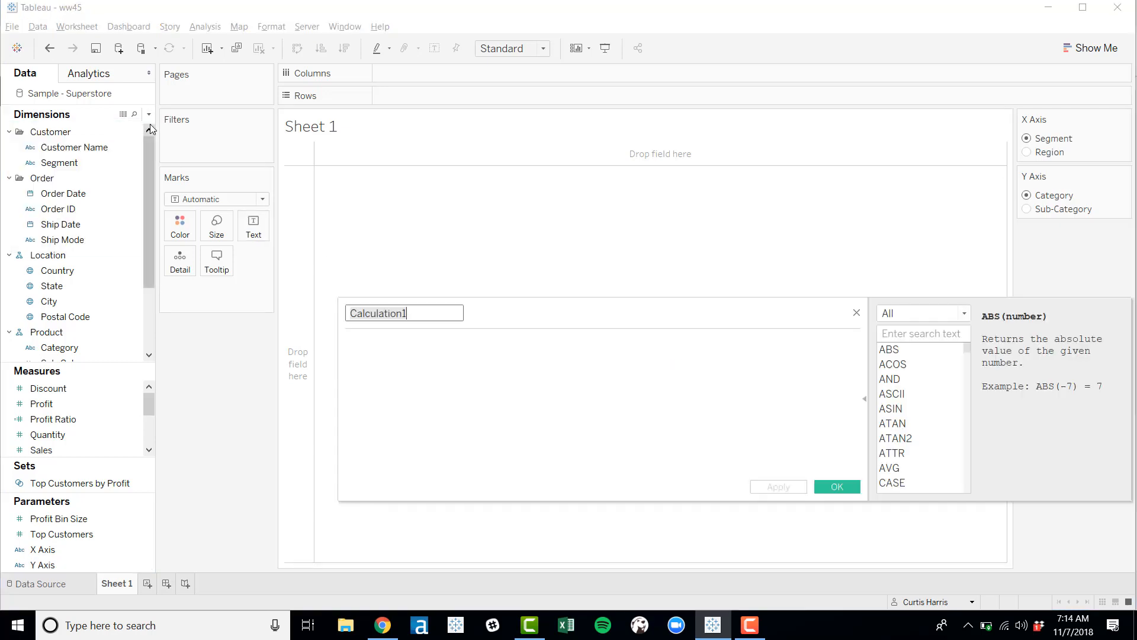
text(X Axis)
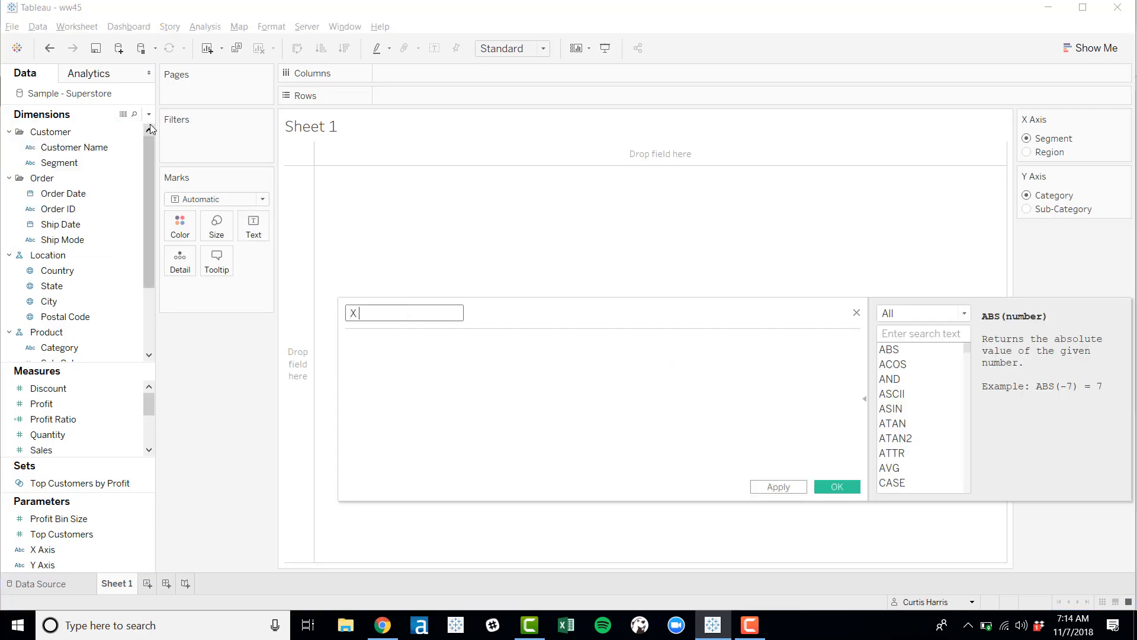
key(Tab)
text(CASE)
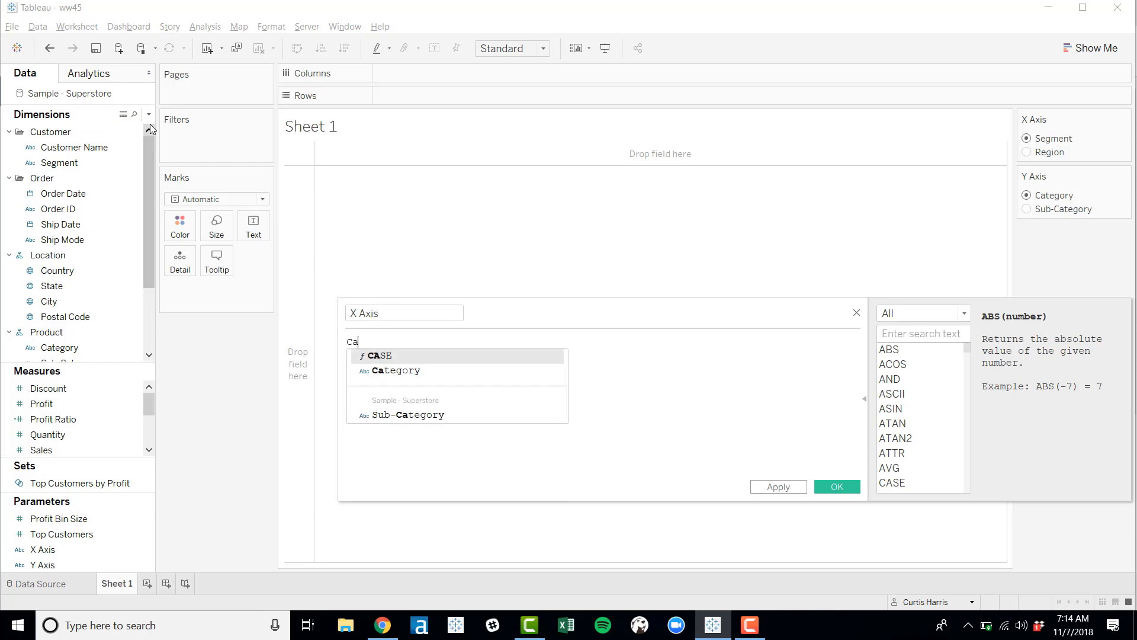
key(Return)
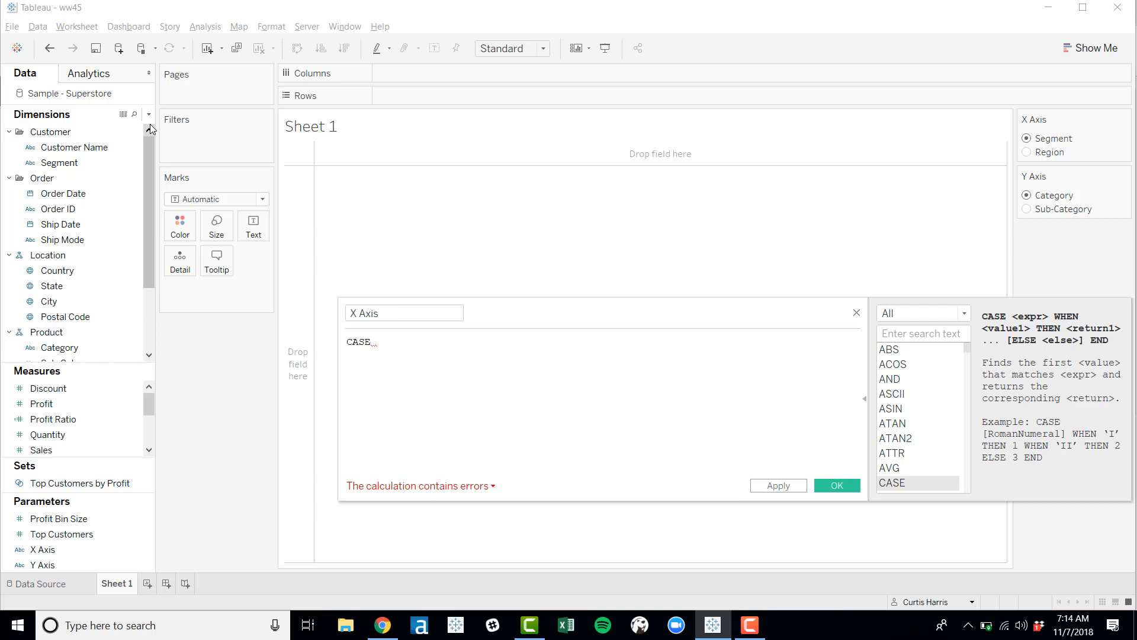
text([X Axis])
key(Return)
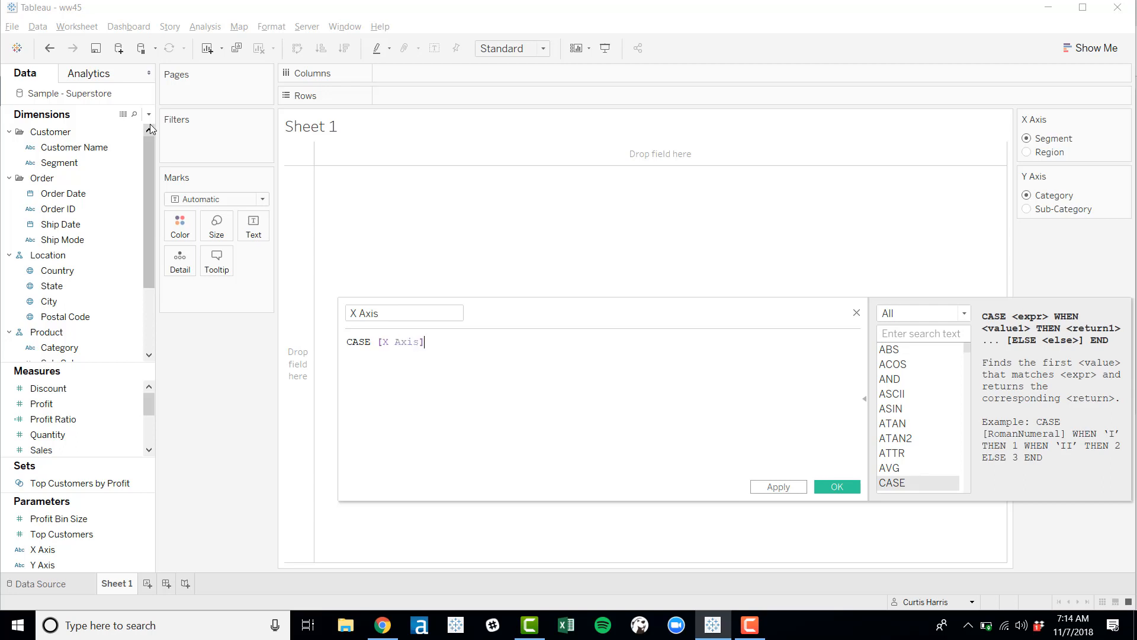
Complete the X Axis formula so 'Segment' returns [Segment] and 'Region' returns [Region], close it with END, and save the field.
text(WHEN 'Segment' THEN se)
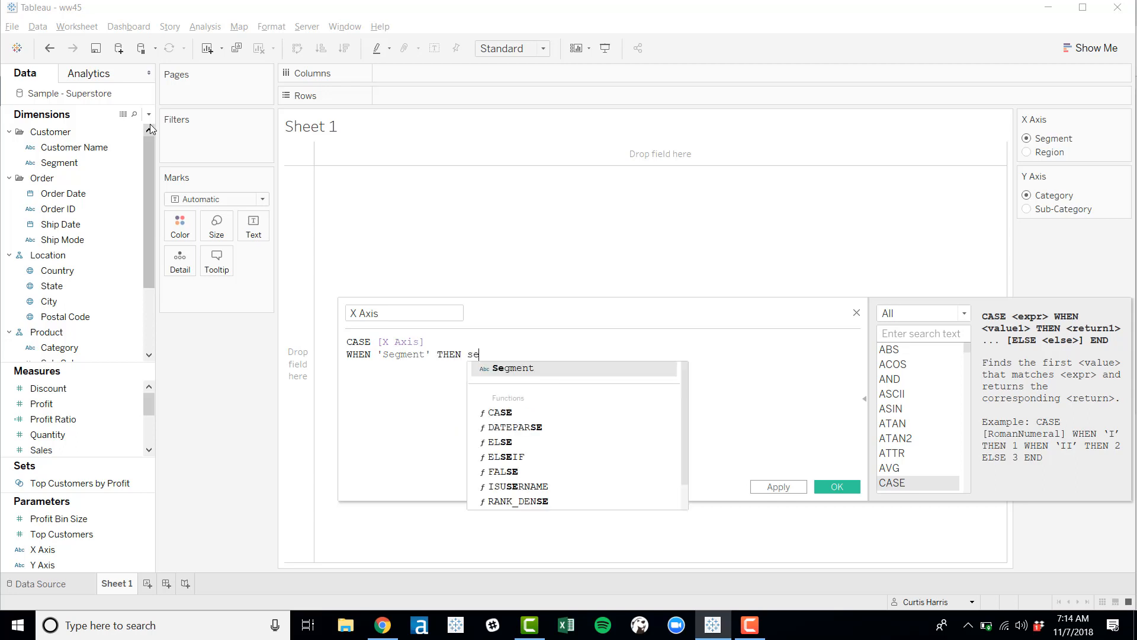
key(Return)
key(Return)
text(WHEN)
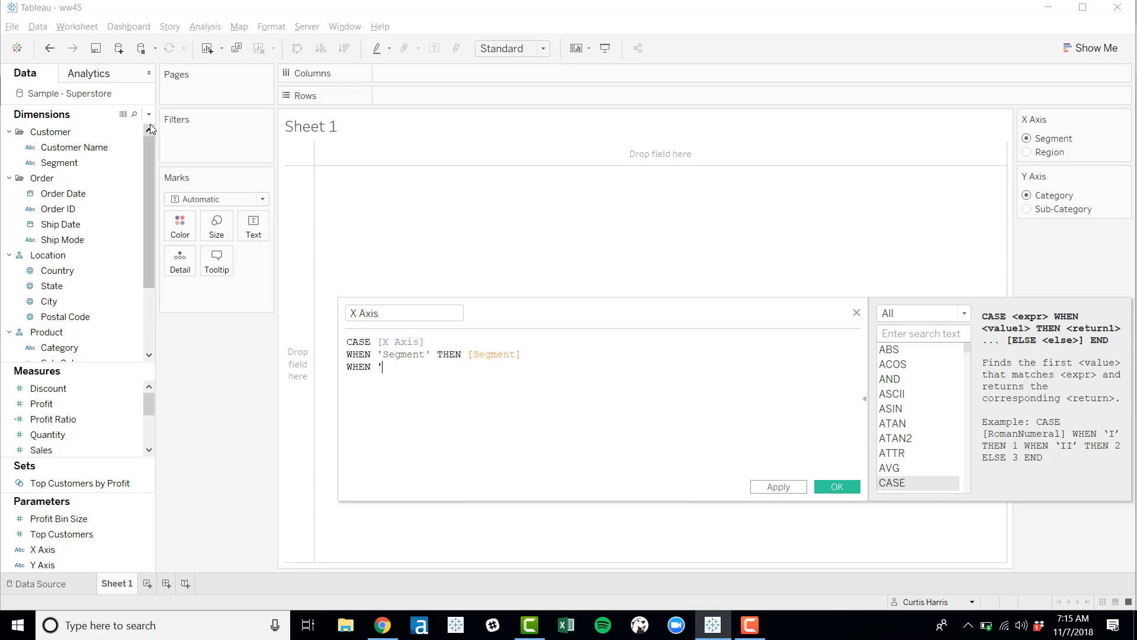
text( 'Region' THEN reg)
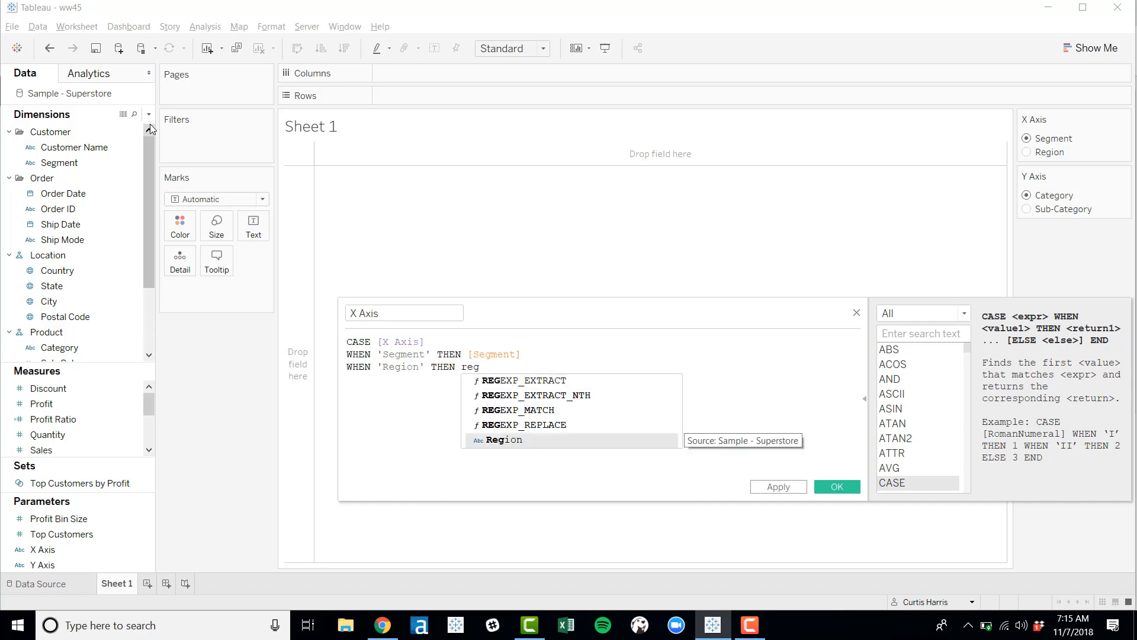
key(Return)
key(Return)
text(END)
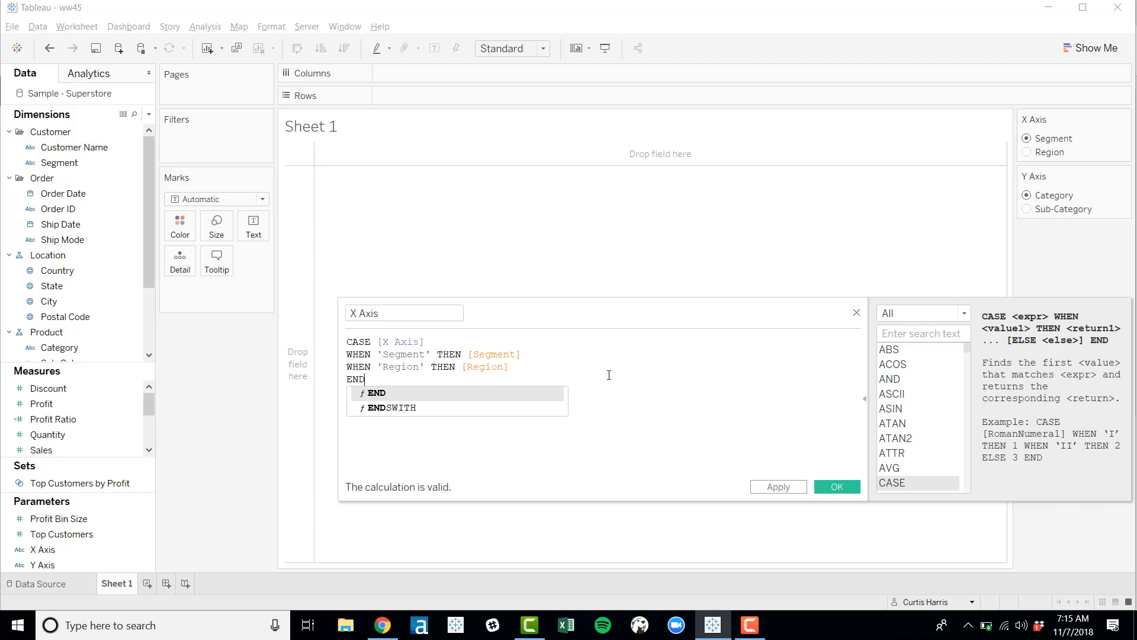
click(500, 366)
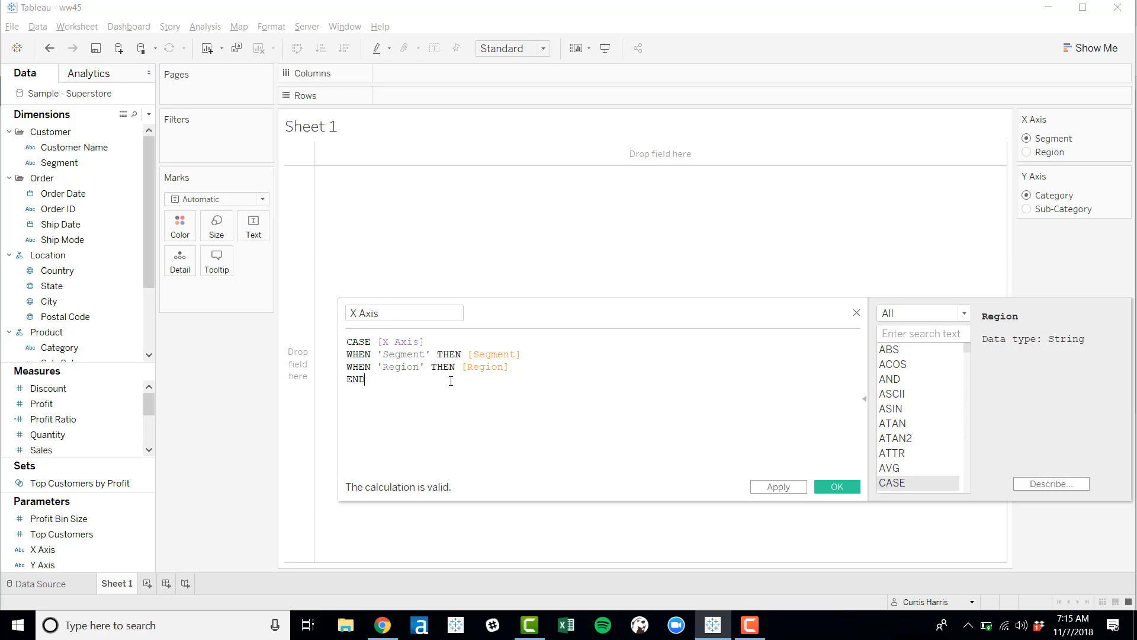
key(ctrl+a)
click(832, 486)
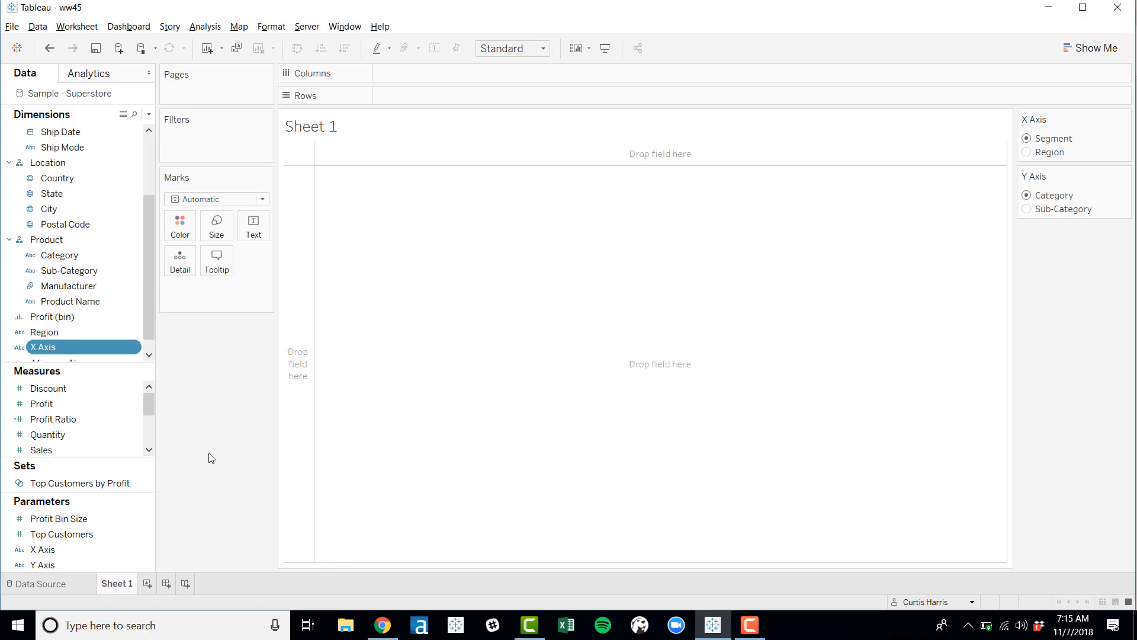
Duplicate the X Axis calculated field and open the copy for editing, renaming it Y Axis.
right_click(76, 346)
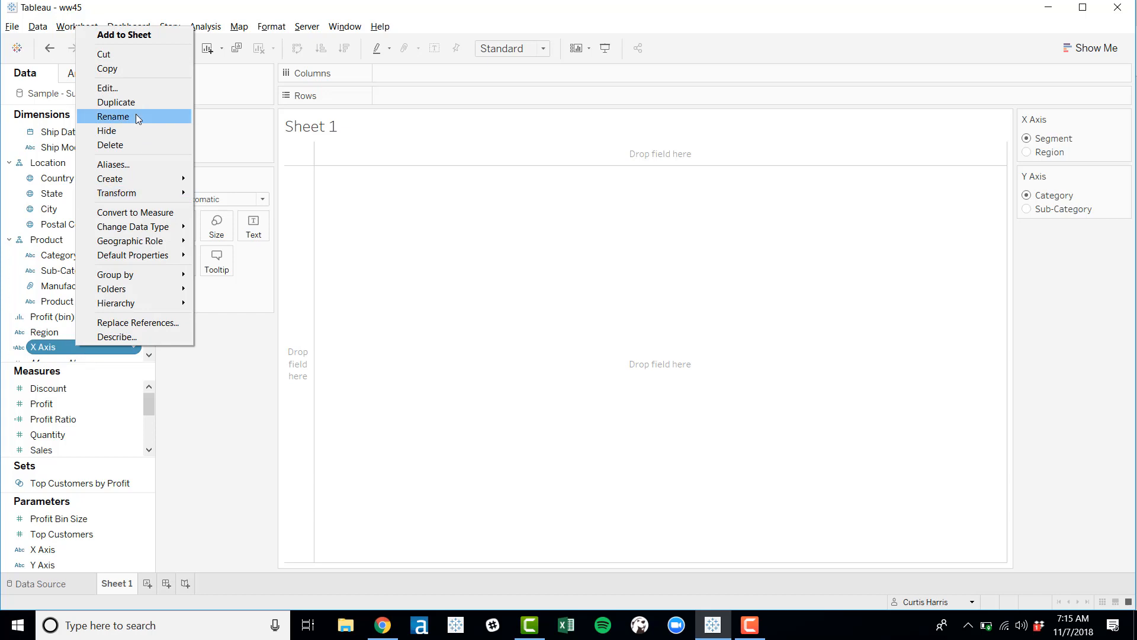
click(116, 102)
right_click(69, 347)
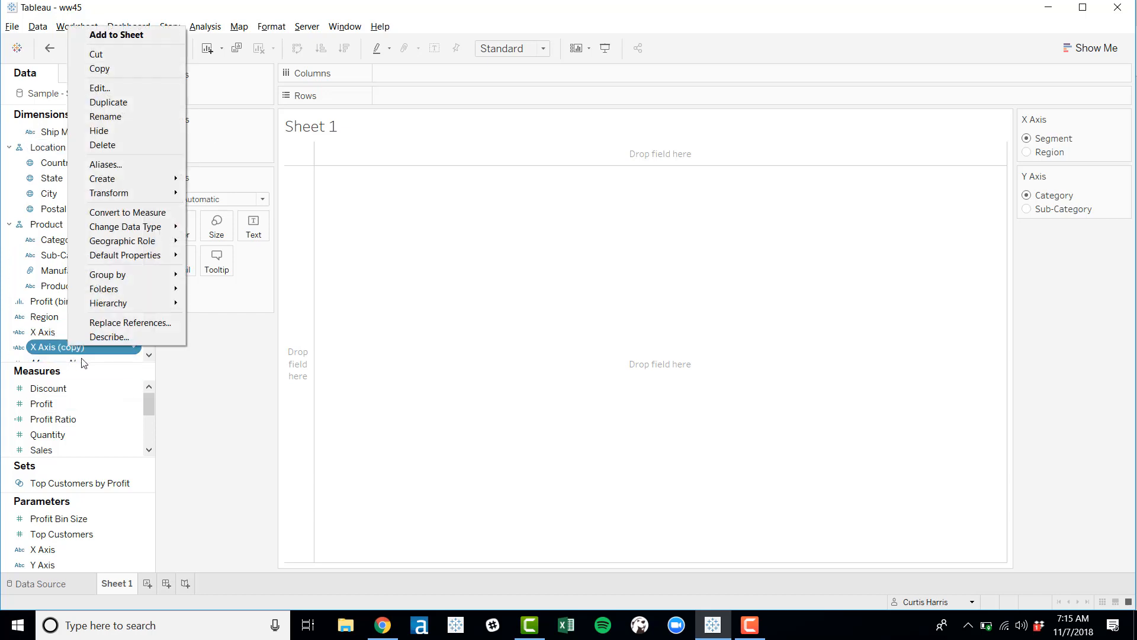
click(119, 87)
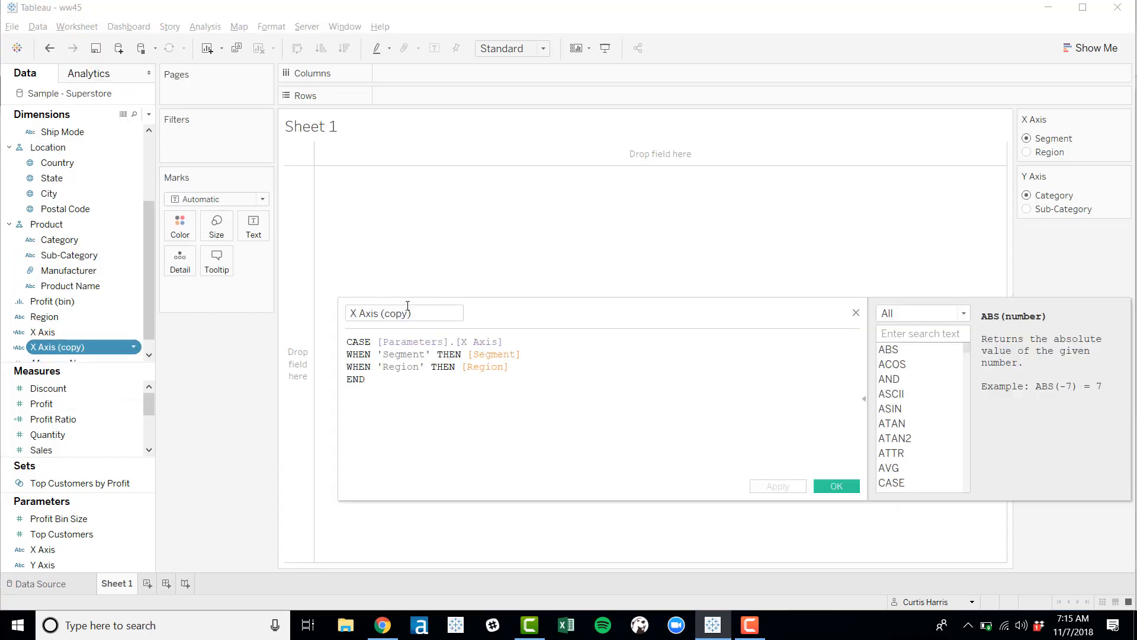
triple_click(408, 306)
text(Y Ax)
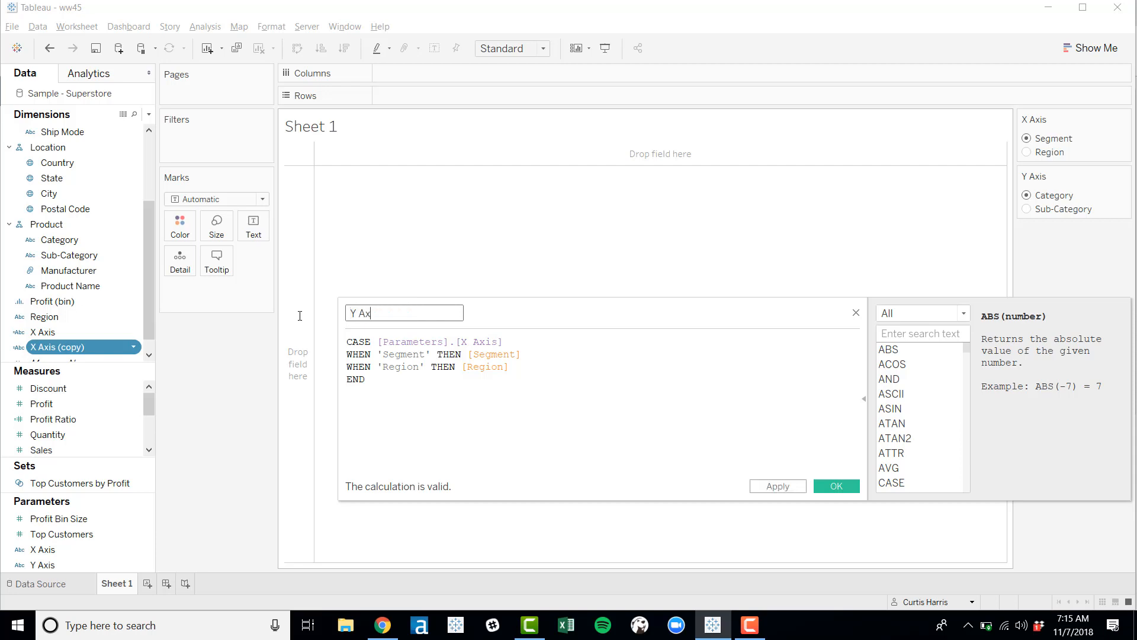
text(is)
Change the parameter evaluated by the Y Axis field's CASE statement to Y Axis.
click(472, 342)
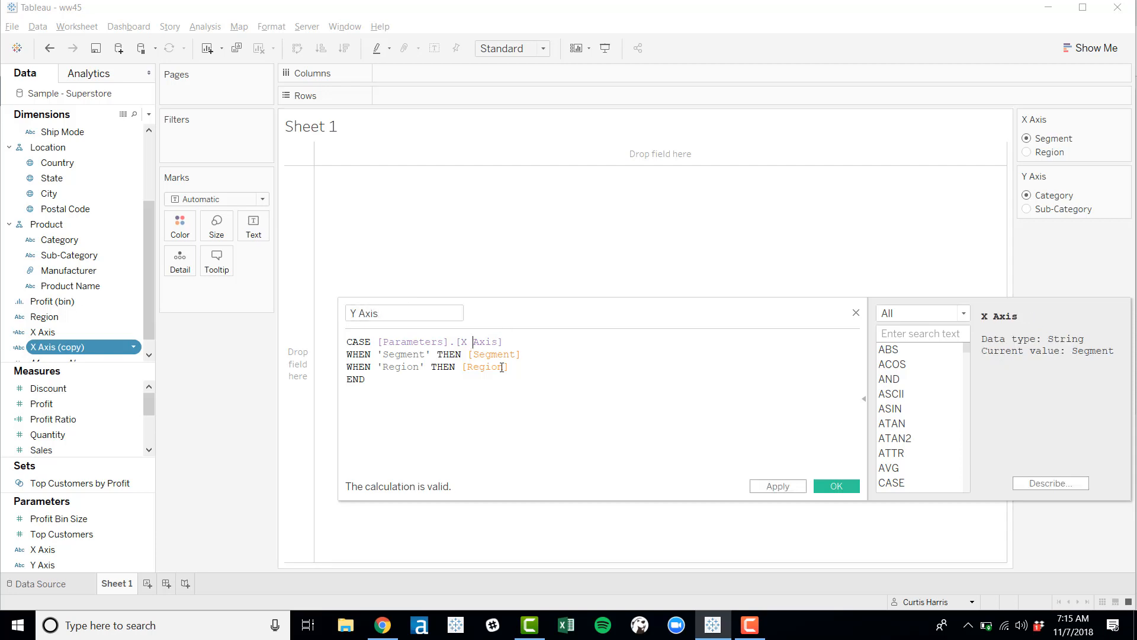
key(BackSpace)
text(Y)
key(Down)
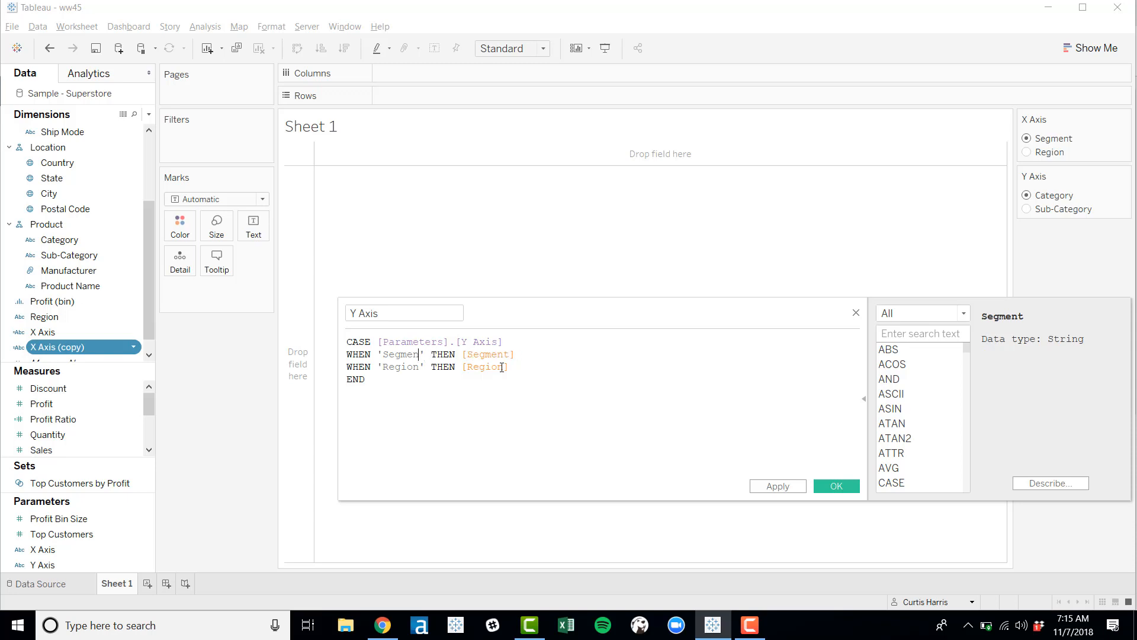
Replace the two WHEN values in the Y Axis formula with 'Category' and 'Sub-Category'.
key(BackSpace)
key(BackSpace)
key(BackSpace)
key(BackSpace)
key(BackSpace)
key(BackSpace)
key(BackSpace)
text(Category)
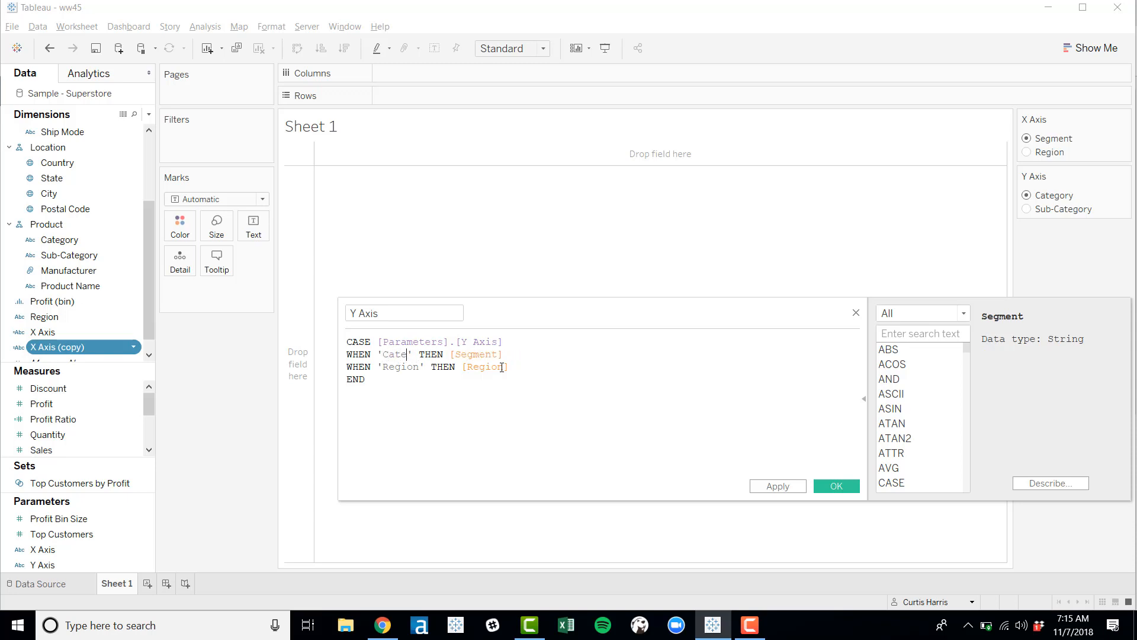
key(BackSpace)
key(BackSpace)
key(BackSpace)
key(BackSpace)
key(BackSpace)
key(BackSpace)
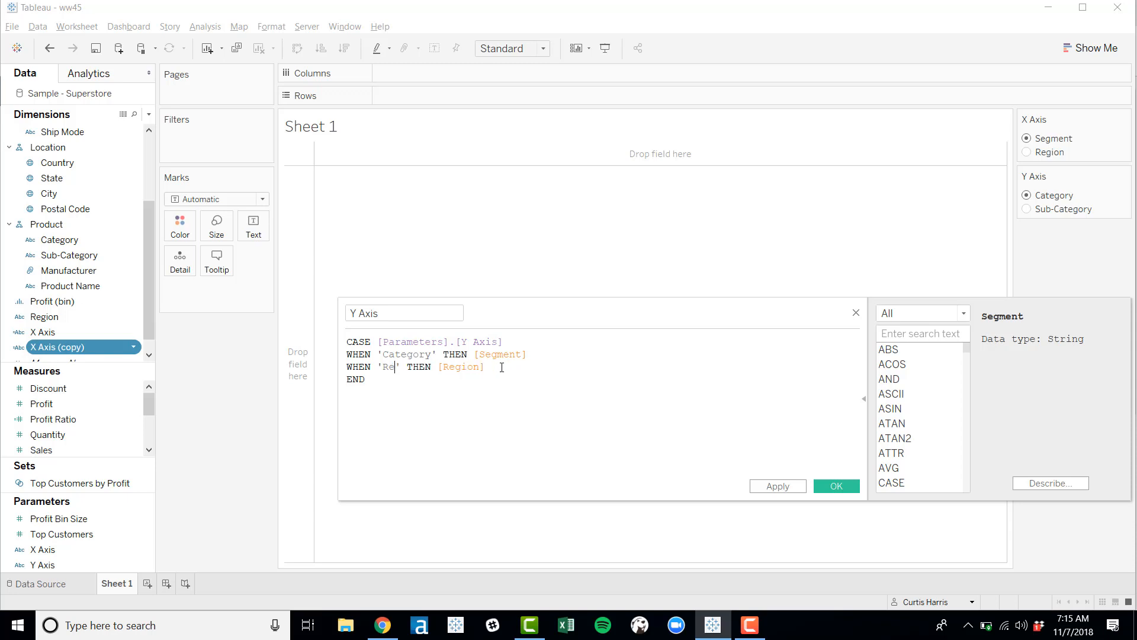
text(Sub-Category)
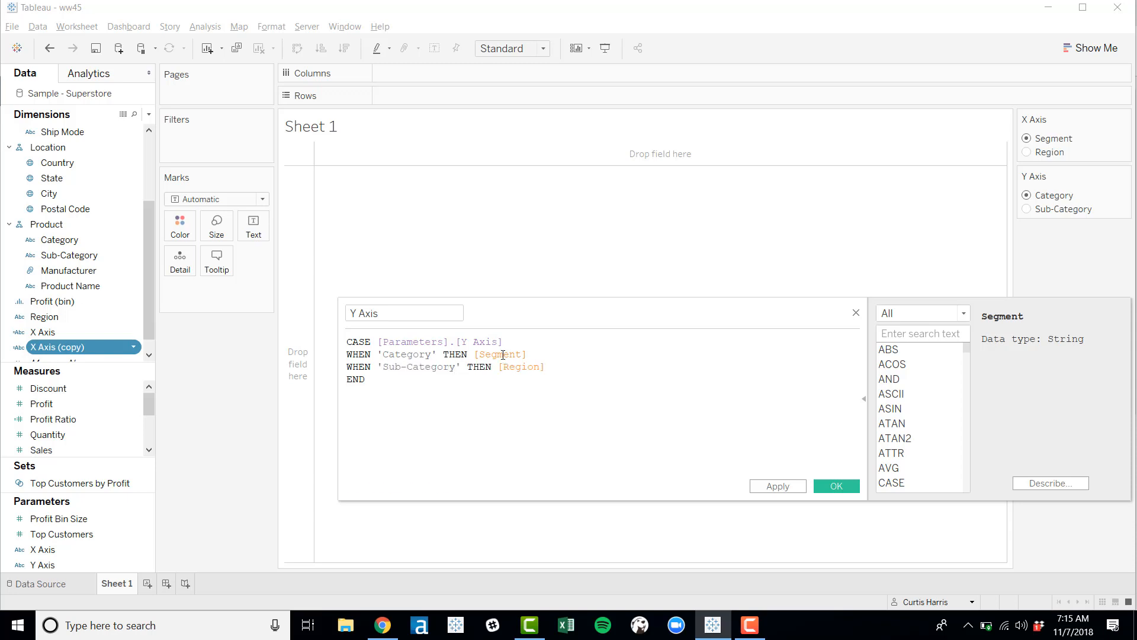
Make the Y Axis formula's THEN results return [Category] and [Sub-Category], and save the field.
double_click(503, 355)
text(cat)
key(Return)
double_click(515, 367)
text(sub)
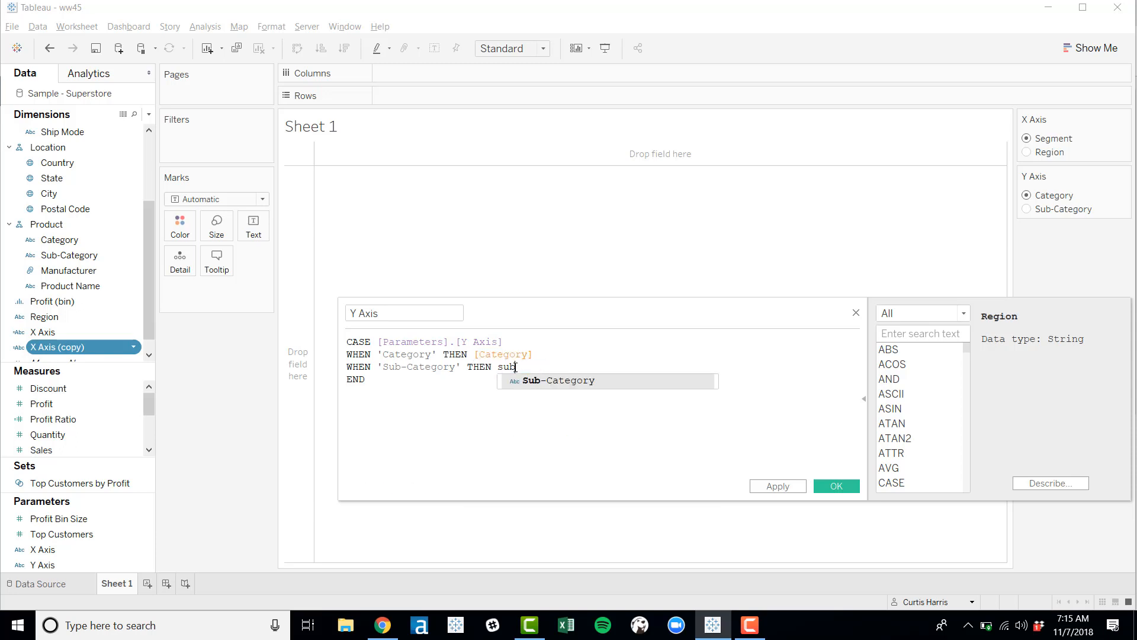
key(Return)
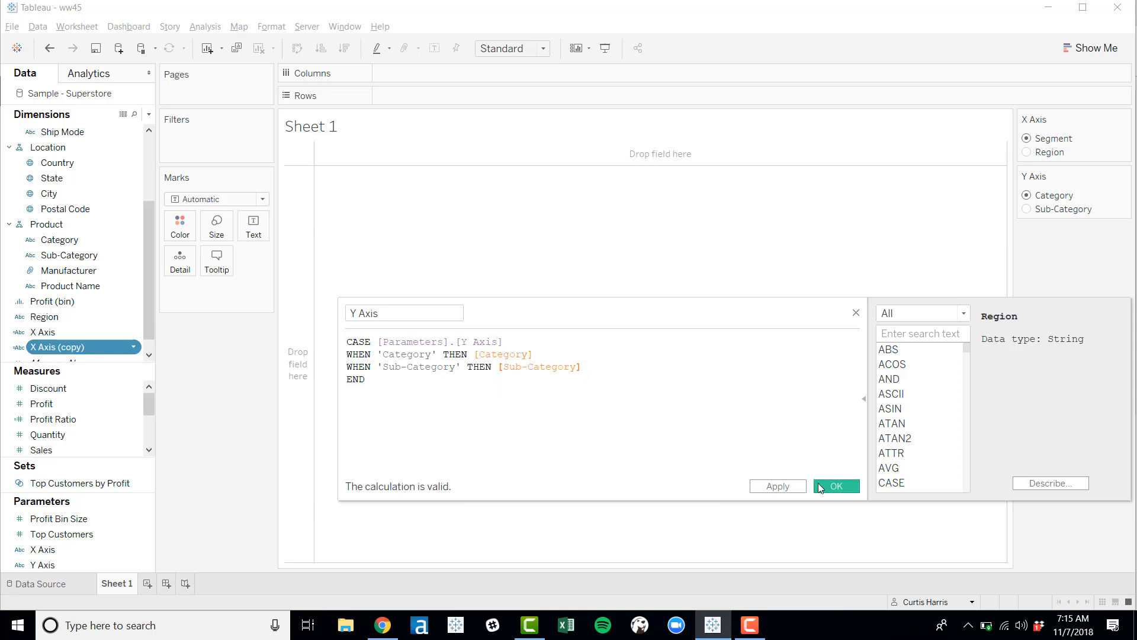
click(836, 486)
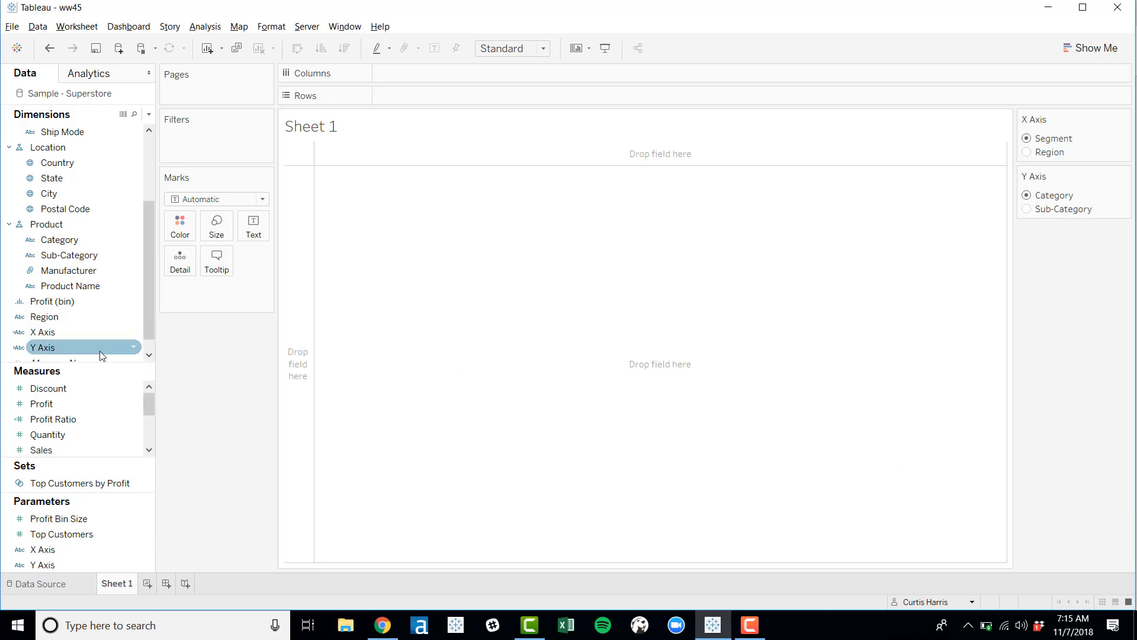
Place X Axis on Columns and Y Axis on Rows, and fit the table to Entire View.
drag(100, 351, 394, 79)
double_click(40, 348)
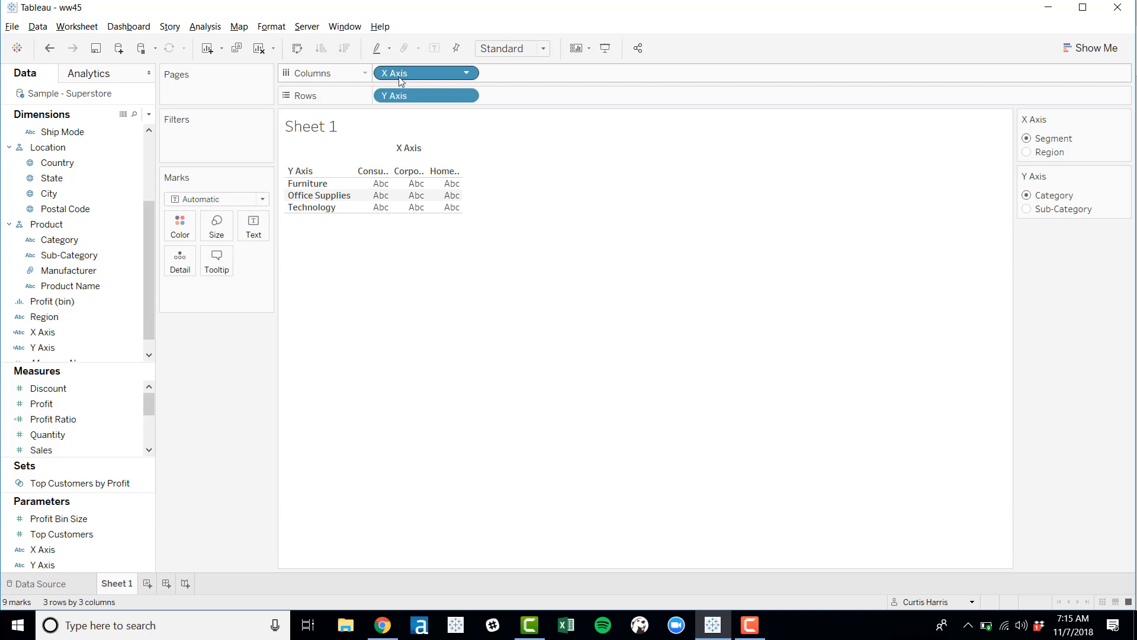
click(510, 48)
click(509, 107)
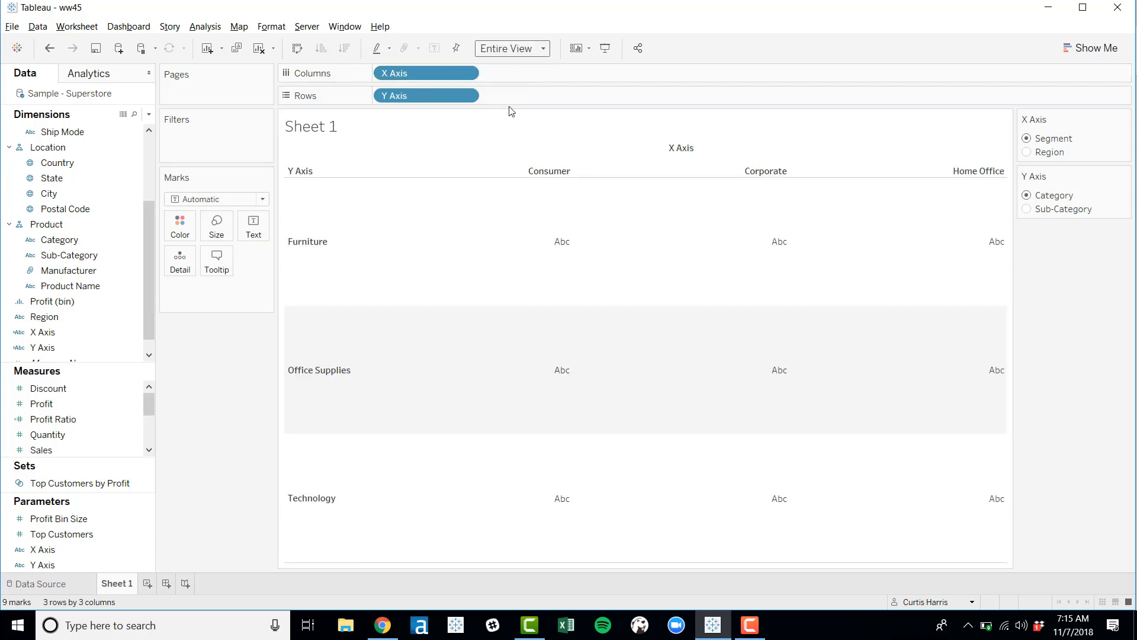
Match the reference dashboard by setting the X Axis parameter to Region, and fill the table with Sales values.
key(alt+Tab)
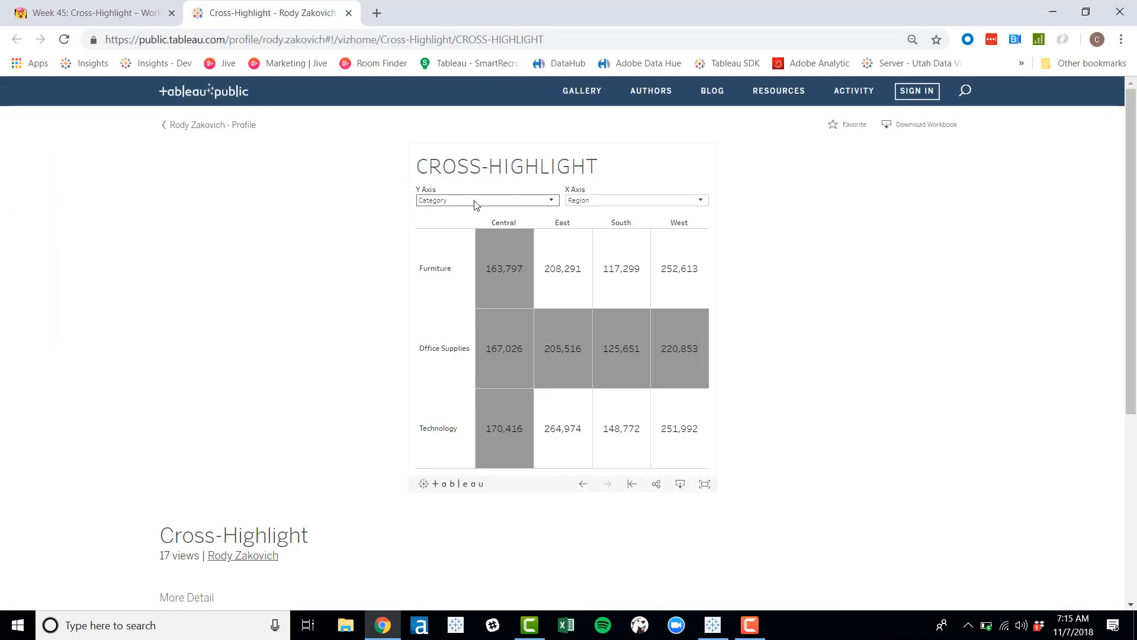
key(alt+Tab)
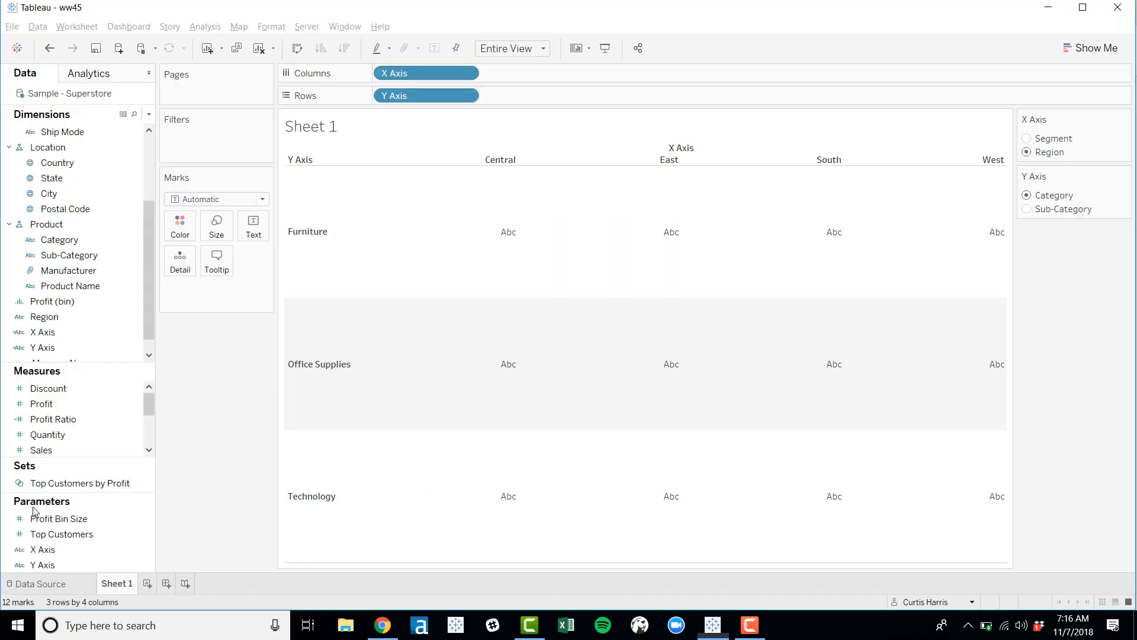
double_click(37, 450)
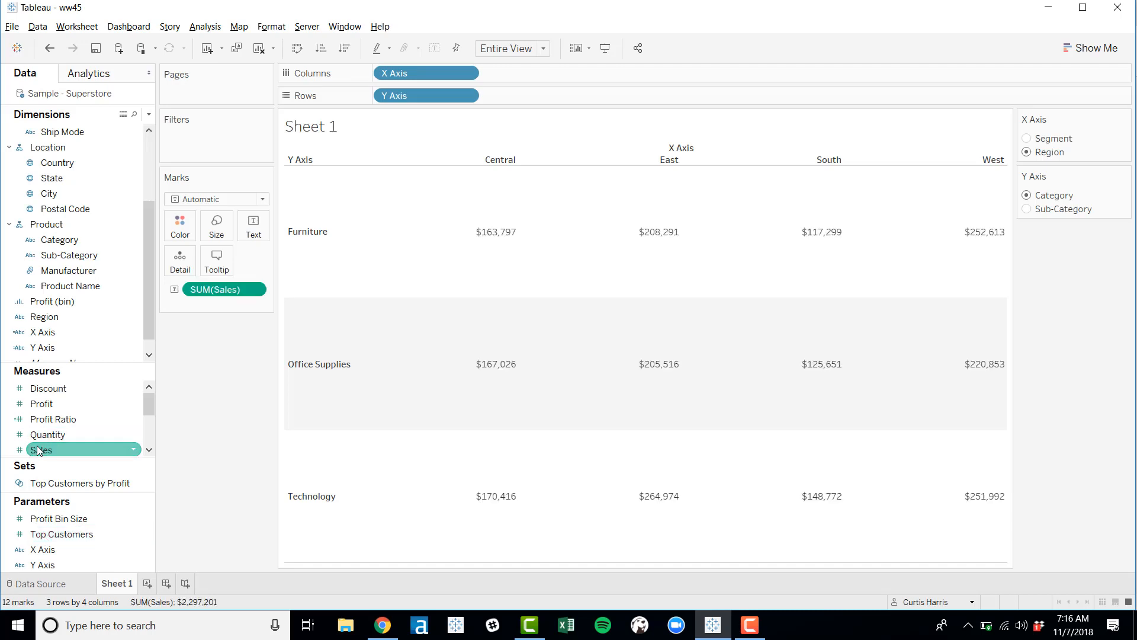
Switch to the browser to examine the reference dashboard's cross-highlighting and read the Week 45 challenge requirements.
key(alt+Tab)
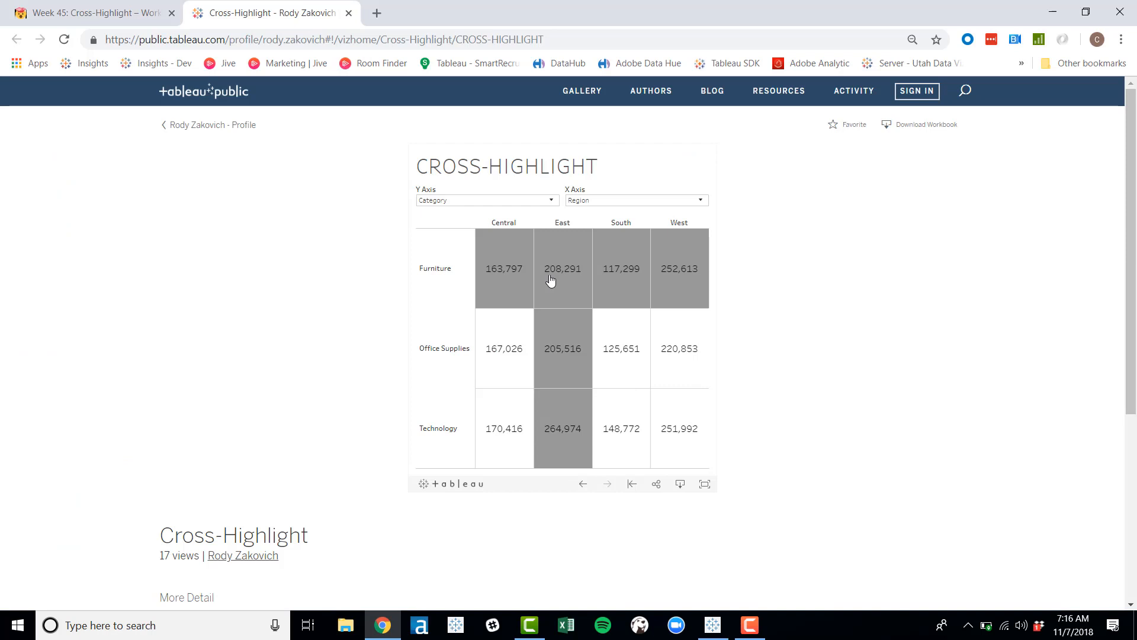
key(alt+Tab)
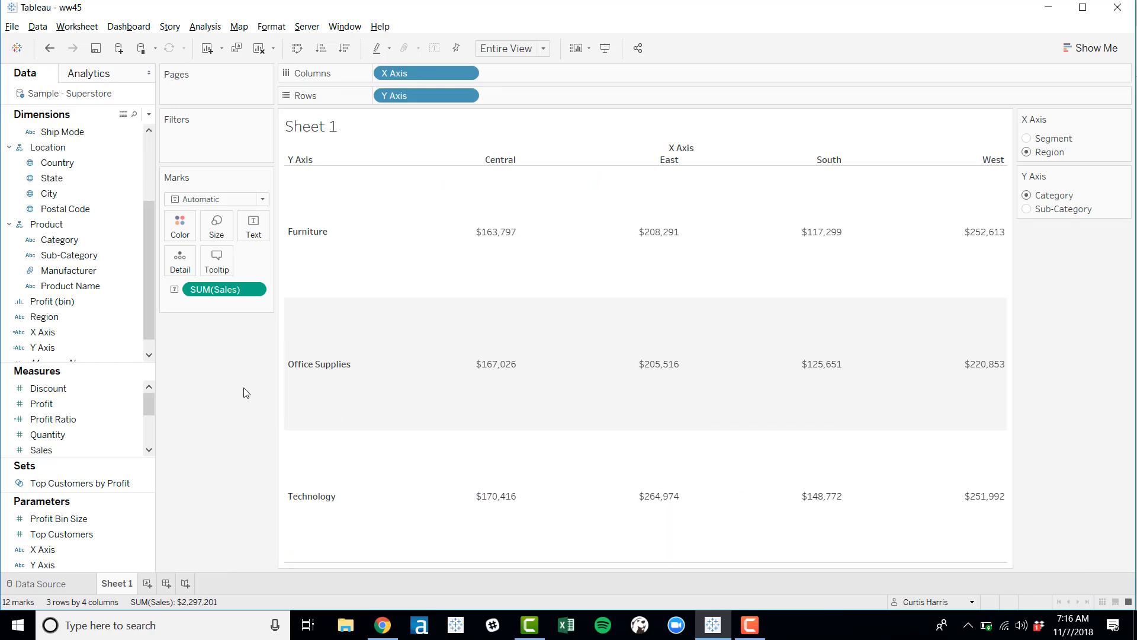
key(alt+Tab)
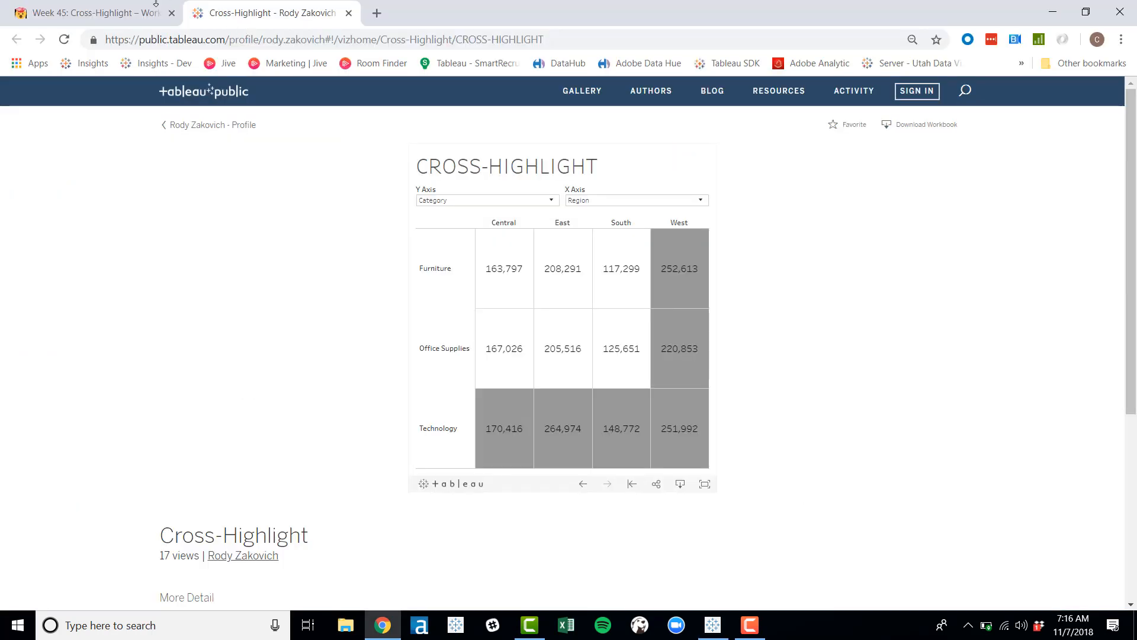
click(98, 19)
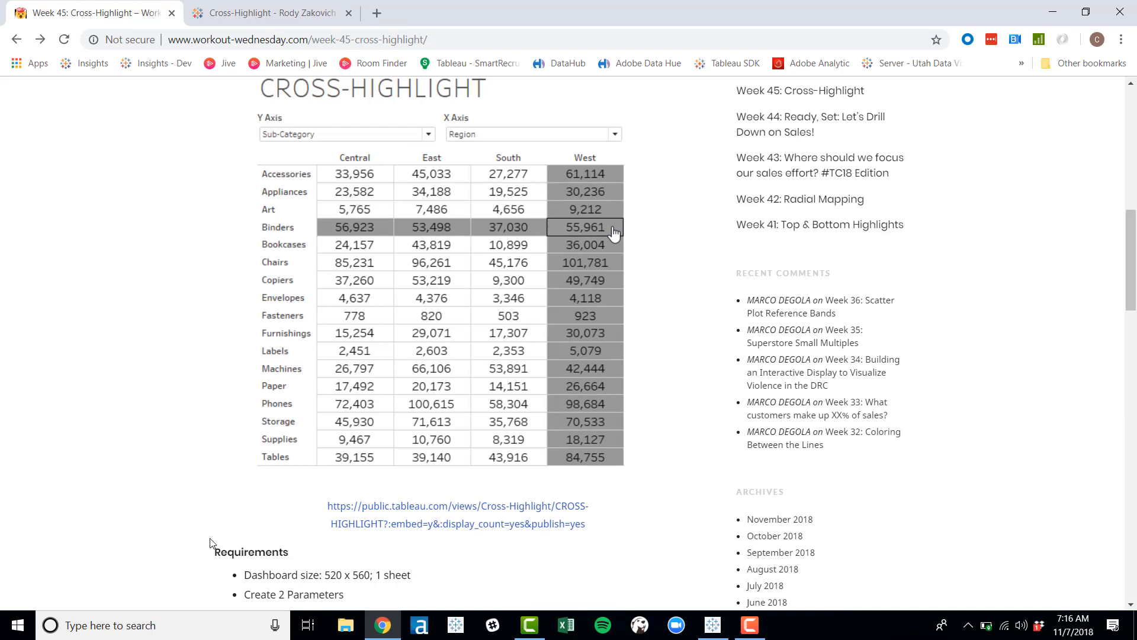
scroll(211, 542, down, 3)
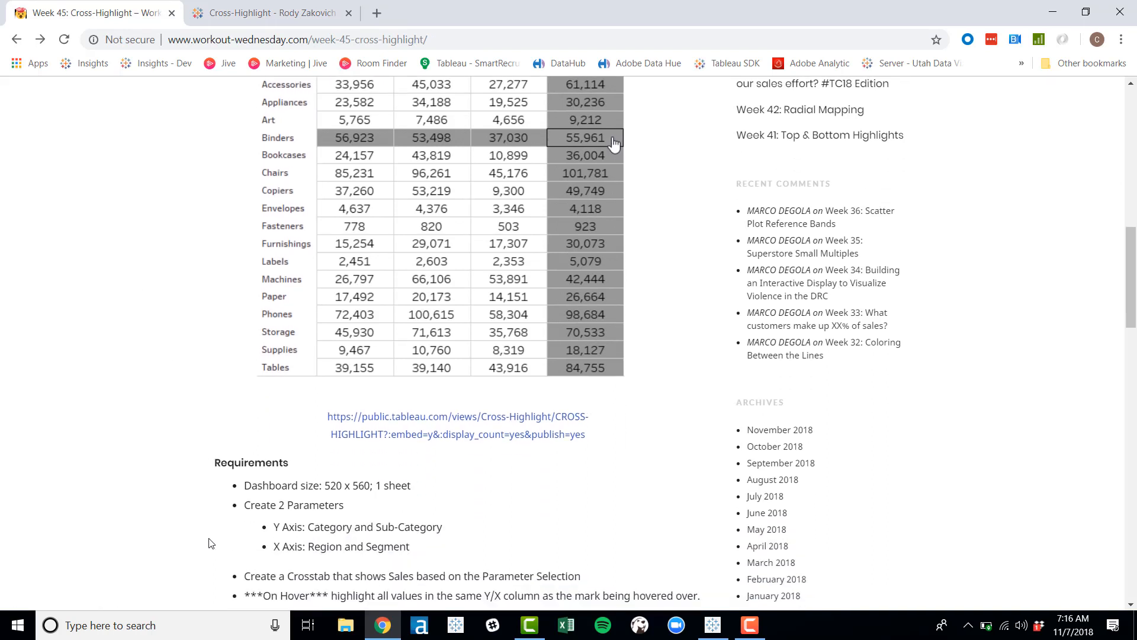
scroll(210, 542, down, 2)
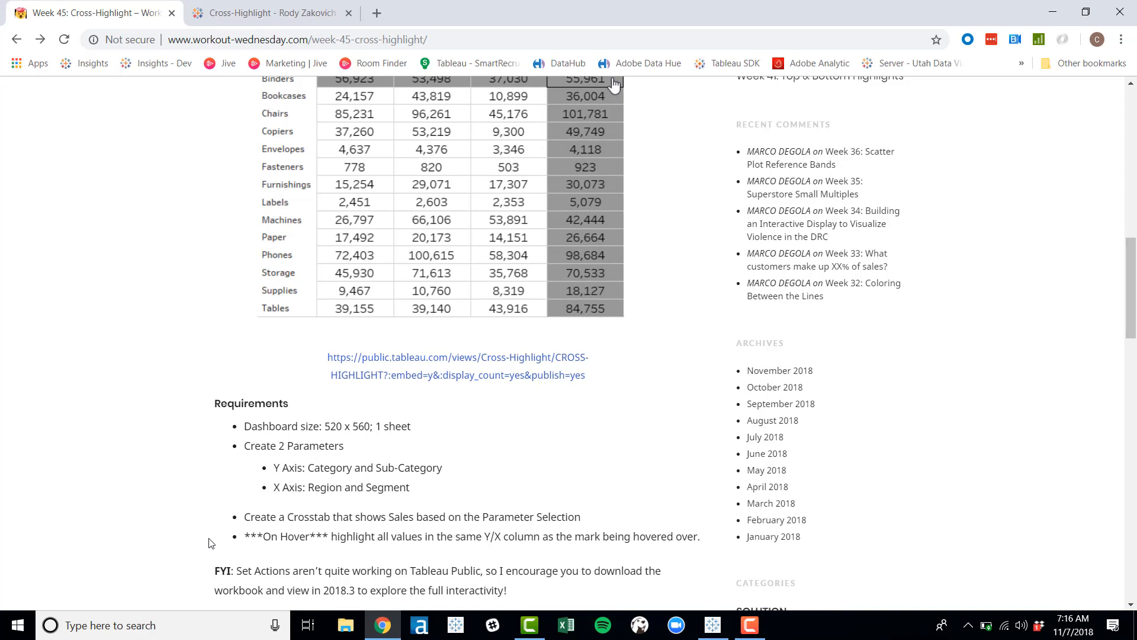
scroll(210, 543, down, 1)
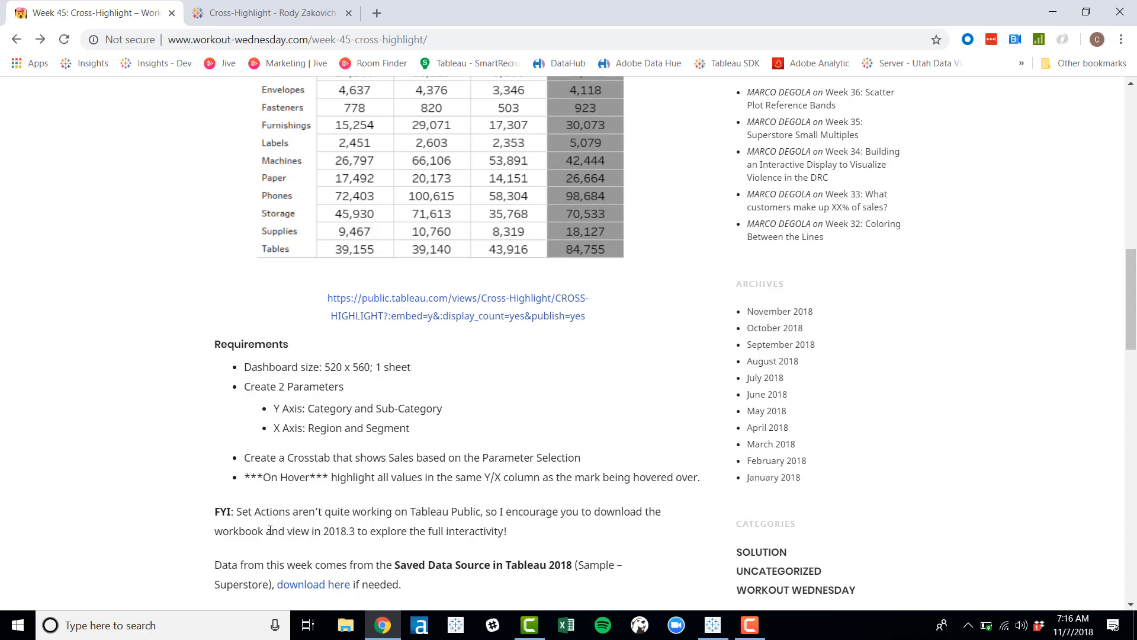
Download the Cross-Highlight reference dashboard from Tableau Public as a Tableau Workbook and open Cross-Highlight.twbx in a maximized Tableau window.
click(243, 13)
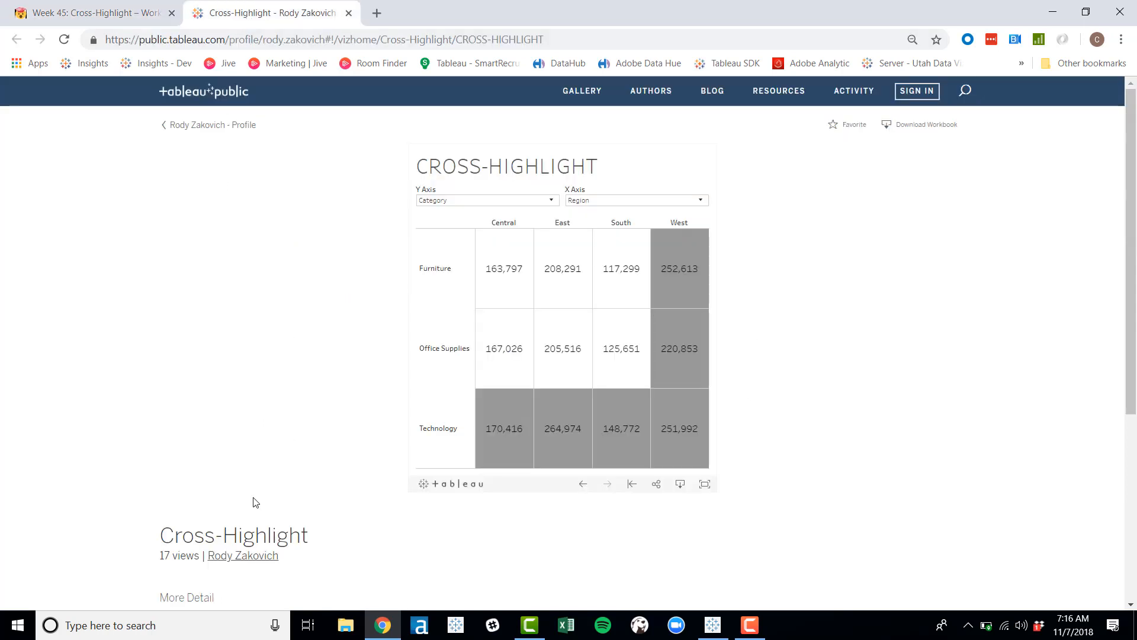
click(681, 484)
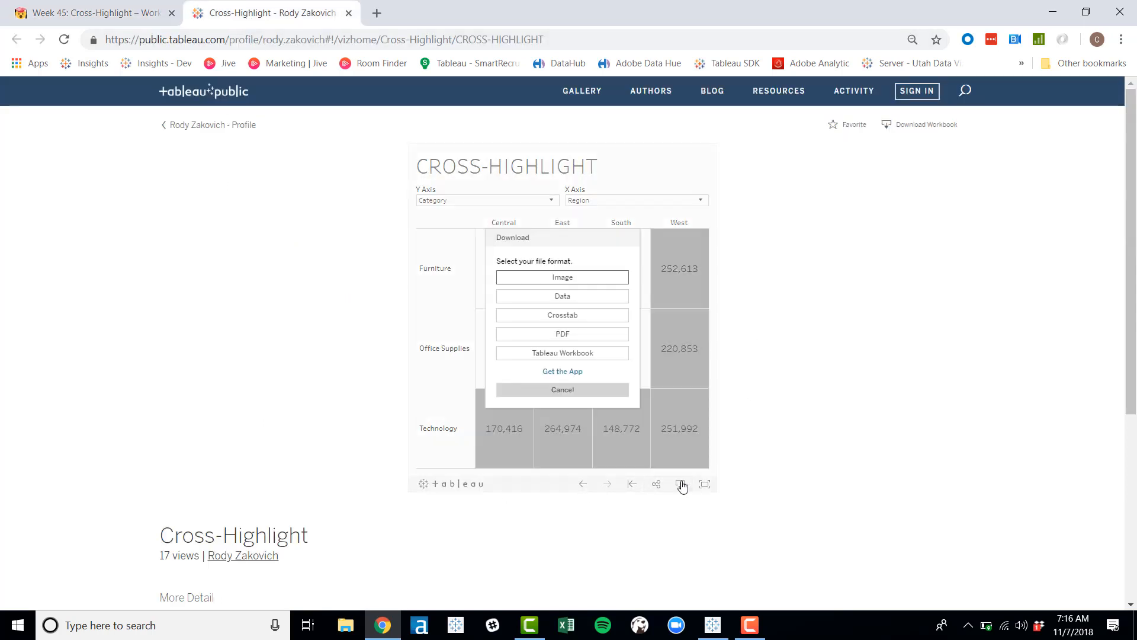
click(550, 354)
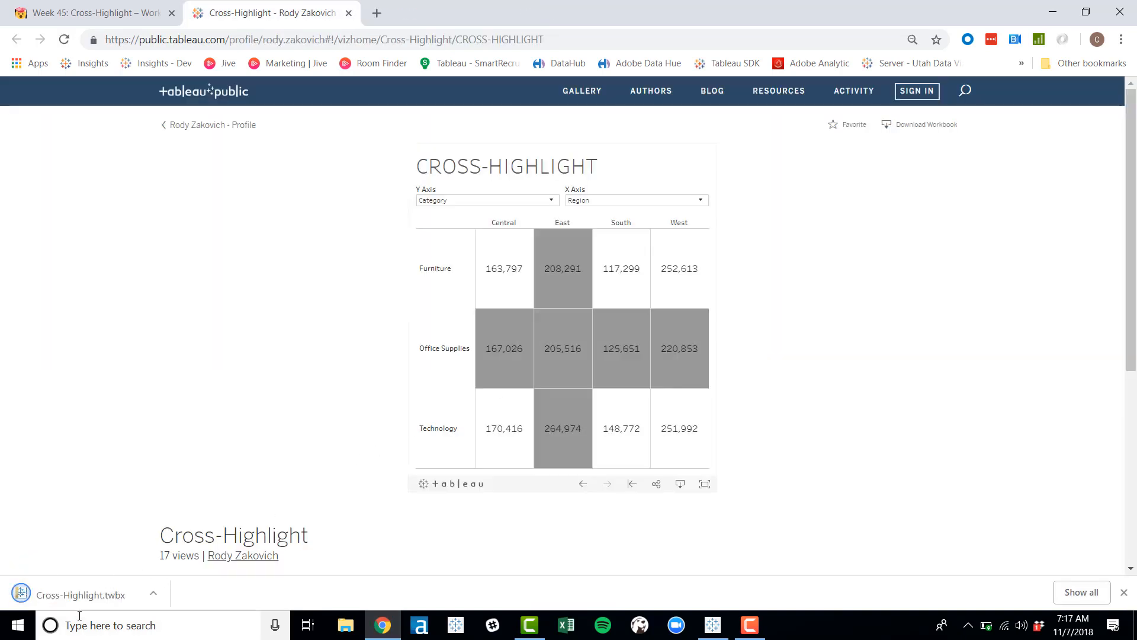
click(83, 597)
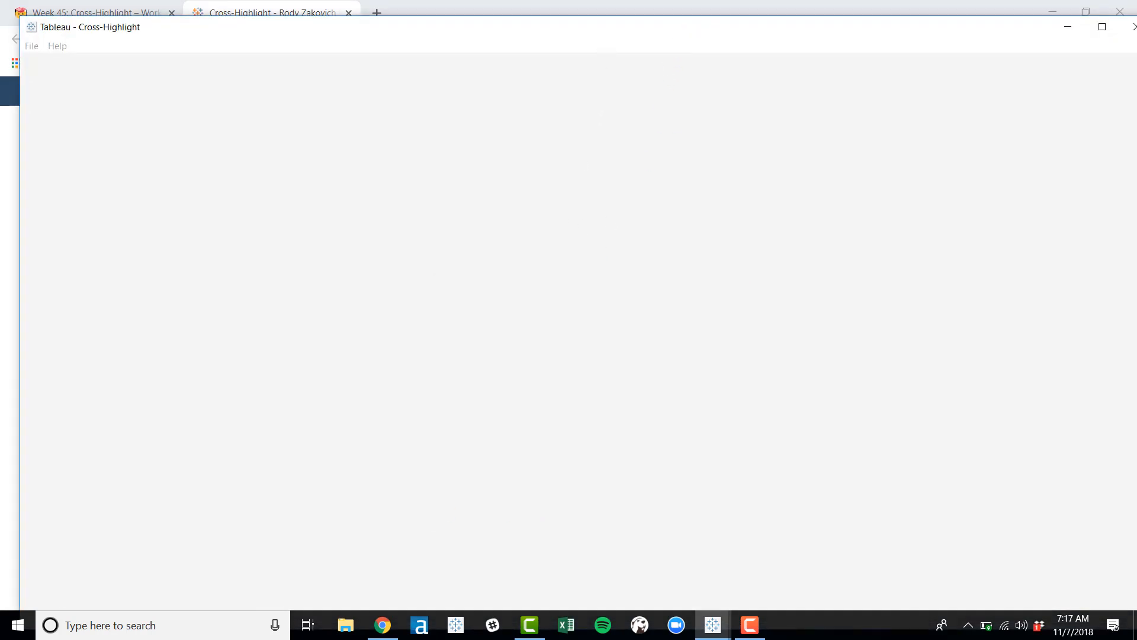
click(1102, 27)
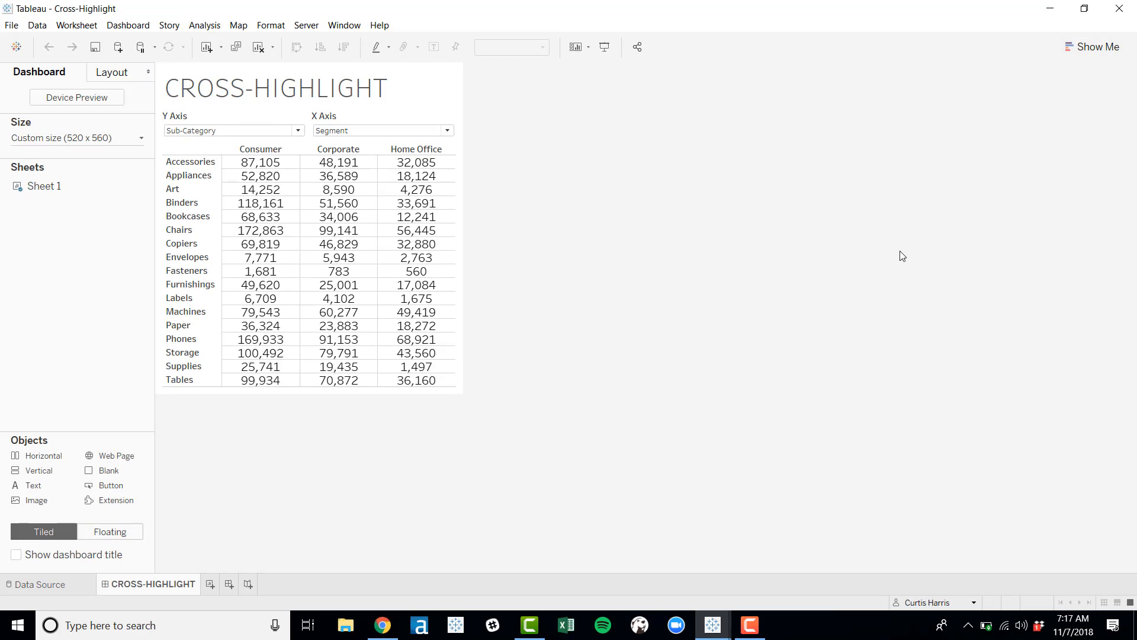
Examine how the downloaded dashboard highlights rows and columns for different cells, and compare it with the published version in the browser.
drag(38, 186, 42, 242)
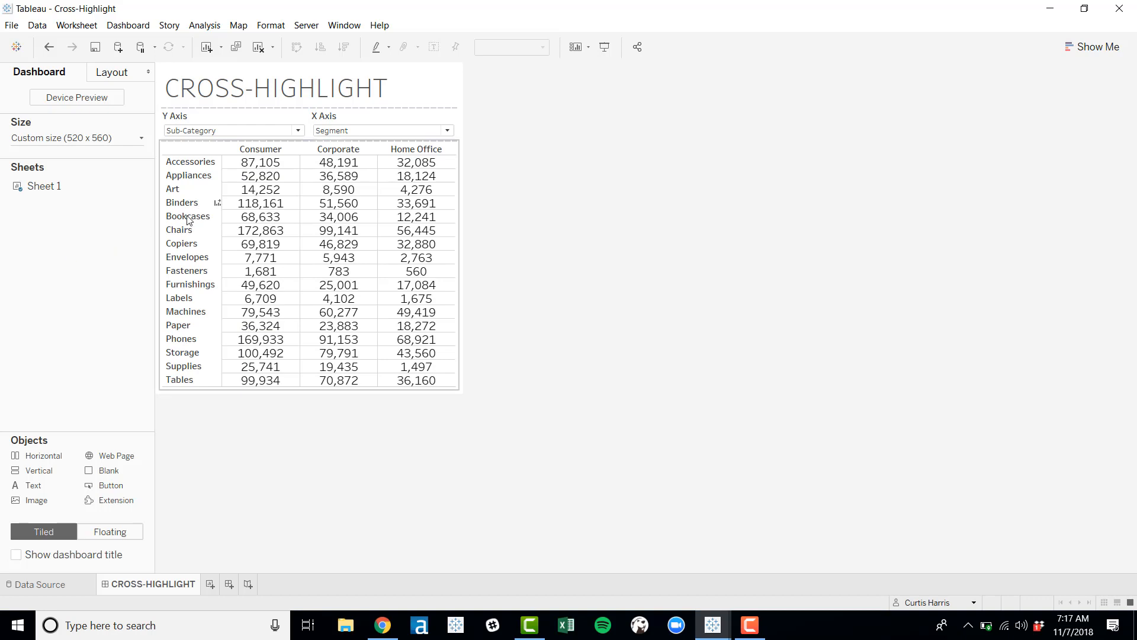
click(278, 220)
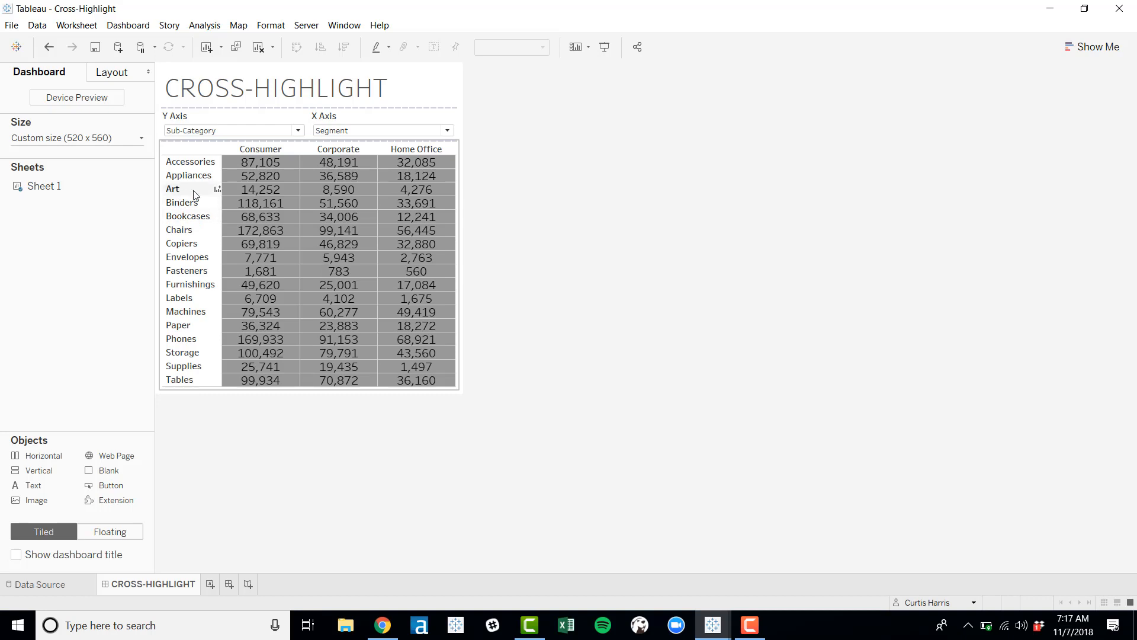
click(264, 191)
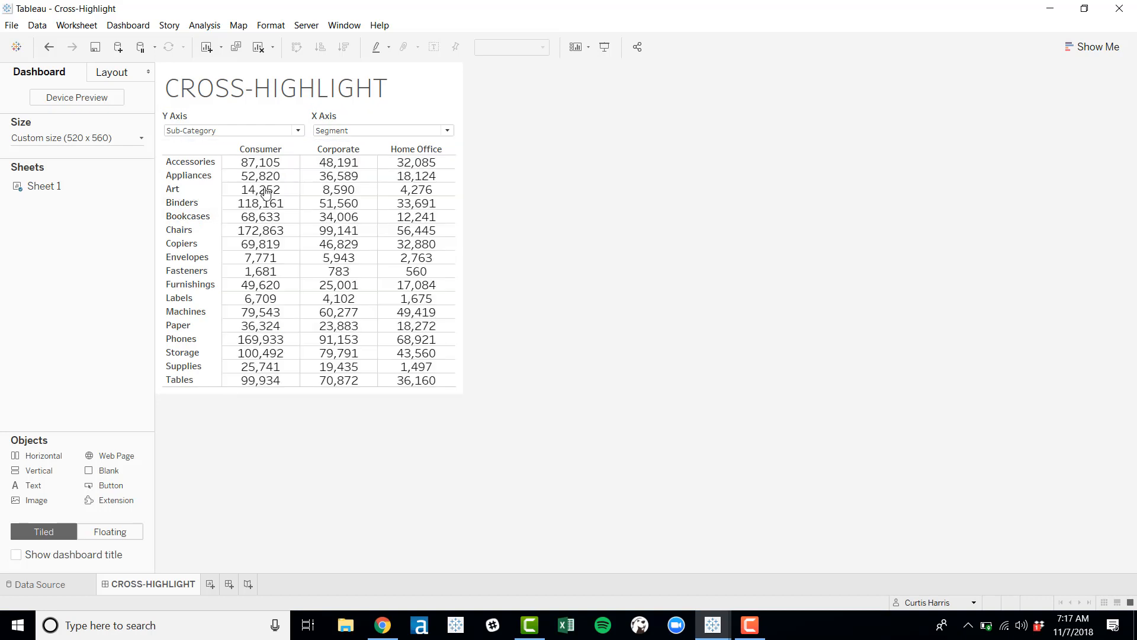
click(332, 232)
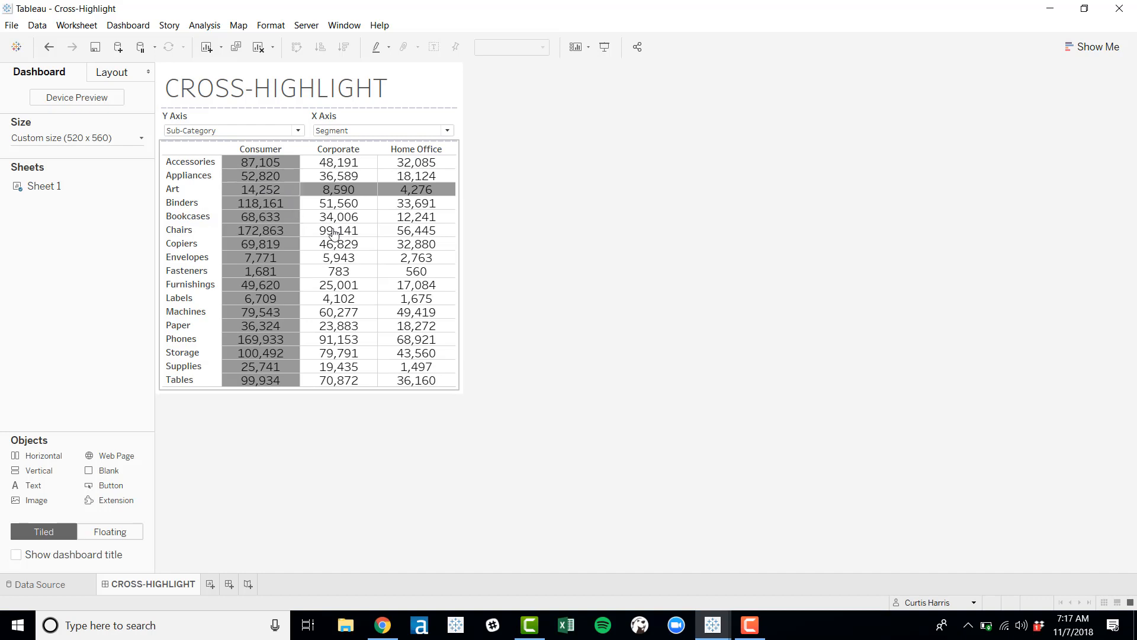
click(395, 287)
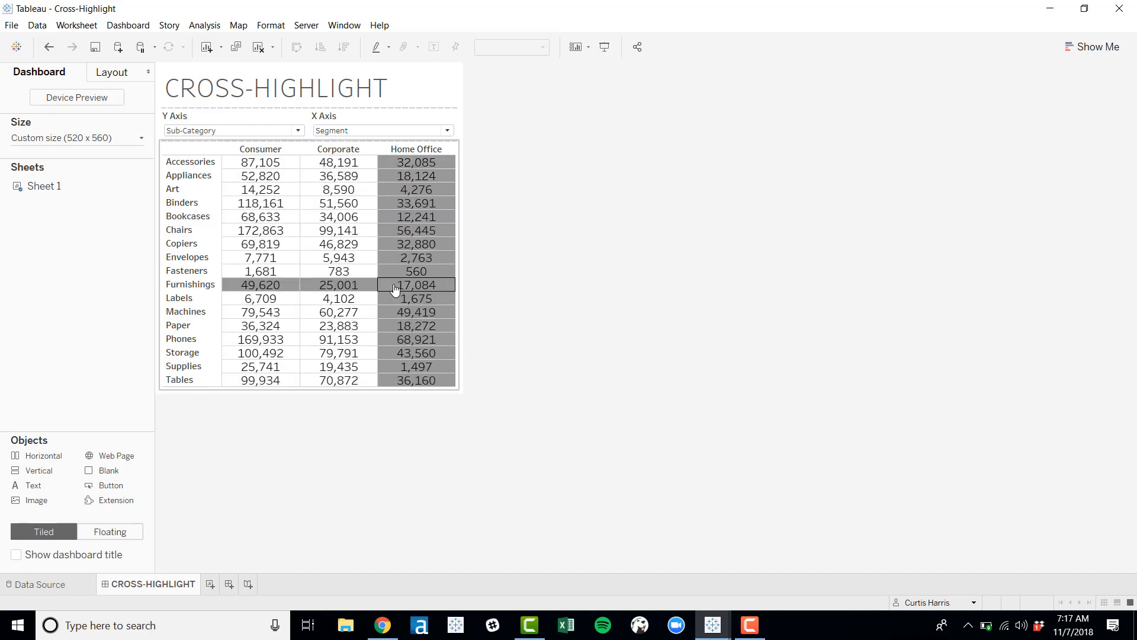
click(349, 312)
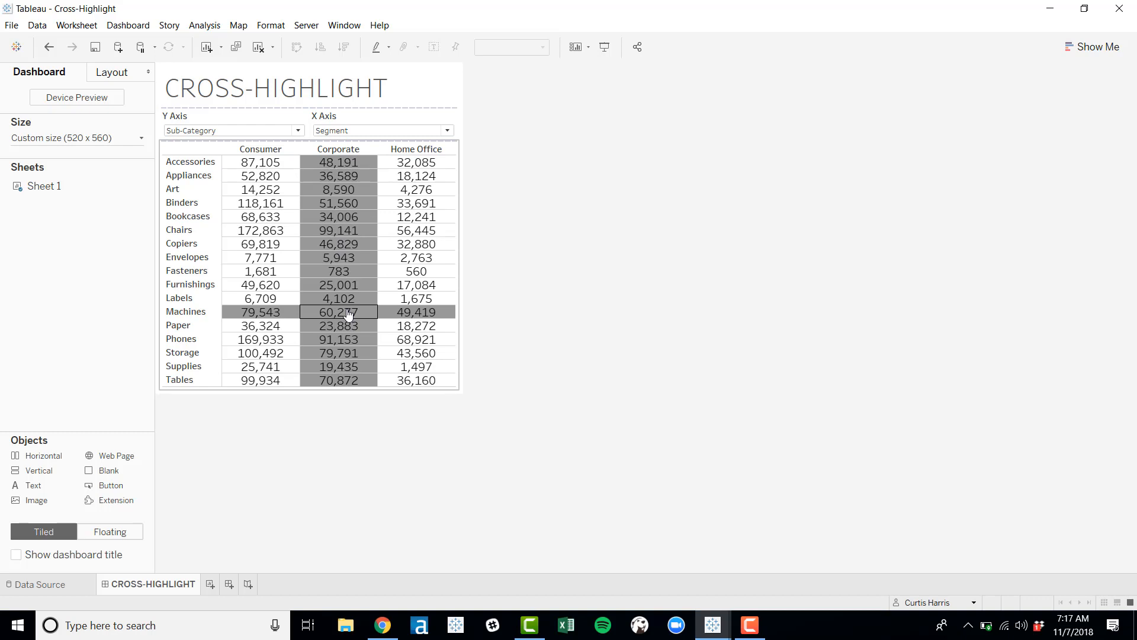
click(289, 331)
click(289, 333)
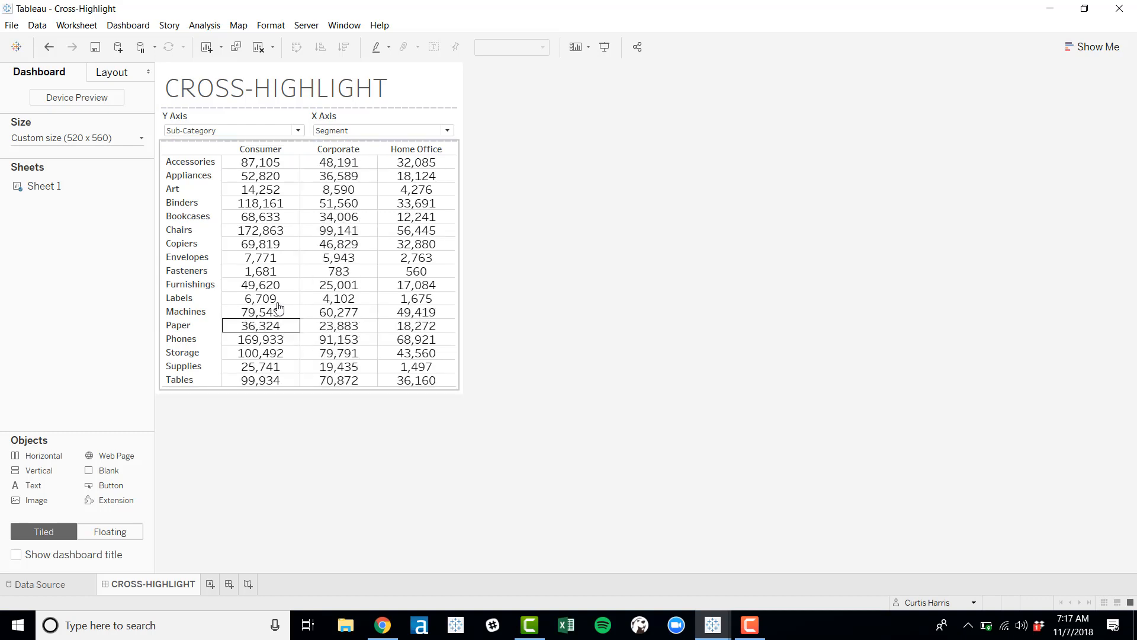
click(276, 302)
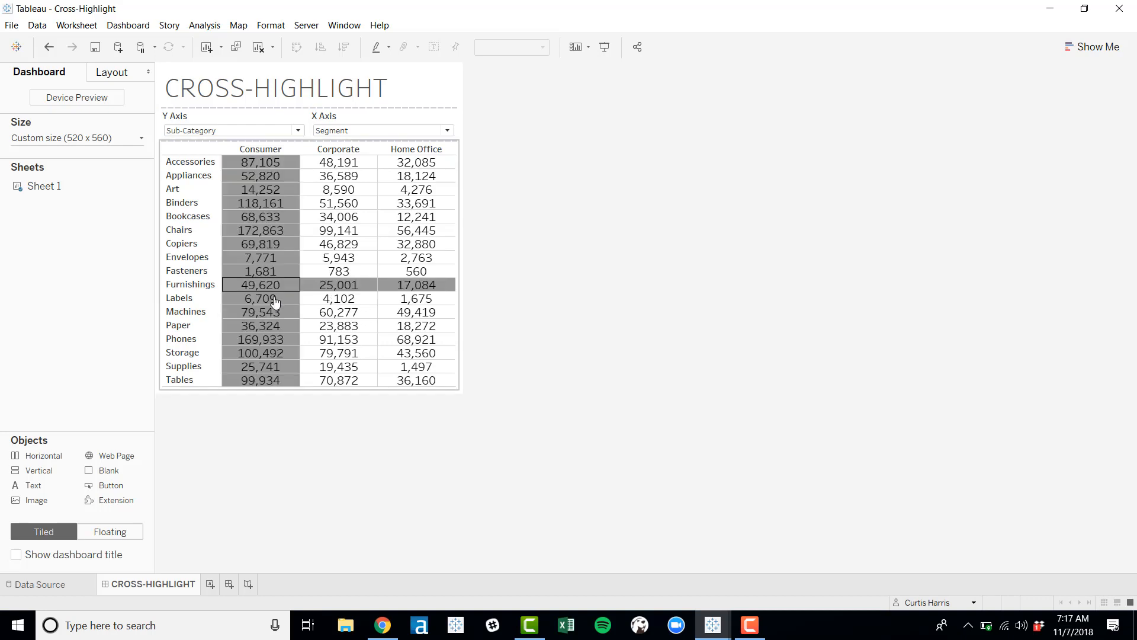
click(332, 258)
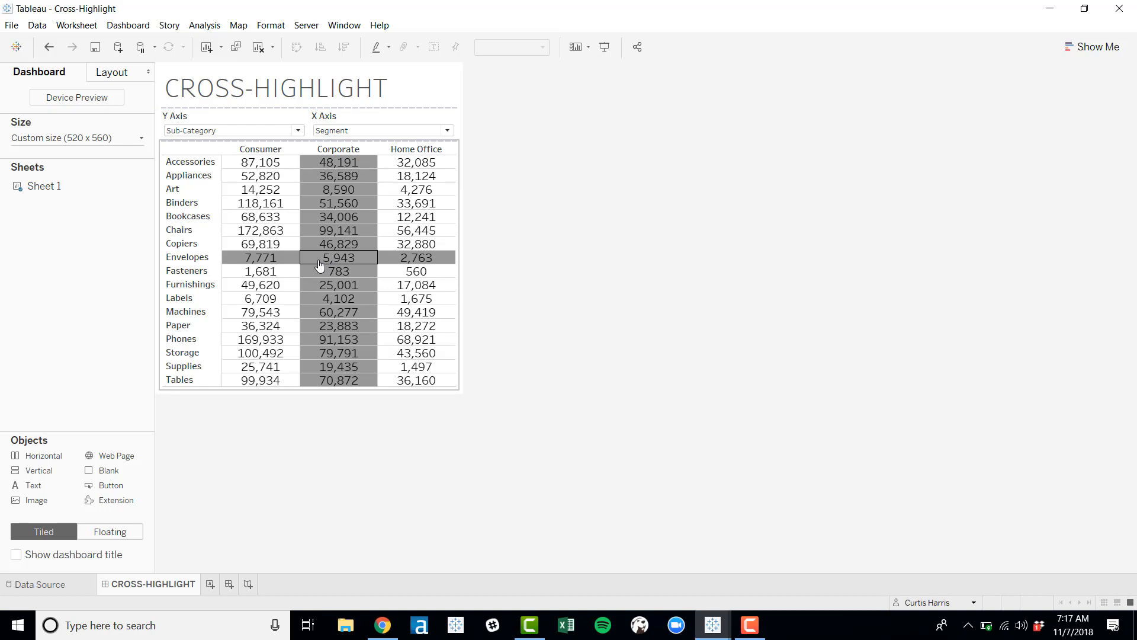
key(alt+Tab)
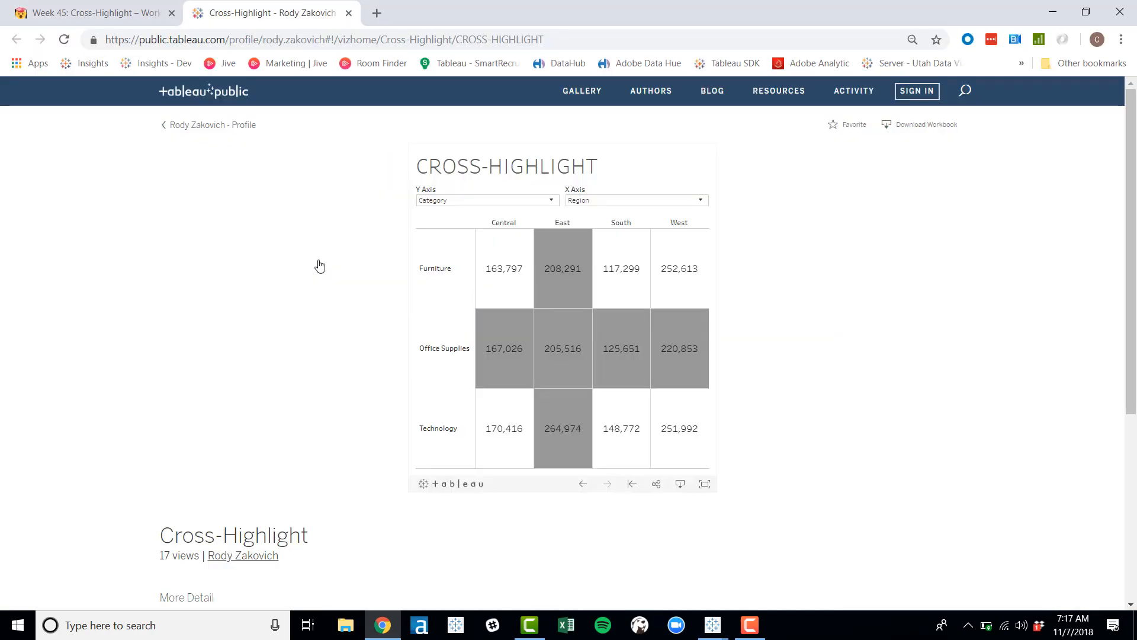
key(alt+Tab)
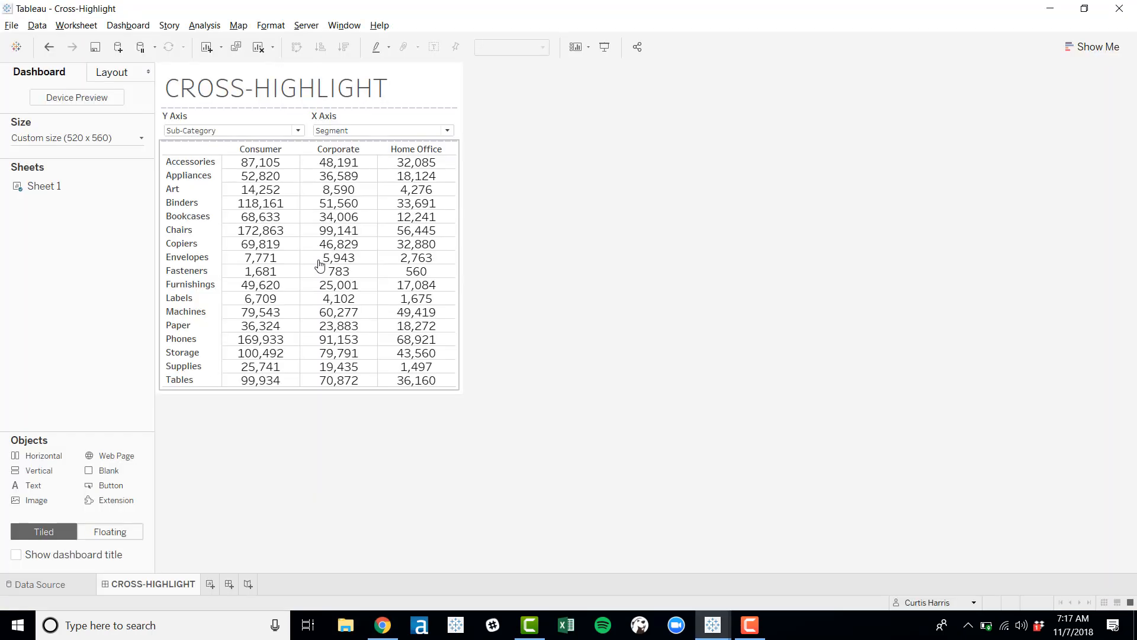
Switch to the ww45 workbook and remove the crosstab's row banding by reducing its band size to the minimum in the shading format.
mouse_move(713, 625)
click(699, 588)
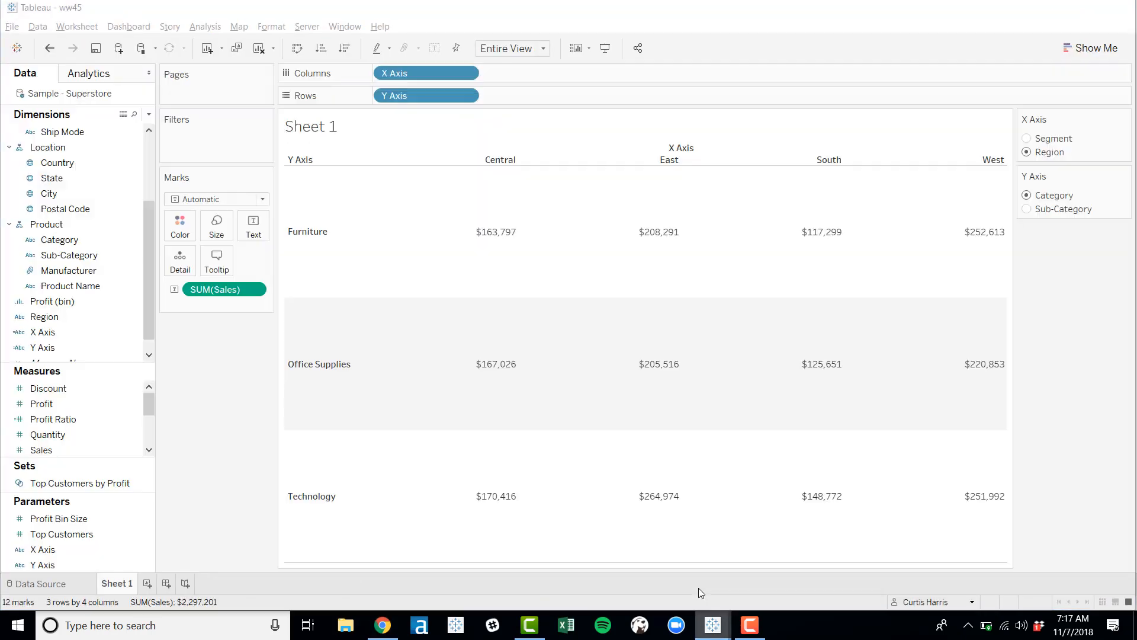
click(268, 30)
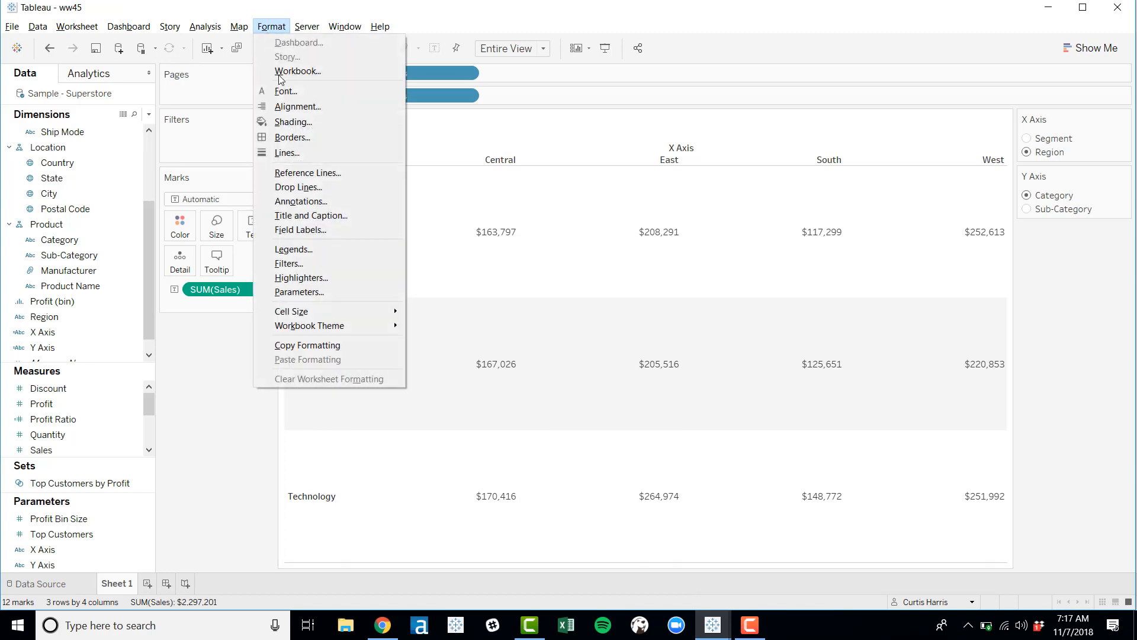
click(293, 121)
click(74, 423)
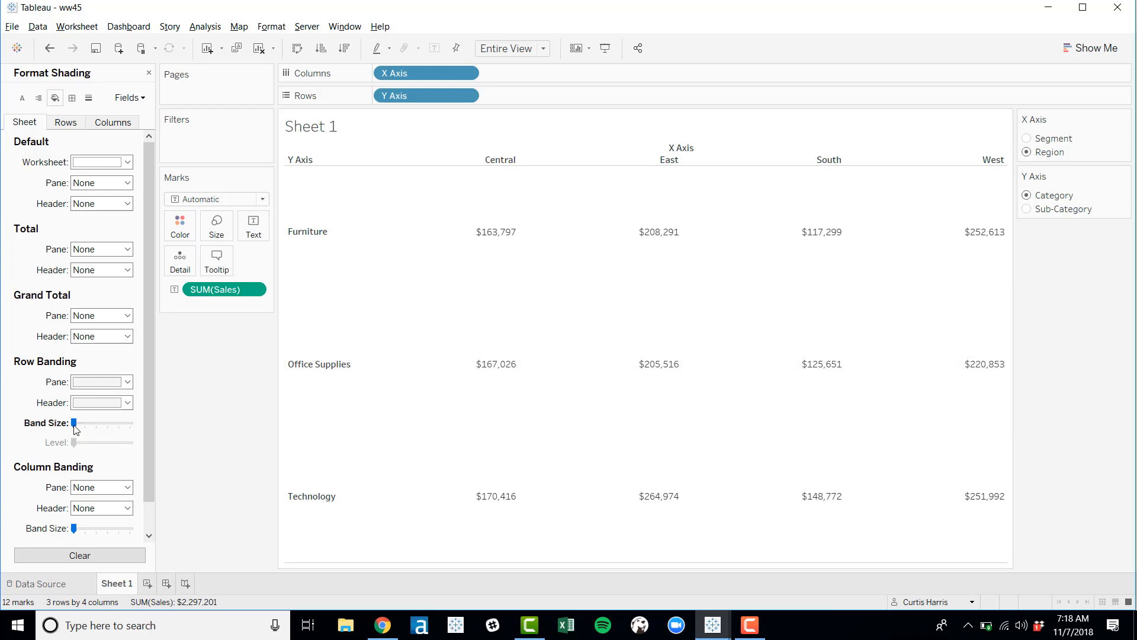
click(149, 71)
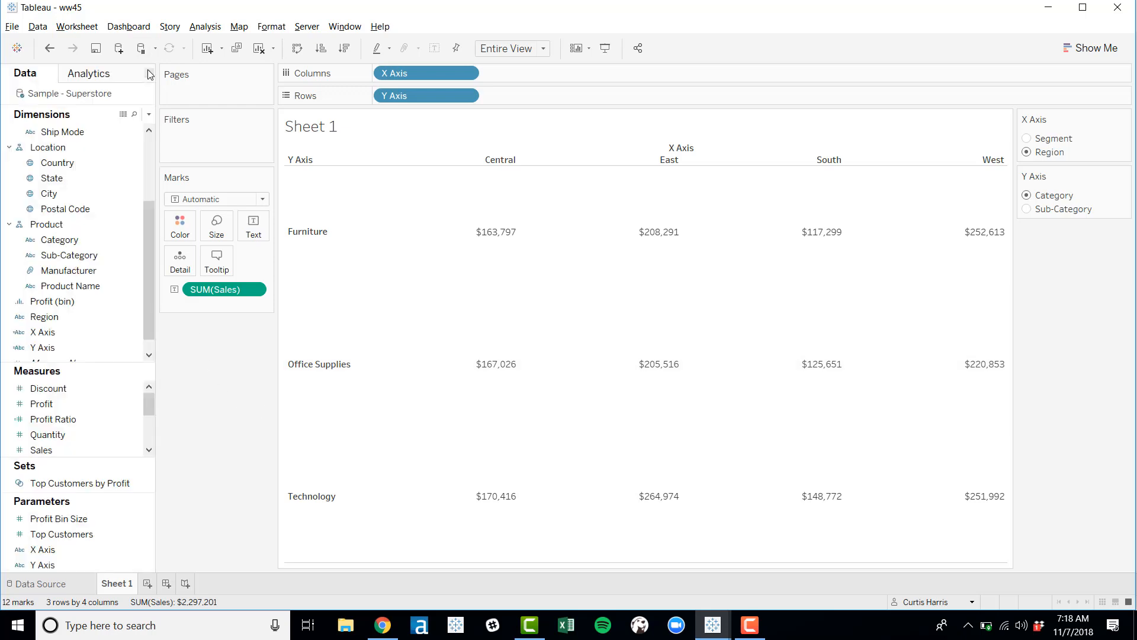
click(190, 206)
click(191, 205)
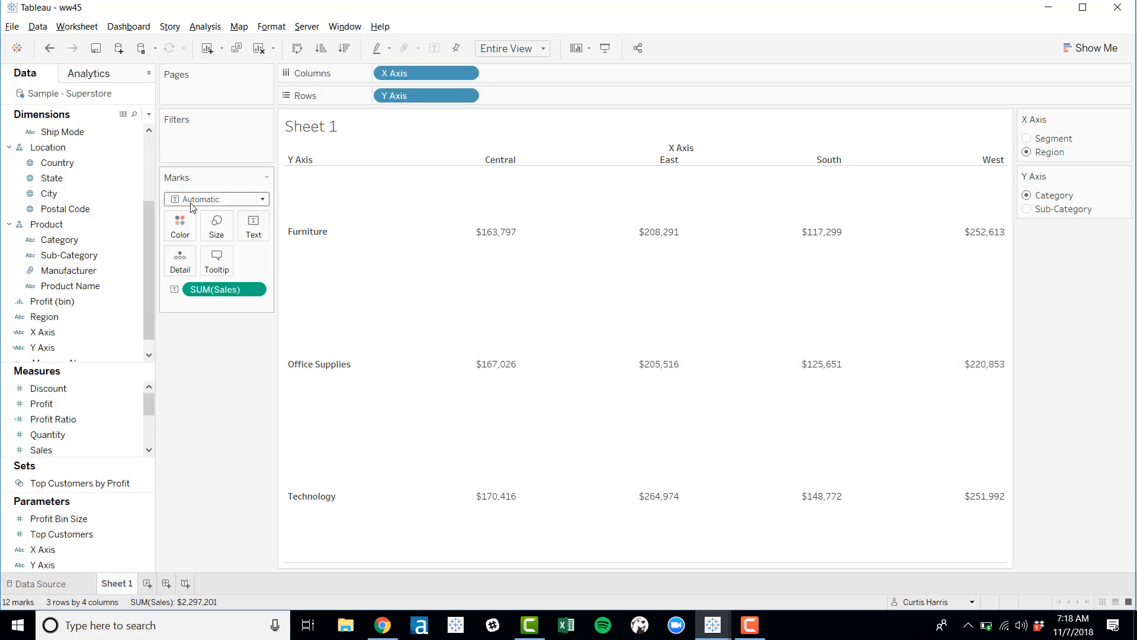
click(198, 205)
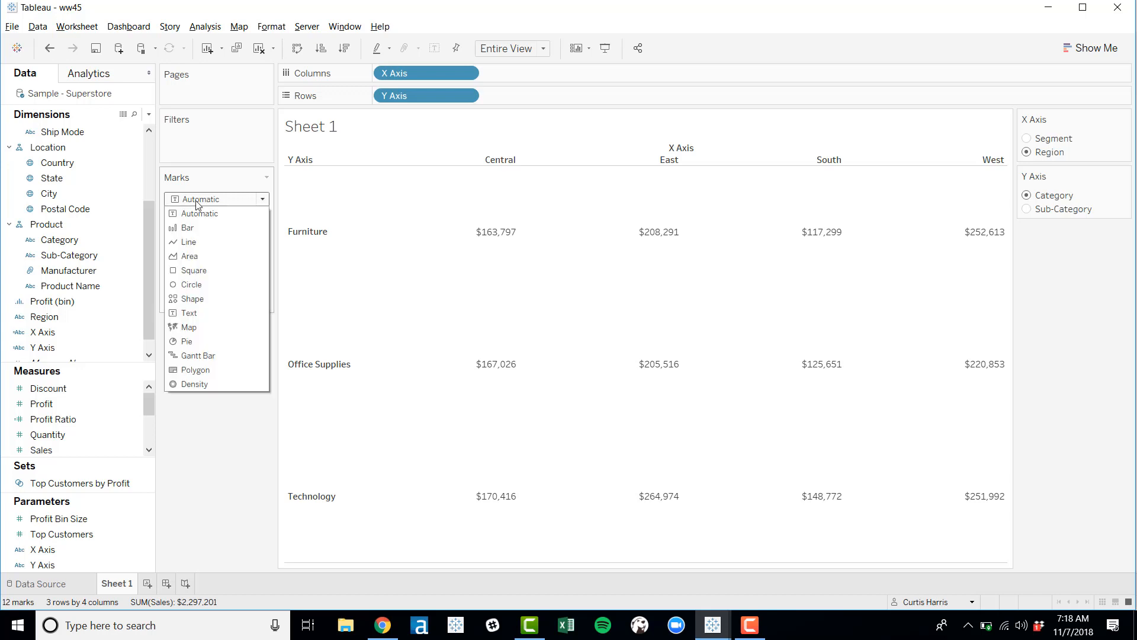
click(198, 205)
Convert the crosstab to a highlight table with Show Me and fit it to Entire View.
click(1076, 51)
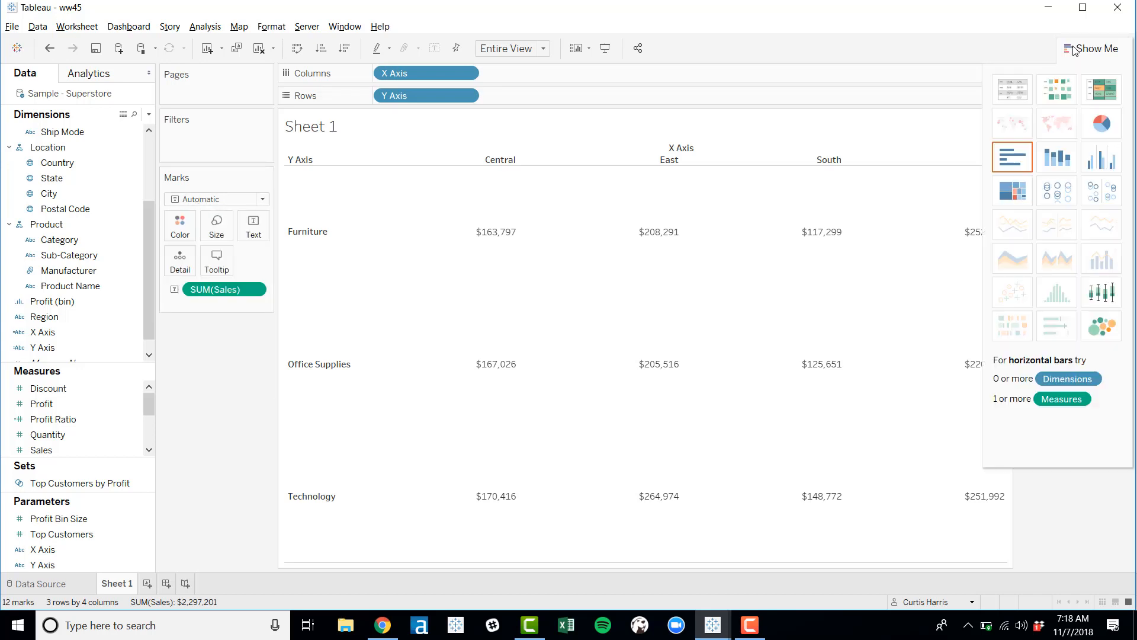
click(1102, 93)
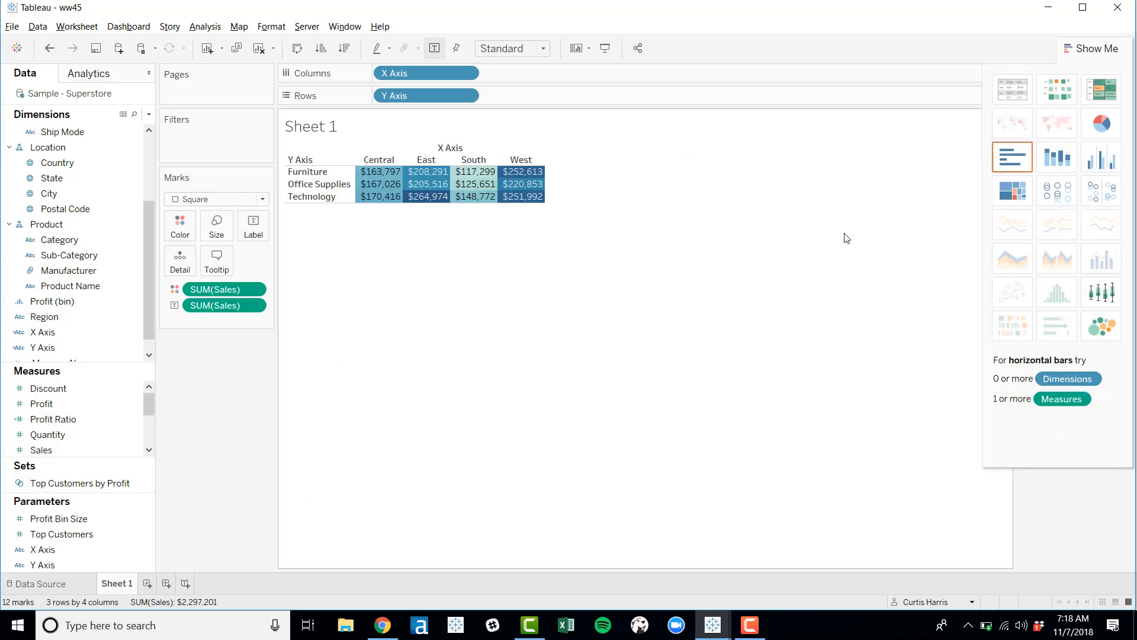
click(536, 52)
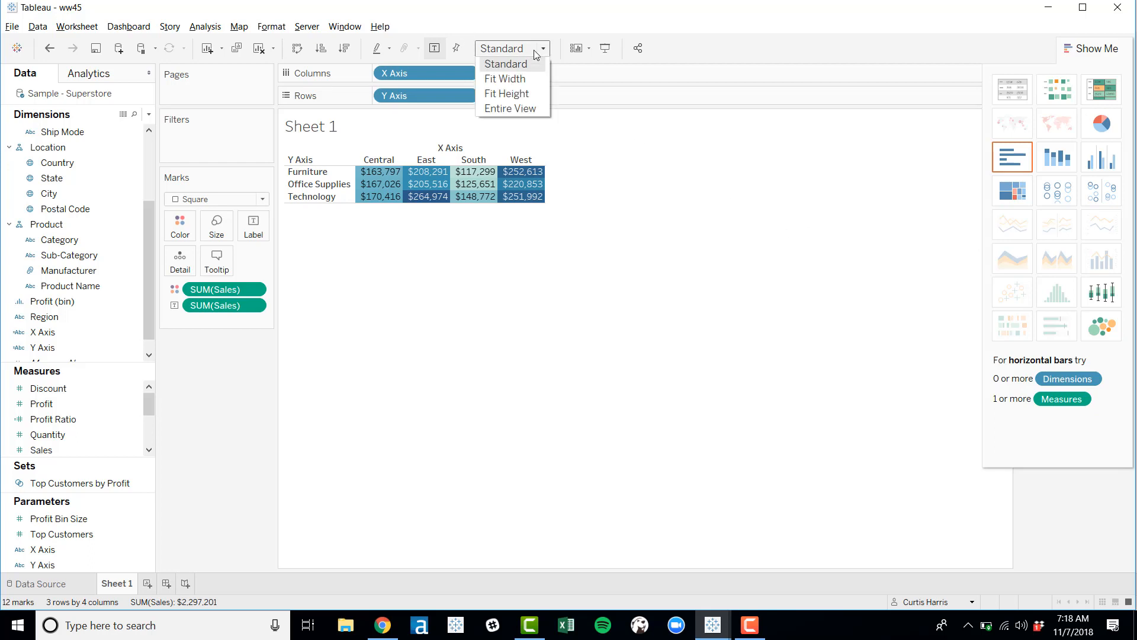
click(523, 109)
click(1114, 45)
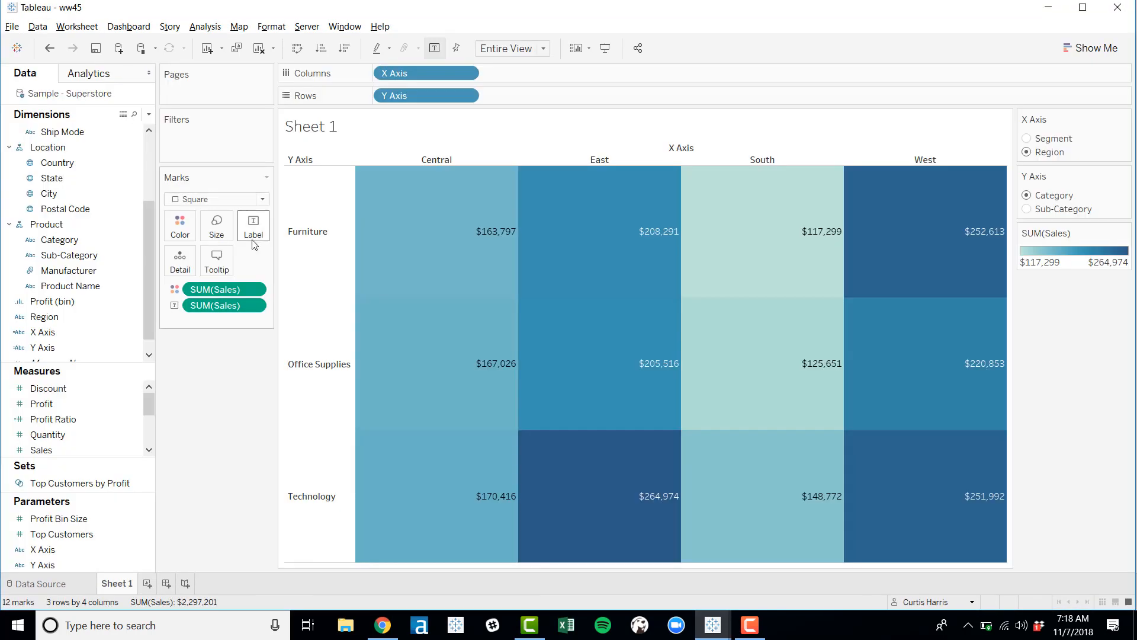
Set the horizontal alignment of the Sales mark labels to center.
click(253, 234)
click(335, 326)
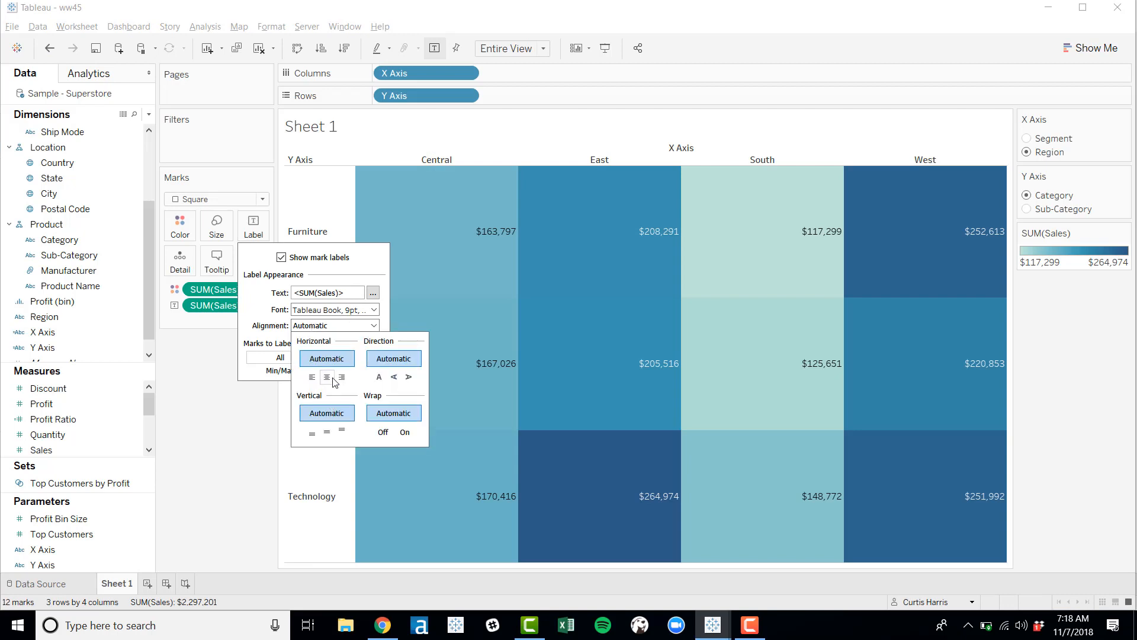
click(328, 377)
click(204, 458)
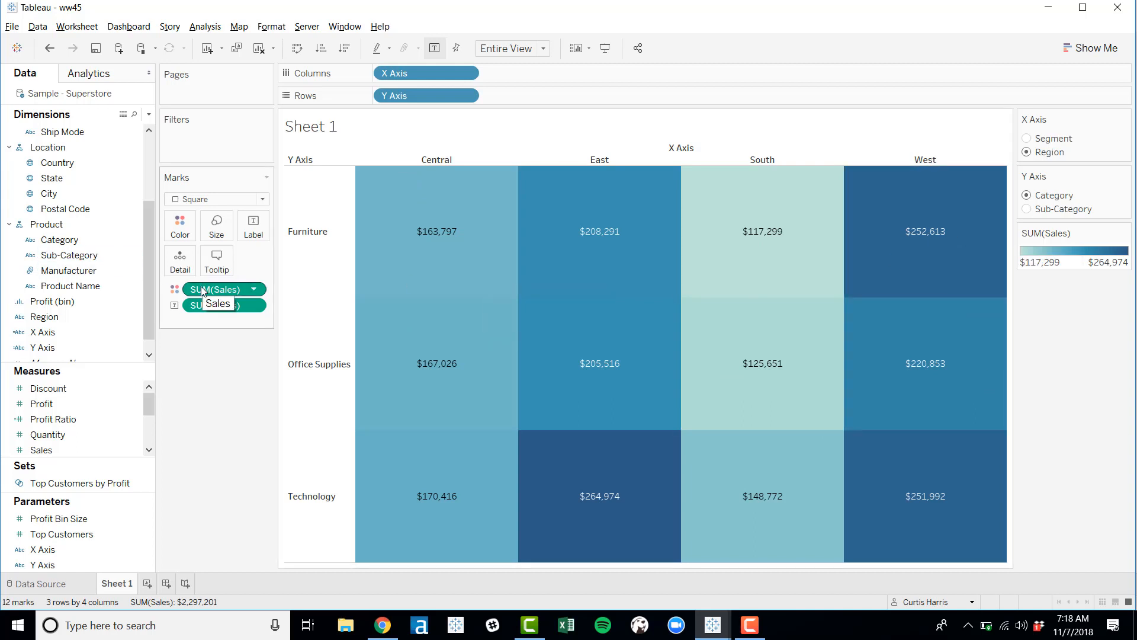
Try removing SUM(Sales) from Color in the highlight table, and undo the removal.
drag(202, 290, 208, 396)
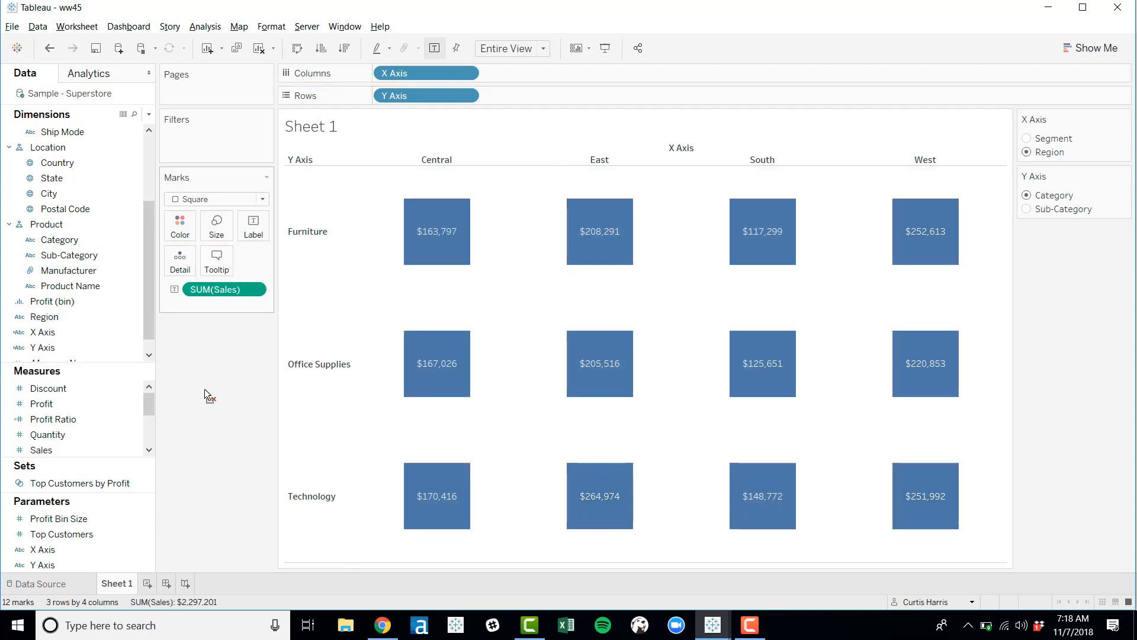
key(ctrl+z)
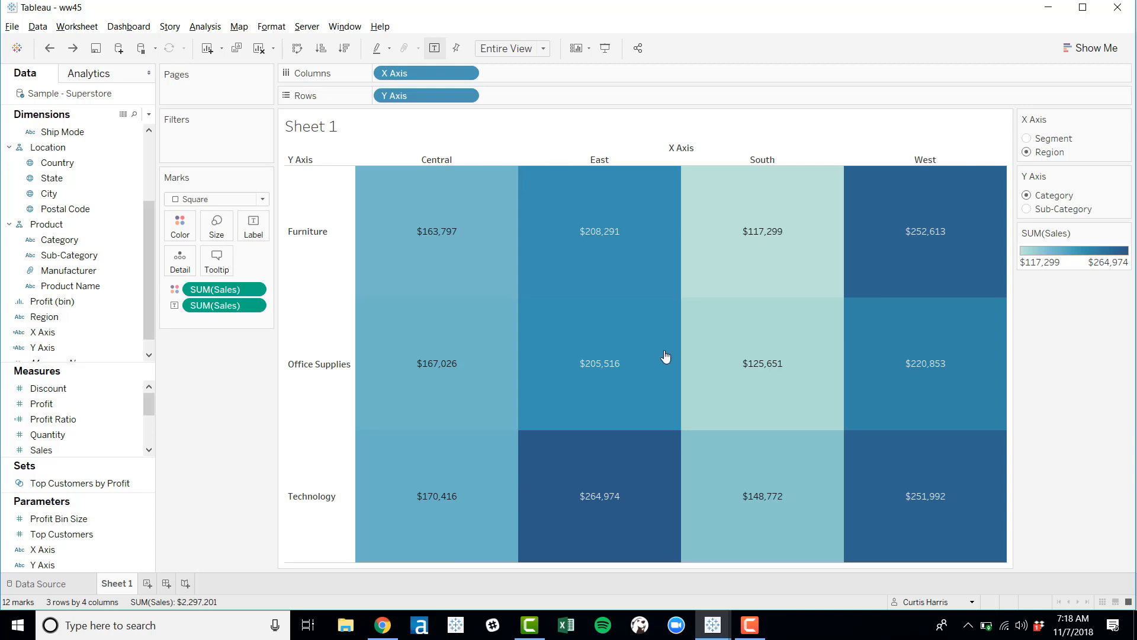
mouse_move(667, 360)
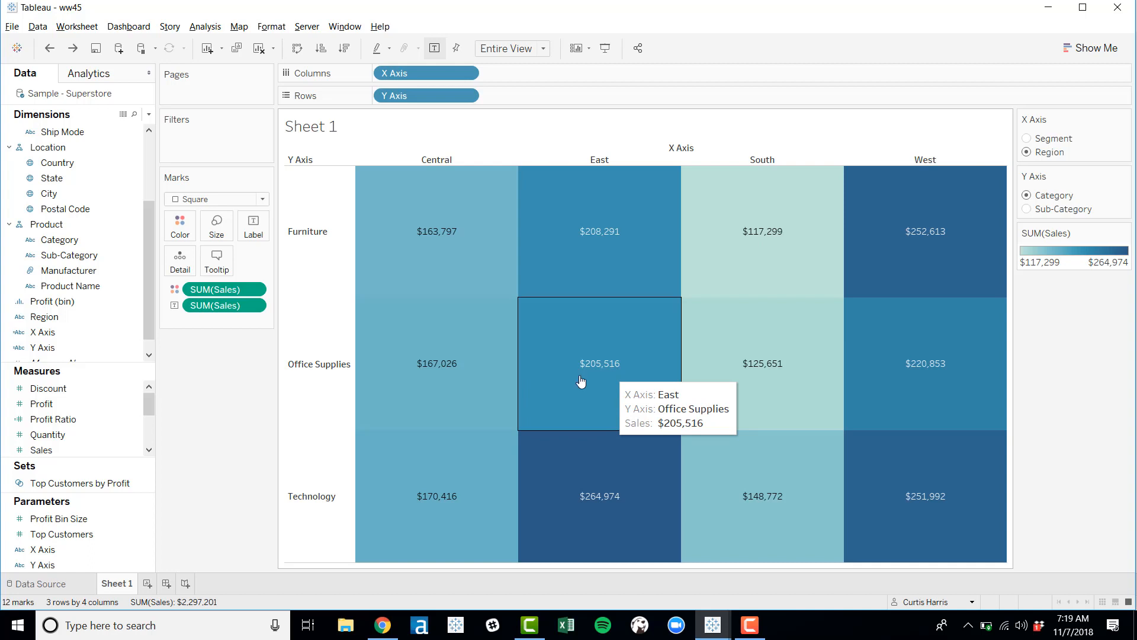
Create a set named X Axis Set from the X Axis dimension with only Central as a member.
right_click(47, 333)
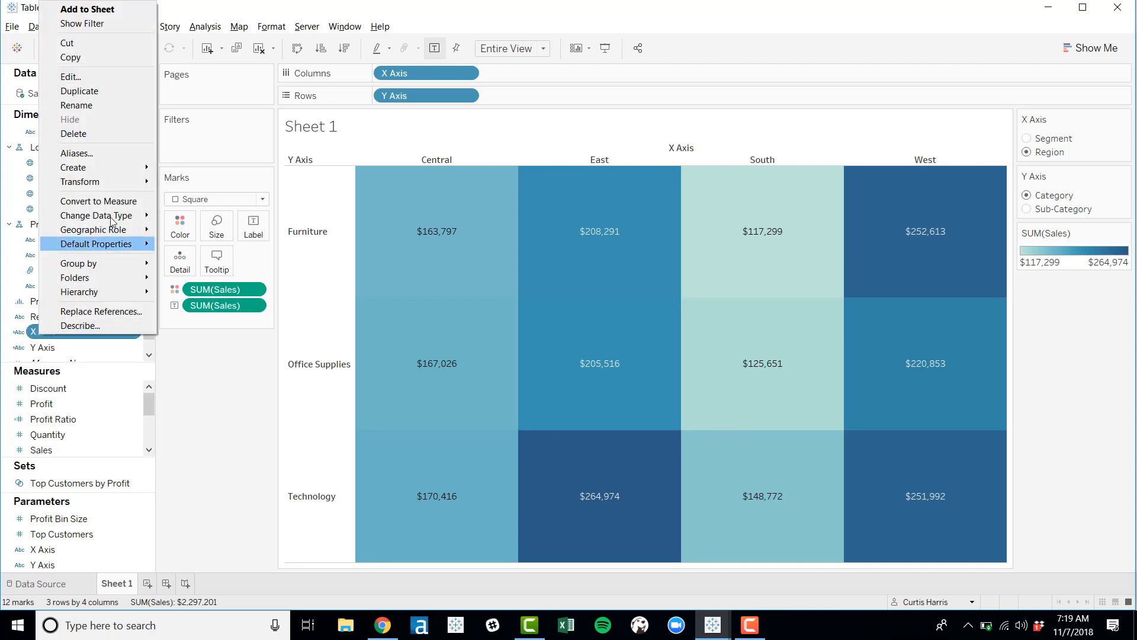
mouse_move(119, 170)
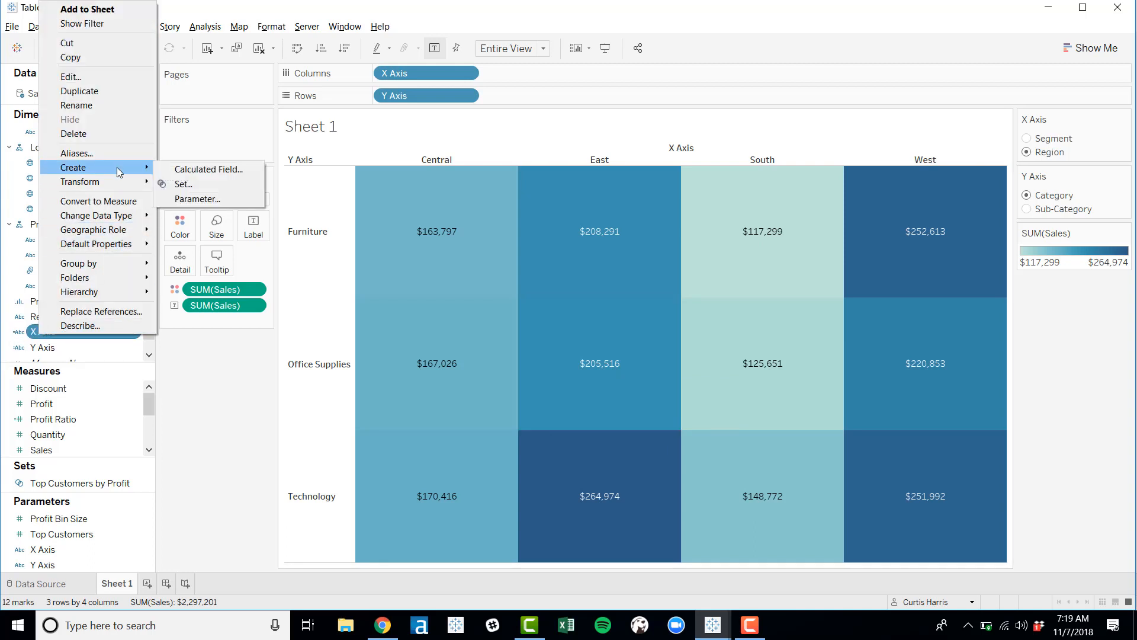
click(181, 184)
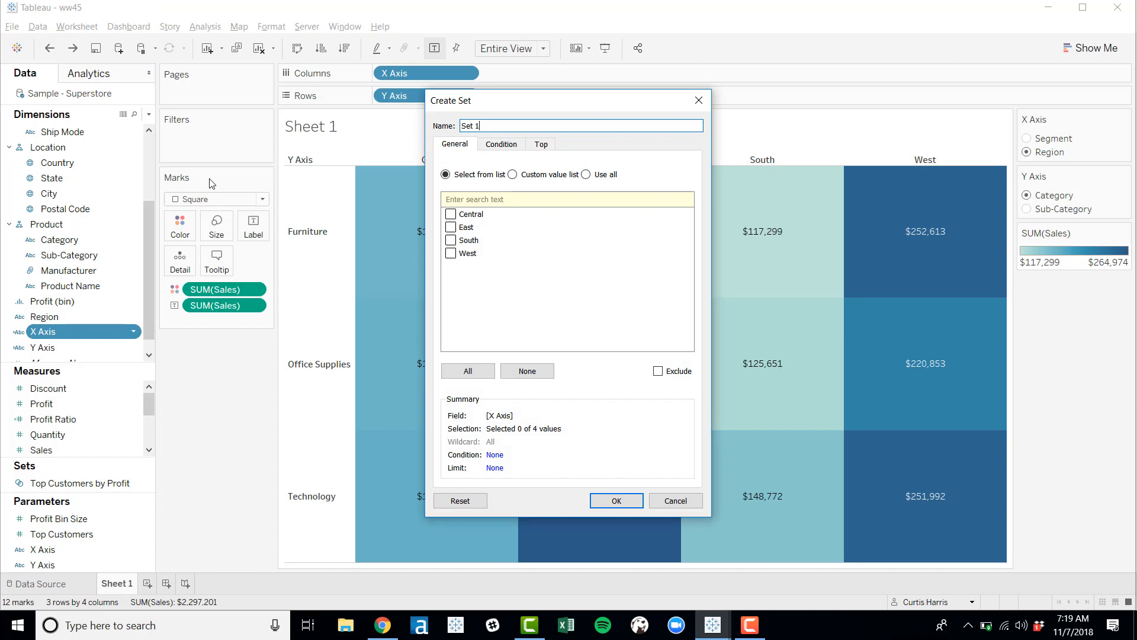
key(BackSpace)
key(BackSpace)
key(BackSpace)
key(BackSpace)
key(BackSpace)
text(X Axis Set)
click(450, 215)
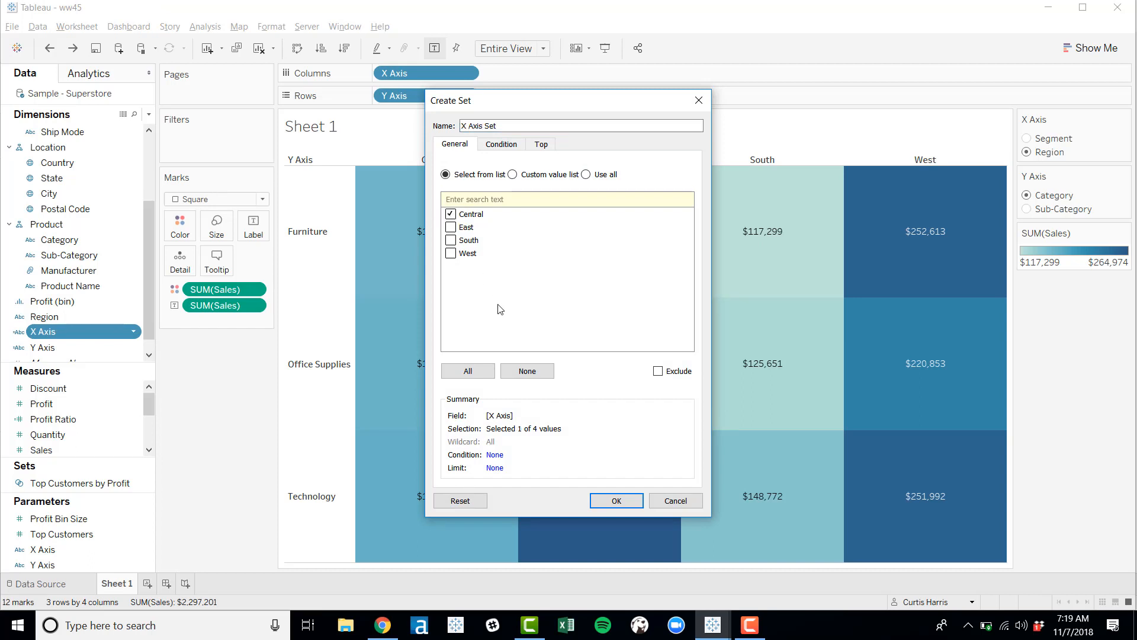
click(613, 502)
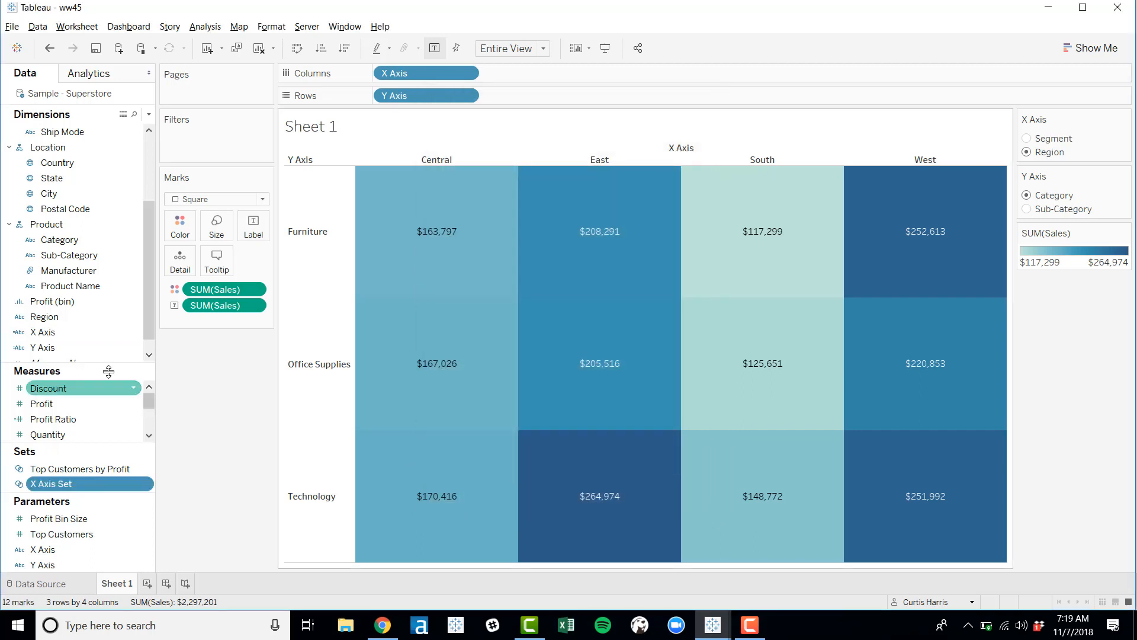
Create a set named Y Axis Set from the Y Axis dimension with only Furniture as a member.
right_click(87, 347)
mouse_move(172, 183)
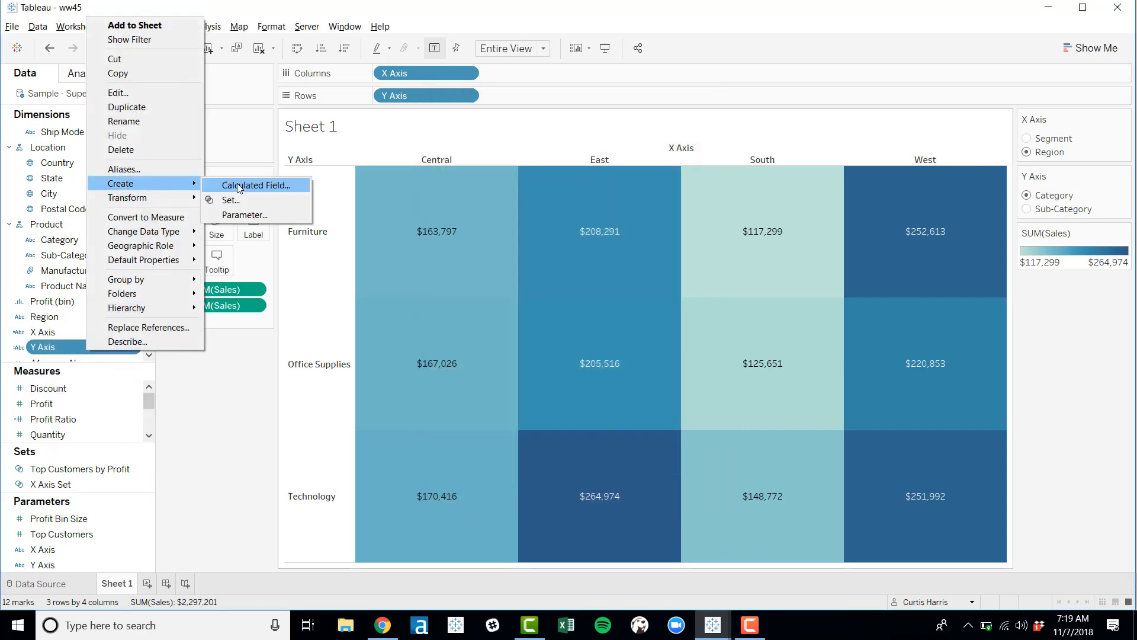
click(237, 202)
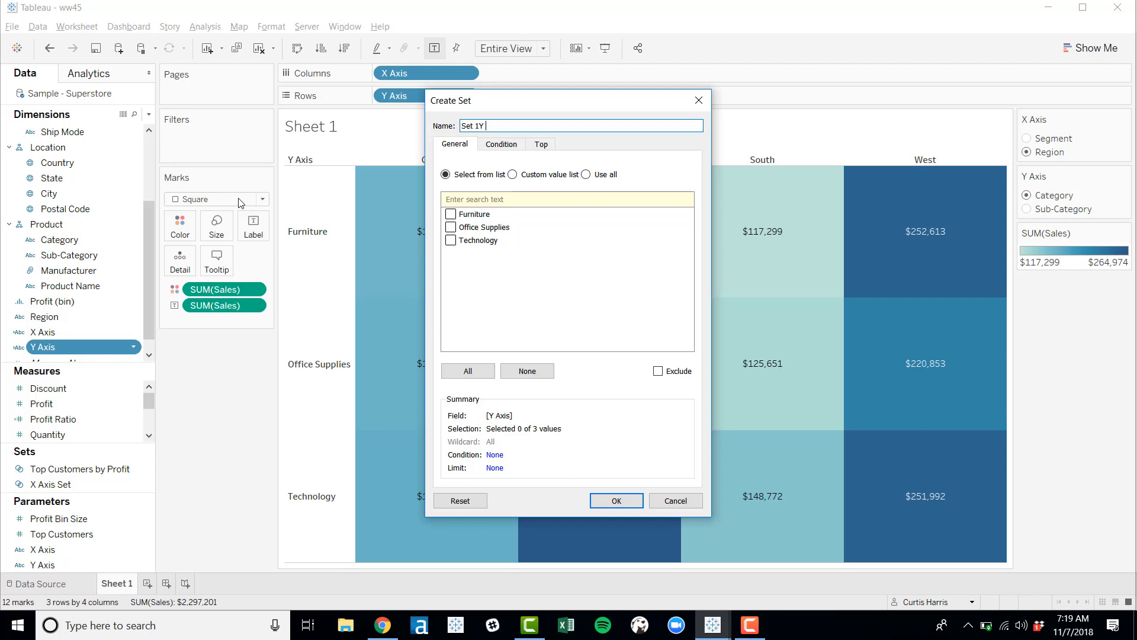
key(BackSpace)
key(BackSpace)
key(BackSpace)
key(BackSpace)
key(BackSpace)
key(BackSpace)
text(Y Axis Se)
click(451, 214)
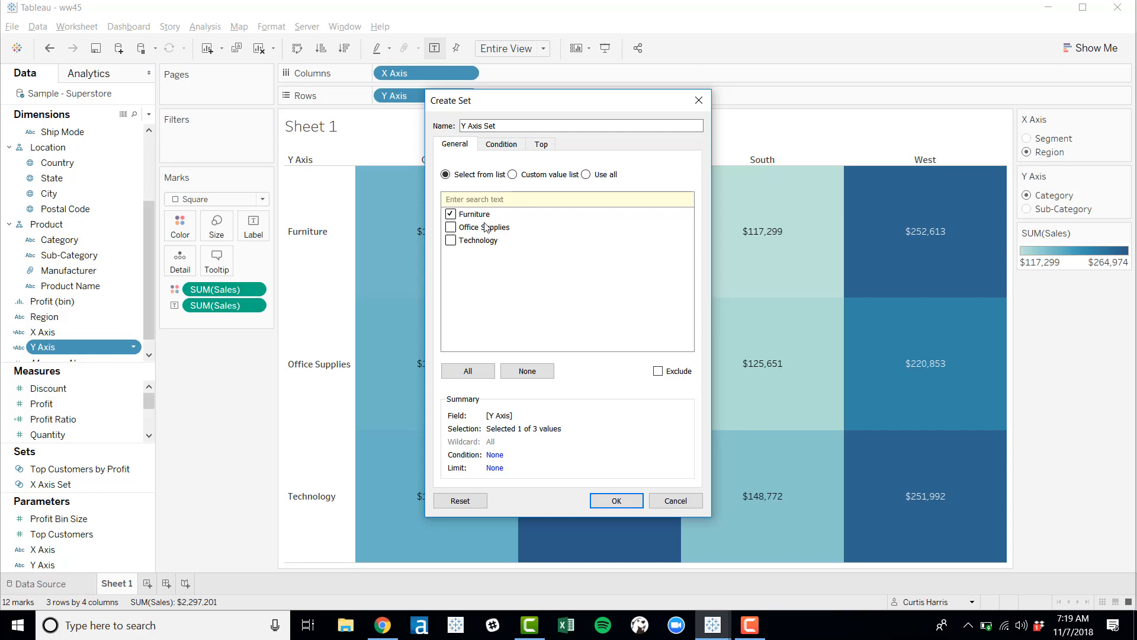
click(628, 507)
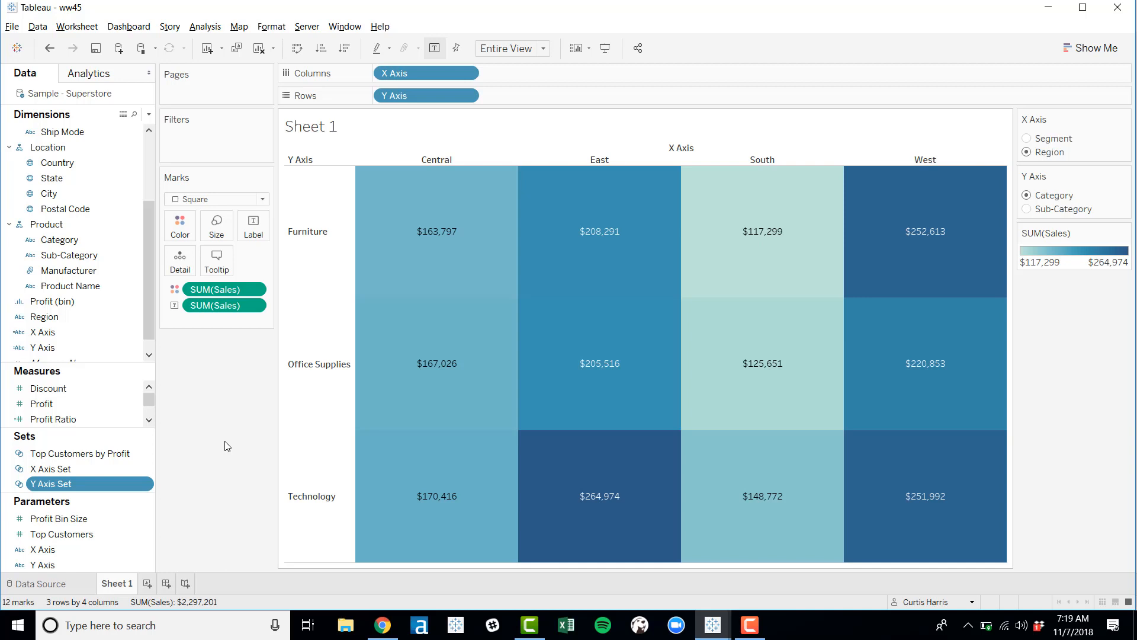
Create a calculated field named Color with the formula [X Axis Set] OR [Y Axis Set], and replace SUM(Sales) on Color with it.
click(152, 121)
click(148, 126)
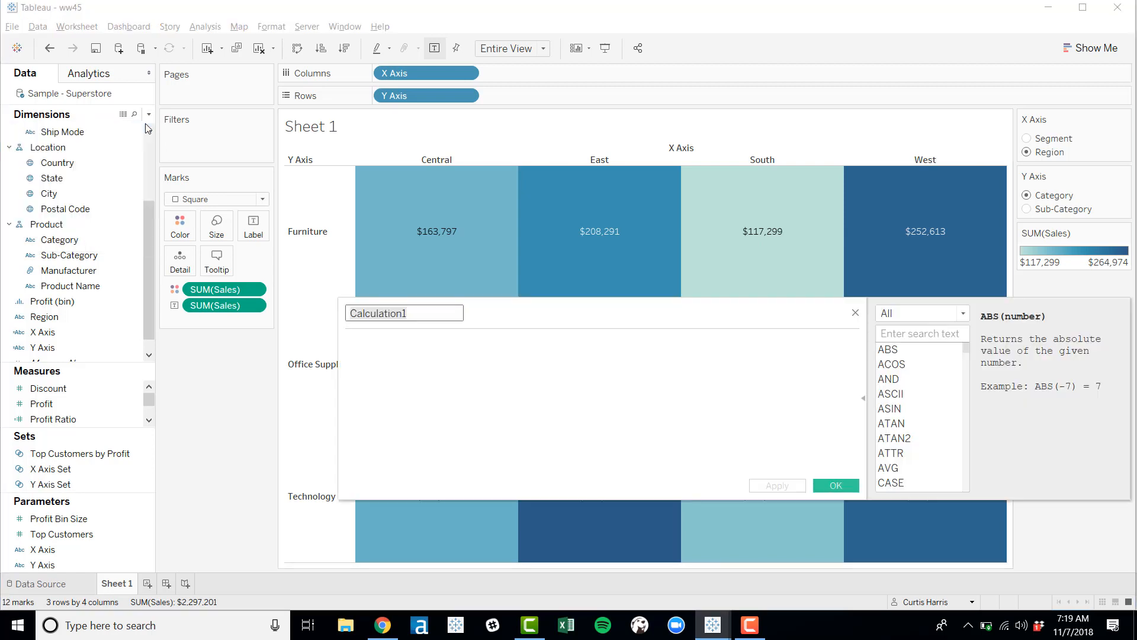
text(Color)
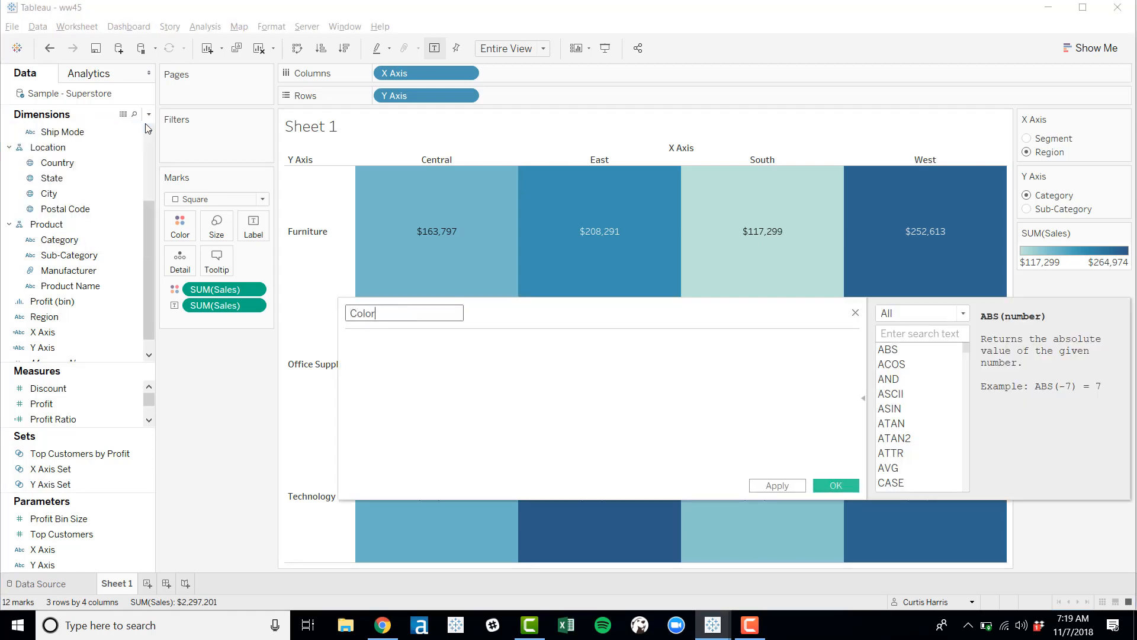
key(Tab)
text(x)
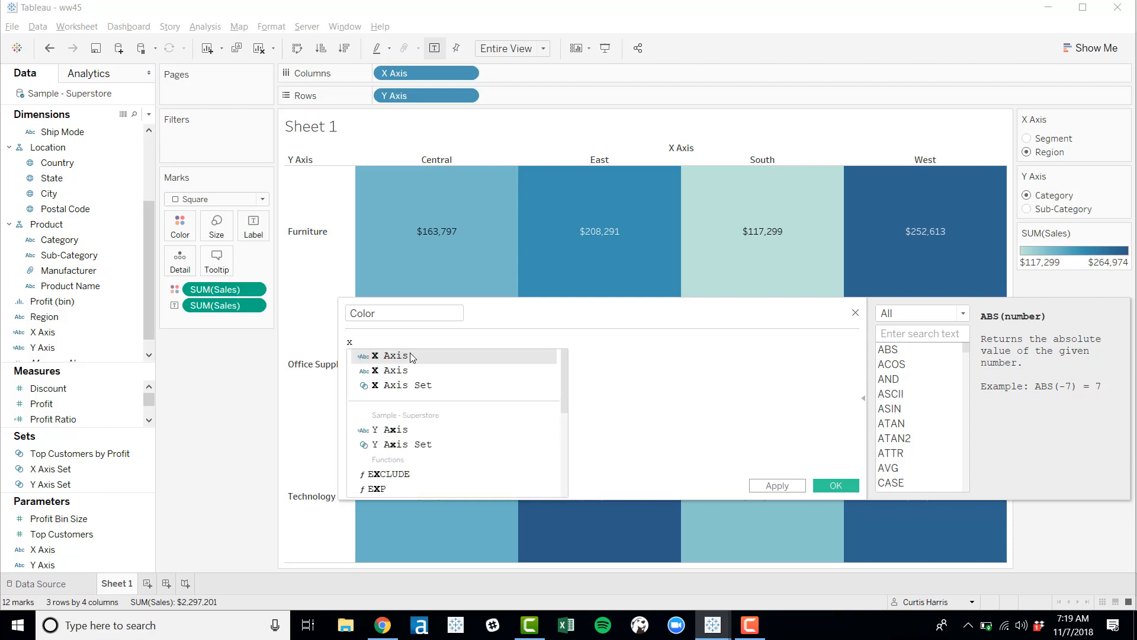
key(Down)
key(Down)
key(Return)
text(OR )
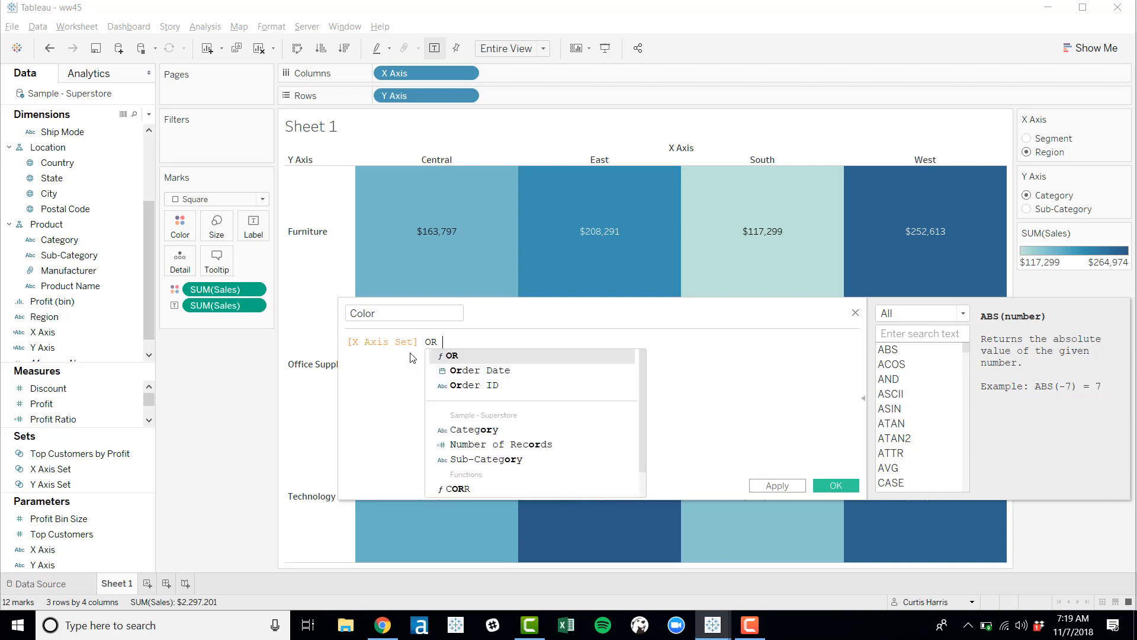
text(y)
key(Down)
key(Down)
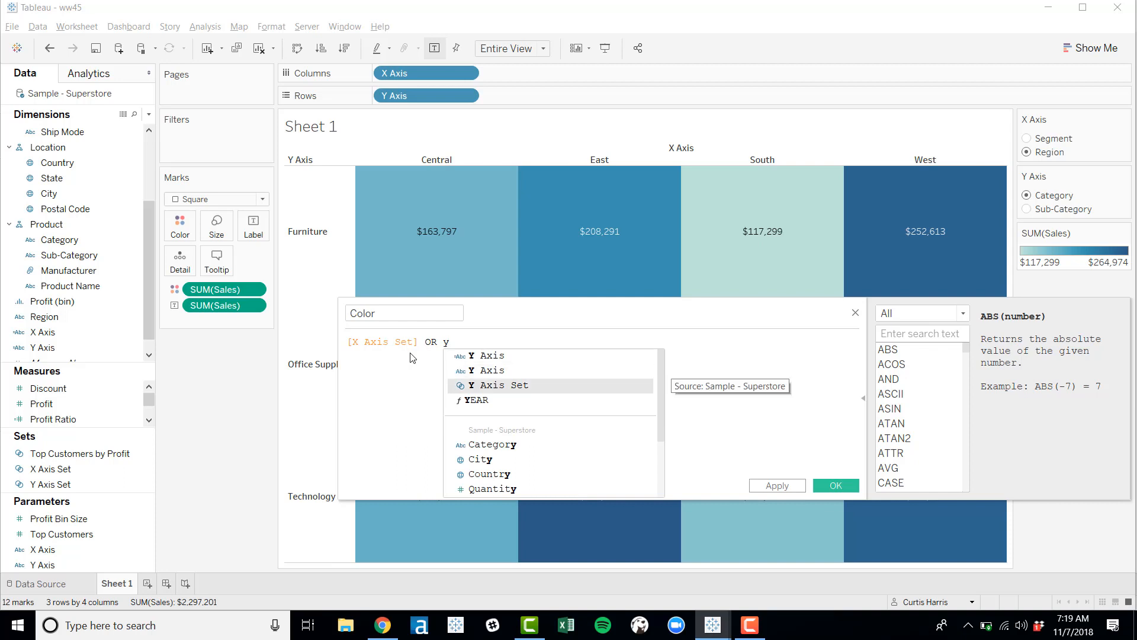
key(Return)
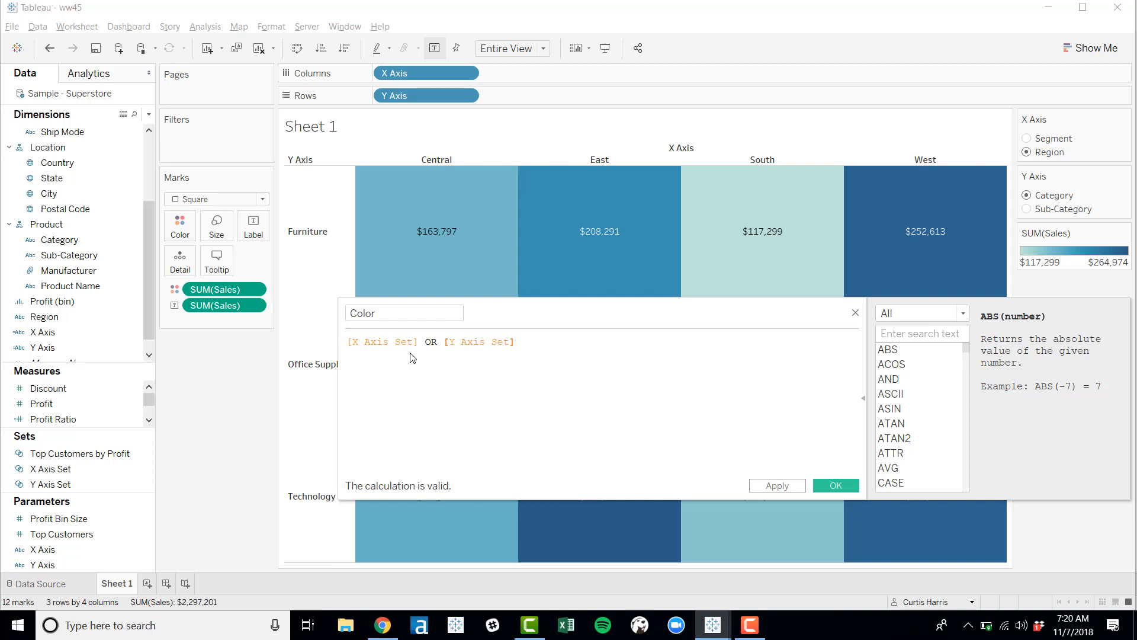
click(829, 486)
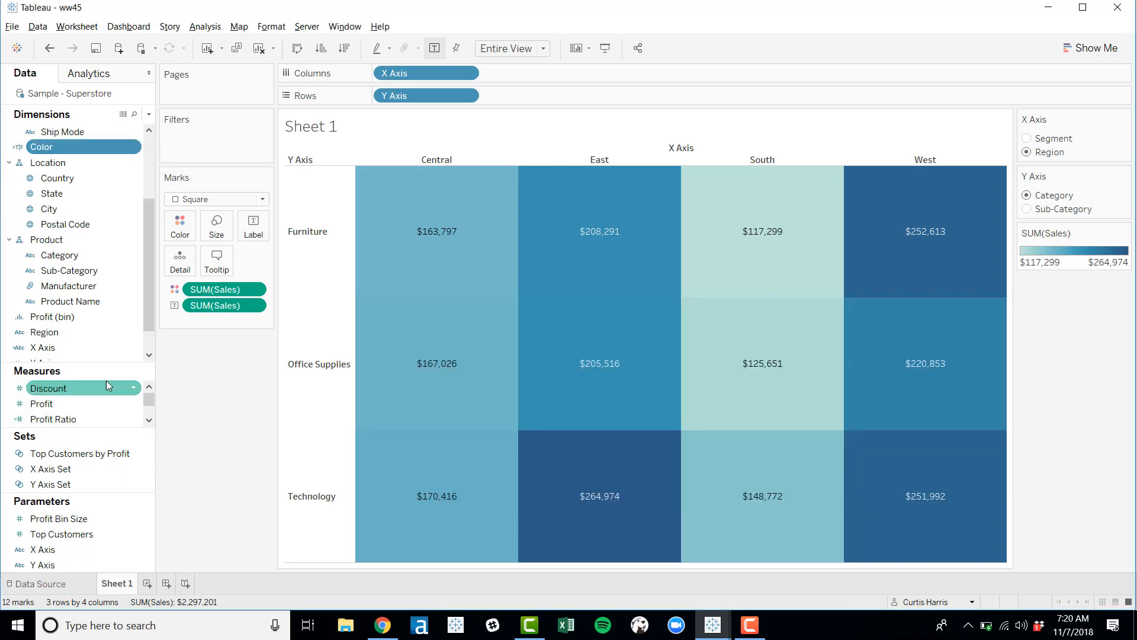
drag(53, 147, 204, 289)
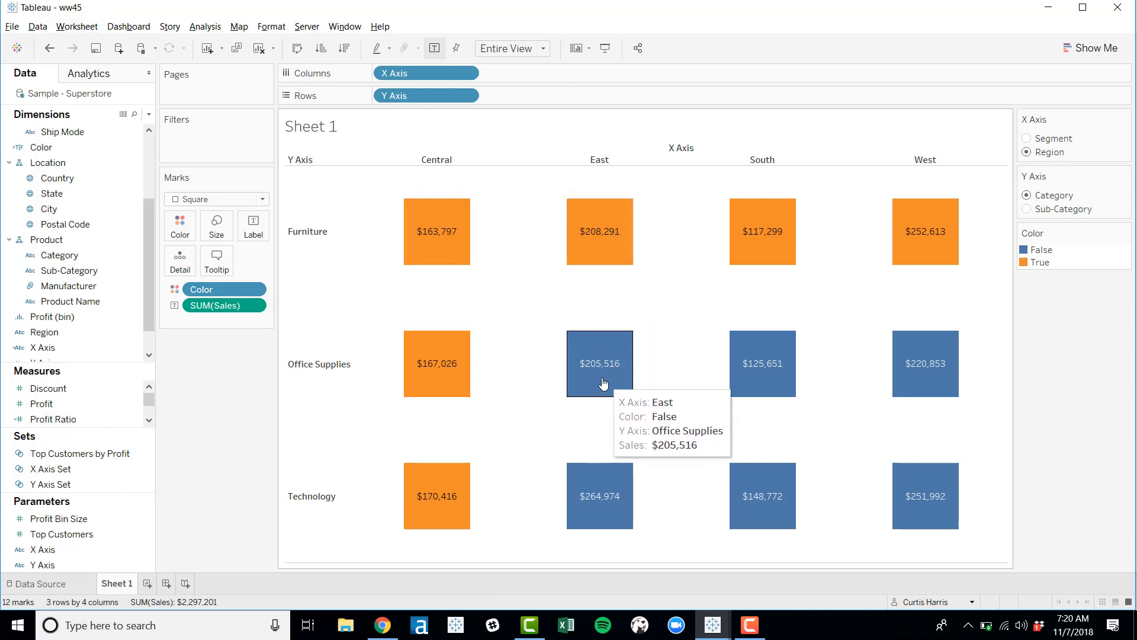
Edit X Axis Set so that East is its only member instead of Central.
right_click(81, 467)
click(115, 310)
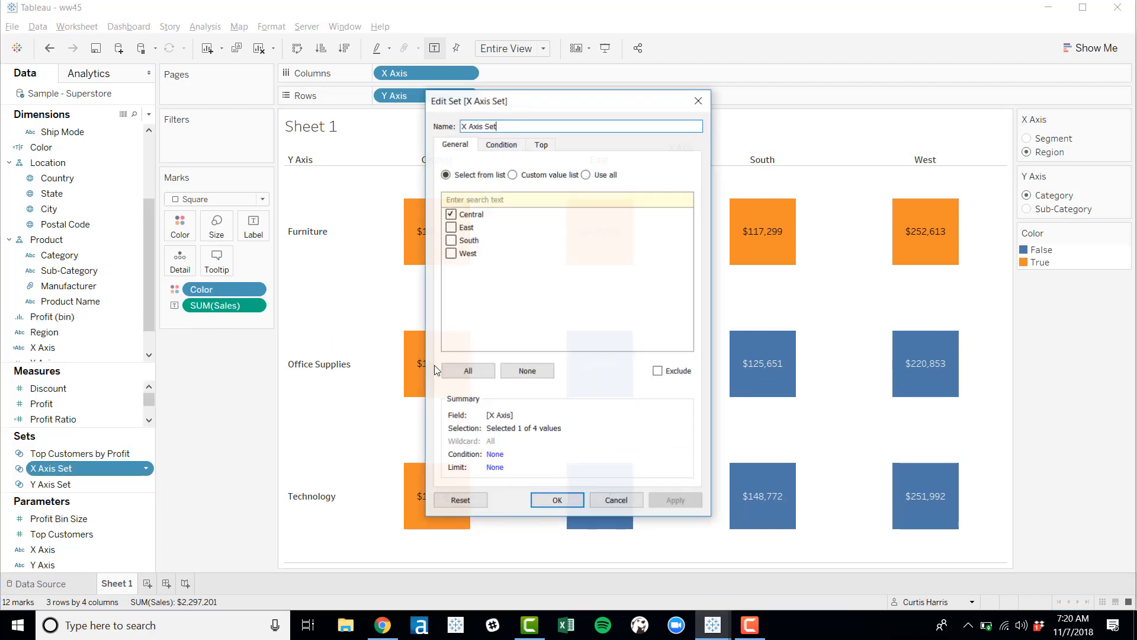
click(451, 214)
click(451, 226)
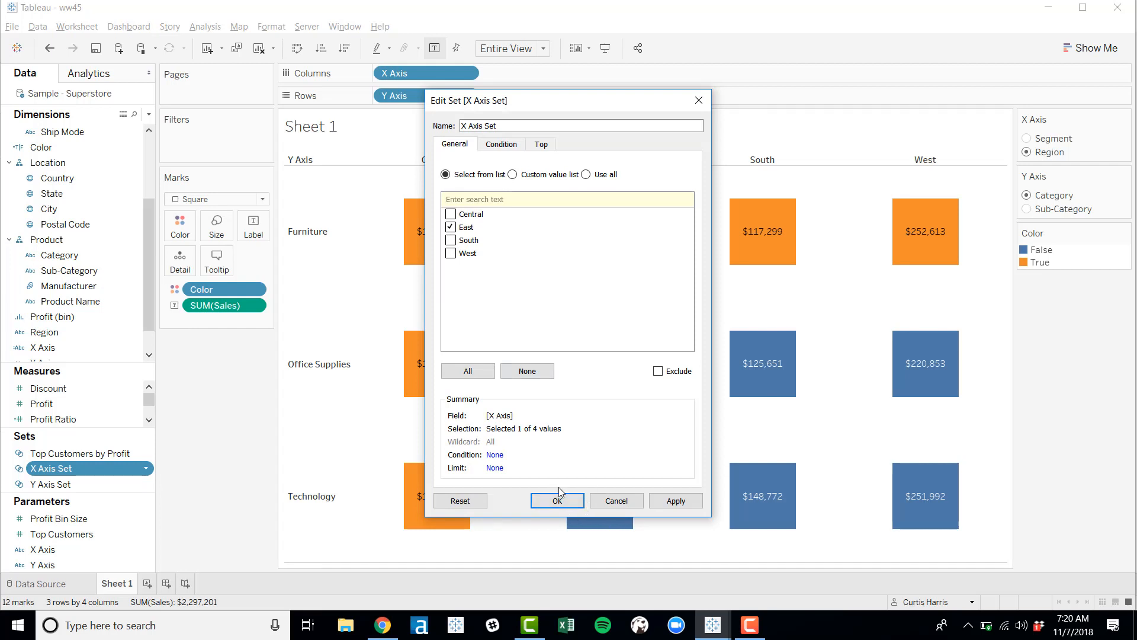
click(551, 502)
Edit Y Axis Set so that Office Supplies is its only member instead of Furniture.
right_click(121, 484)
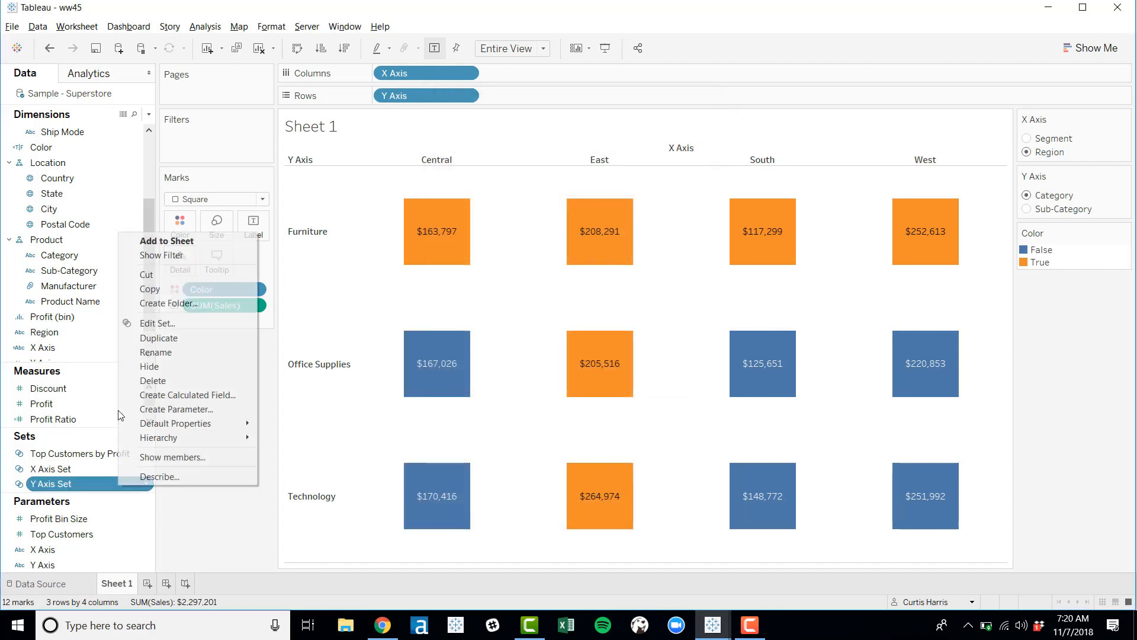
click(149, 323)
click(451, 214)
click(451, 227)
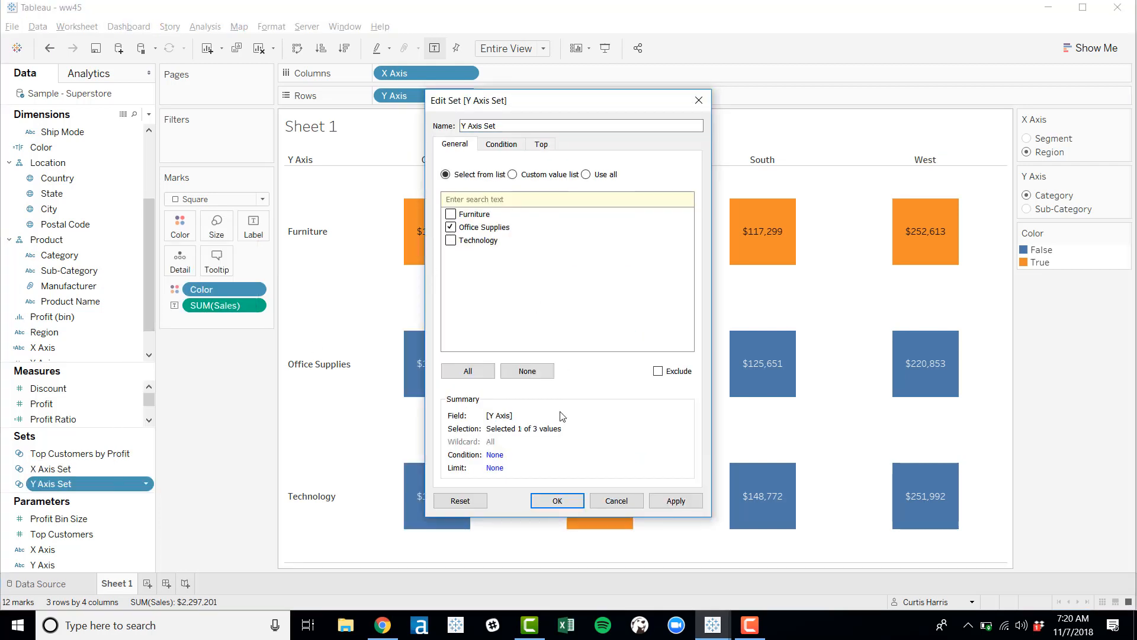
click(557, 501)
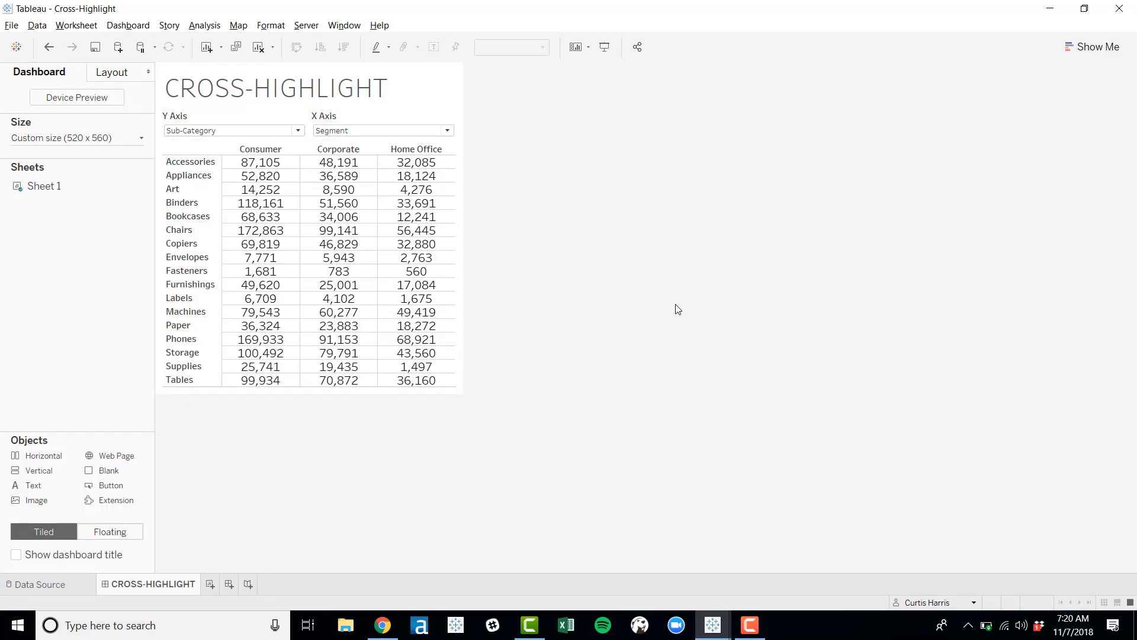
In the Cross-Highlight reference workbook, set the Y Axis parameter to Category and the X Axis parameter to Region.
click(241, 130)
click(229, 145)
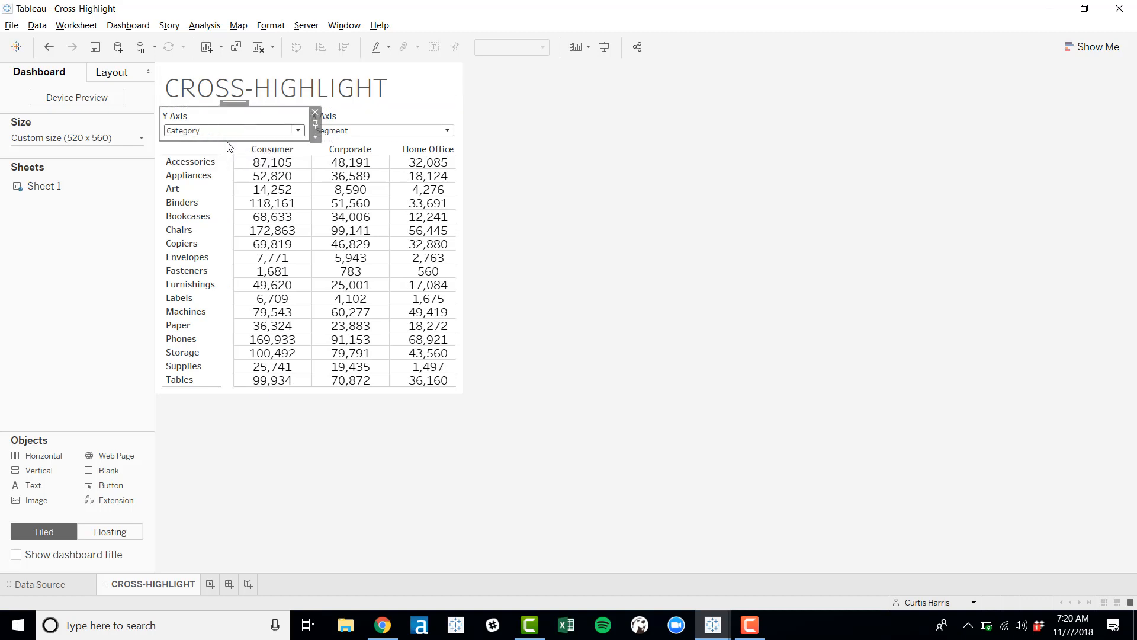
click(357, 130)
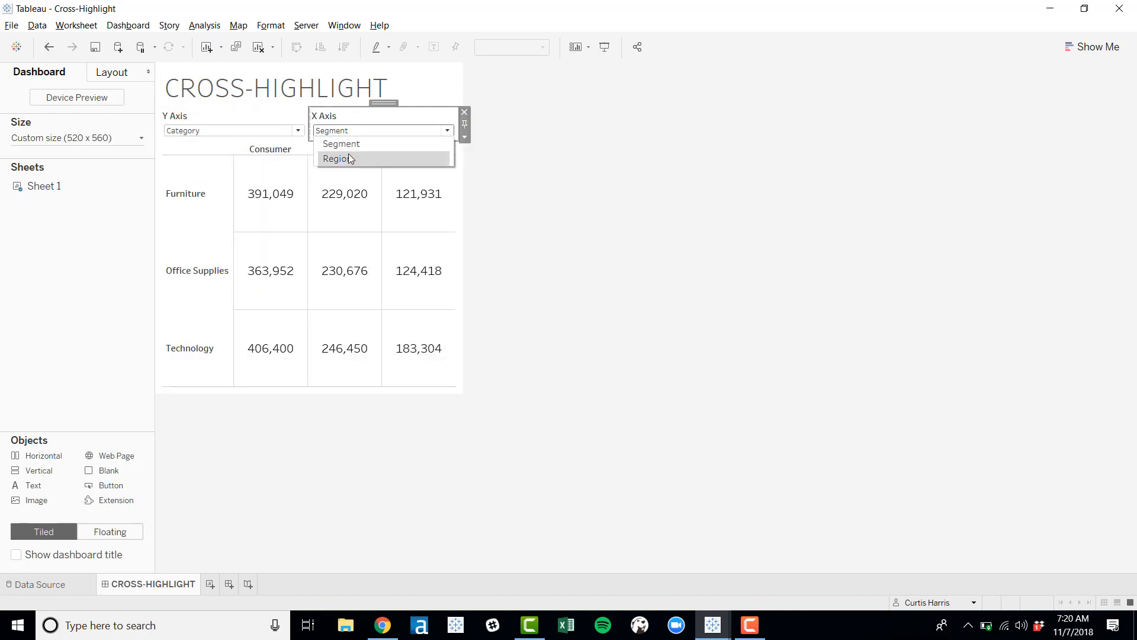
click(350, 159)
key(alt+Tab)
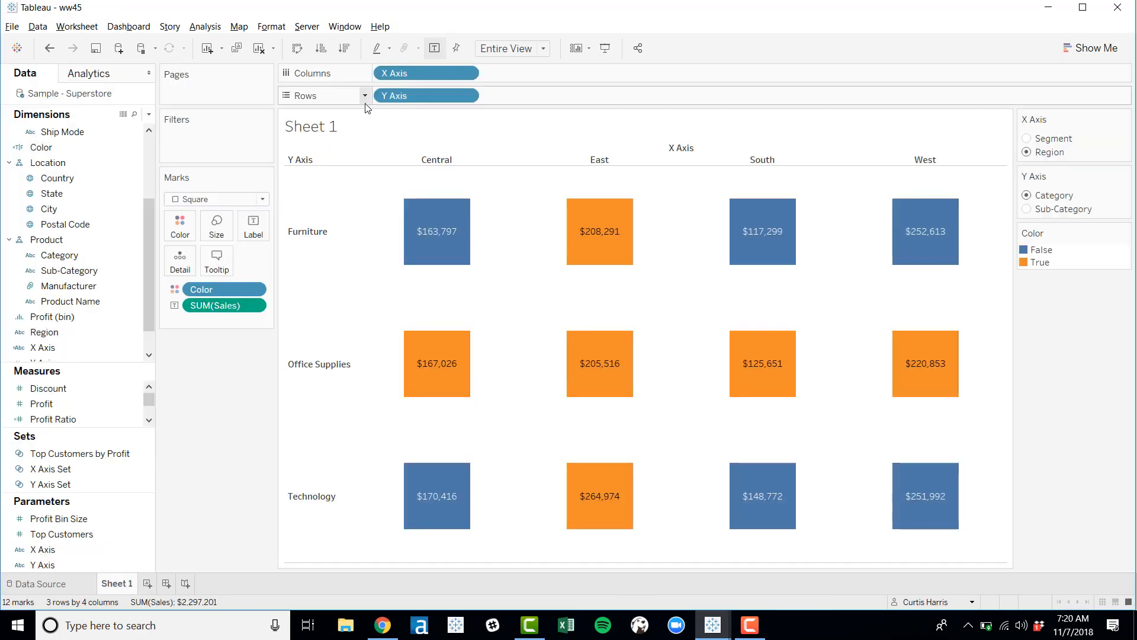
Examine the cross-highlighting of the East and Office Supplies cell in the Cross-Highlight workbook, and return to the ww45 workbook.
key(alt+Tab)
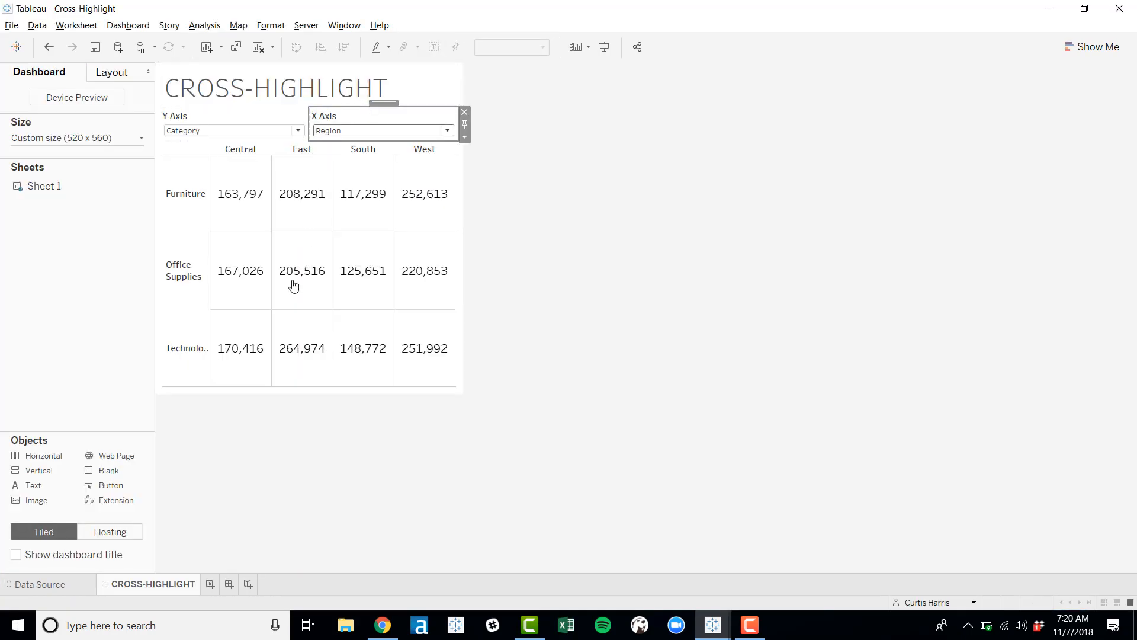
click(304, 271)
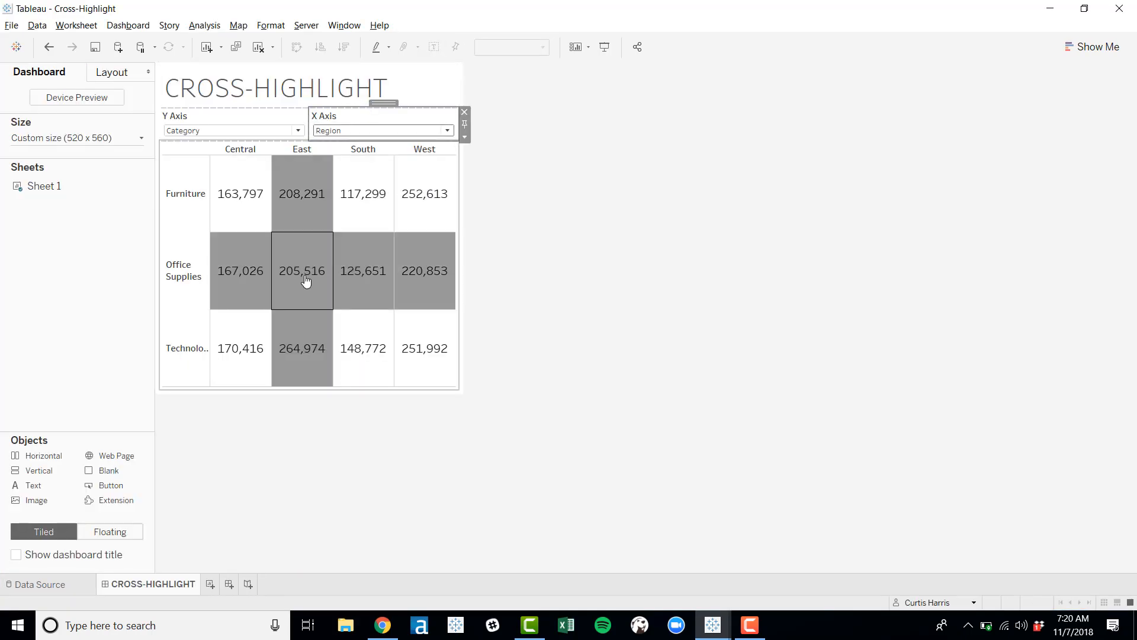
key(alt+Tab)
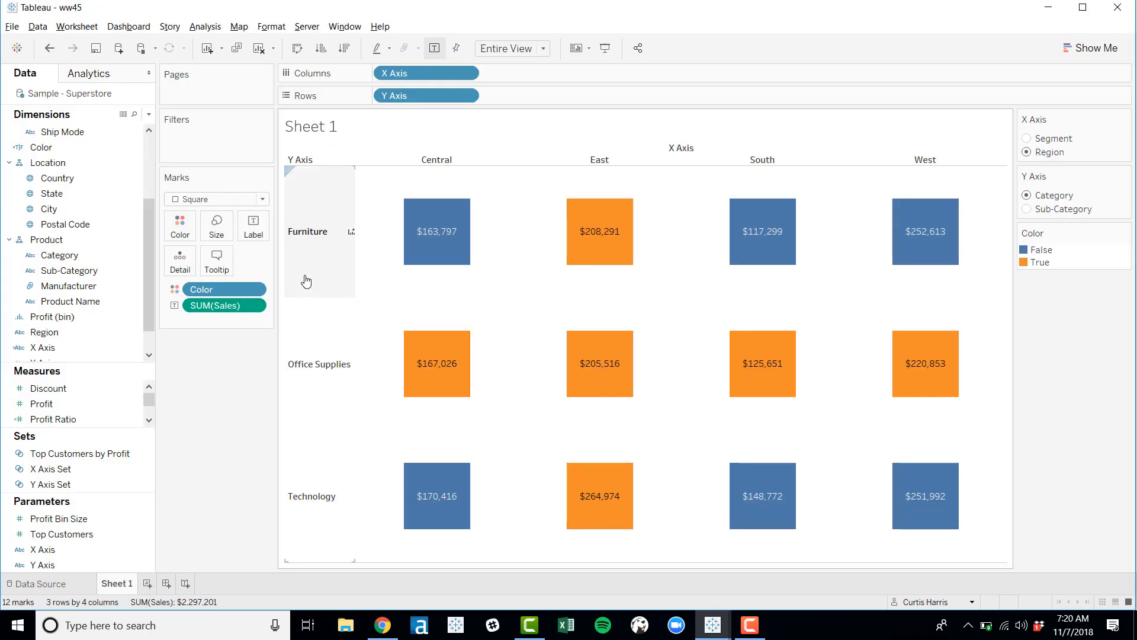
click(216, 225)
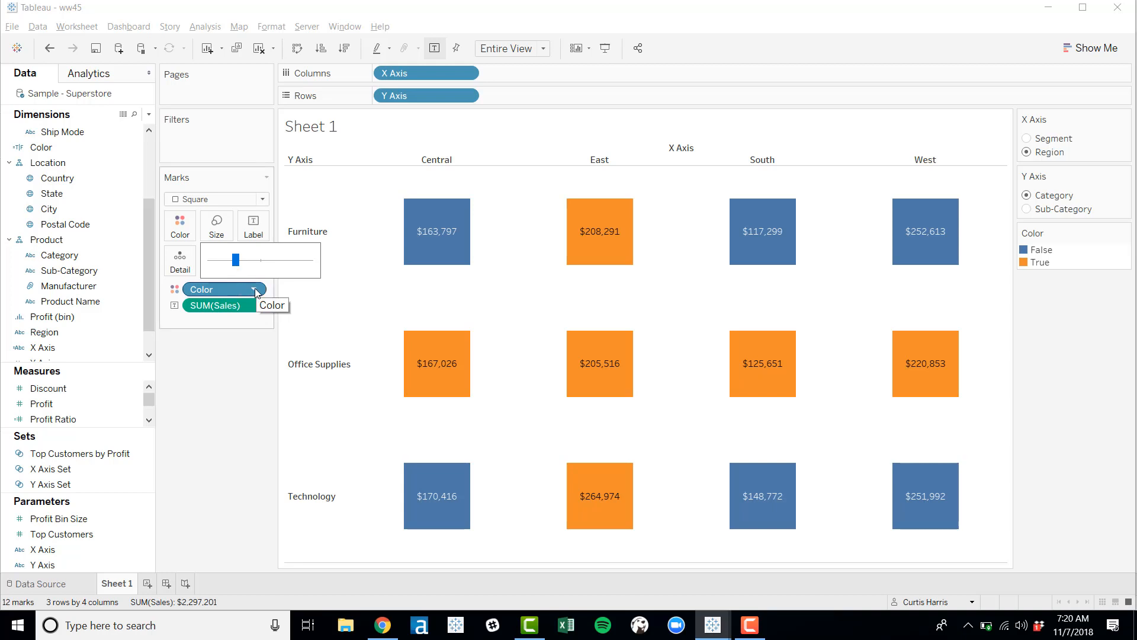
click(237, 370)
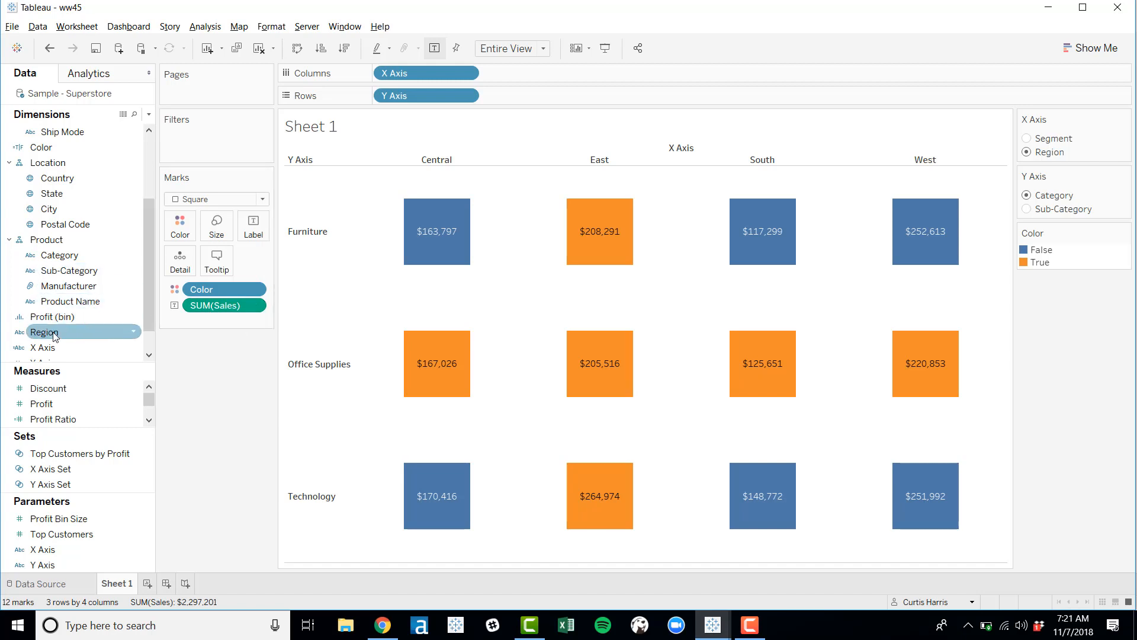
Edit the Color calculation to IF ([X Axis Set] OR [Y Axis Set]) THEN 1 ELSE 0 END and apply it.
click(52, 148)
right_click(52, 148)
click(65, 223)
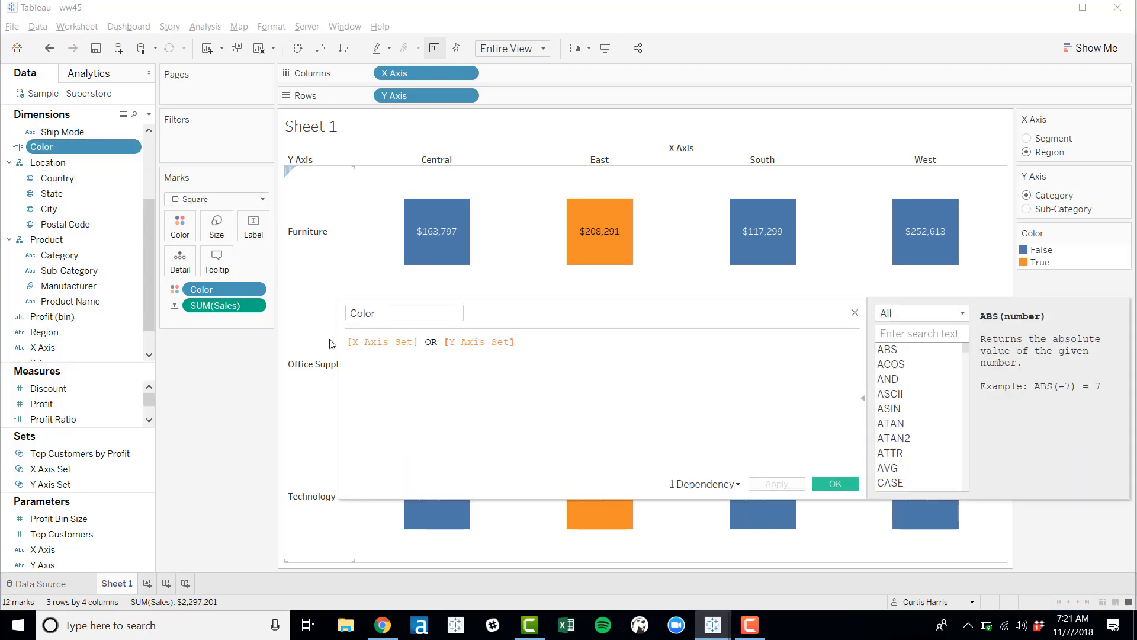
click(347, 342)
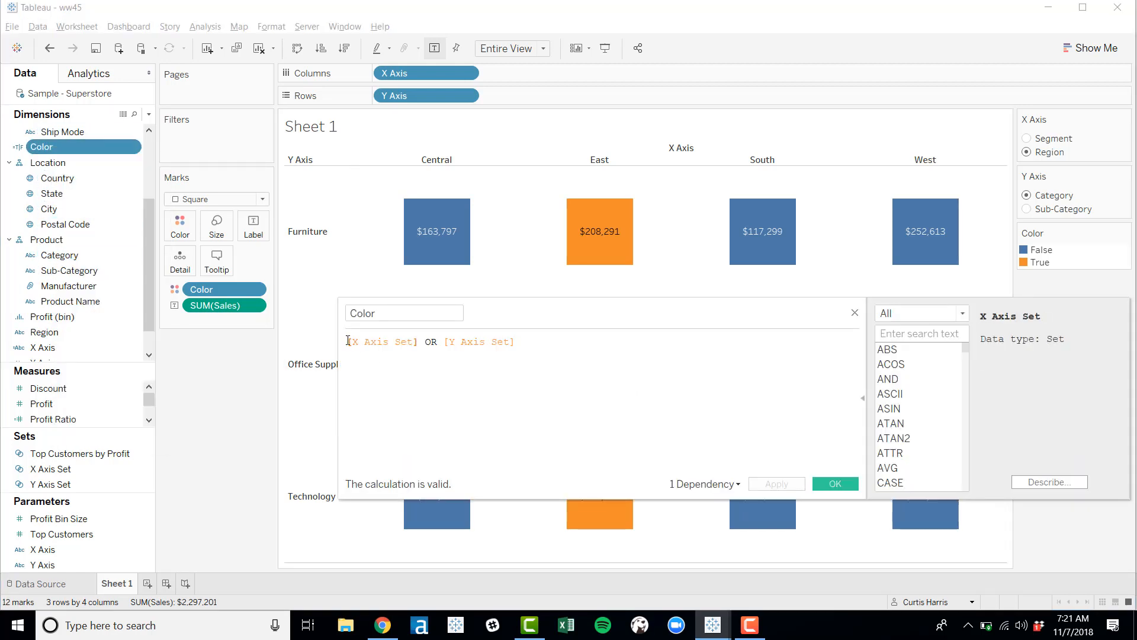
text(IF )
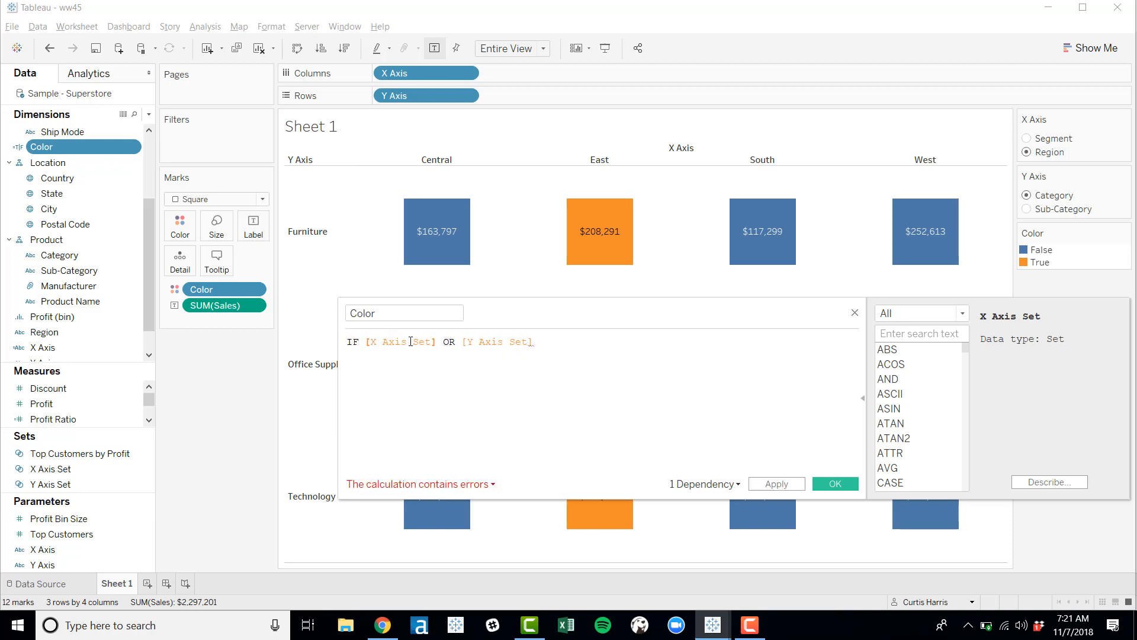
text(()
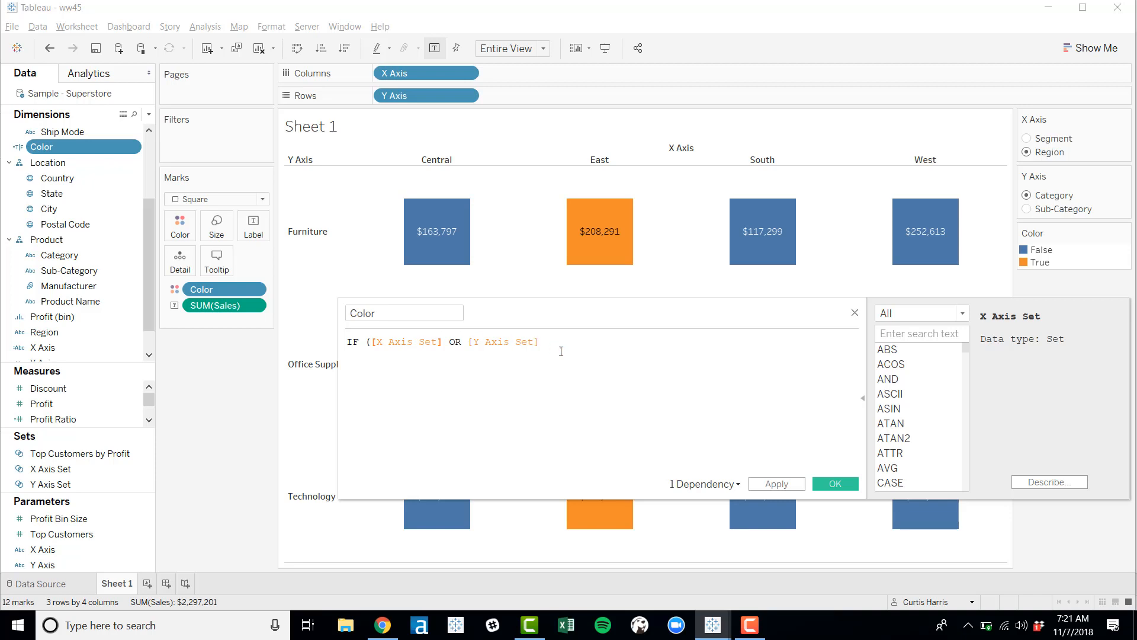
click(561, 351)
text() THEN !)
text( ELSE )
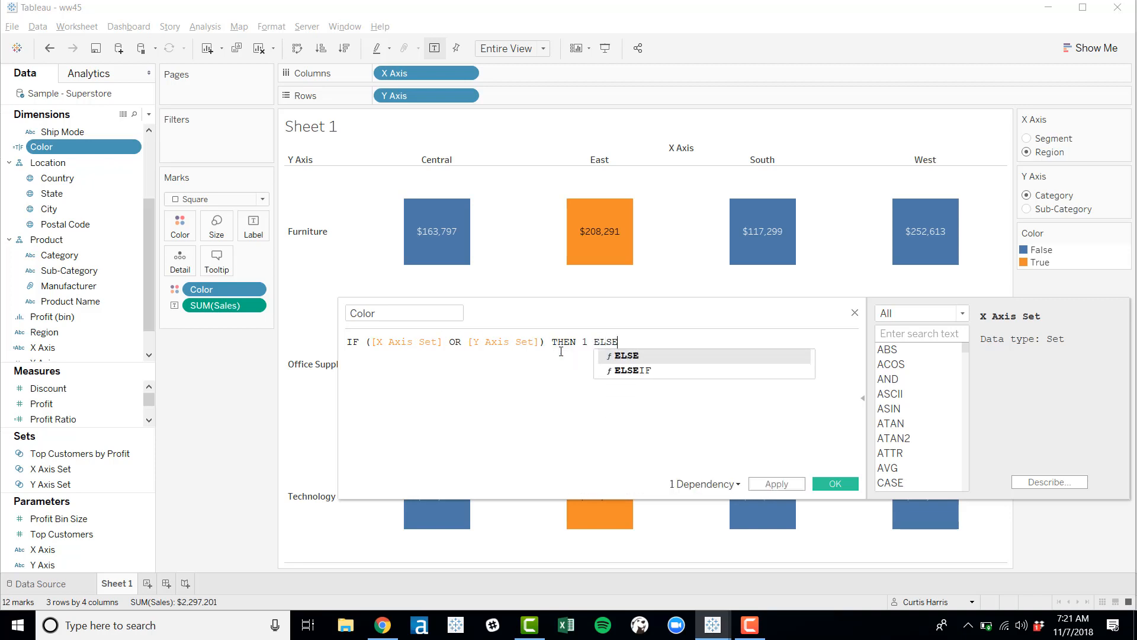
text(0 END)
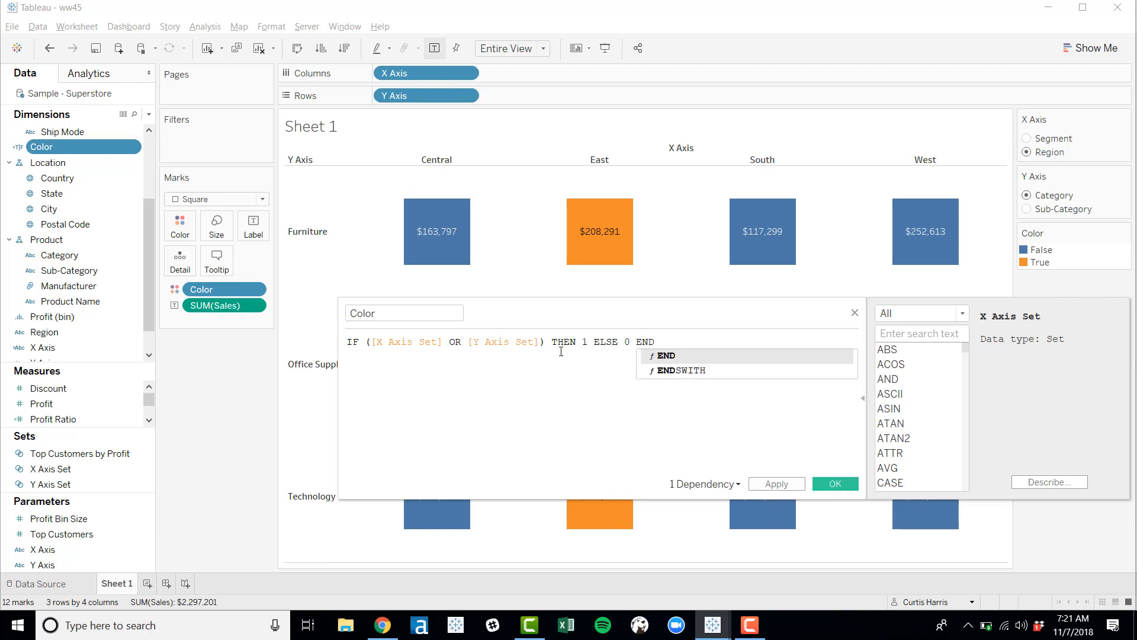
click(778, 485)
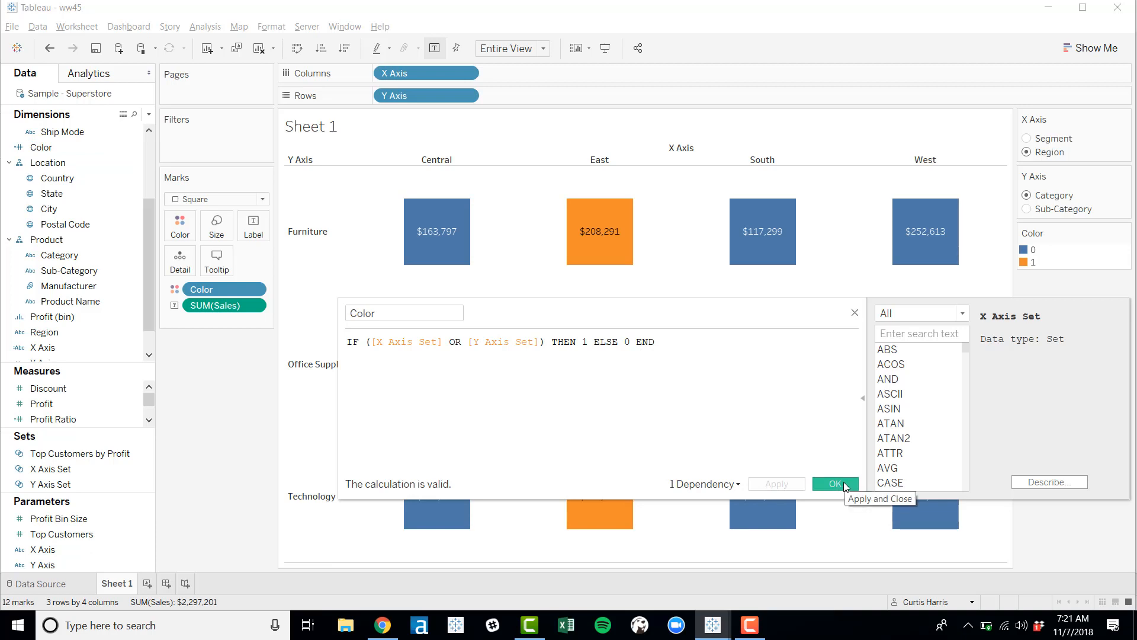
click(835, 484)
Make the Color field on the marks continuous and set its color scale to stepped color with 2 steps.
click(255, 290)
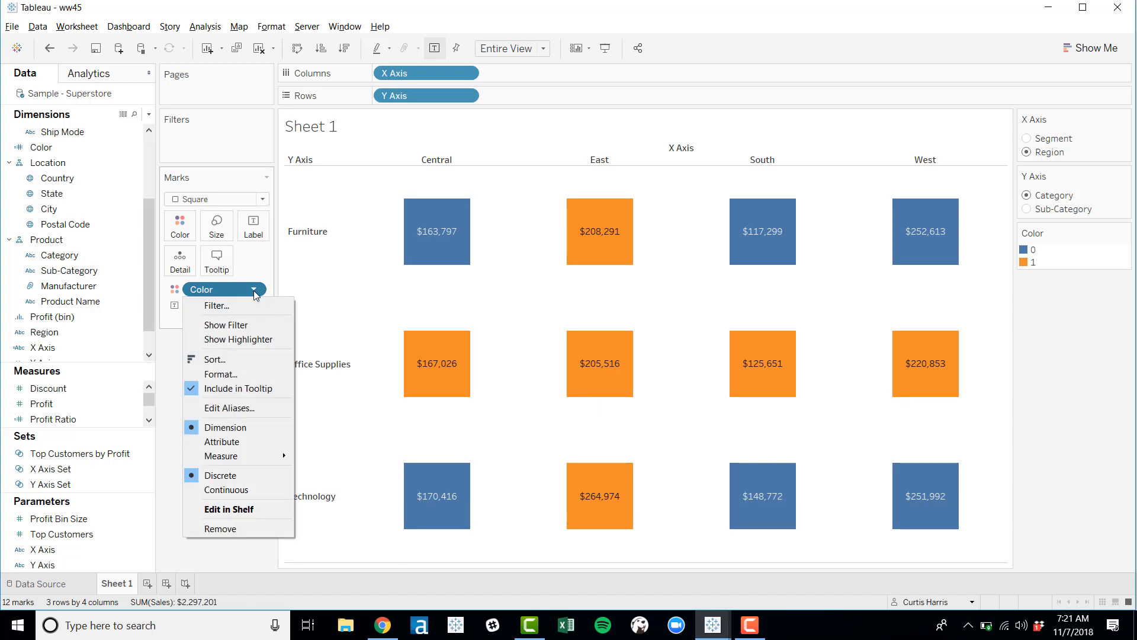
click(237, 490)
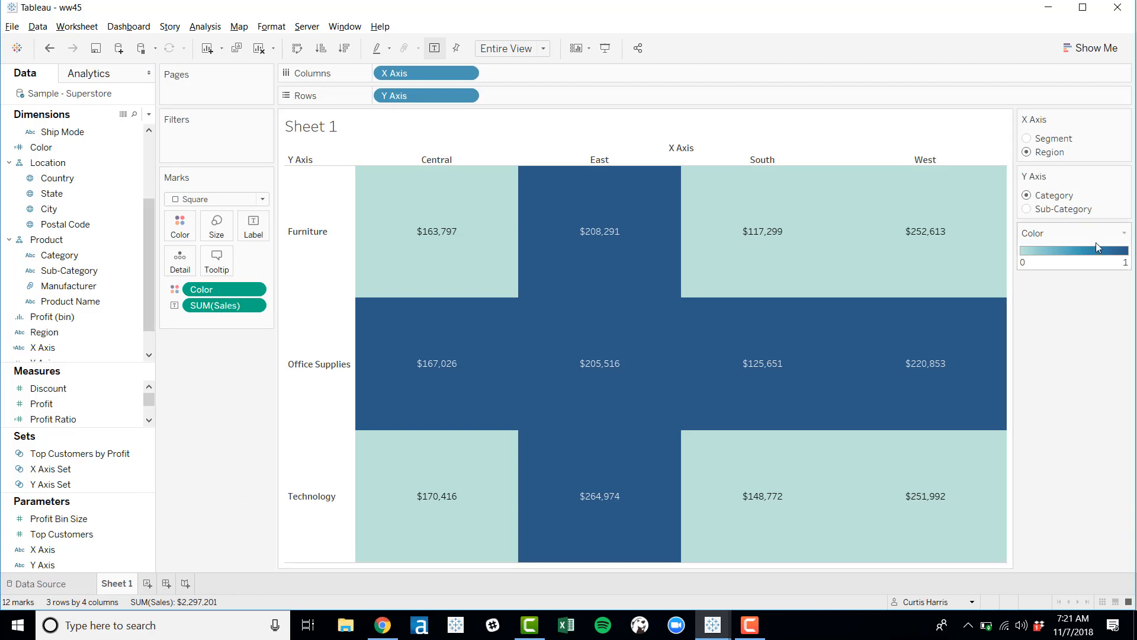
click(1124, 233)
click(1126, 247)
click(454, 311)
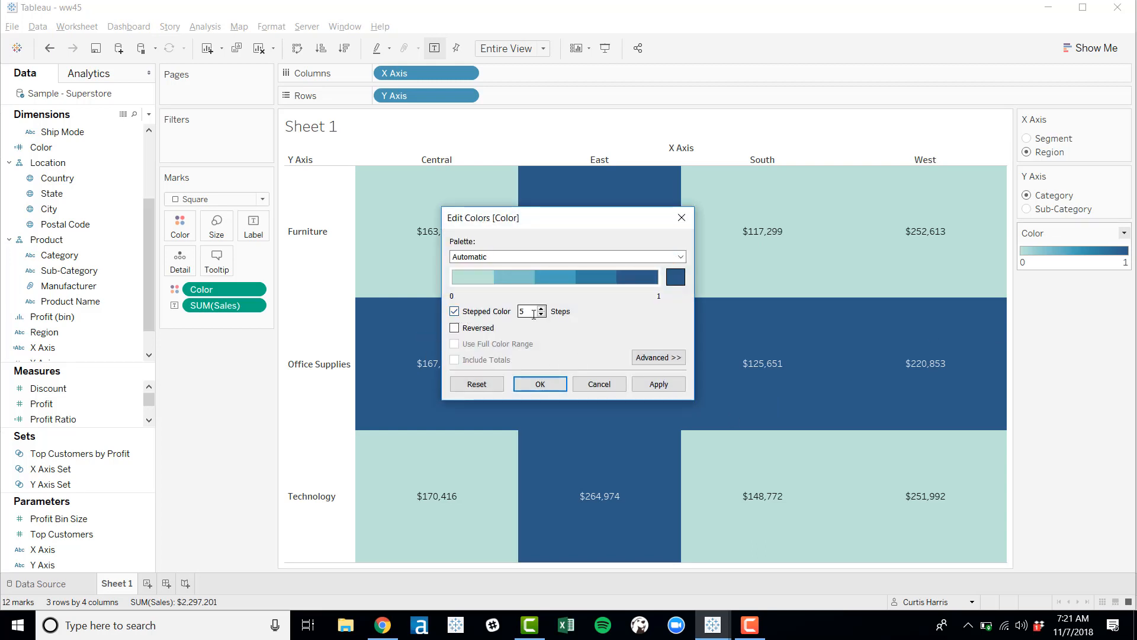
click(541, 313)
click(542, 314)
click(542, 314)
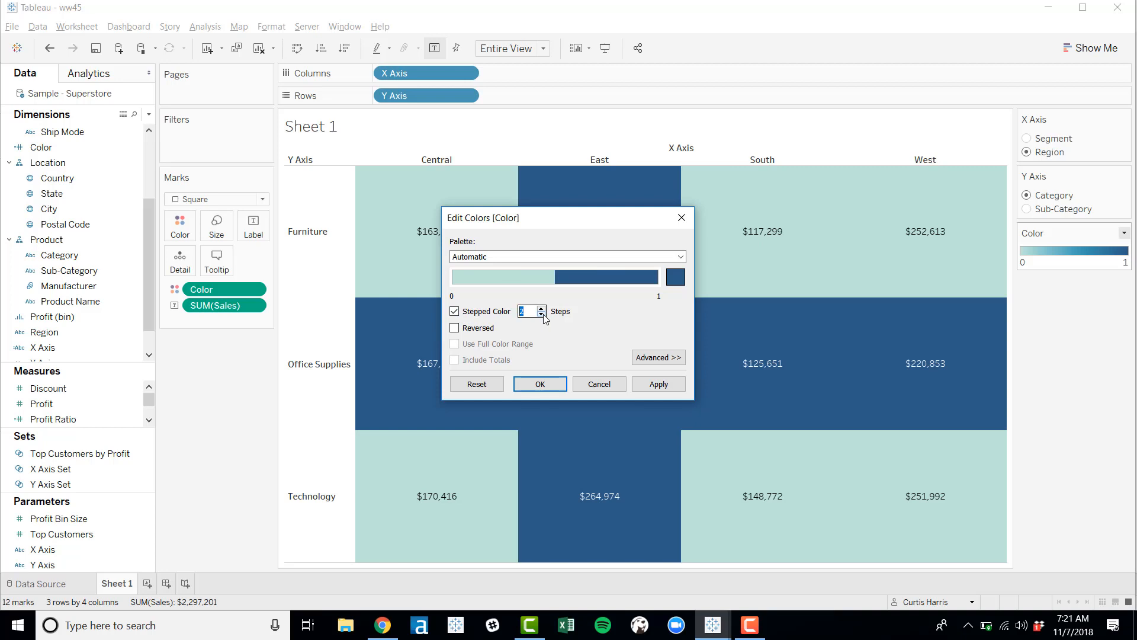
Choose the Red-Green-White Diverging palette for the Color scale and set its low-end color to white.
click(549, 256)
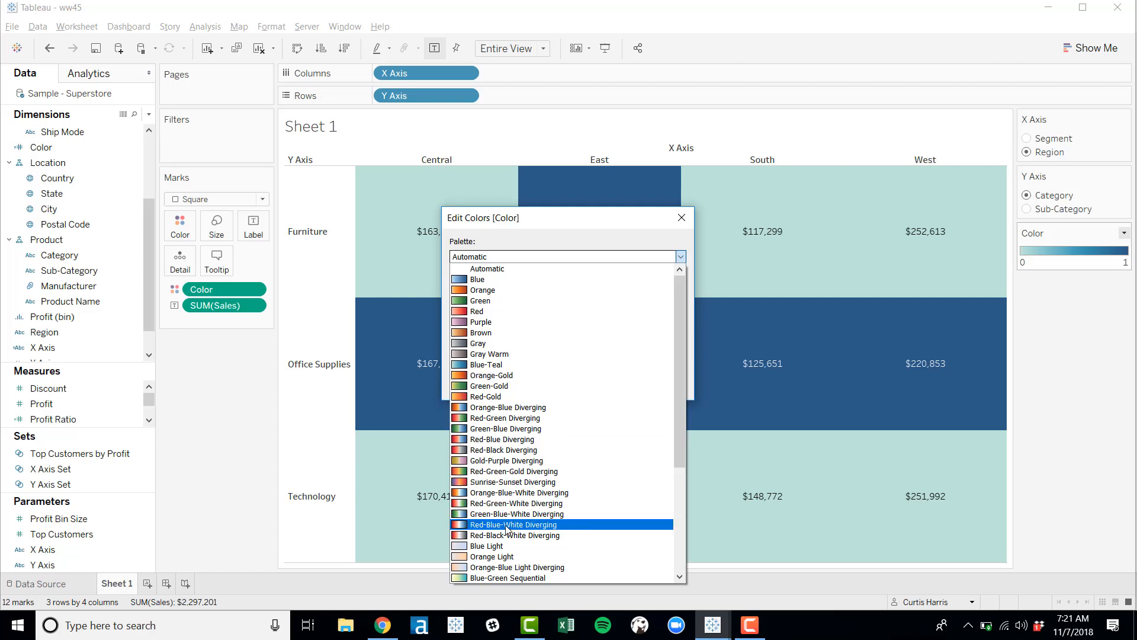
click(503, 343)
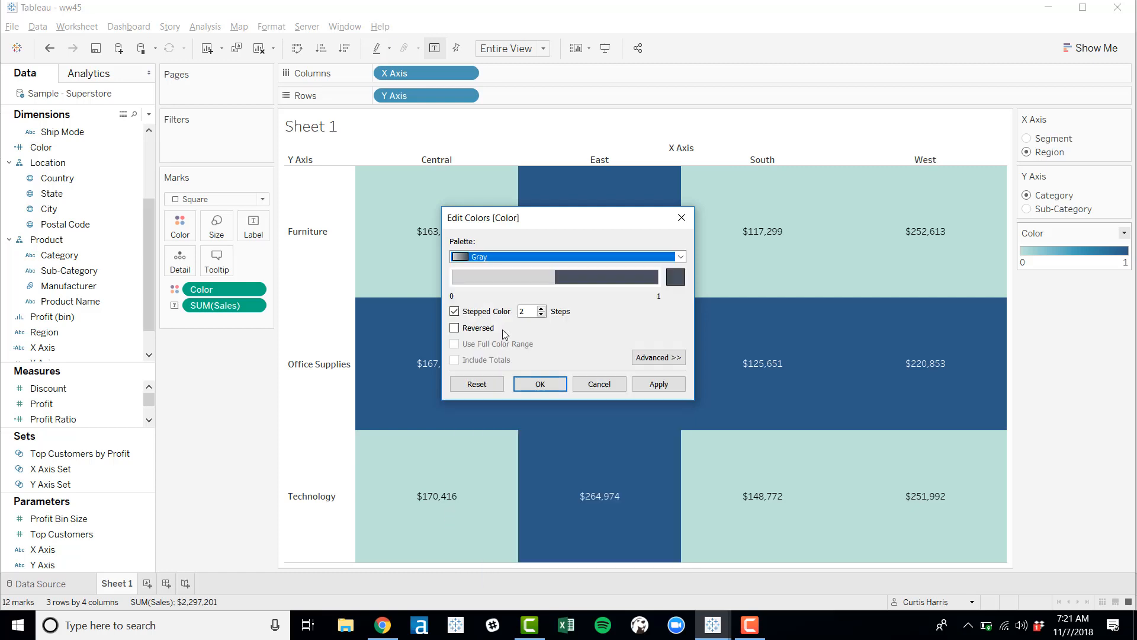
click(515, 257)
click(522, 433)
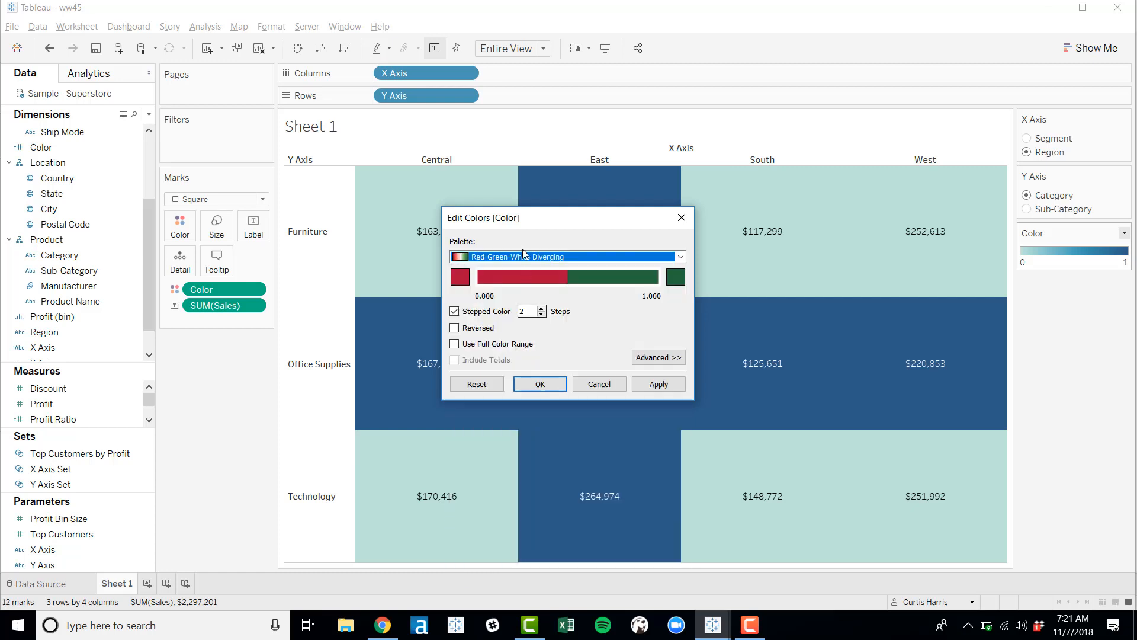
click(461, 279)
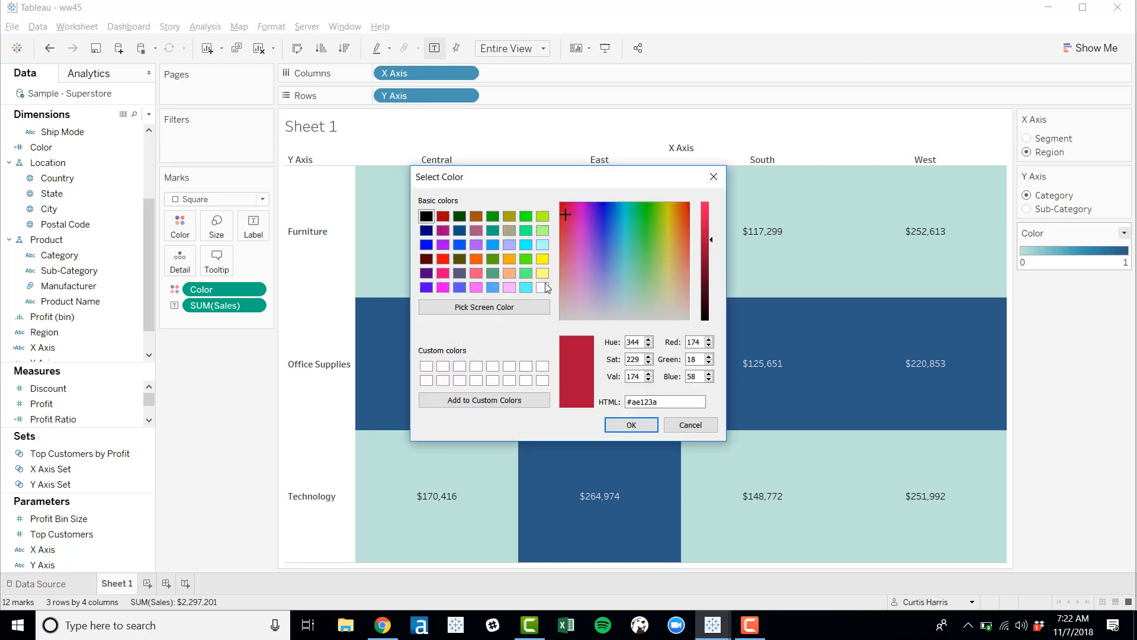
click(543, 287)
click(632, 424)
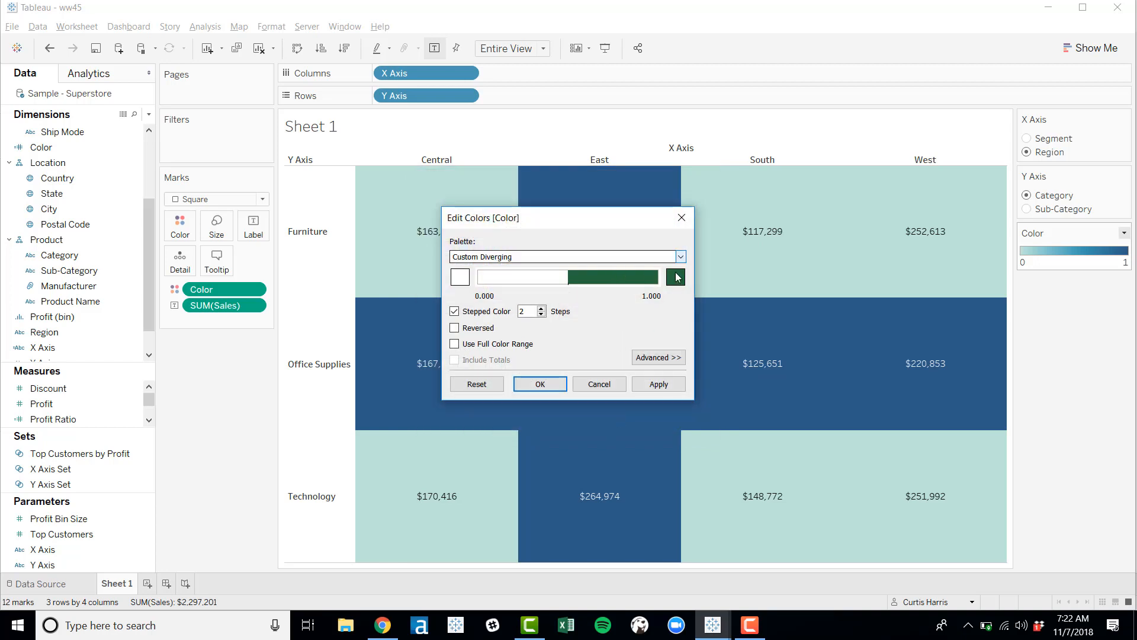
Set the high-end color of the Color scale to light gray #c1c1c1 and apply the edited colors.
click(674, 278)
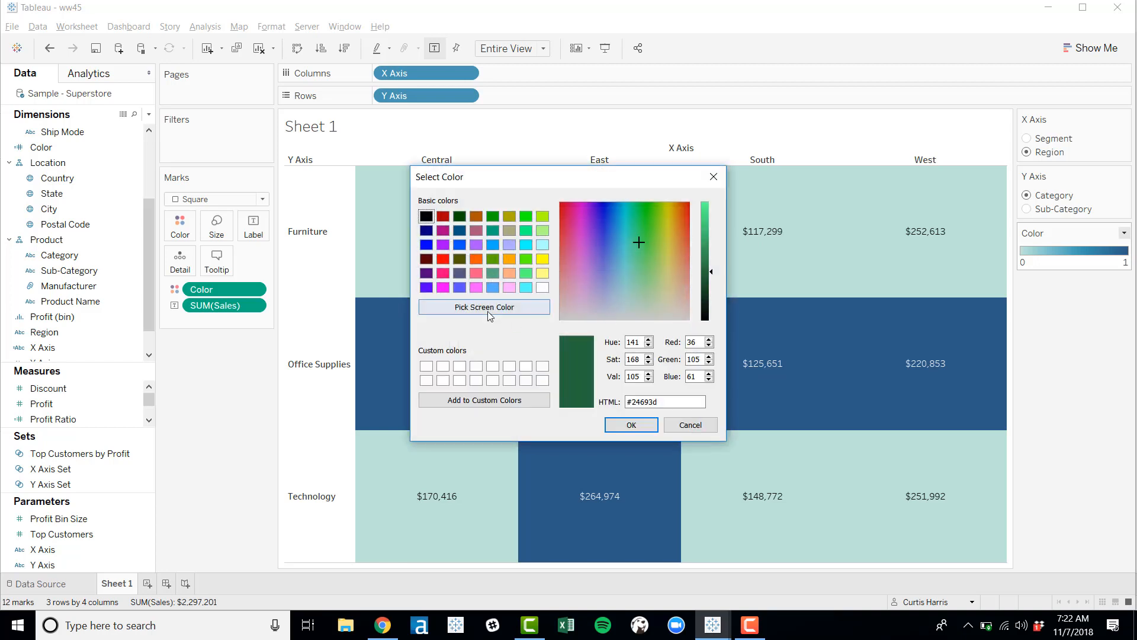
click(424, 218)
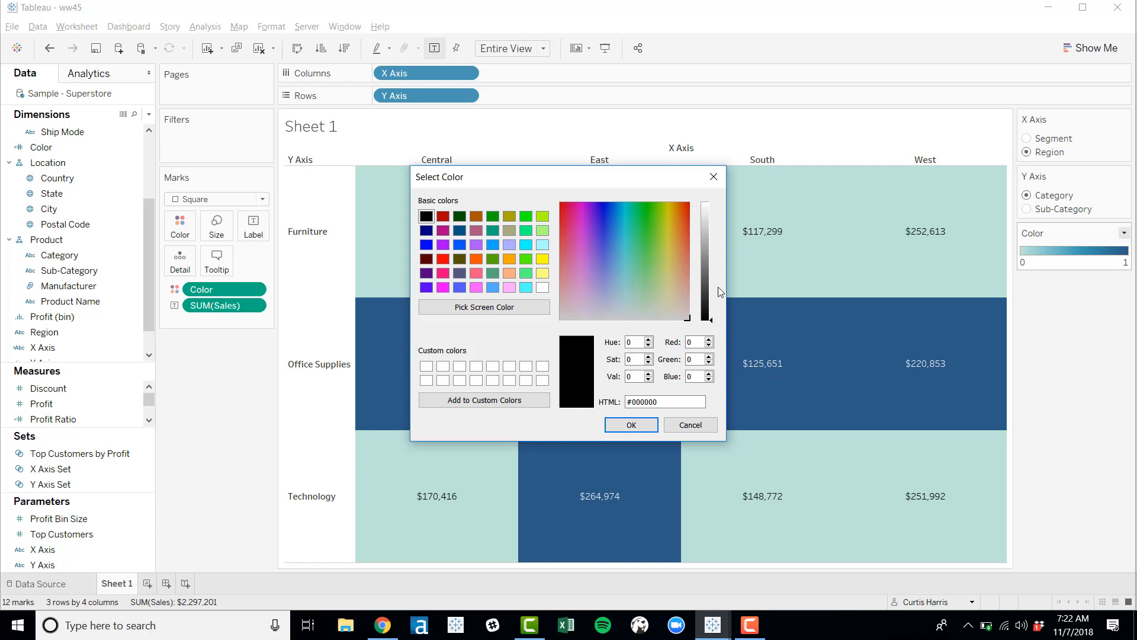
drag(713, 257, 704, 231)
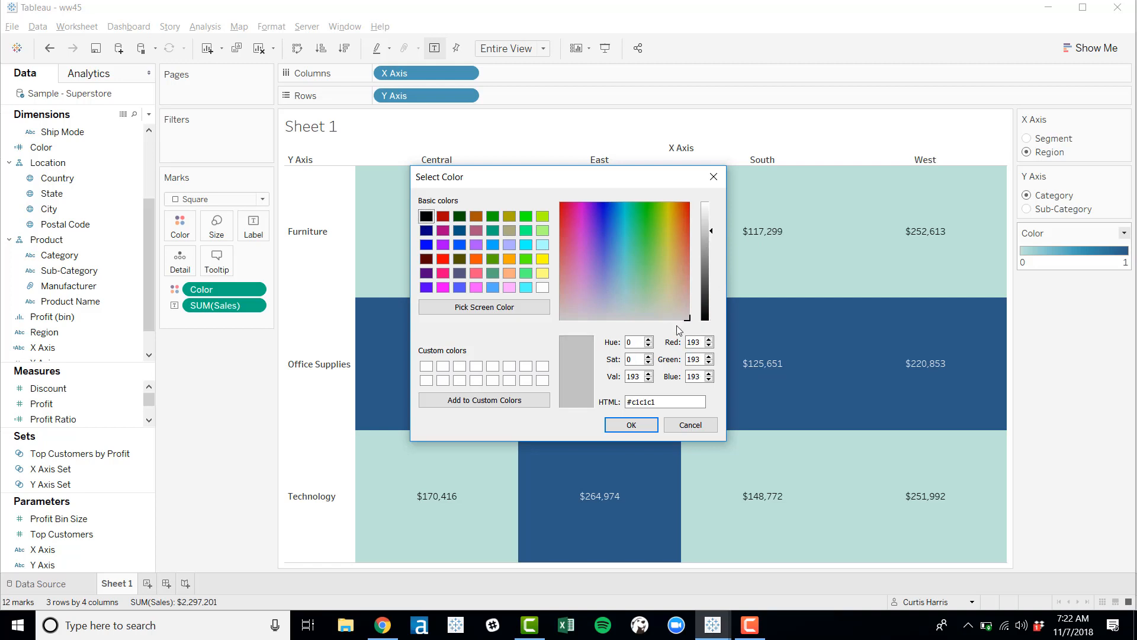
click(633, 426)
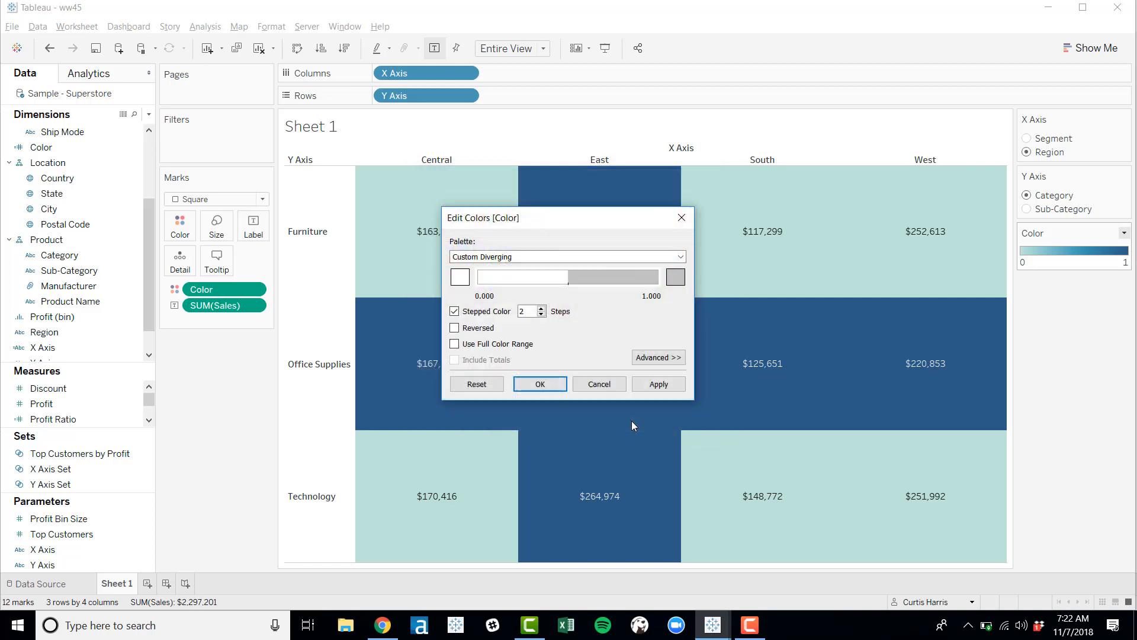
click(652, 385)
click(548, 385)
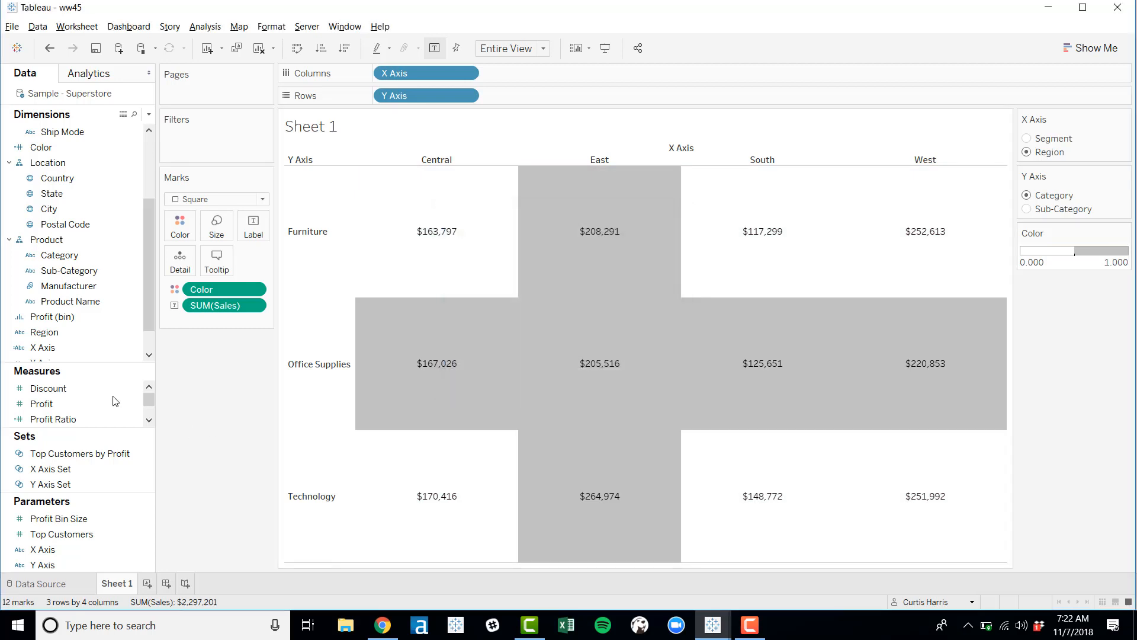
click(150, 420)
click(150, 420)
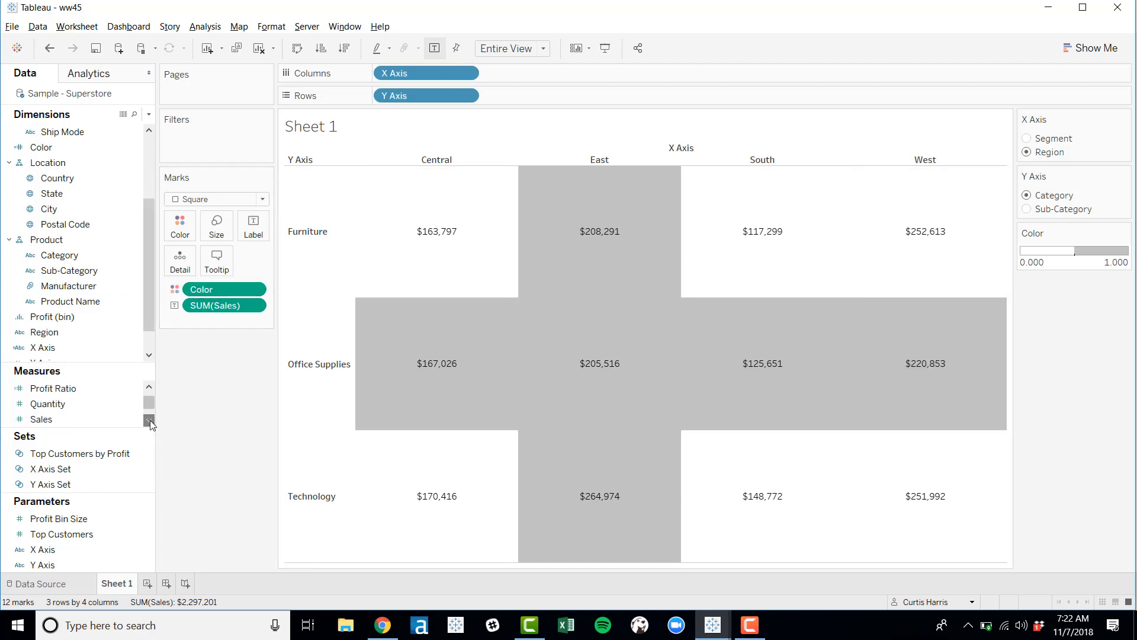
click(149, 420)
click(149, 420)
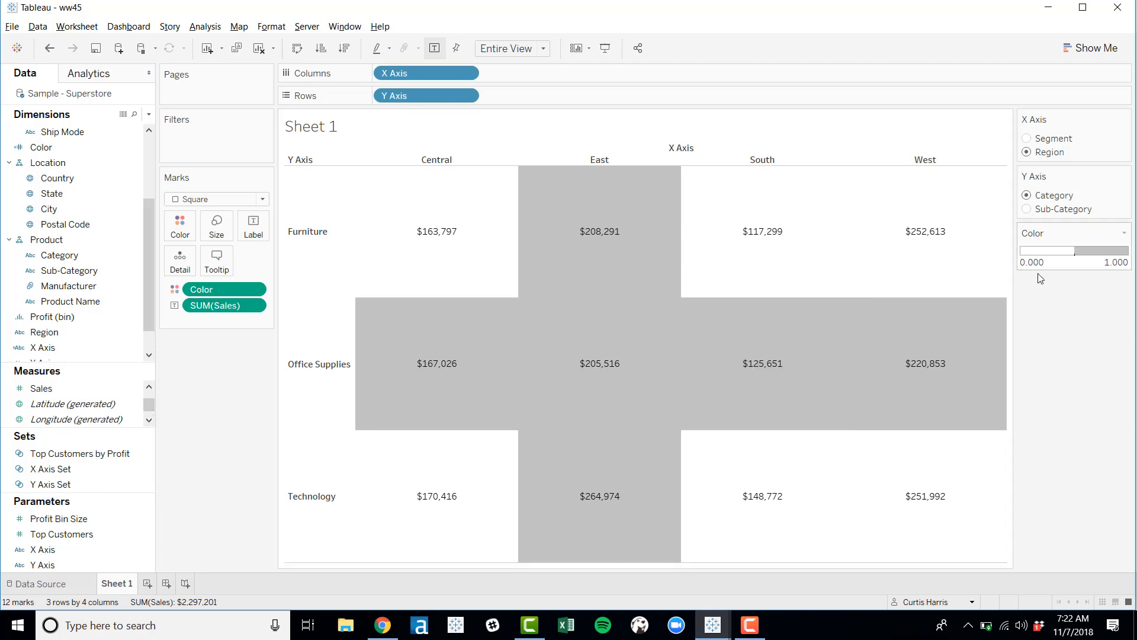
Give the square marks on Sheet 1 a light gray border.
key(alt+Tab)
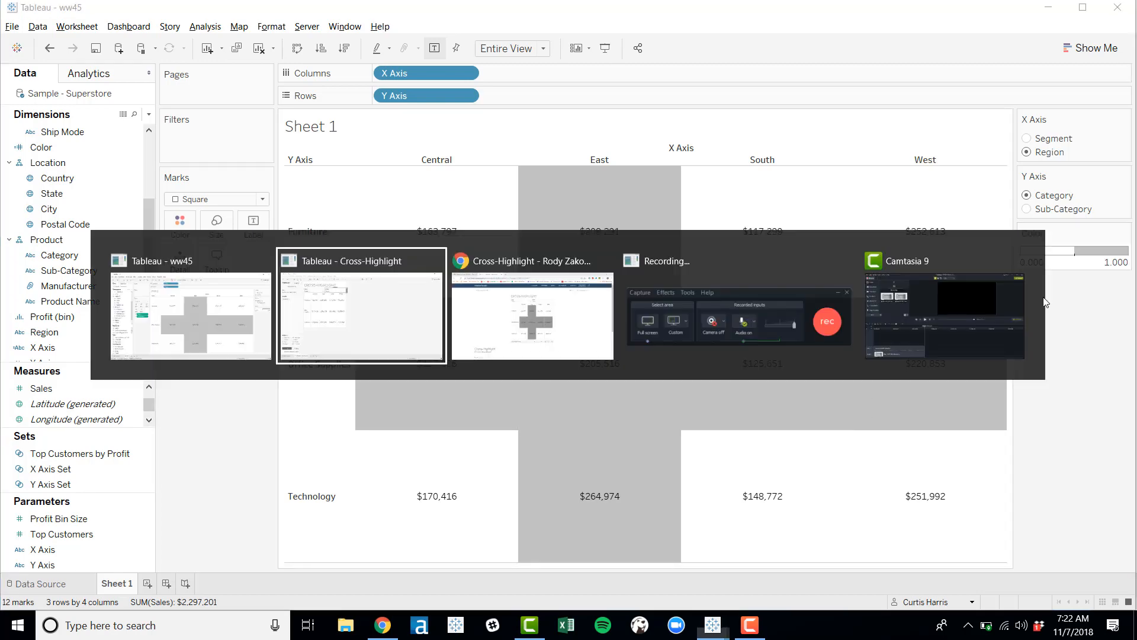
key(alt+Tab)
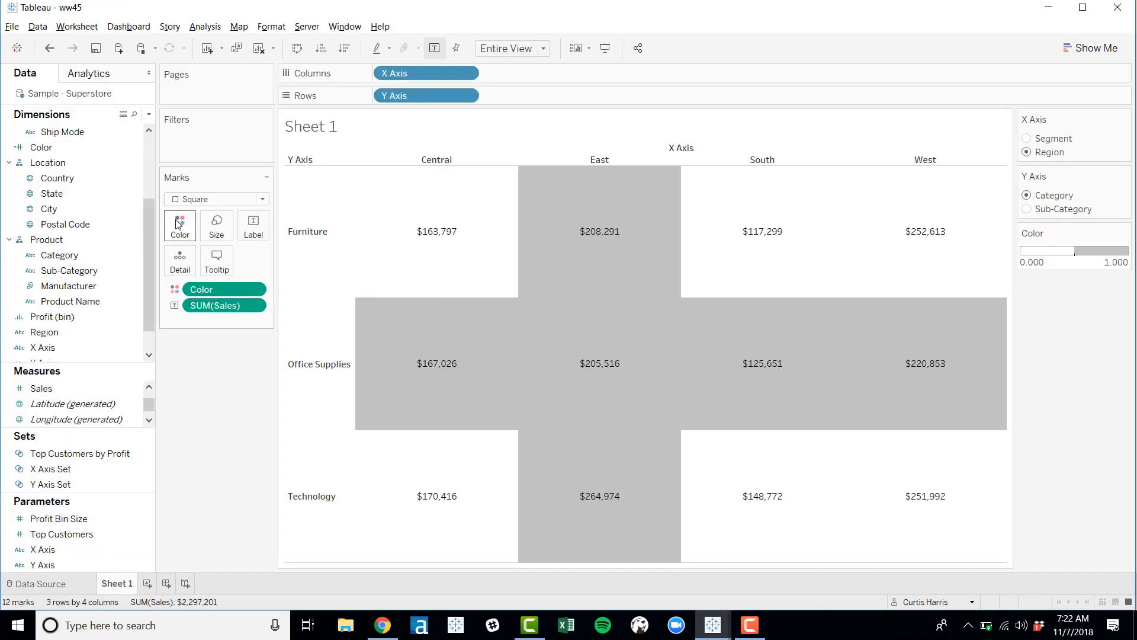
click(181, 225)
click(234, 330)
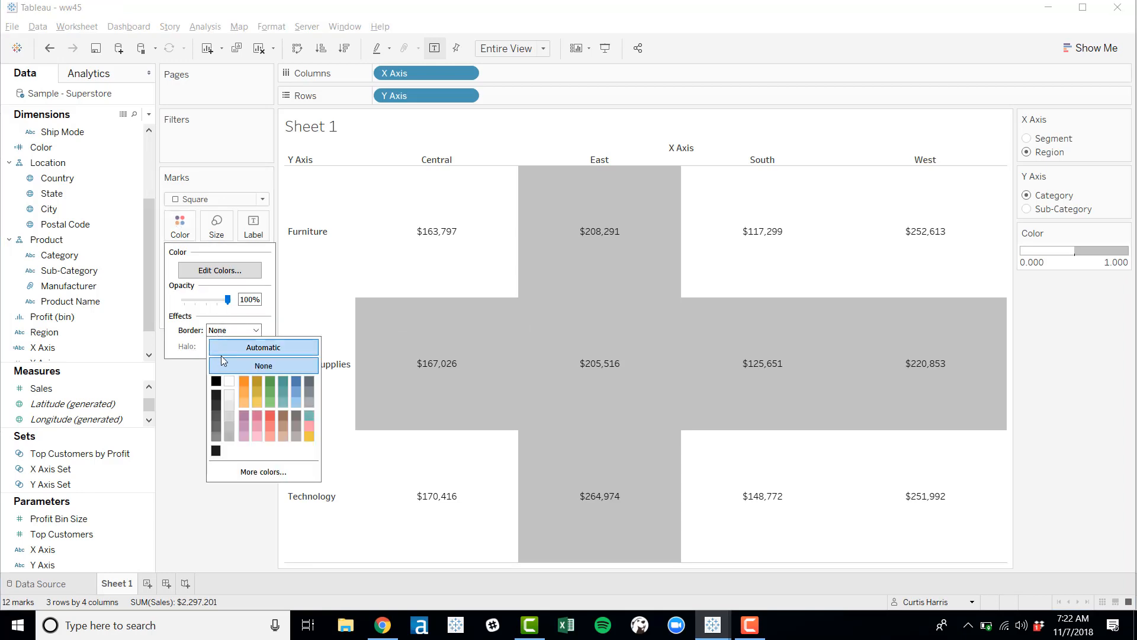
click(233, 417)
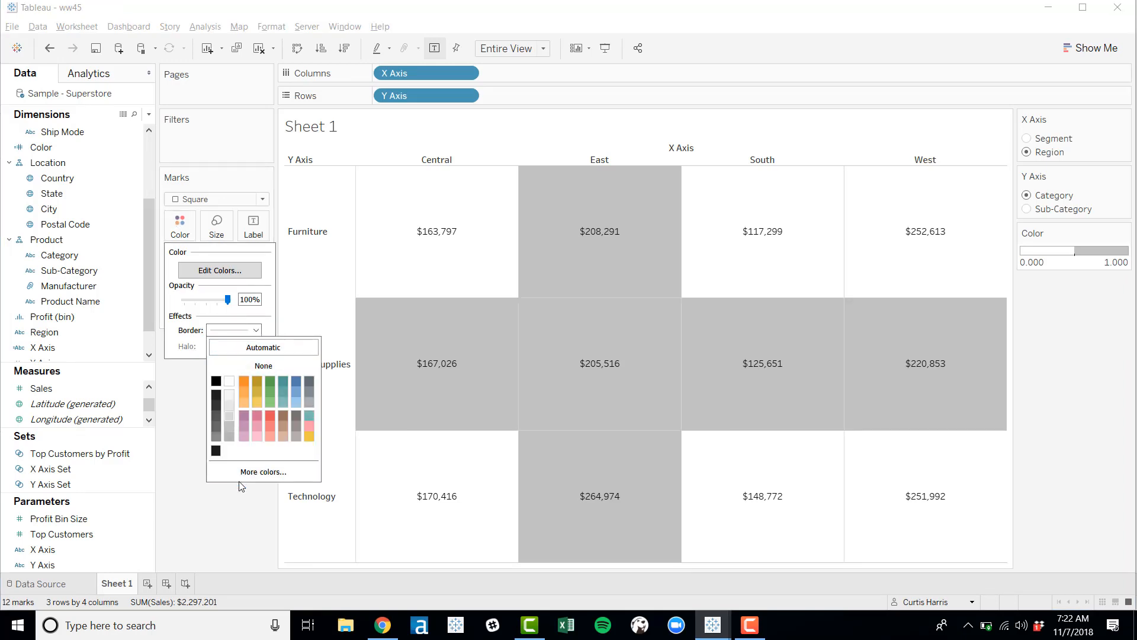
Compare the highlighting and cell borders of the East and Office Supplies cell in the Cross-Highlight workbook with Sheet 1 in ww45.
key(alt+Tab)
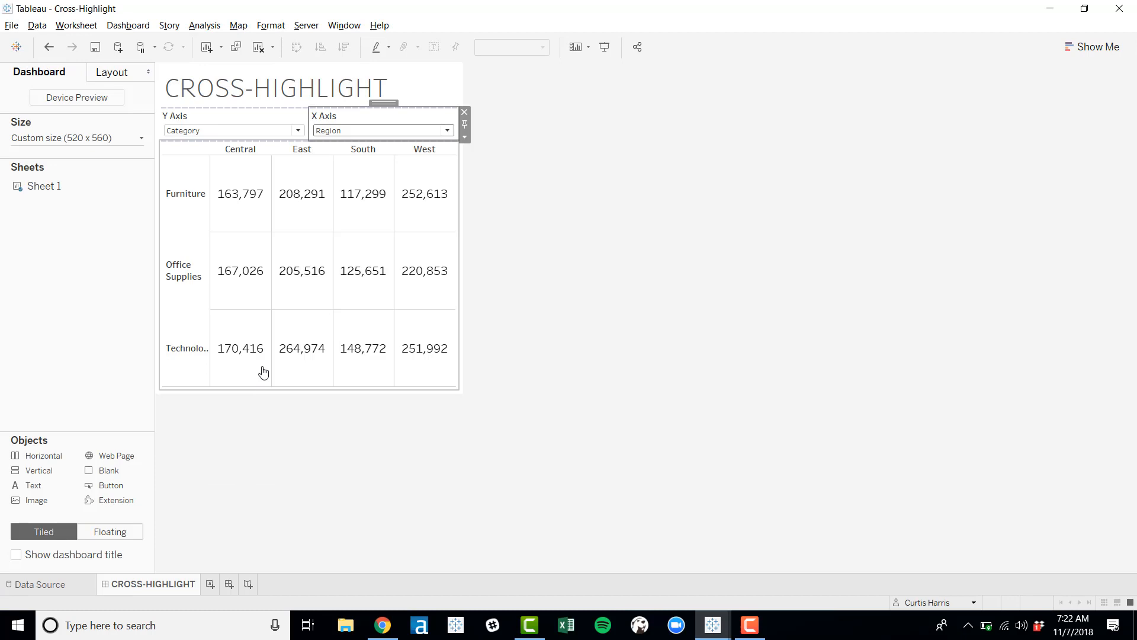
click(298, 278)
key(alt+Tab)
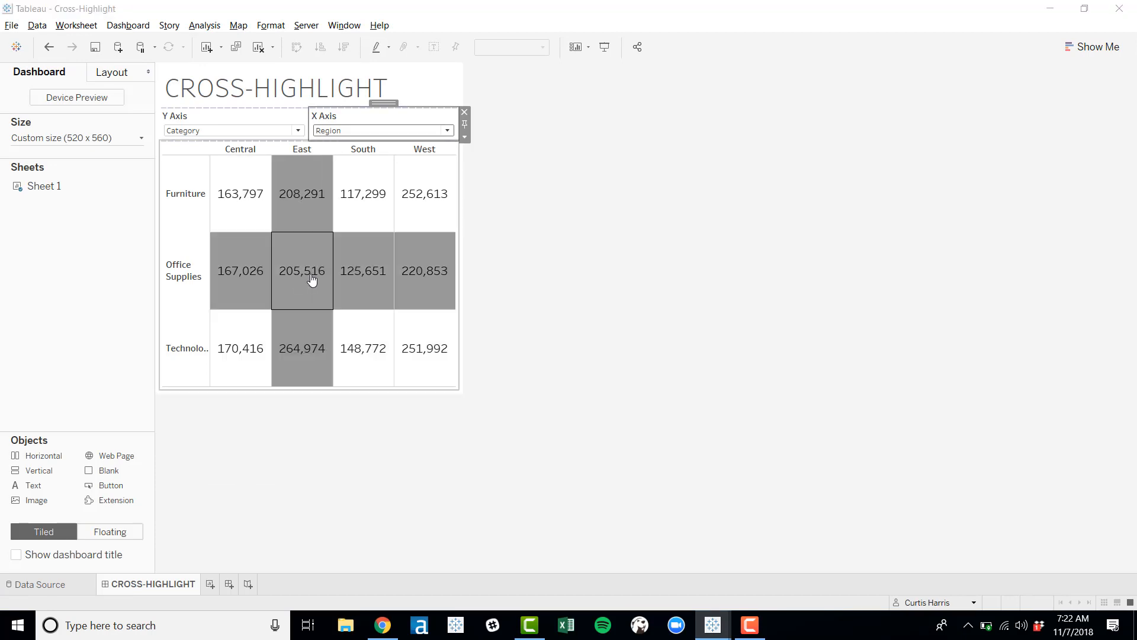
key(alt)
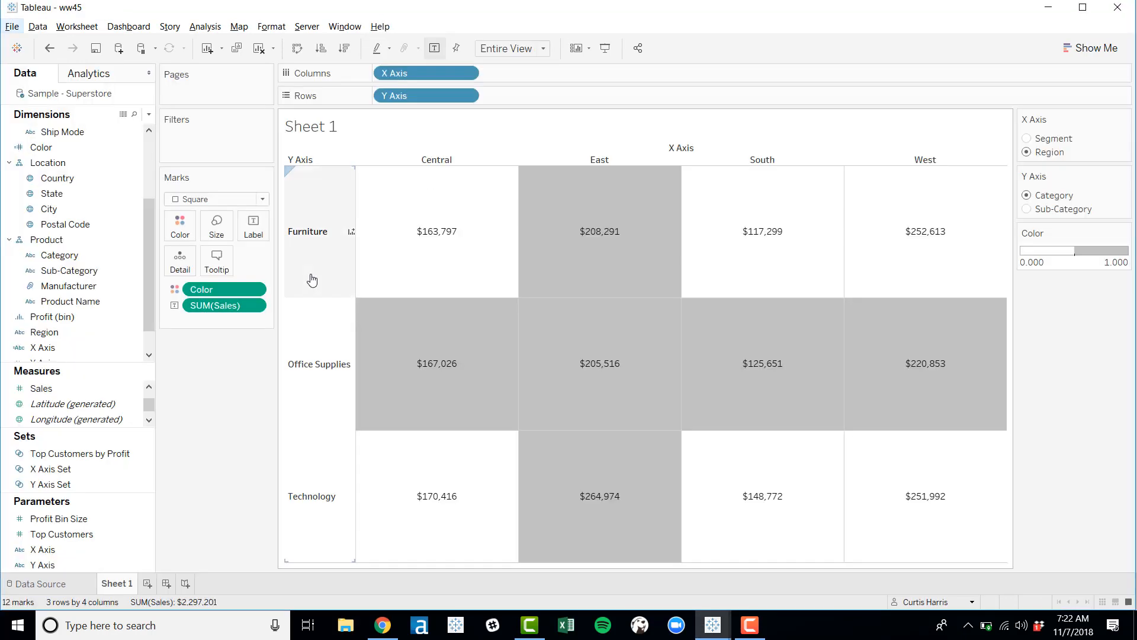
mouse_move(563, 358)
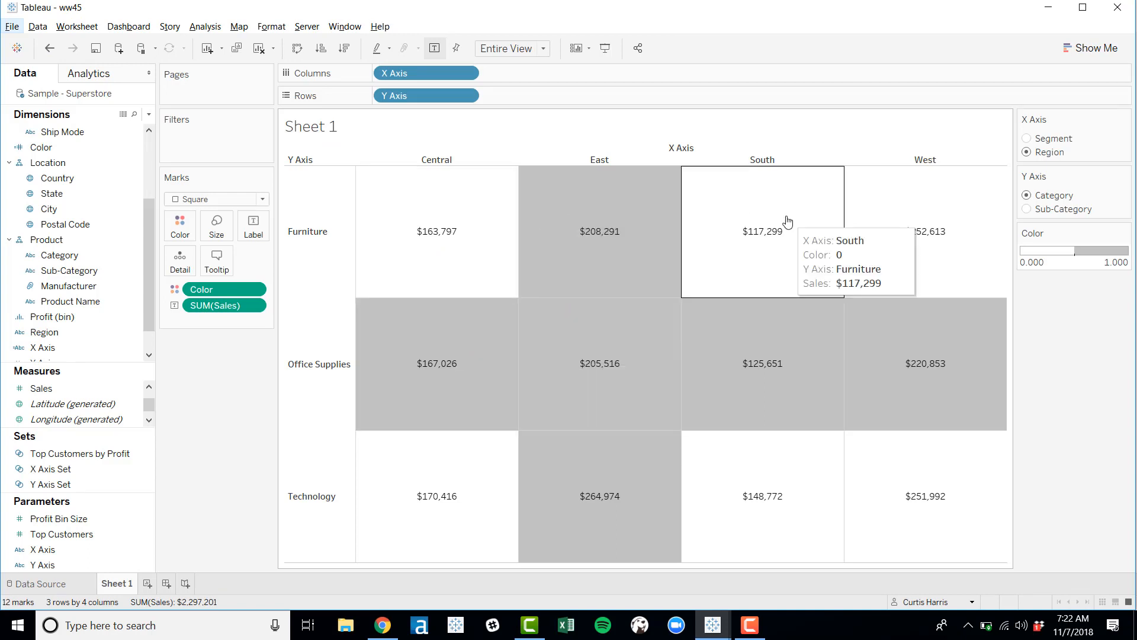
Check the dashboard requirements on the Workout Wednesday Week 45 page in Chrome, and return to the Cross-Highlight workbook in Tableau.
click(164, 585)
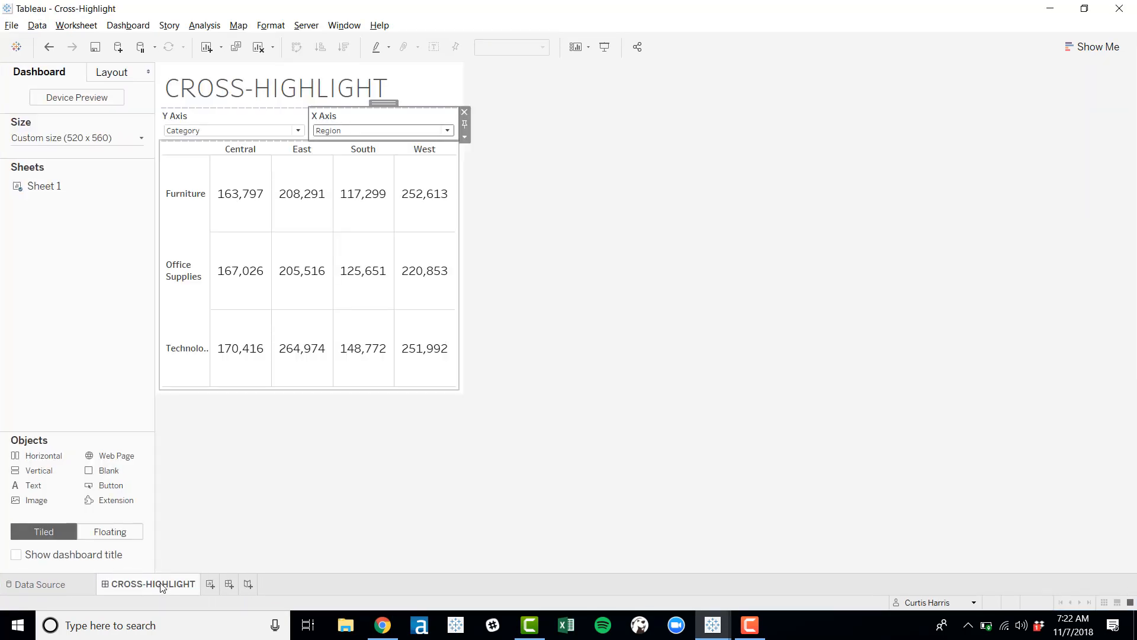
key(alt+Tab)
key(alt+Tab)
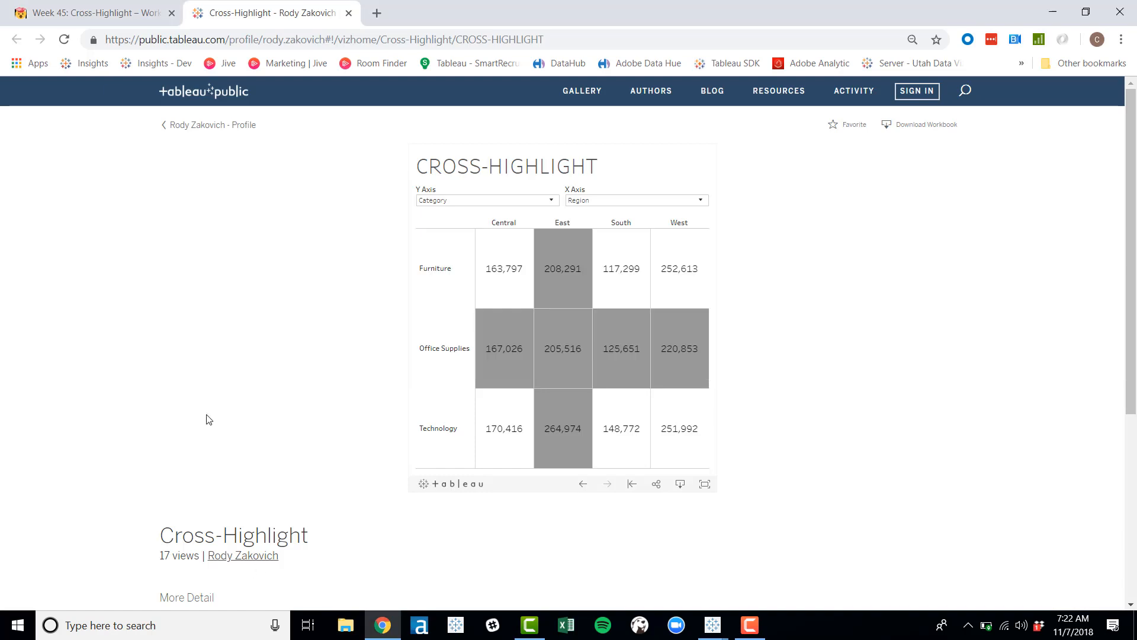
click(52, 11)
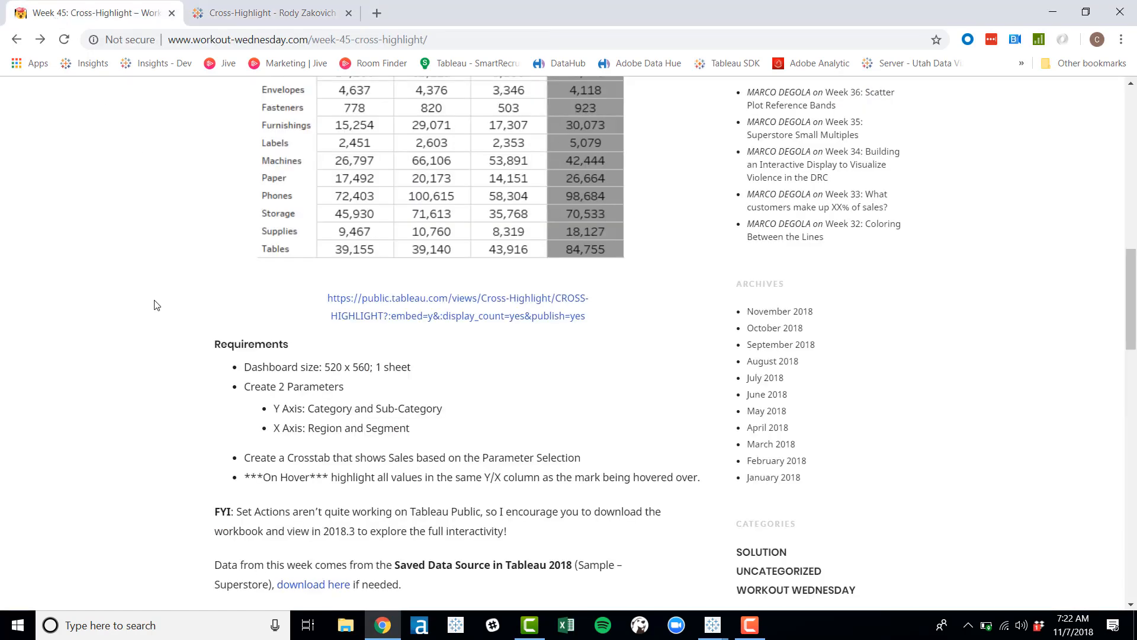
key(alt+Tab)
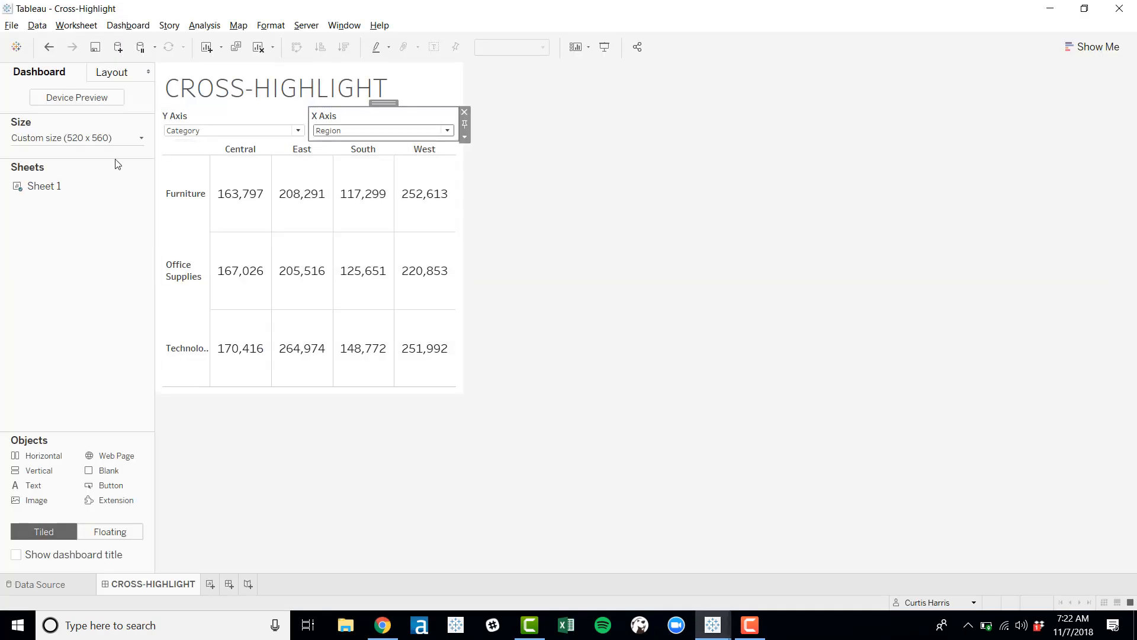
Switch to the ww45 workbook and set Dashboard 1 to a fixed size of 520 px wide by 560 px high.
key(alt+Tab)
key(alt+Tab)
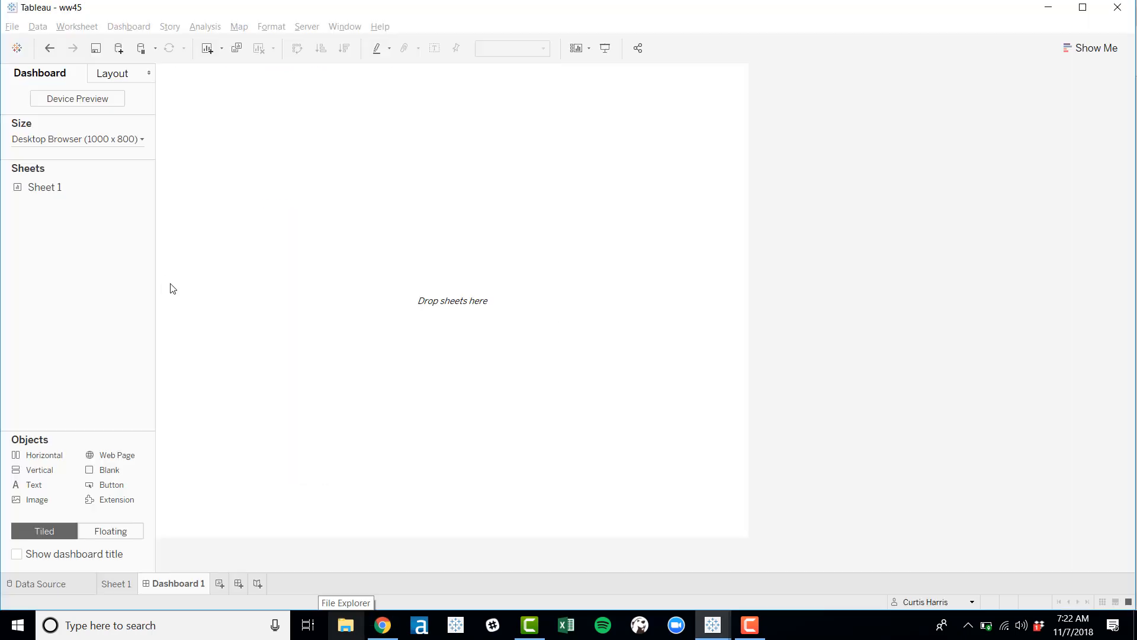
click(65, 140)
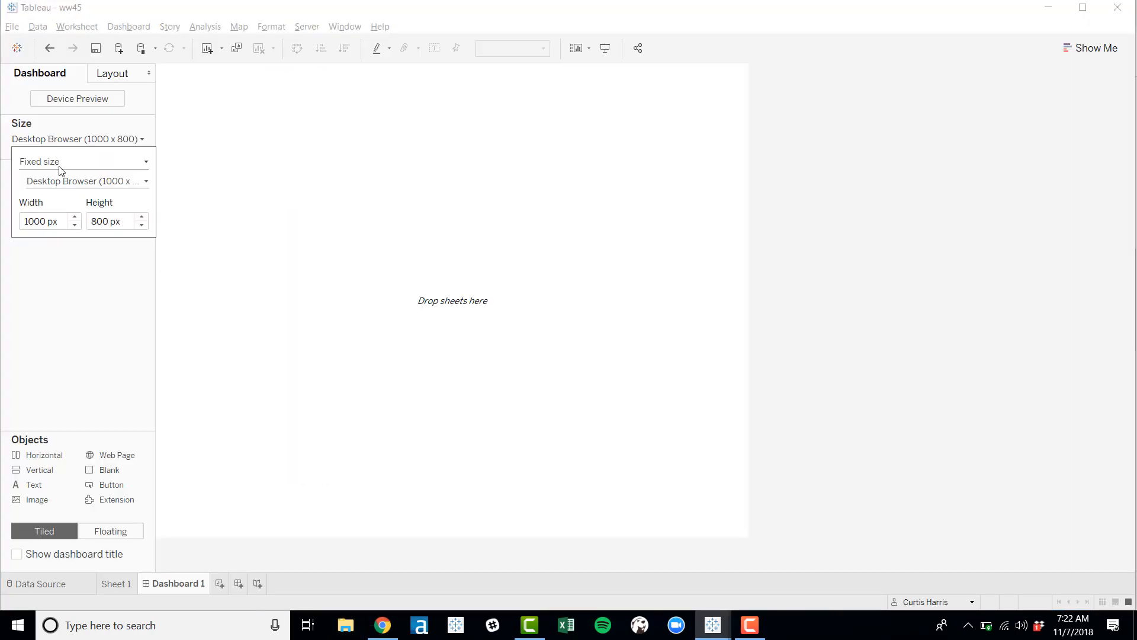
double_click(35, 221)
text(520)
key(Tab)
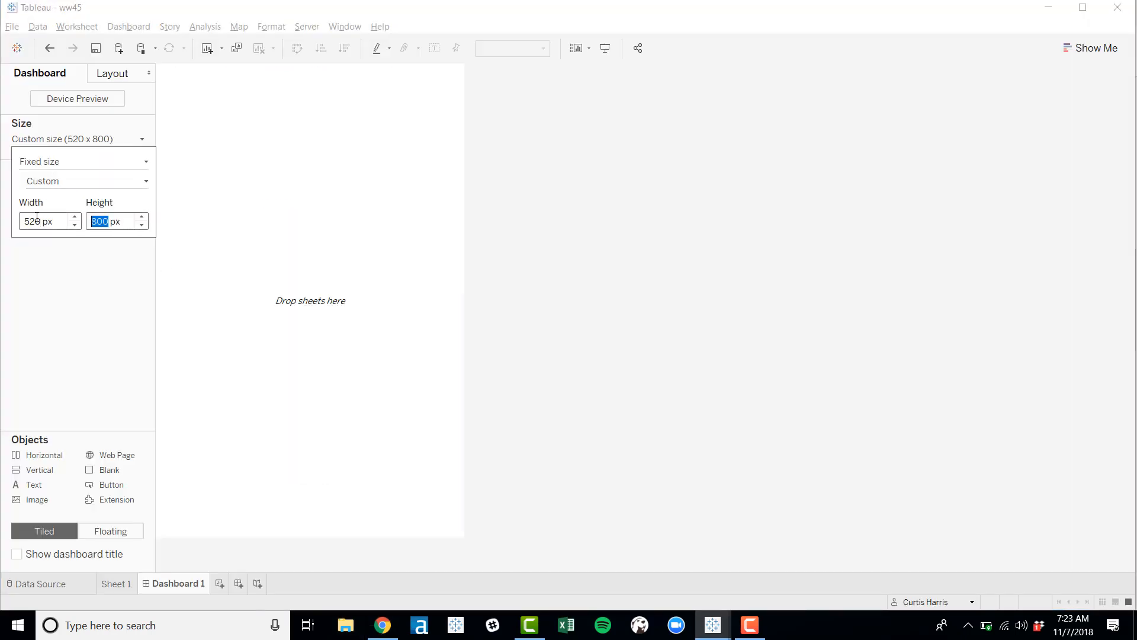
text(560)
Look at the published Cross-Highlight dashboard in Chrome, and turn on the dashboard title in the ww45 workbook.
key(alt+Tab)
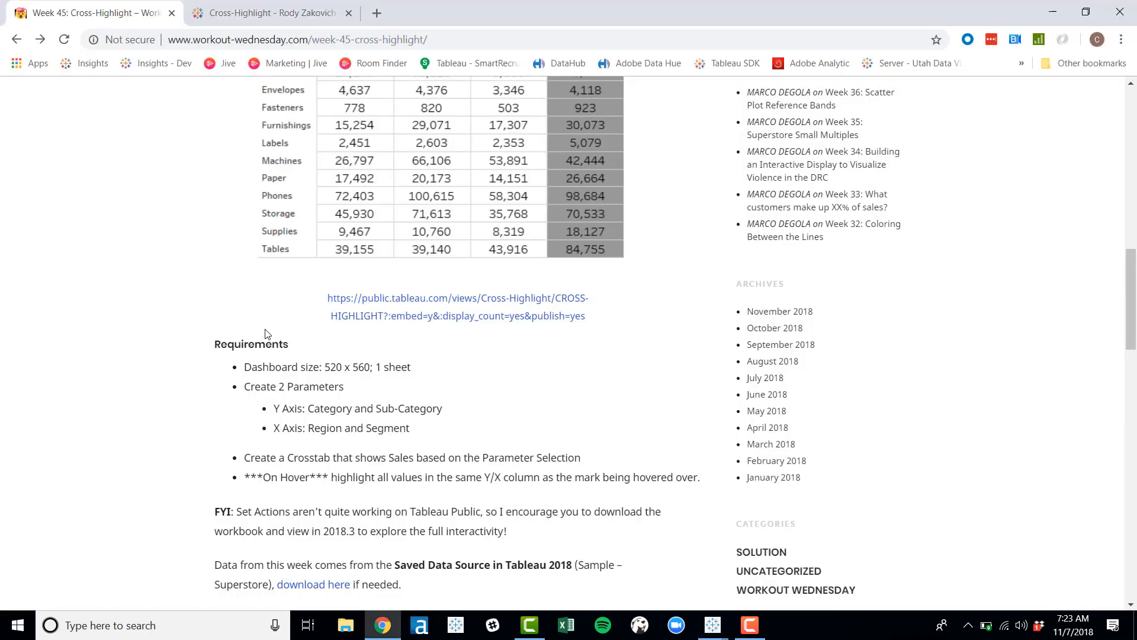
click(248, 15)
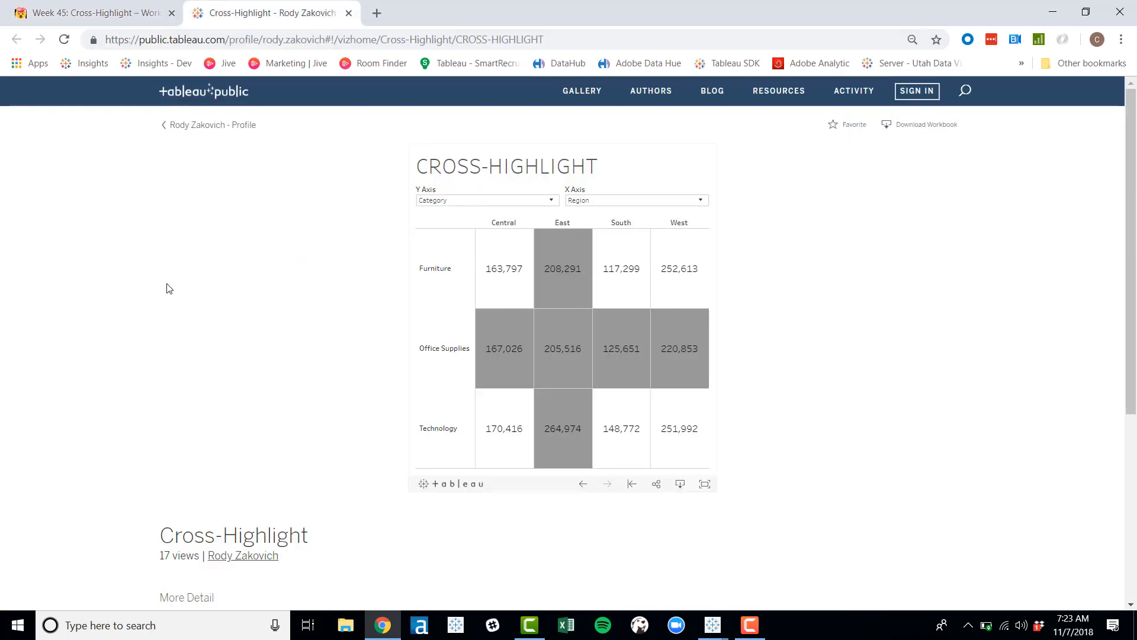
key(alt+Tab)
click(128, 26)
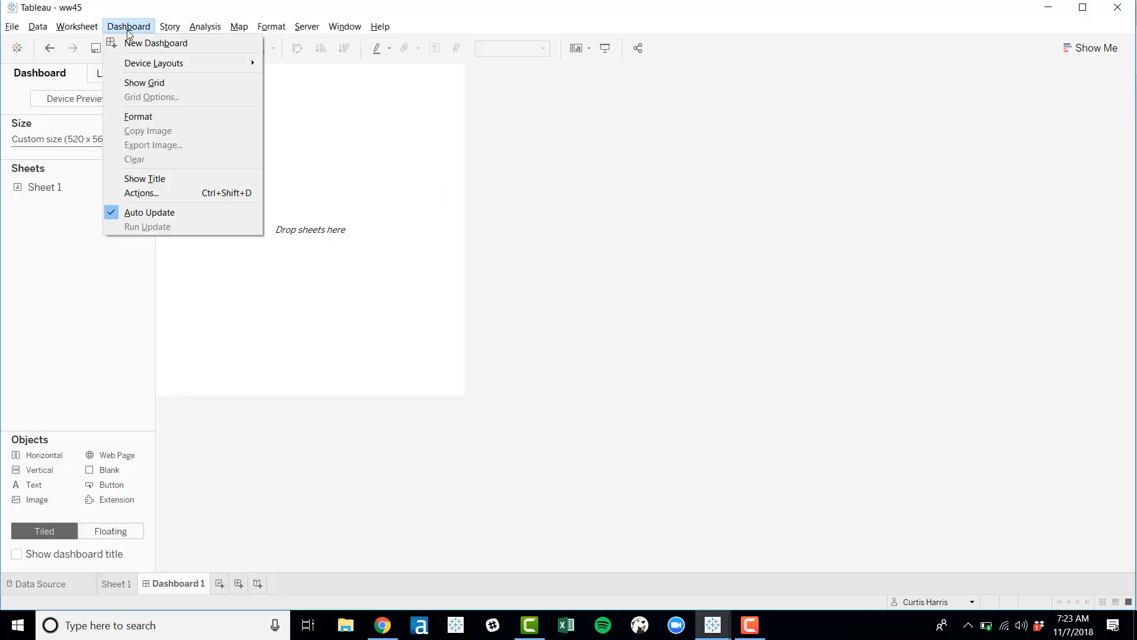
click(125, 183)
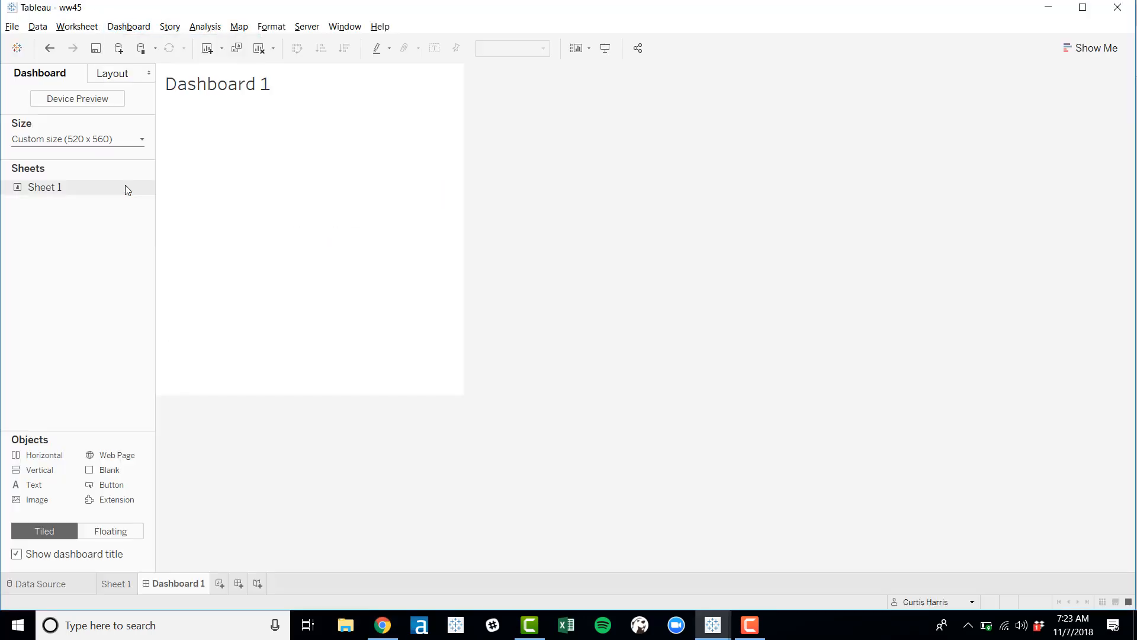
Change the dashboard title text to CROSS-HIGHLIGHT, checking the wording against the published dashboard in Chrome.
double_click(272, 87)
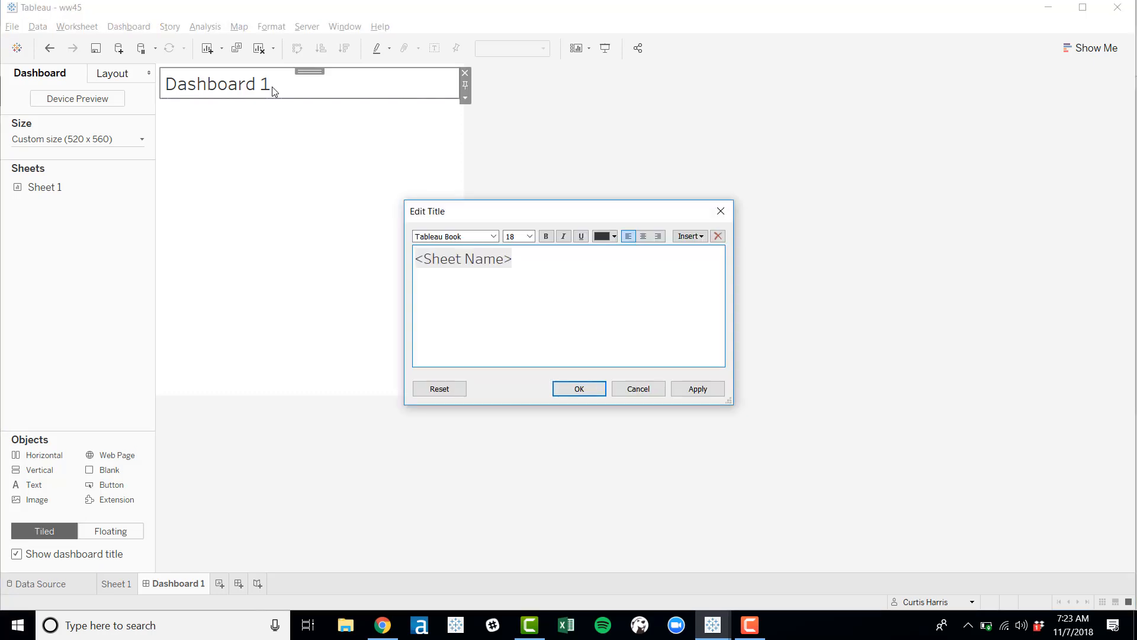
key(ctrl+a)
text(CROSS FILT)
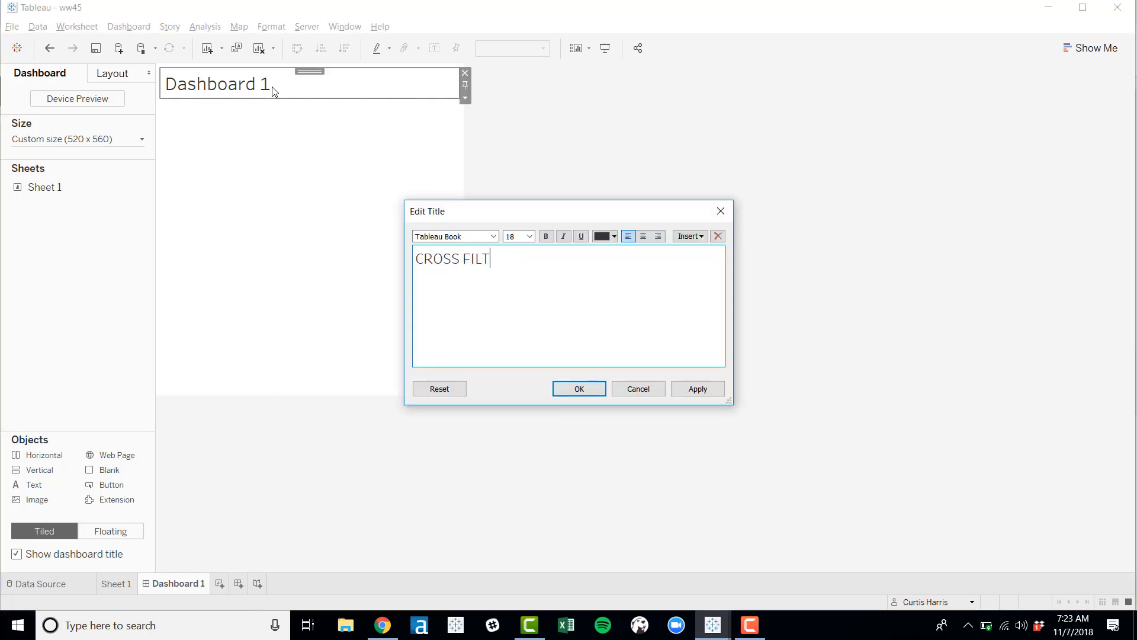
text(ERS)
key(alt+Tab)
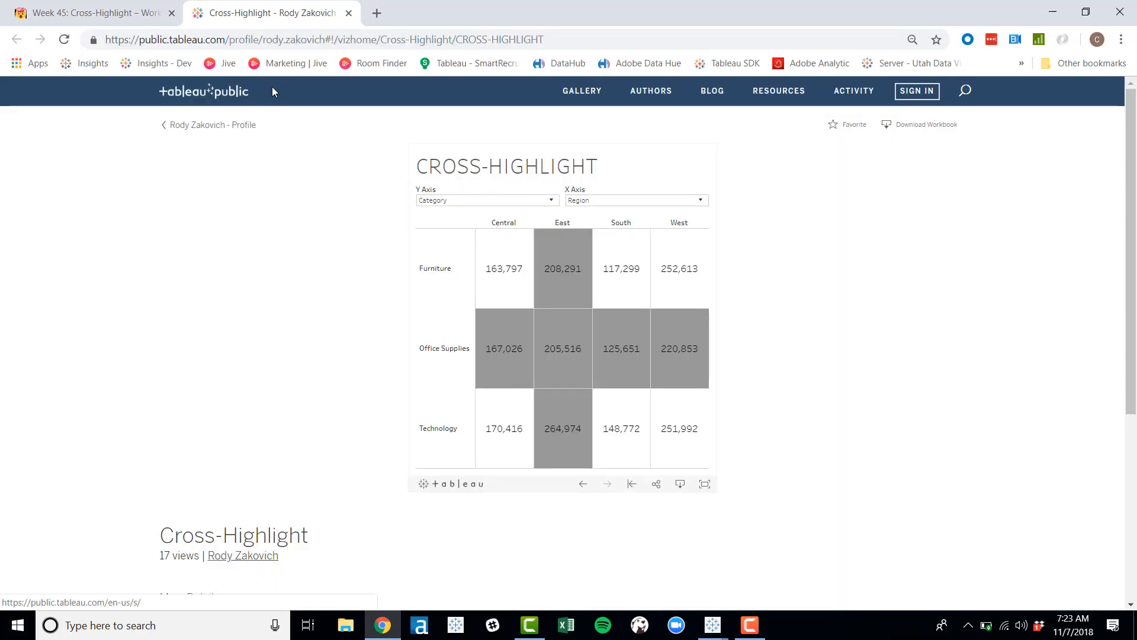
key(alt+Tab)
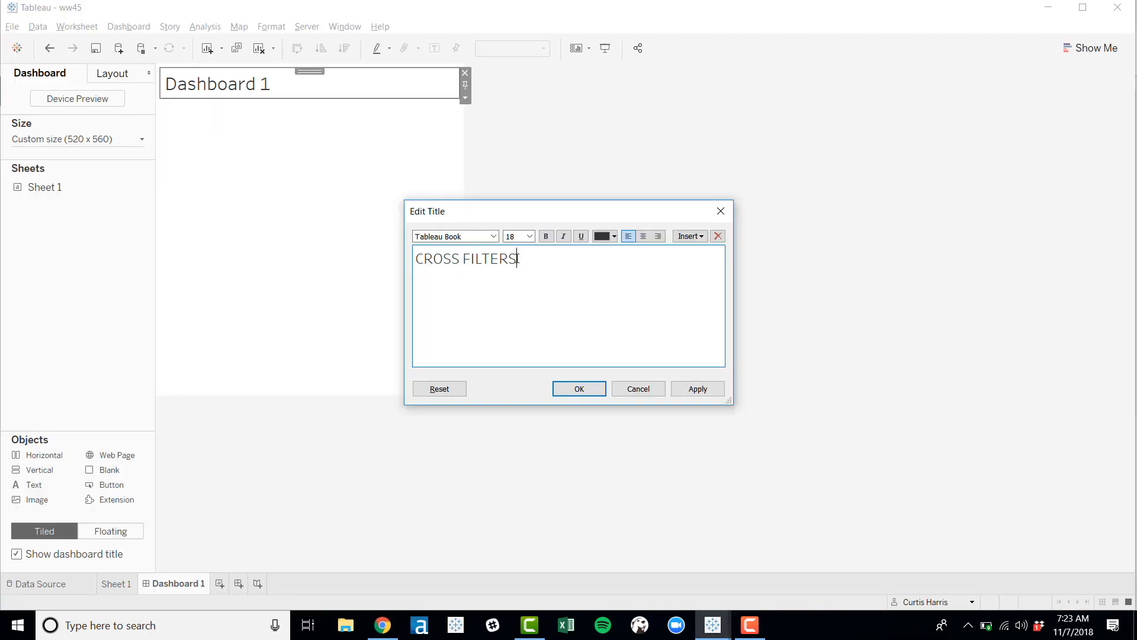
key(BackSpace)
key(BackSpace)
key(BackSpace)
key(BackSpace)
key(BackSpace)
key(BackSpace)
text(-HIGHLIGH)
click(572, 393)
key(alt+Tab)
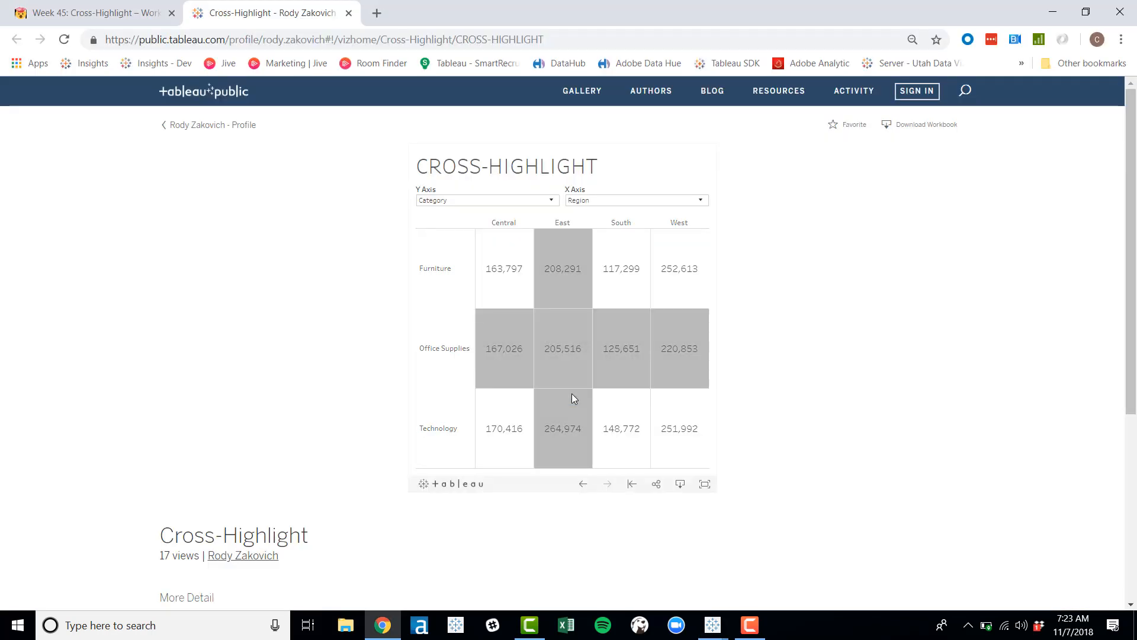
key(alt+Tab)
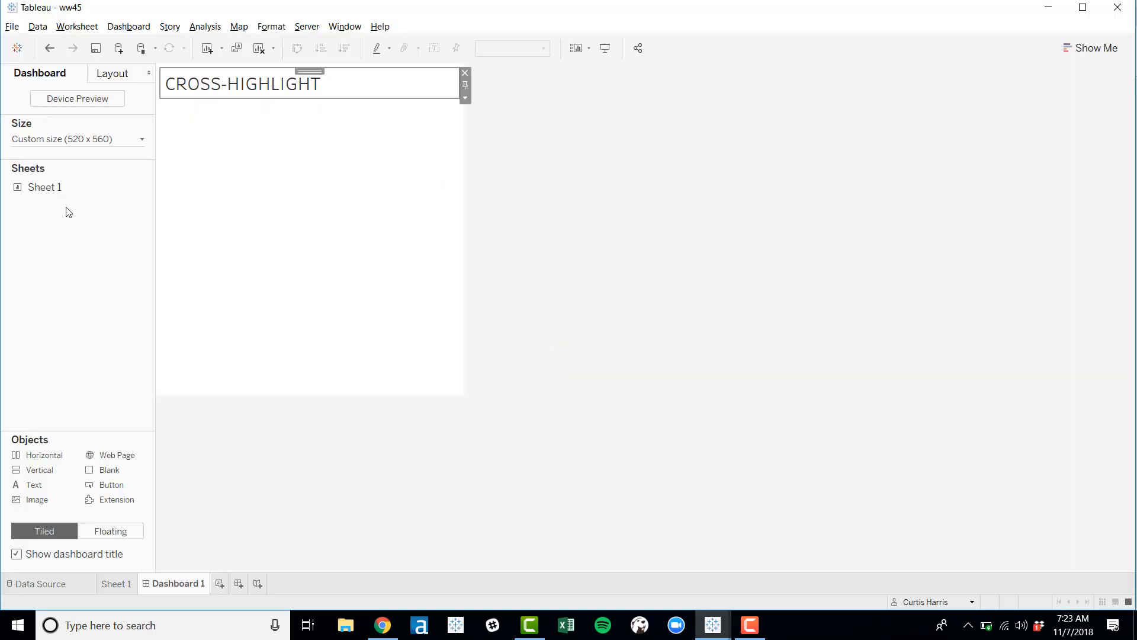
Place Sheet 1 on the dashboard below the title, and try moving the X Axis control directly above it.
drag(45, 188, 212, 252)
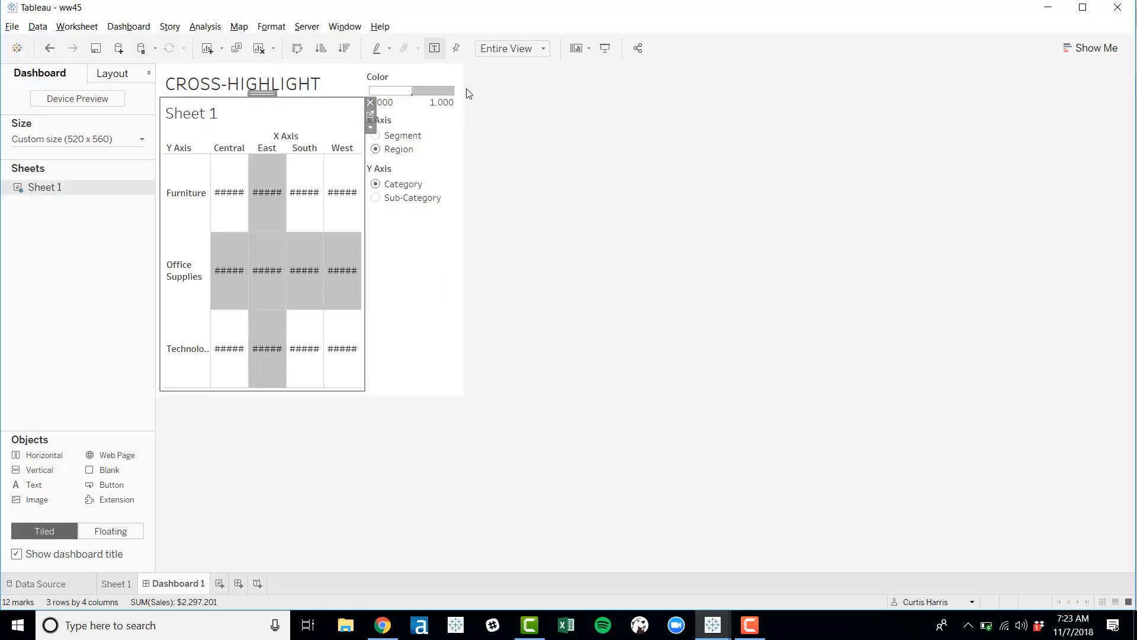
drag(412, 106, 243, 108)
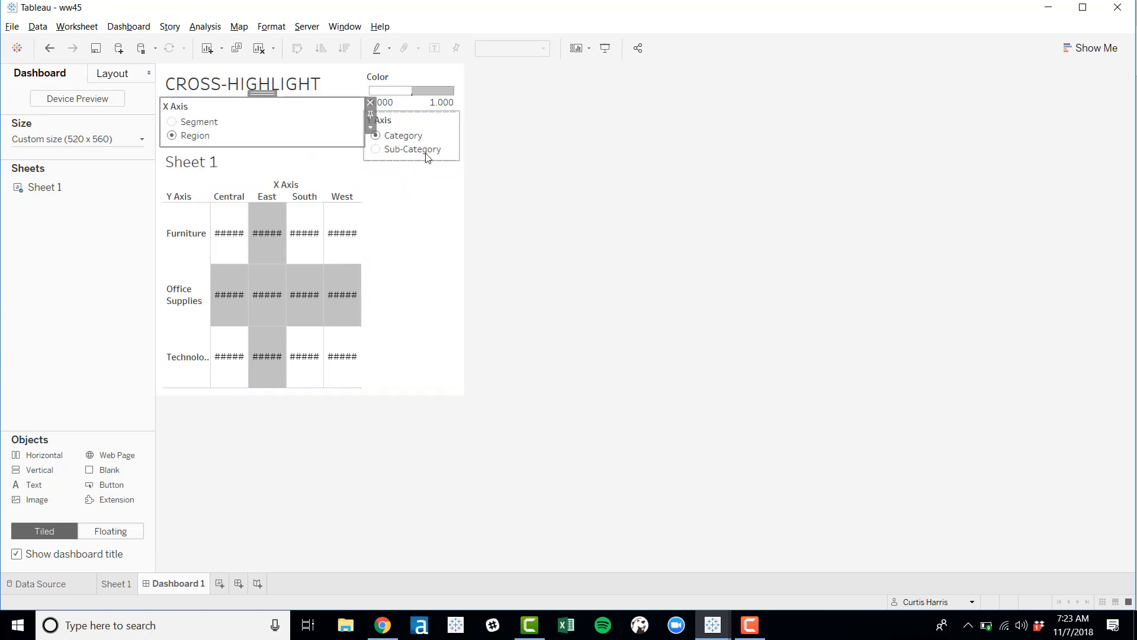
key(ctrl+z)
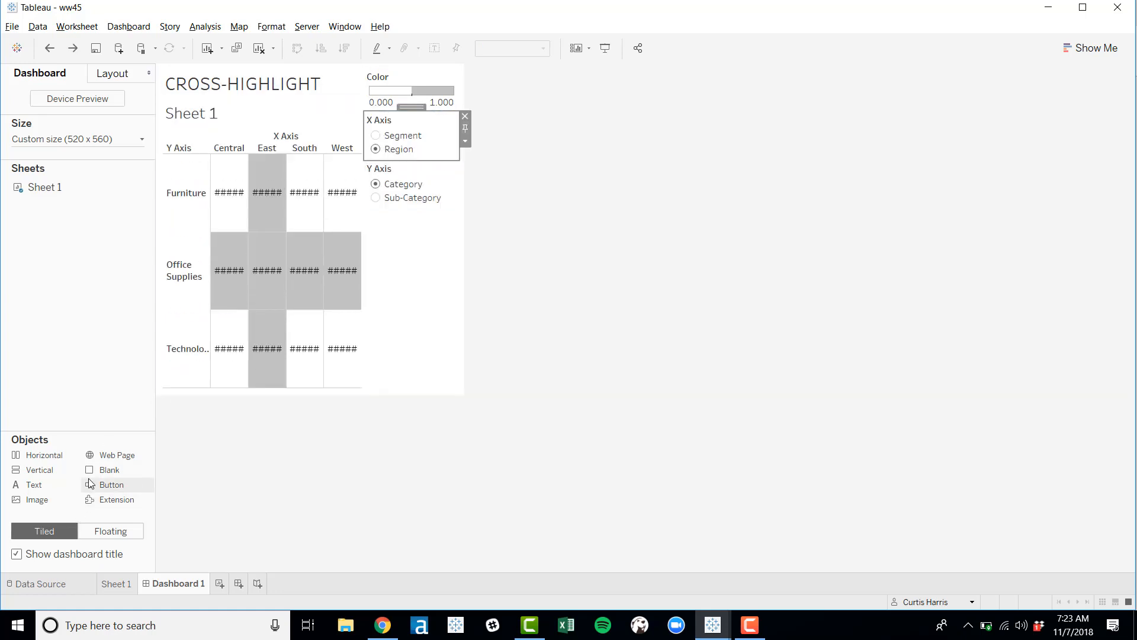
Add a horizontal container between the title and Sheet 1, and place the Y Axis and X Axis controls in it side by side.
drag(198, 173, 240, 92)
click(425, 124)
drag(412, 108, 357, 154)
click(424, 121)
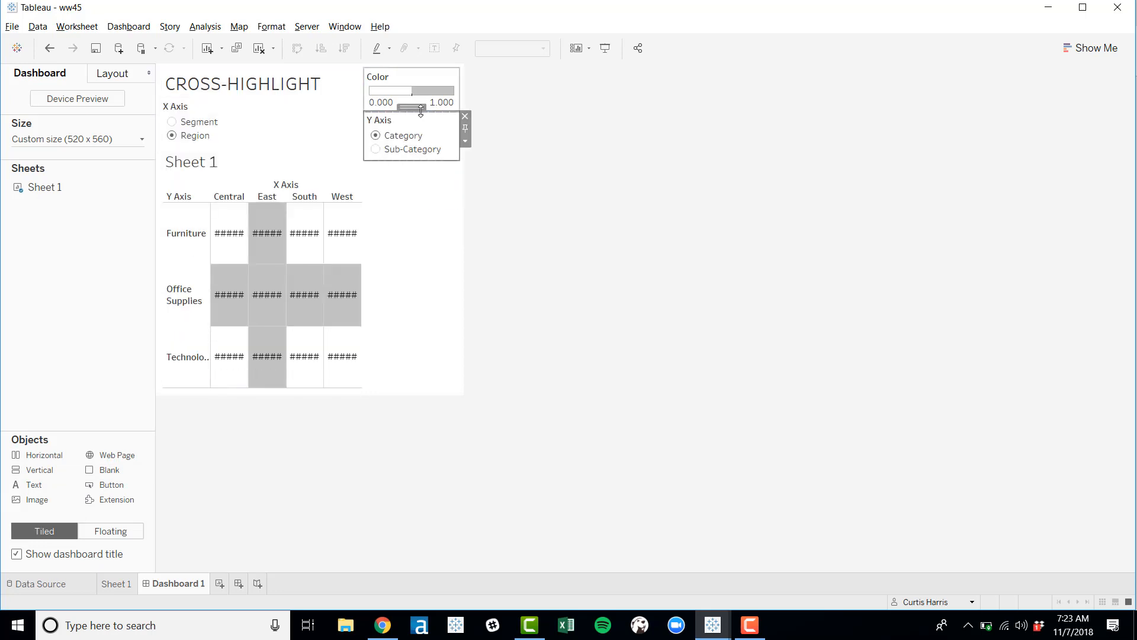
drag(414, 108, 184, 131)
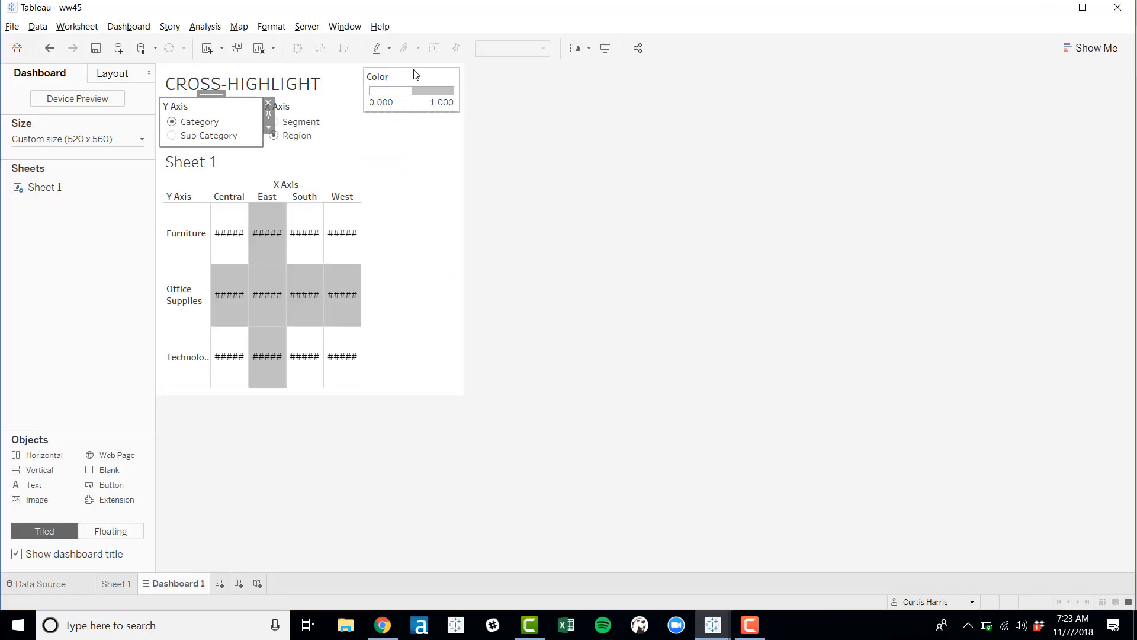
Remove the Color legend and the layout container holding it from the dashboard.
click(414, 77)
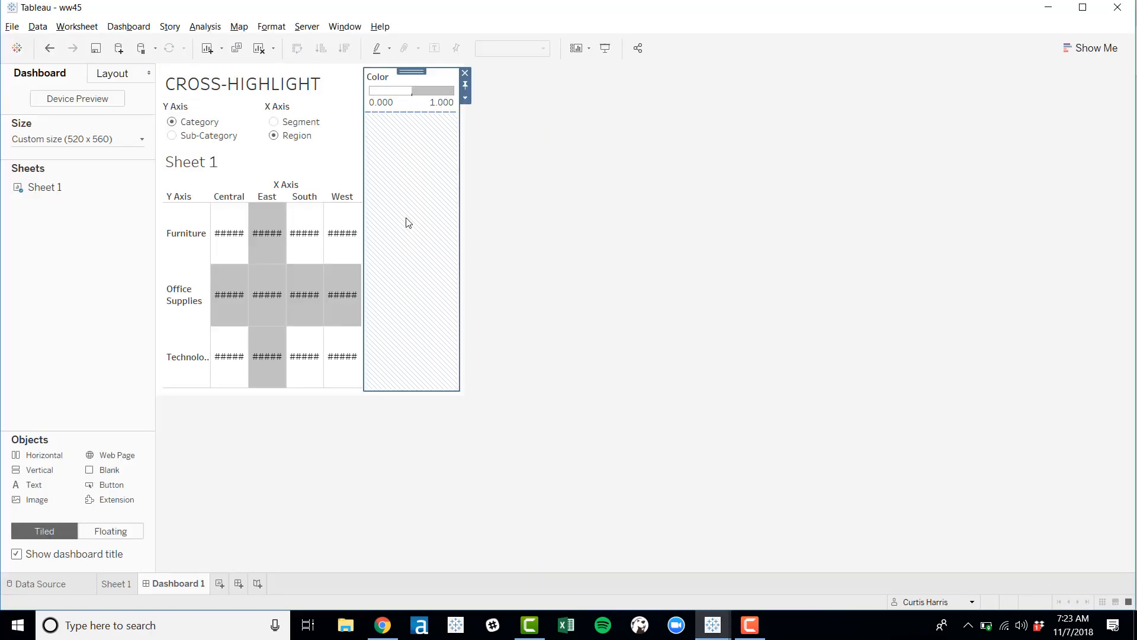
click(465, 73)
click(613, 346)
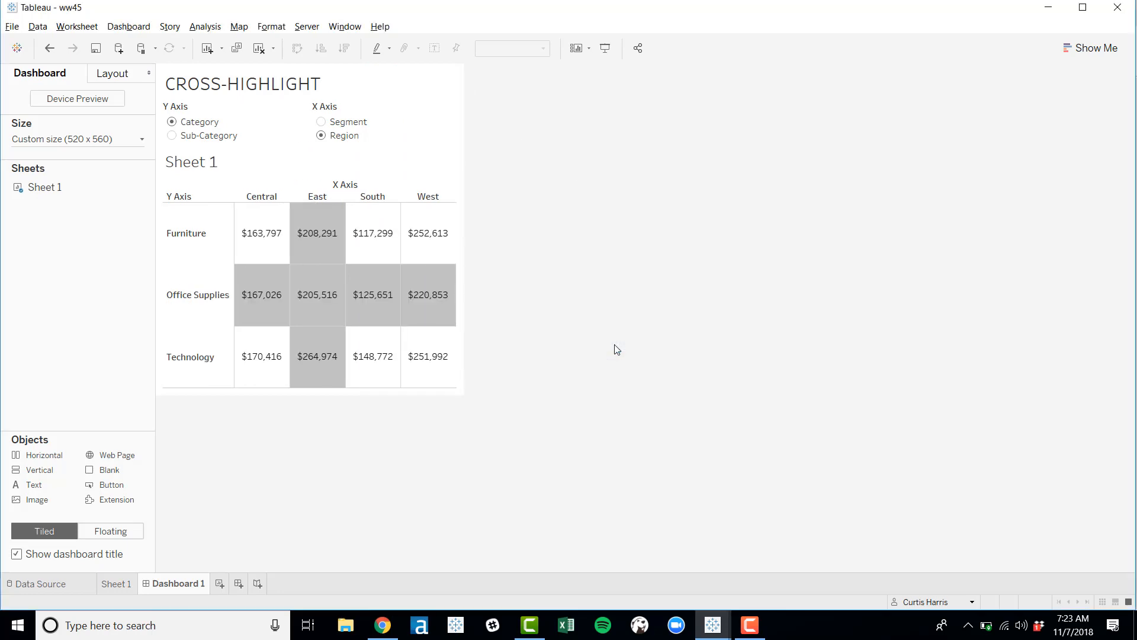
Check the published dashboard, and hide the row and column field labels and the title of Sheet 1.
key(alt+Tab)
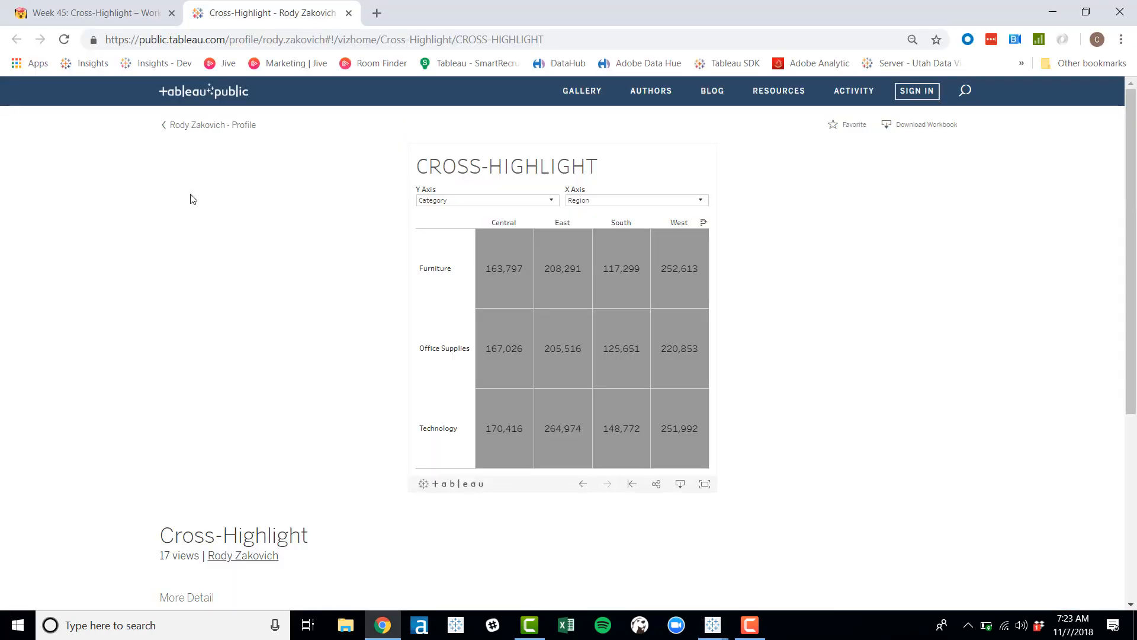
key(alt+Tab)
click(192, 196)
right_click(192, 197)
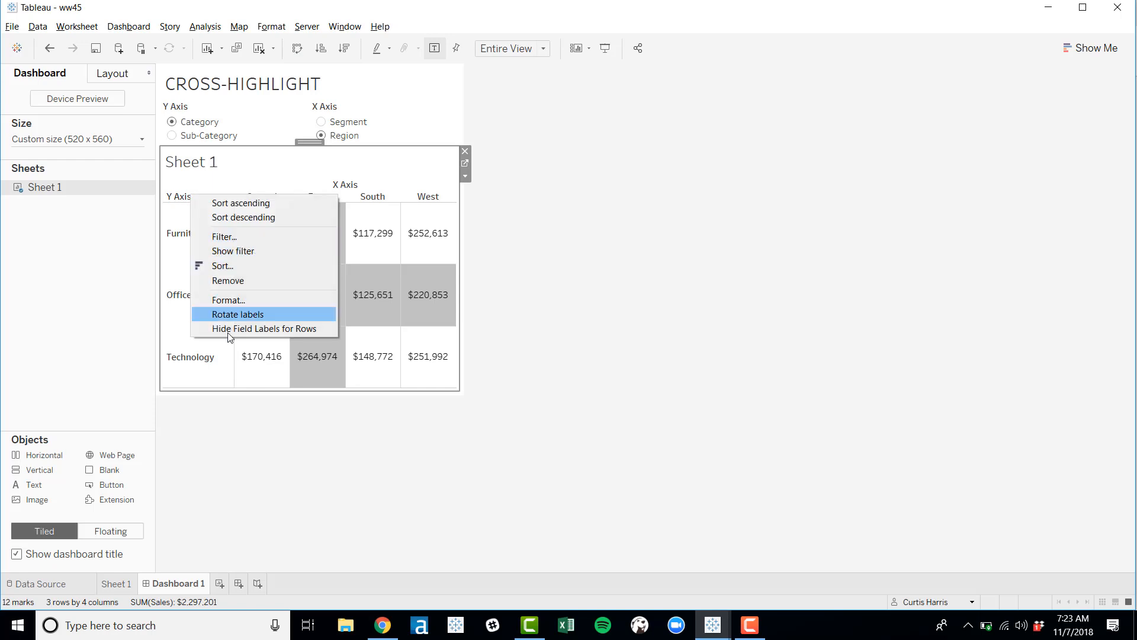
click(236, 328)
right_click(335, 179)
key(Escape)
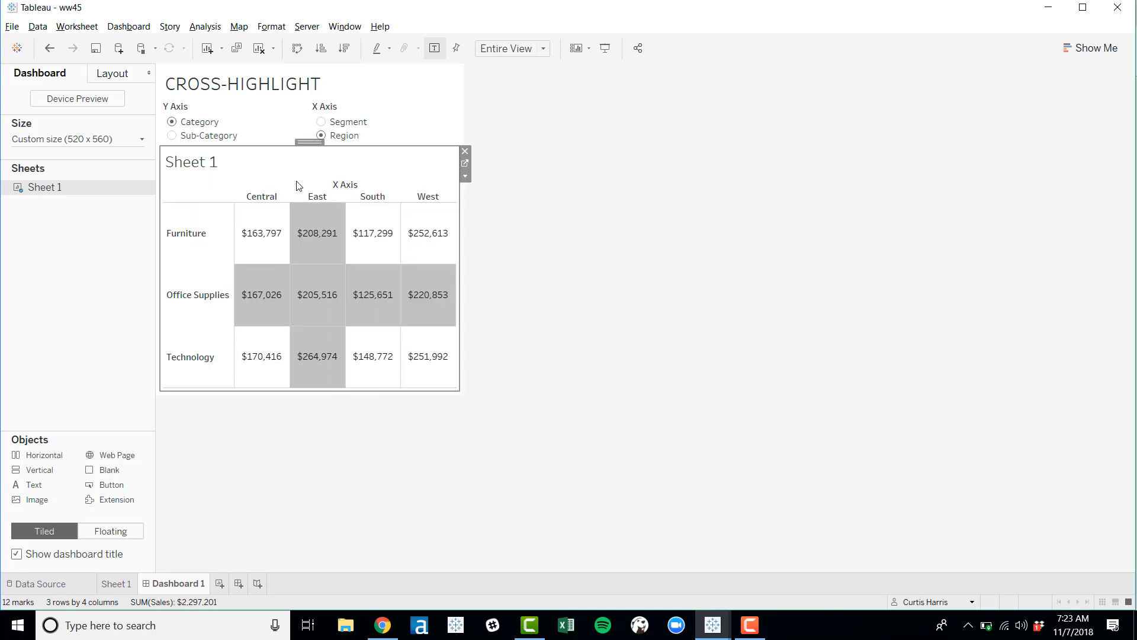
right_click(298, 184)
click(332, 238)
right_click(201, 162)
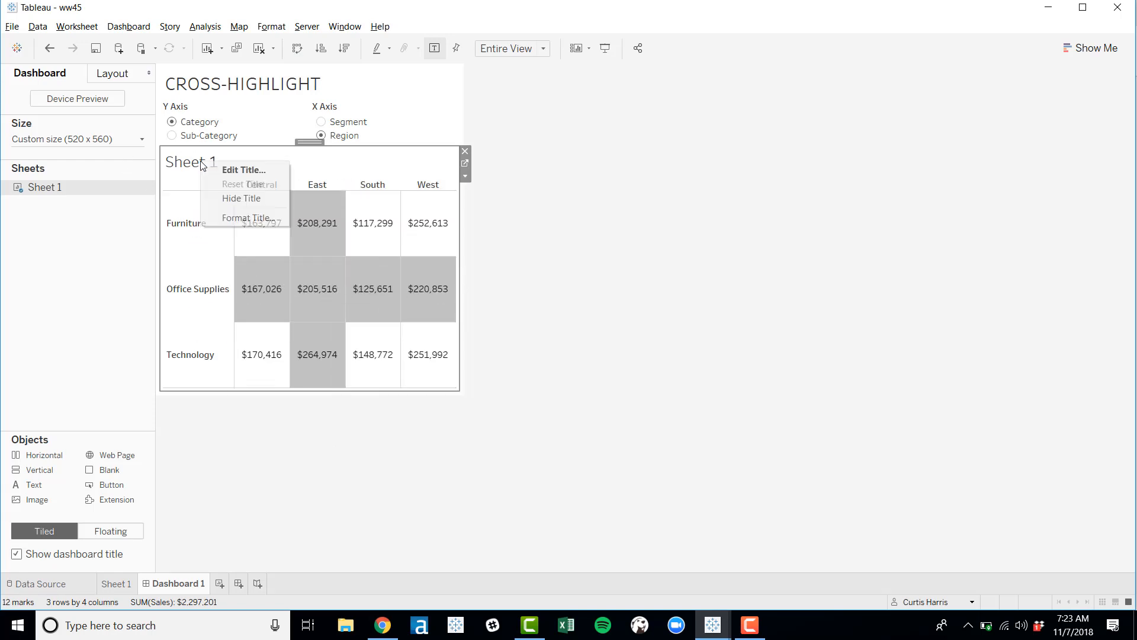
click(230, 199)
Show both the Y Axis and X Axis parameter controls as compact lists.
click(241, 112)
right_click(241, 112)
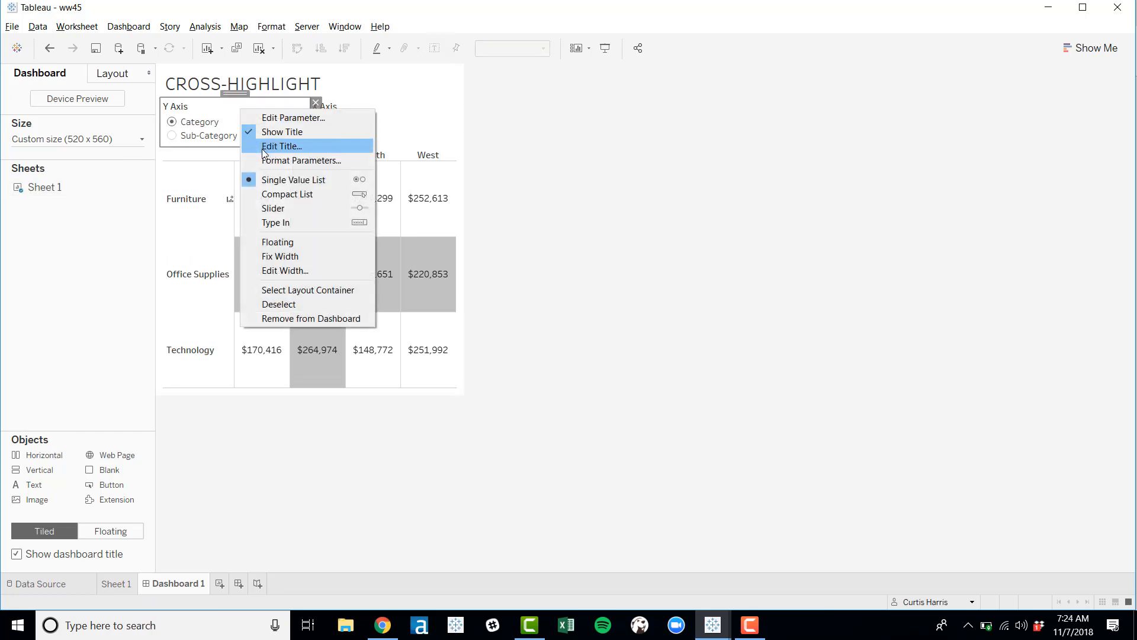
click(262, 194)
click(382, 110)
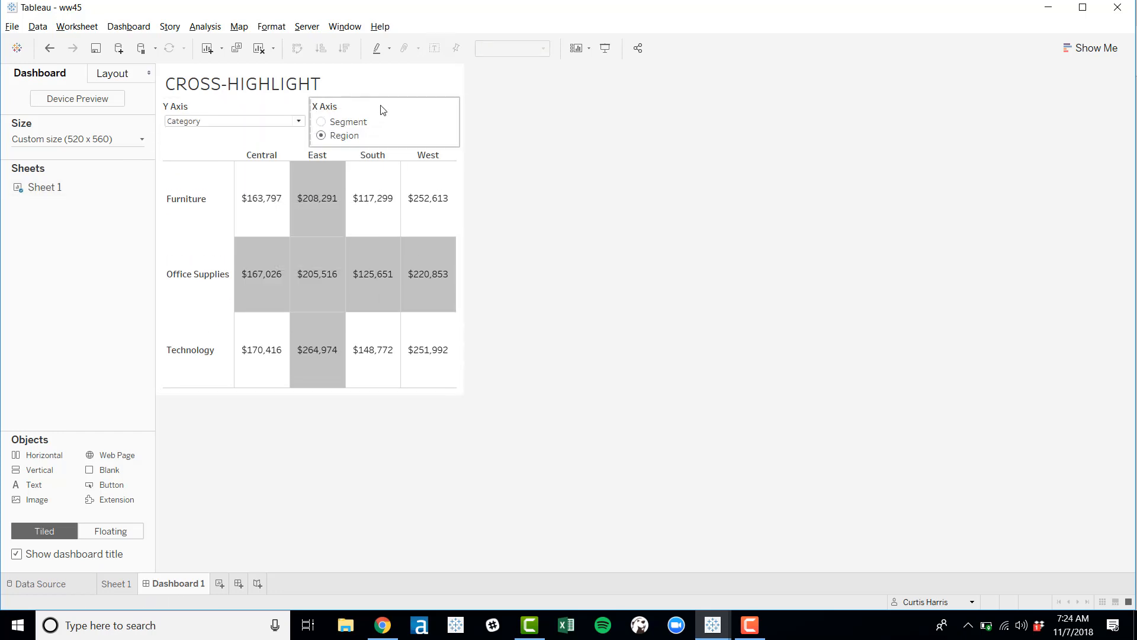
right_click(382, 110)
click(415, 191)
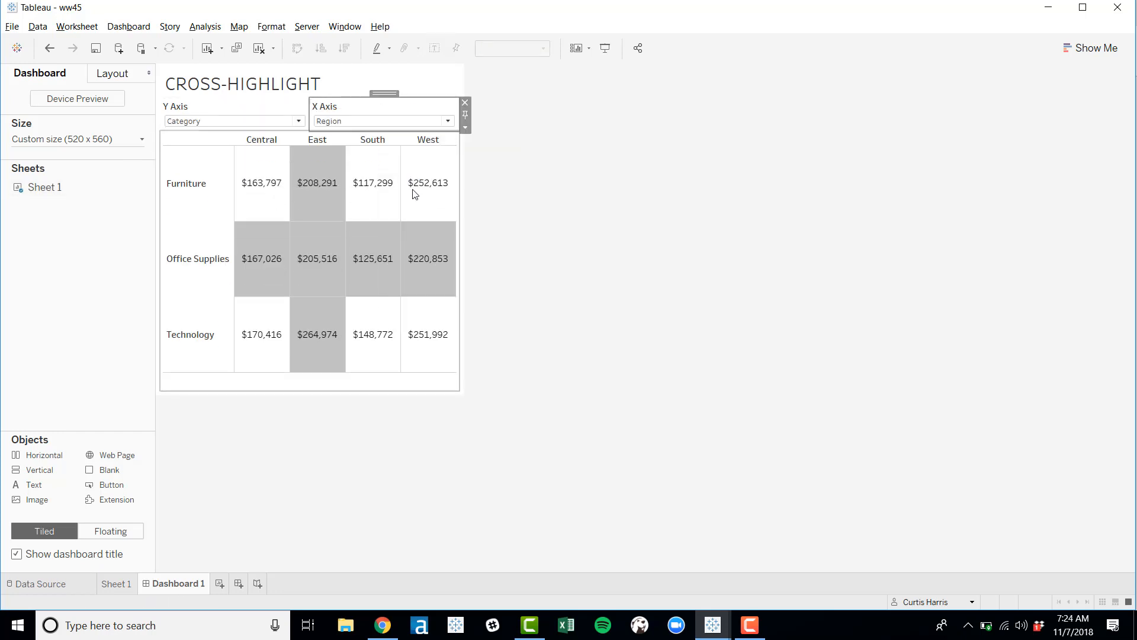
Compare the layout and hover behavior of the published Cross-Highlight dashboard in Chrome with Dashboard 1 in ww45.
key(alt+Tab)
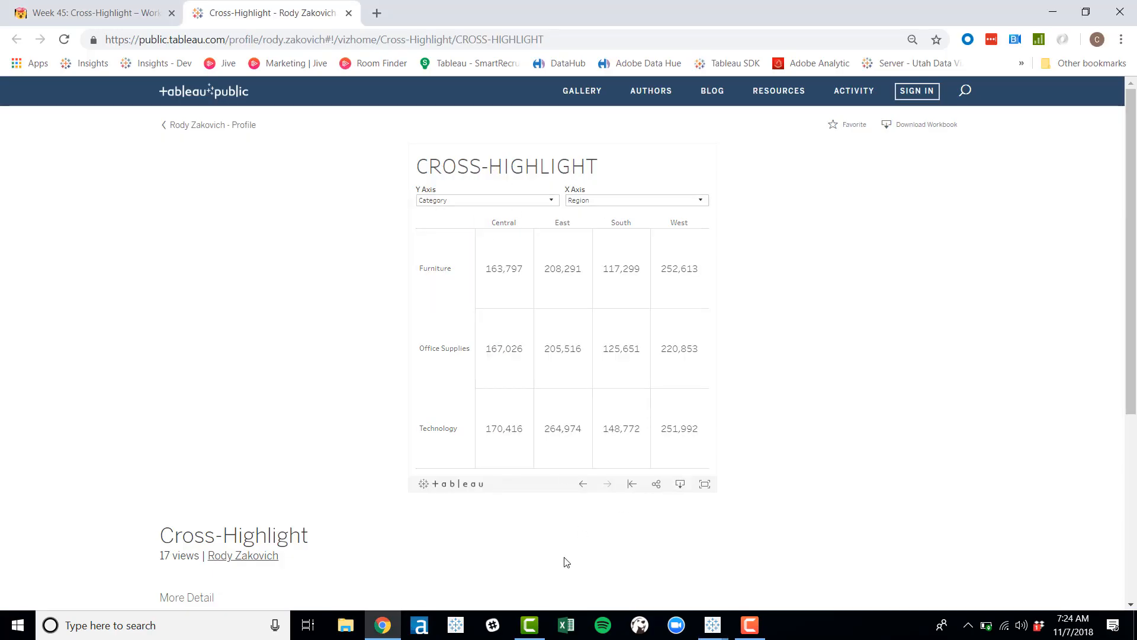
key(alt+Tab)
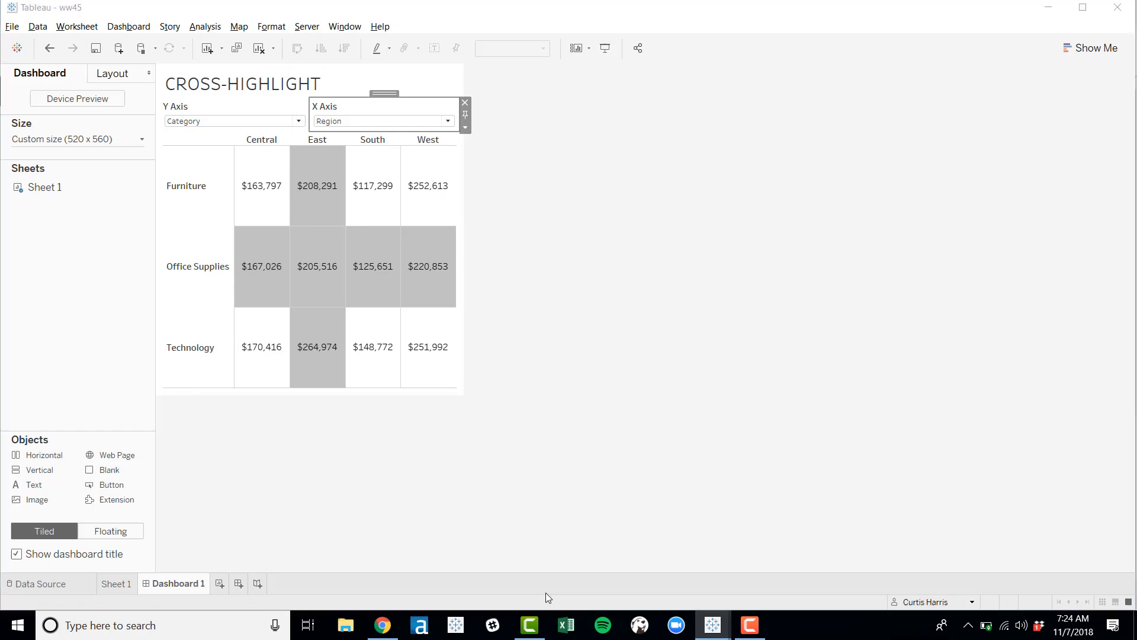
key(alt+Tab)
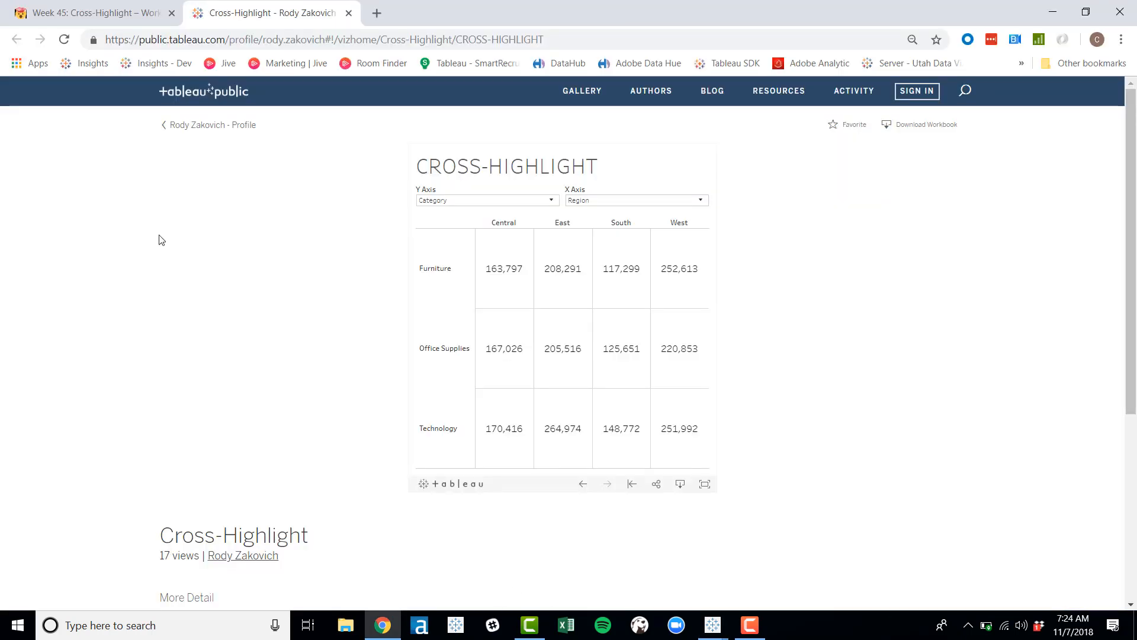
key(alt+Tab)
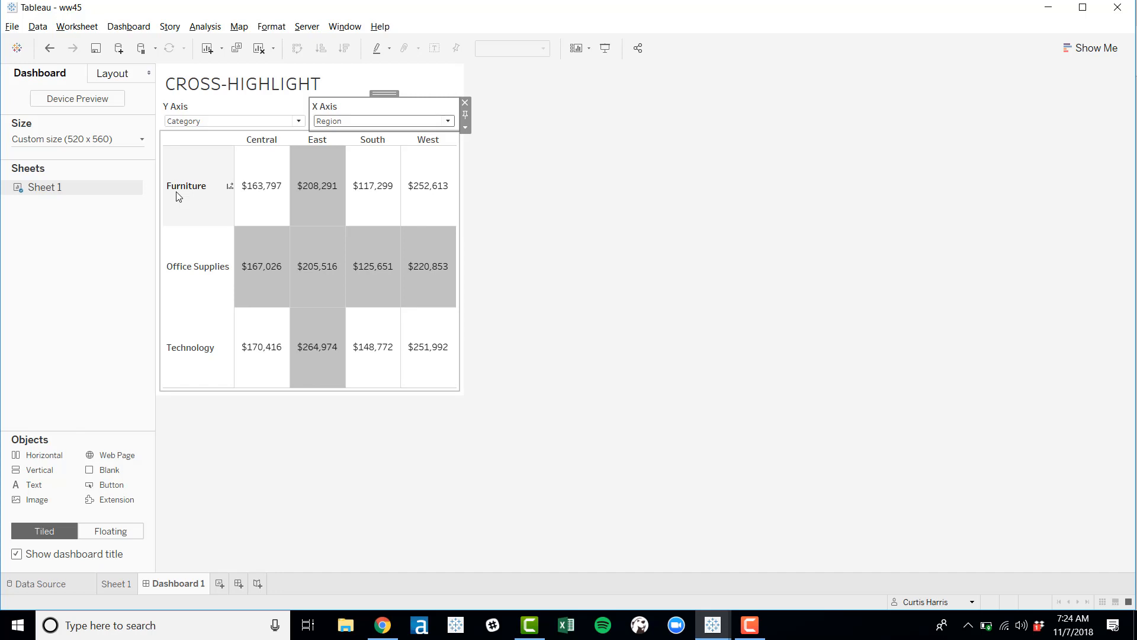
key(alt)
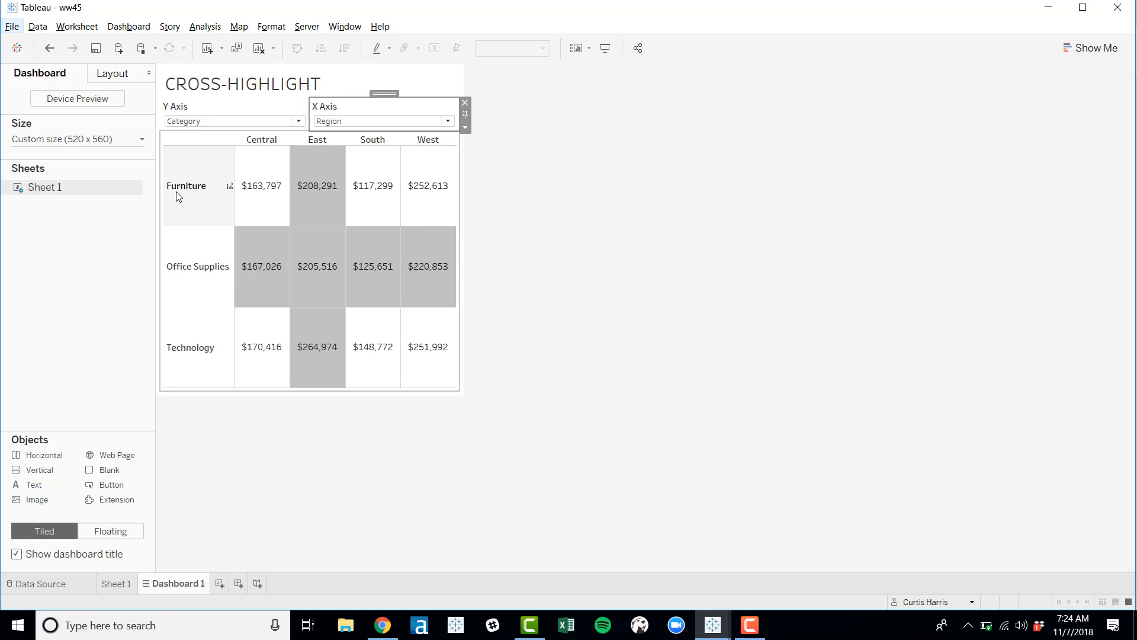
key(alt+Tab)
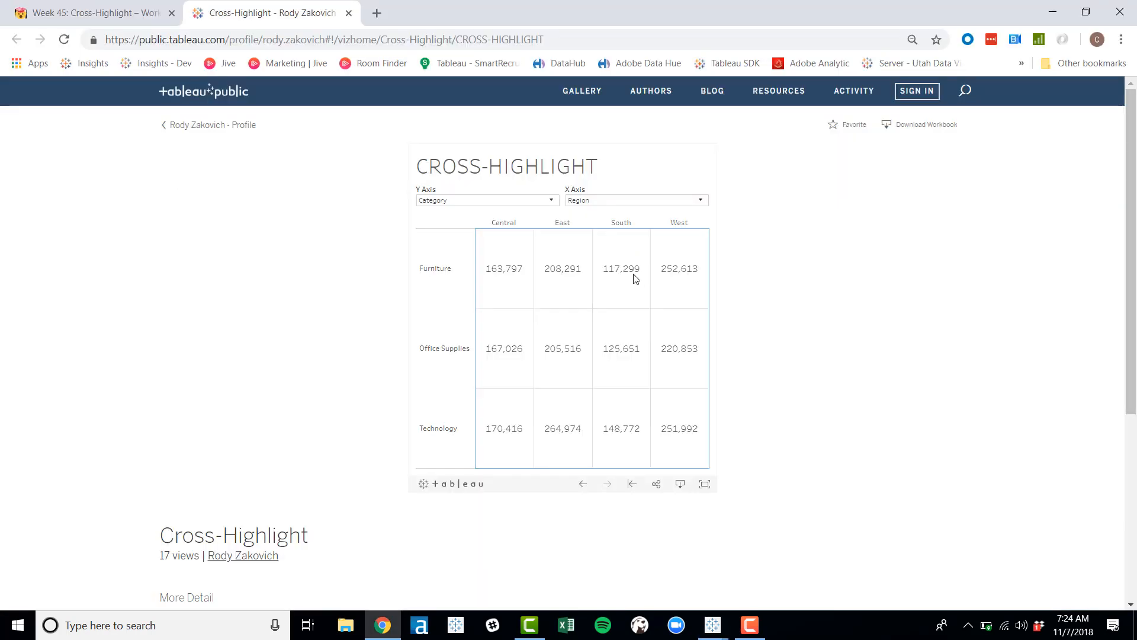
key(alt+Tab)
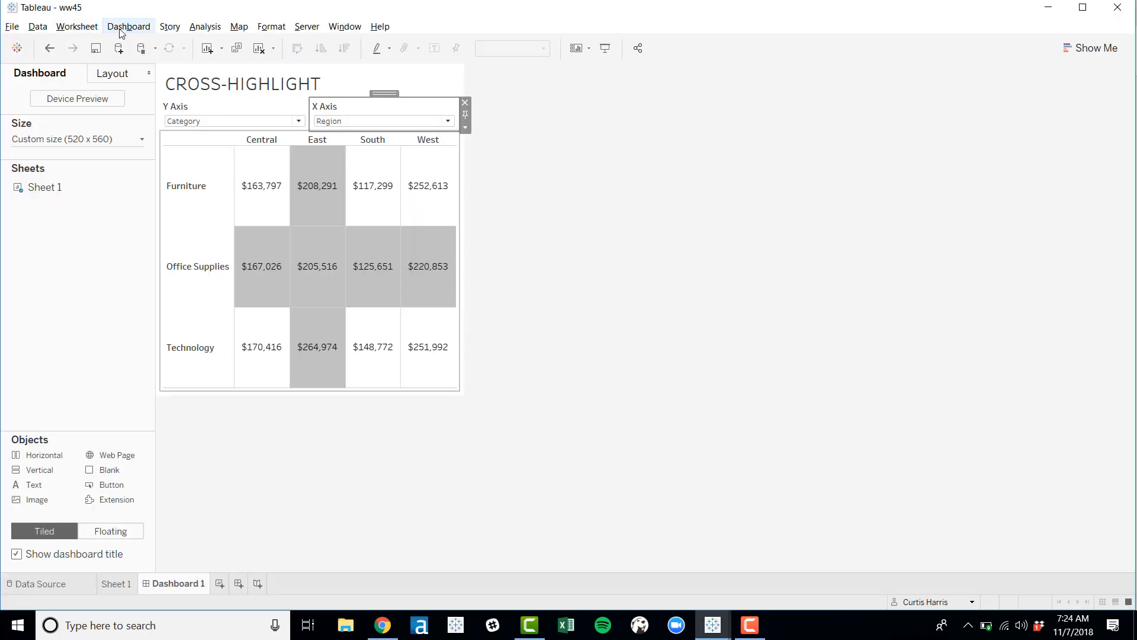
Add a change-set-values action to Dashboard 1 from Sheet 1, targeting X Axis Set in Sample - Superstore.
click(124, 26)
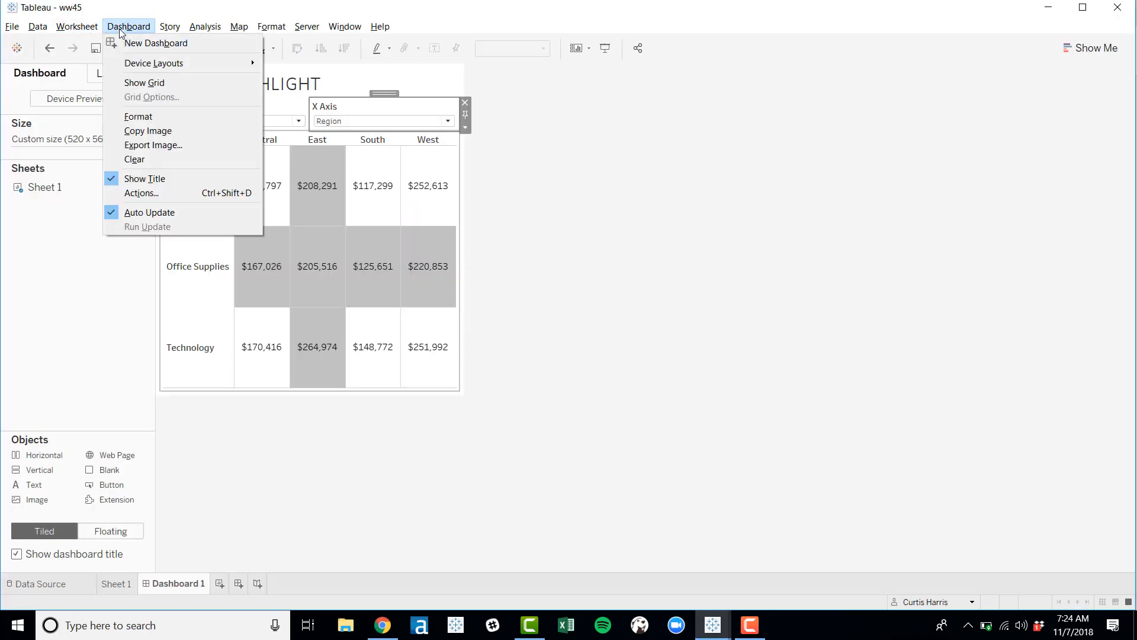
click(145, 194)
click(422, 349)
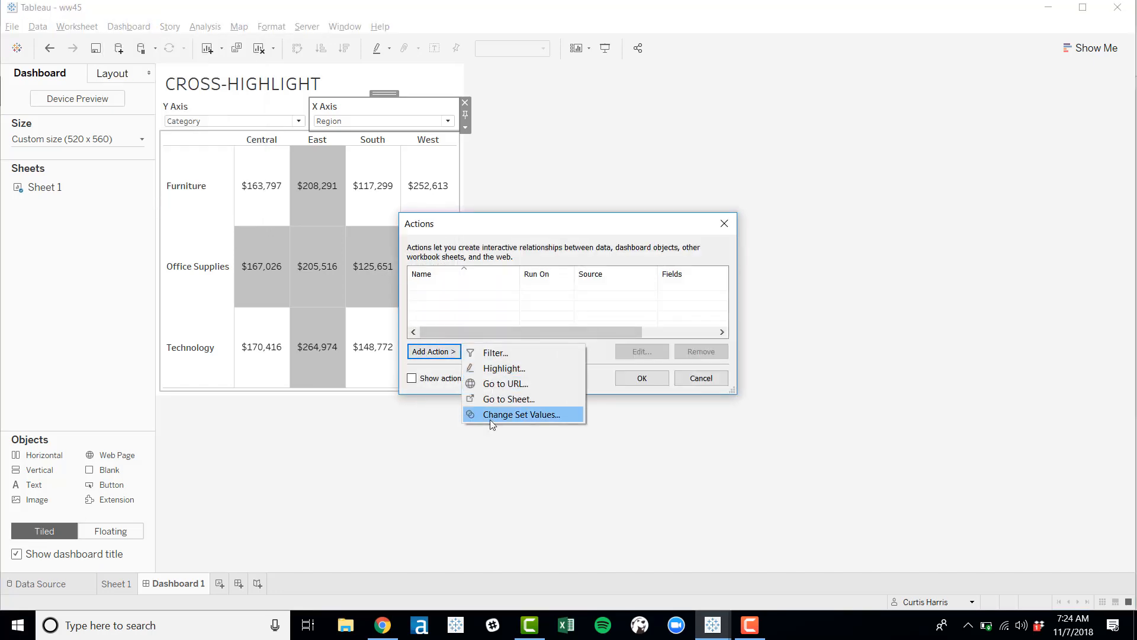
click(489, 415)
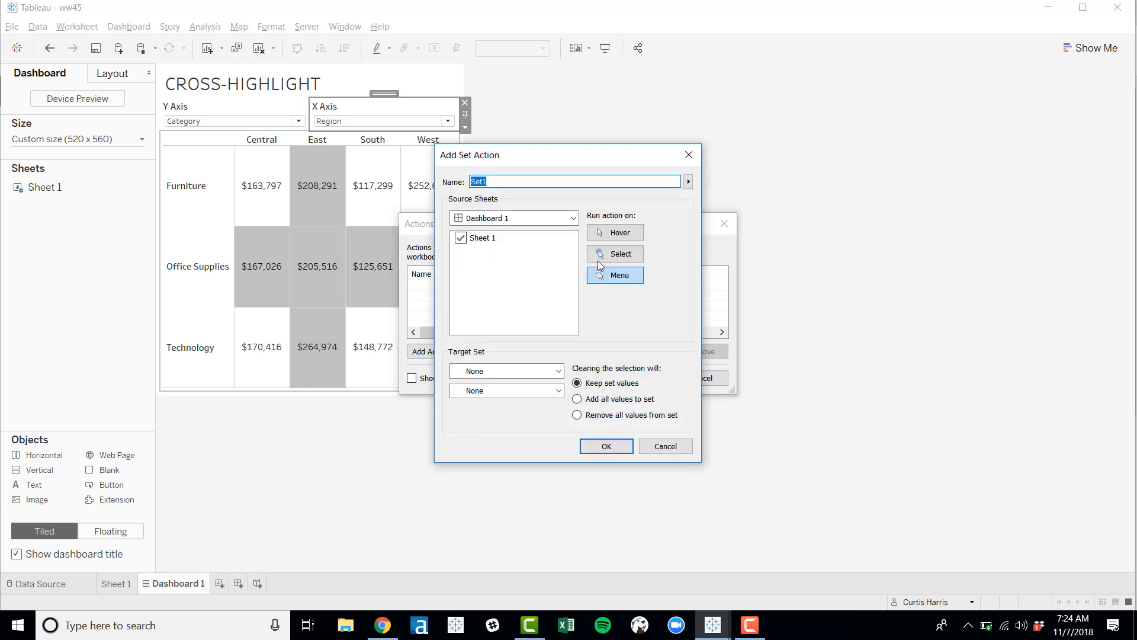
click(599, 260)
click(505, 370)
click(482, 400)
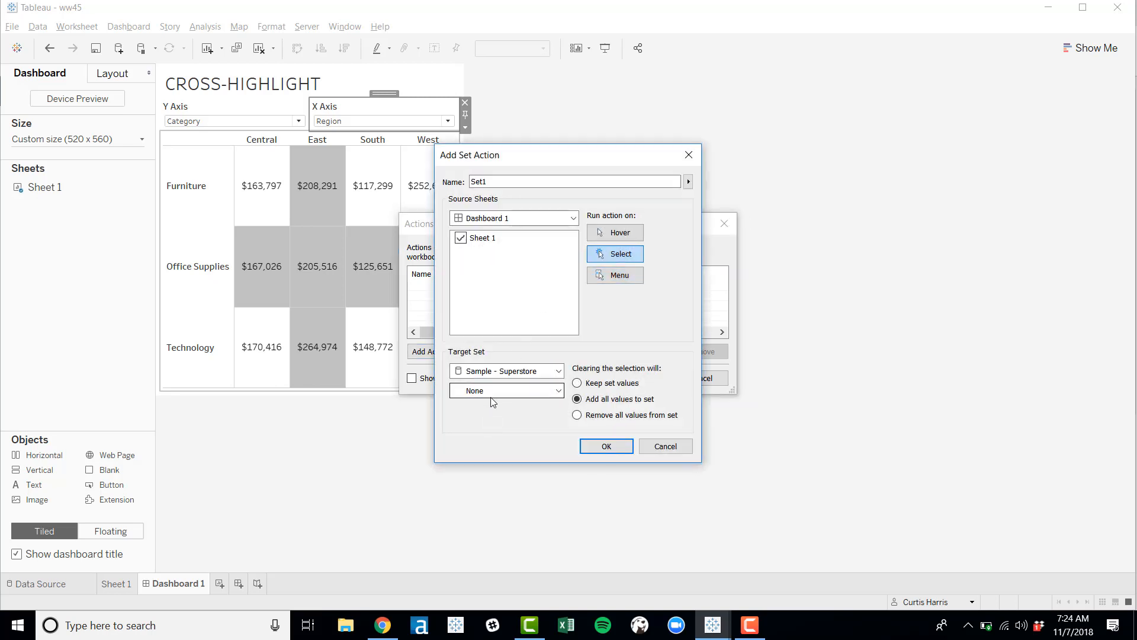
click(490, 391)
click(490, 428)
Make the set action run on hover and name it Change X.
click(621, 233)
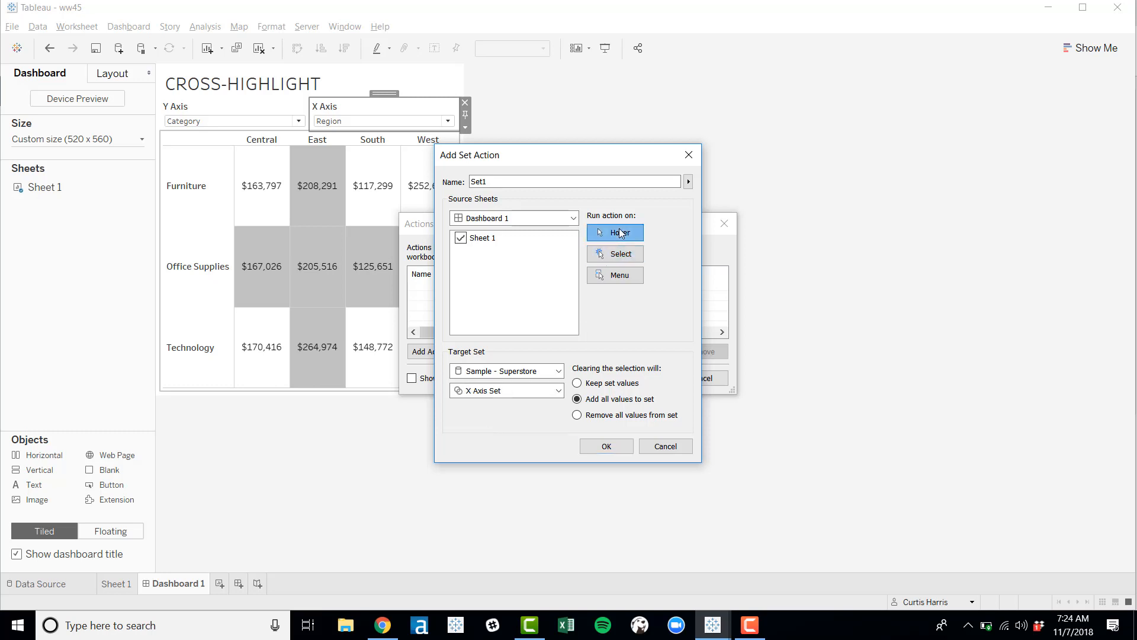
double_click(599, 176)
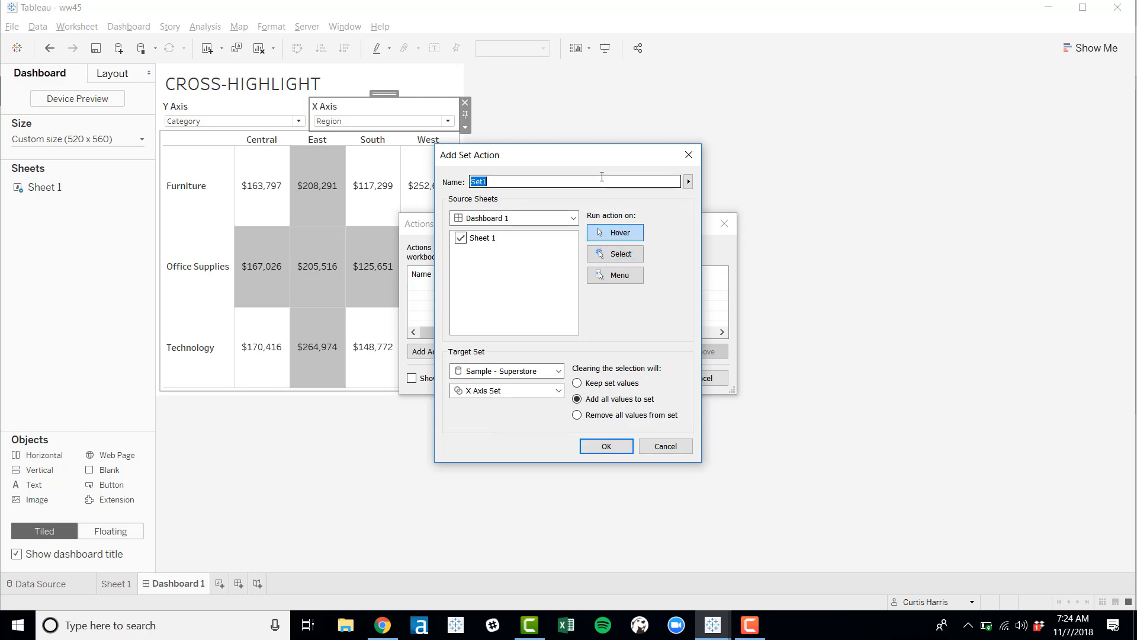
text(Change X)
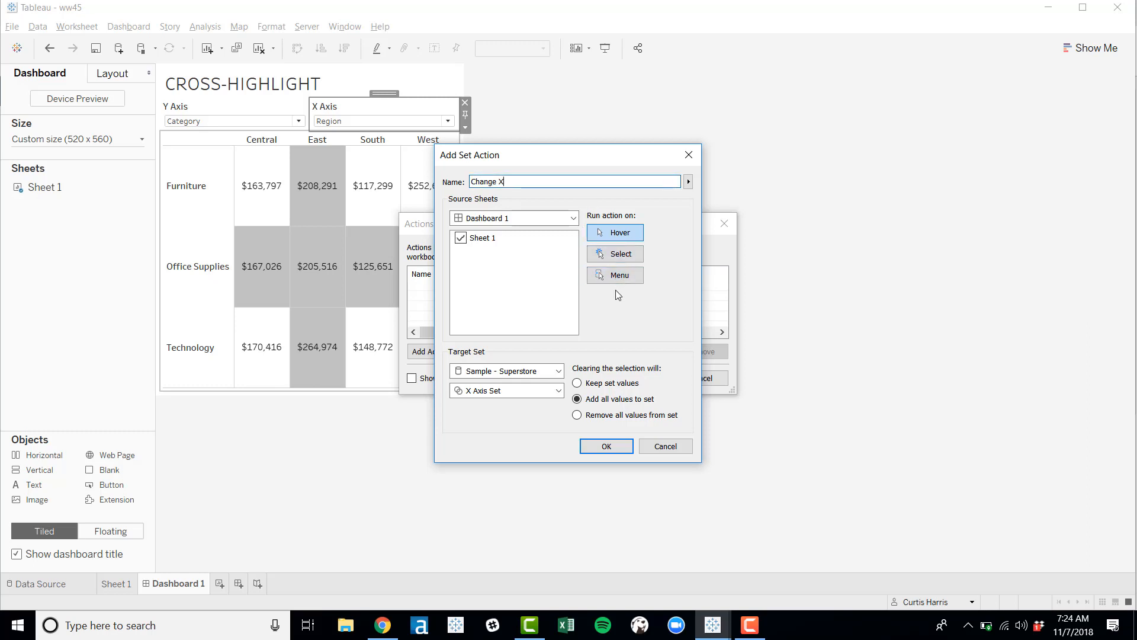
Check the published Cross-Highlight dashboard's hover behavior in Chrome, and return to the set action settings in Tableau.
key(alt+Tab)
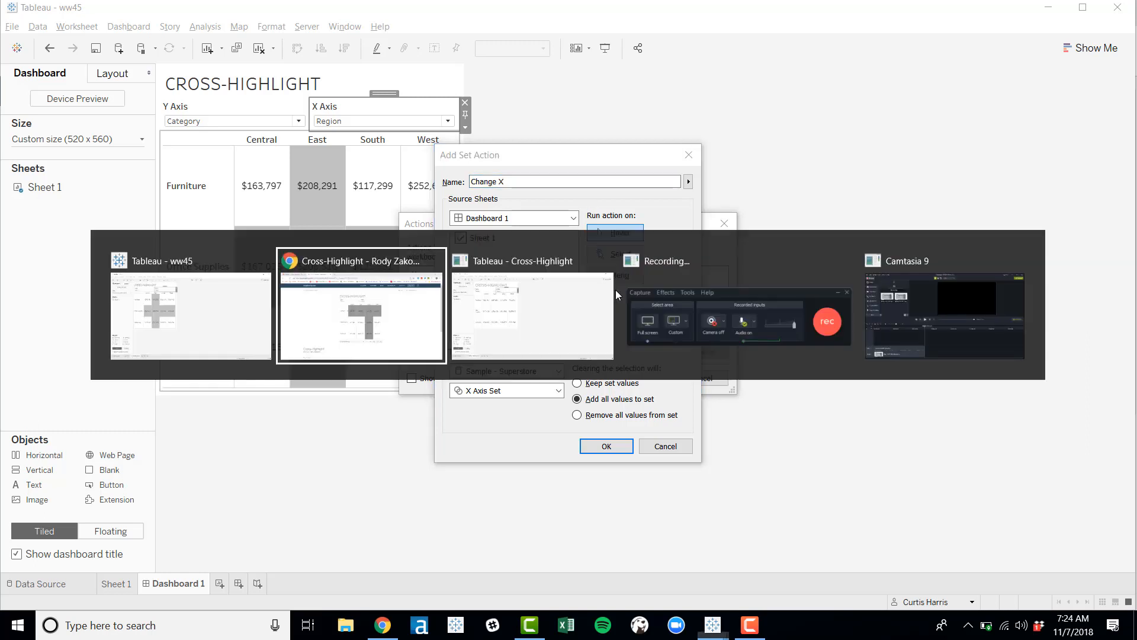
click(616, 379)
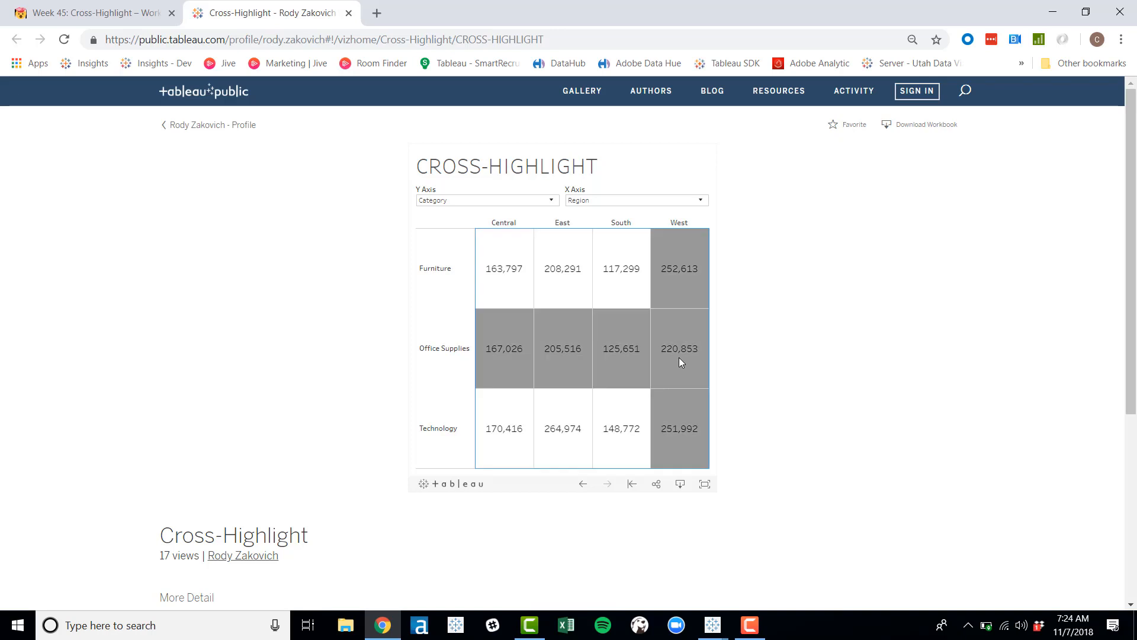
key(alt+Tab)
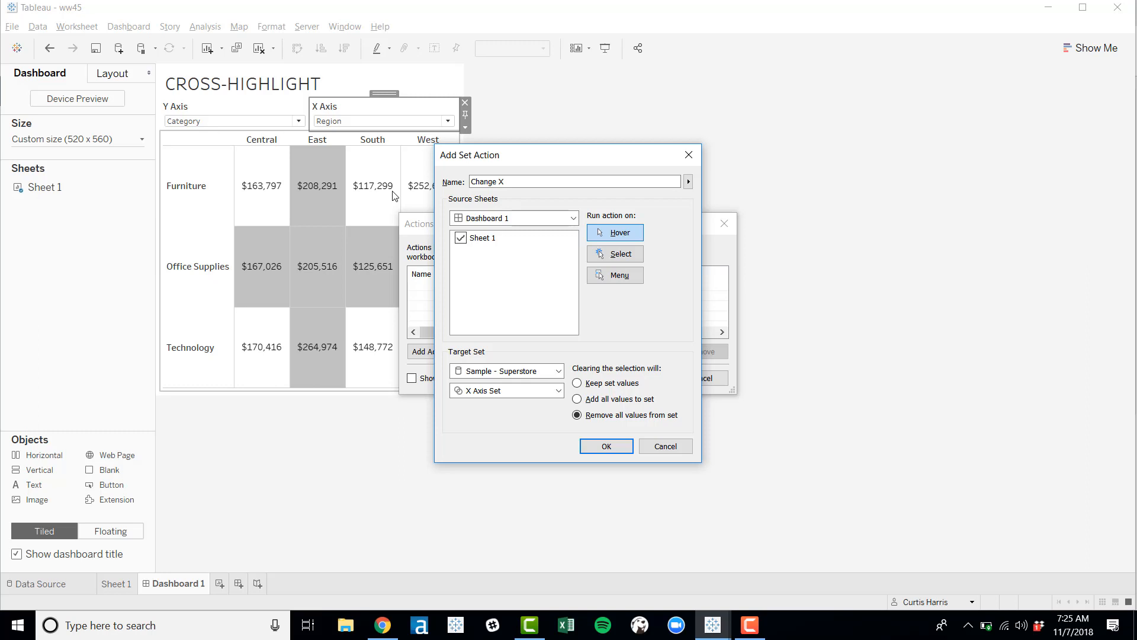
Save the Change X action and add another set action named Change Y that runs on hover.
click(605, 447)
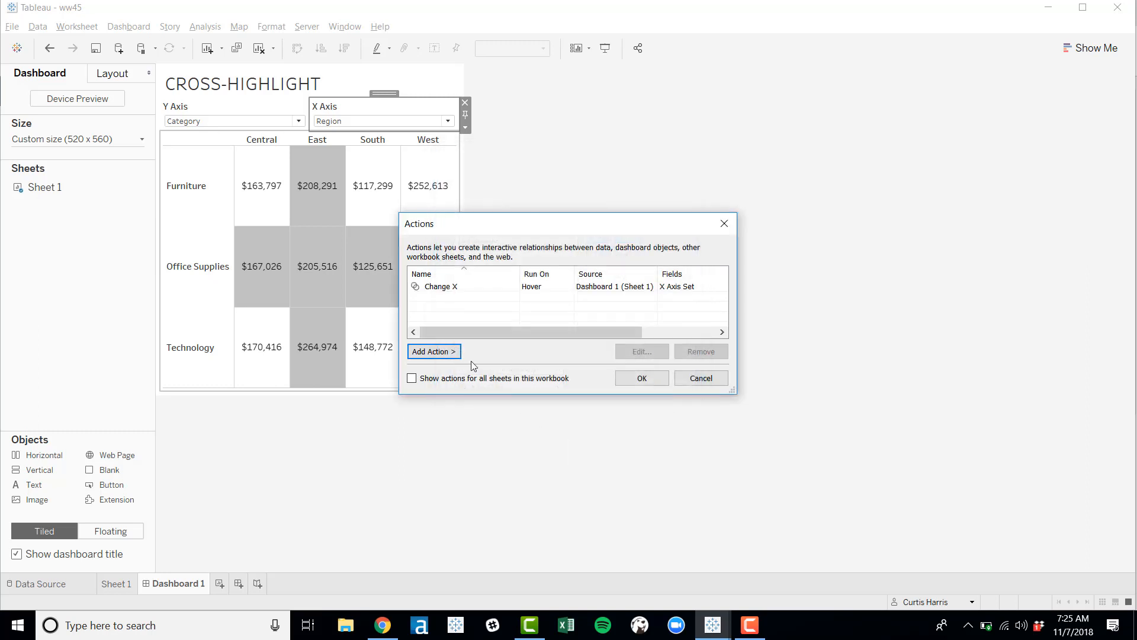
click(434, 351)
click(488, 415)
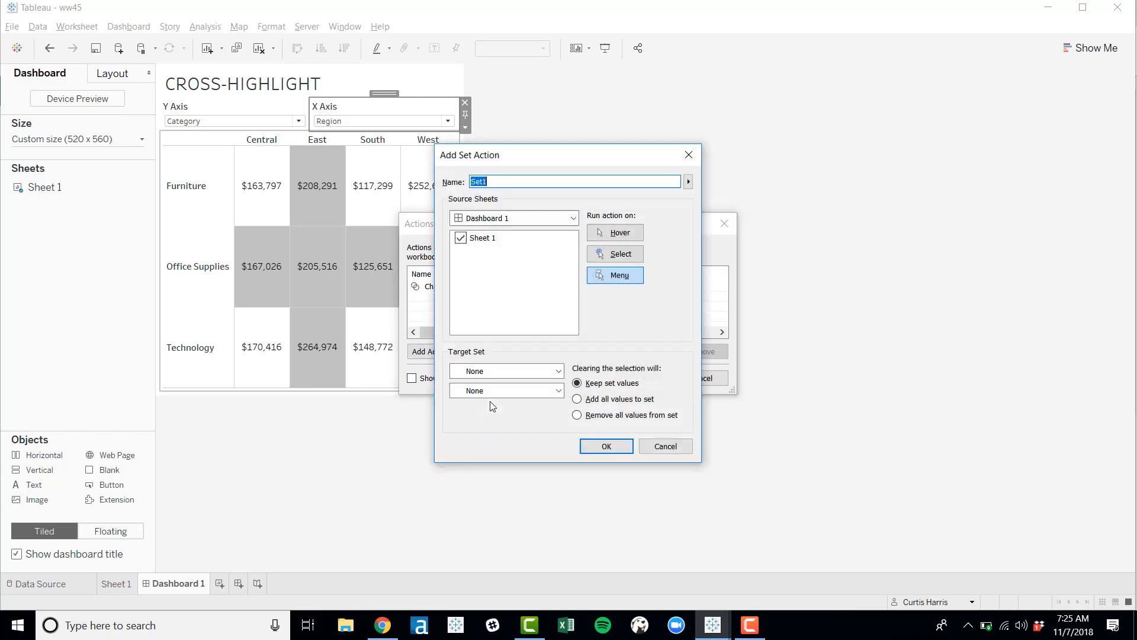
text(Change Y)
click(616, 234)
Target Change Y at the Y Axis Set of Sample - Superstore, removing all values on clearing, and save the dashboard actions.
click(509, 372)
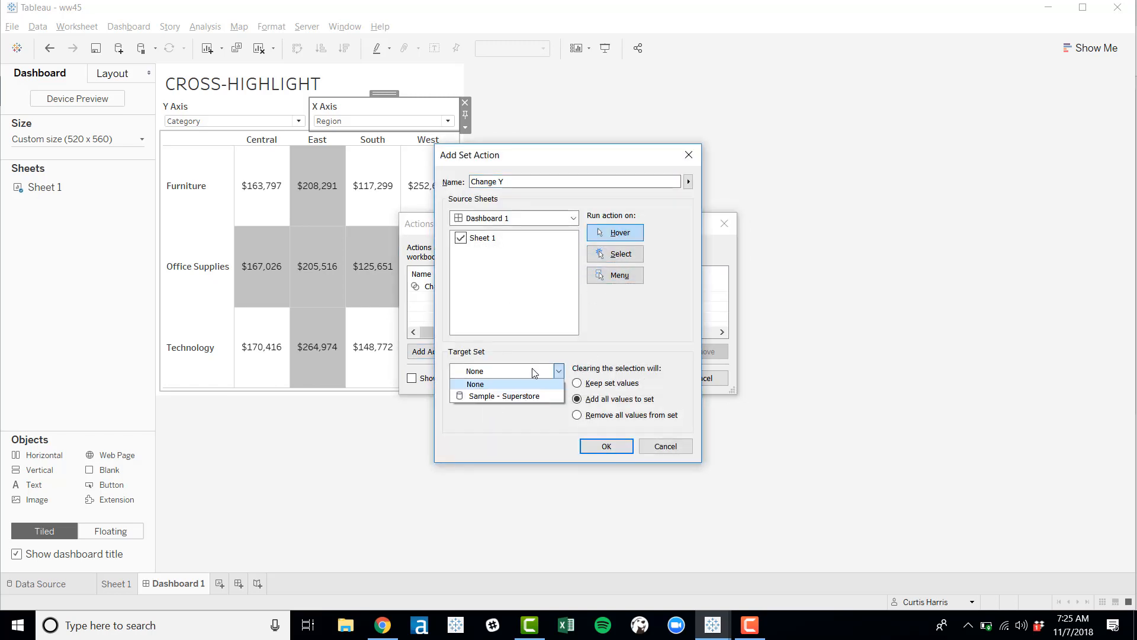
click(506, 397)
click(503, 390)
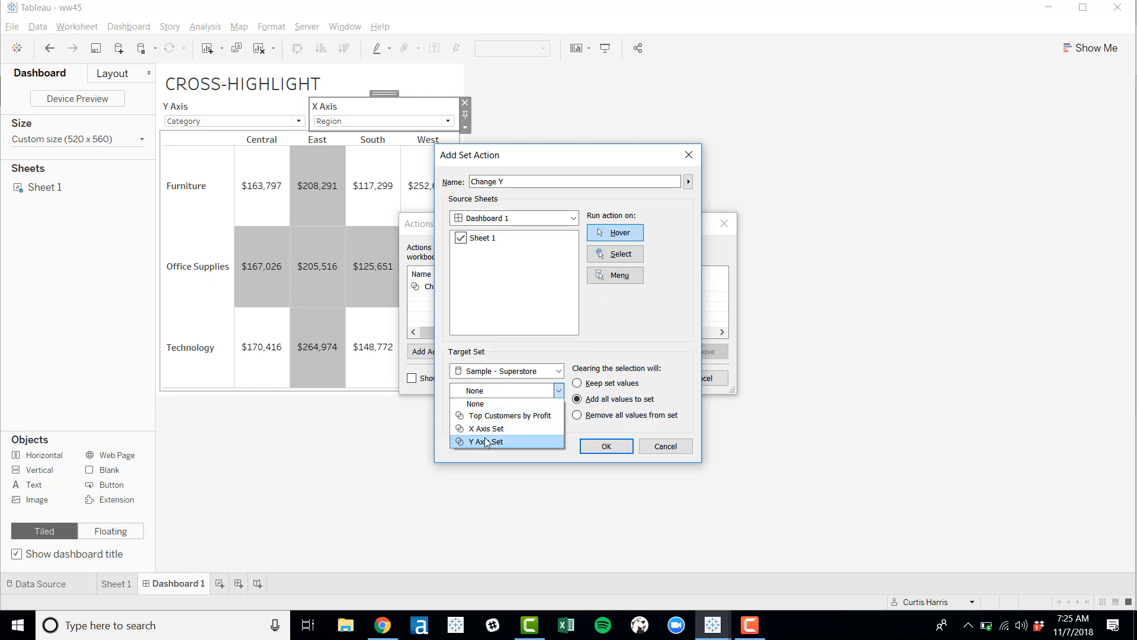
click(501, 441)
click(577, 415)
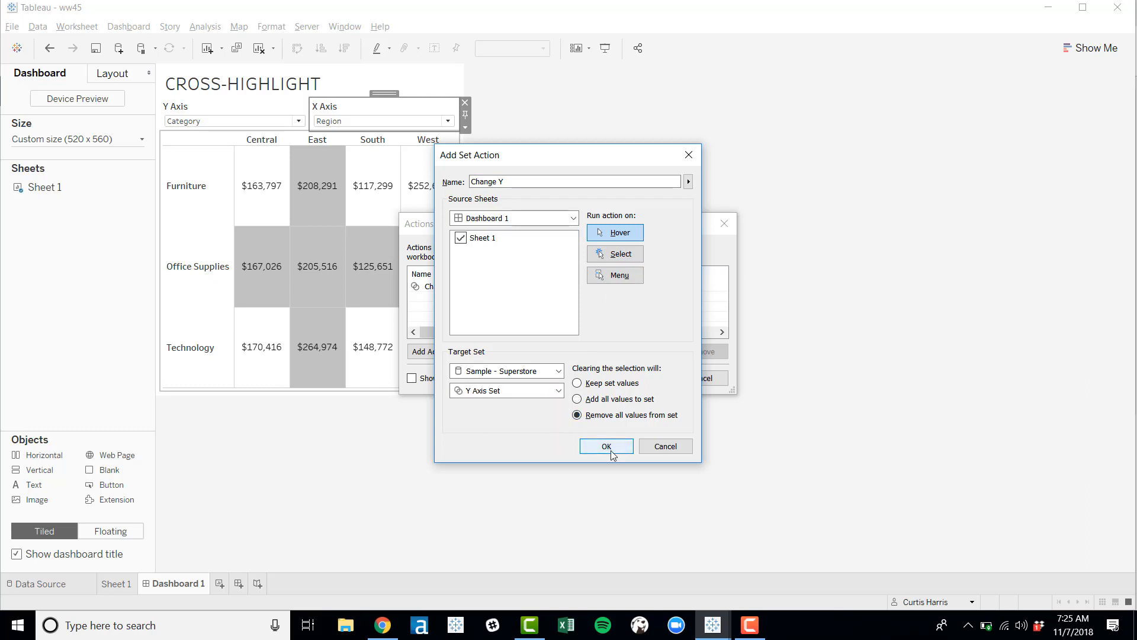
click(607, 446)
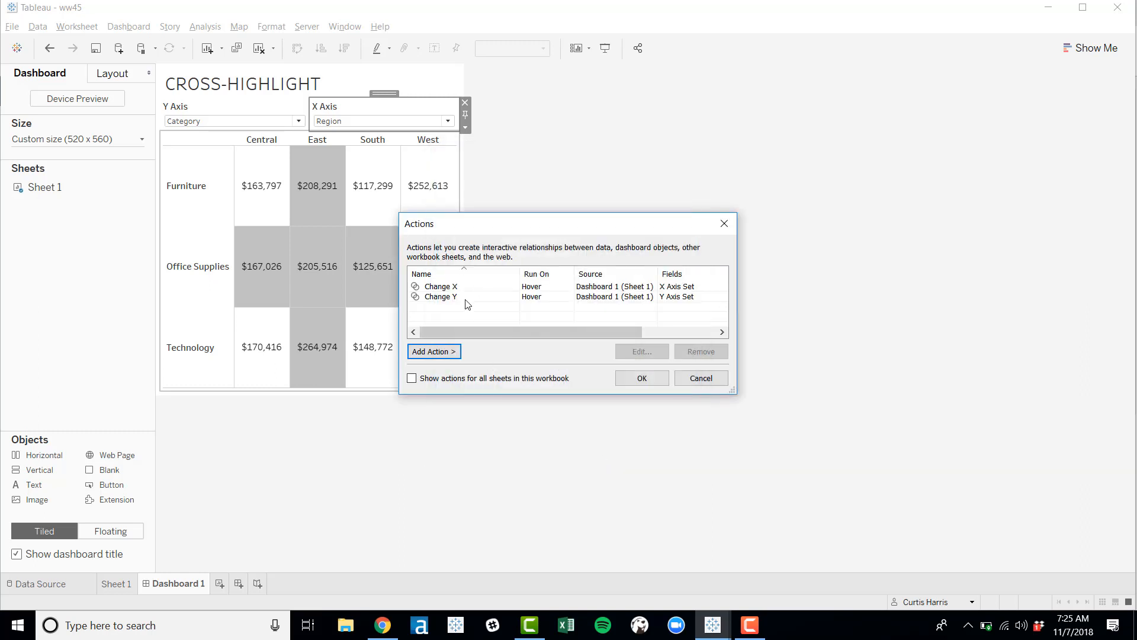
click(631, 379)
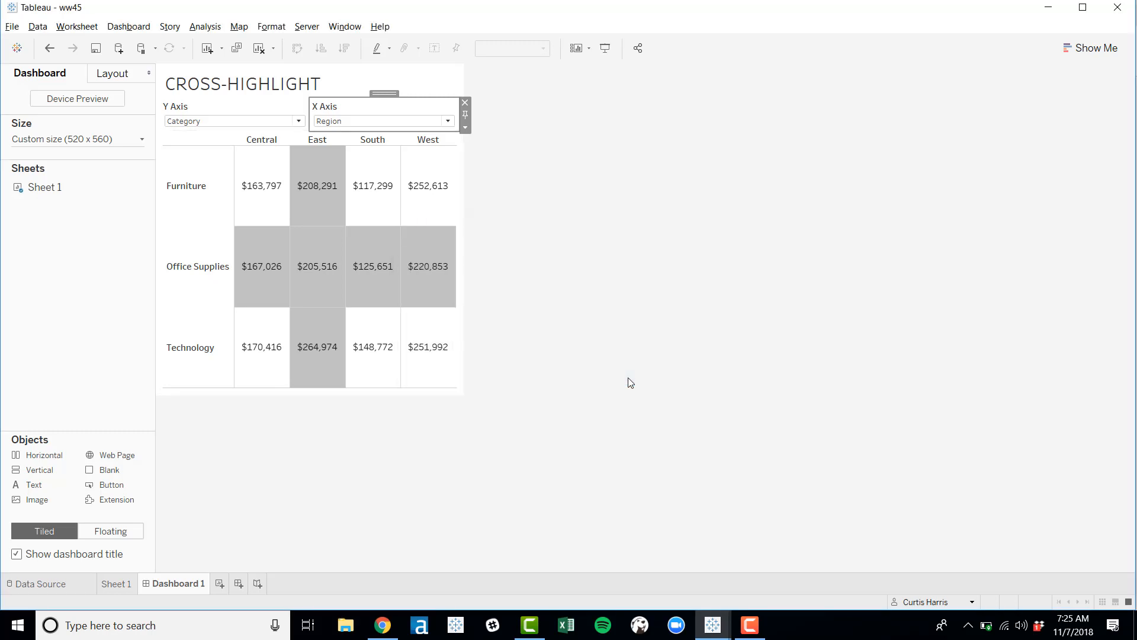
Test the cross-highlighting on several table cells and compare it with the published Cross-Highlight dashboard in the browser.
click(437, 189)
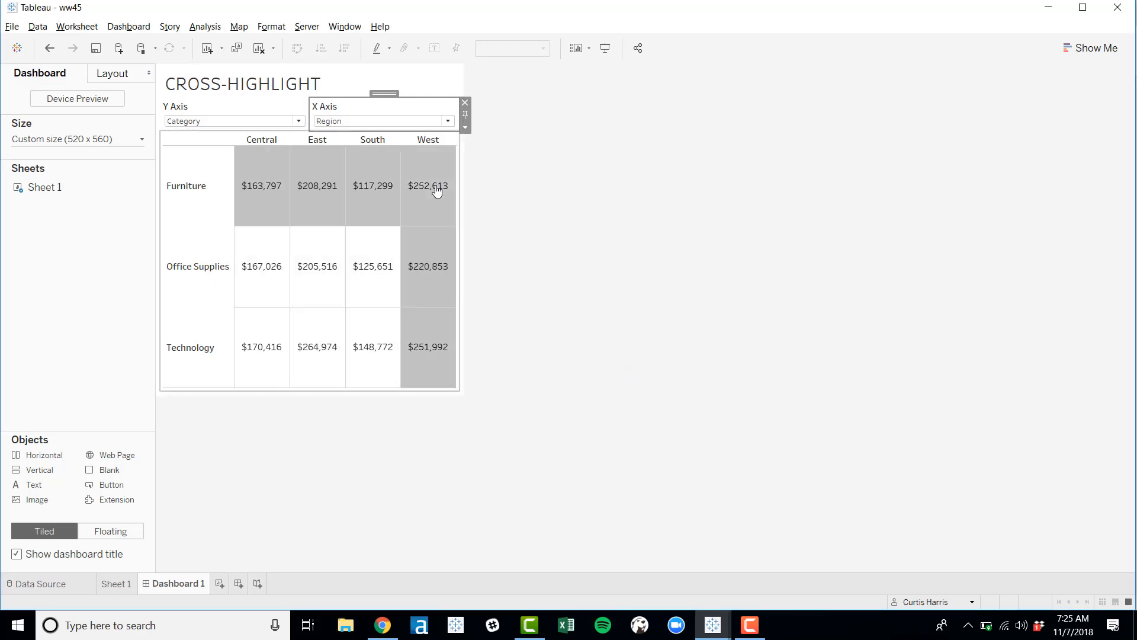
click(375, 256)
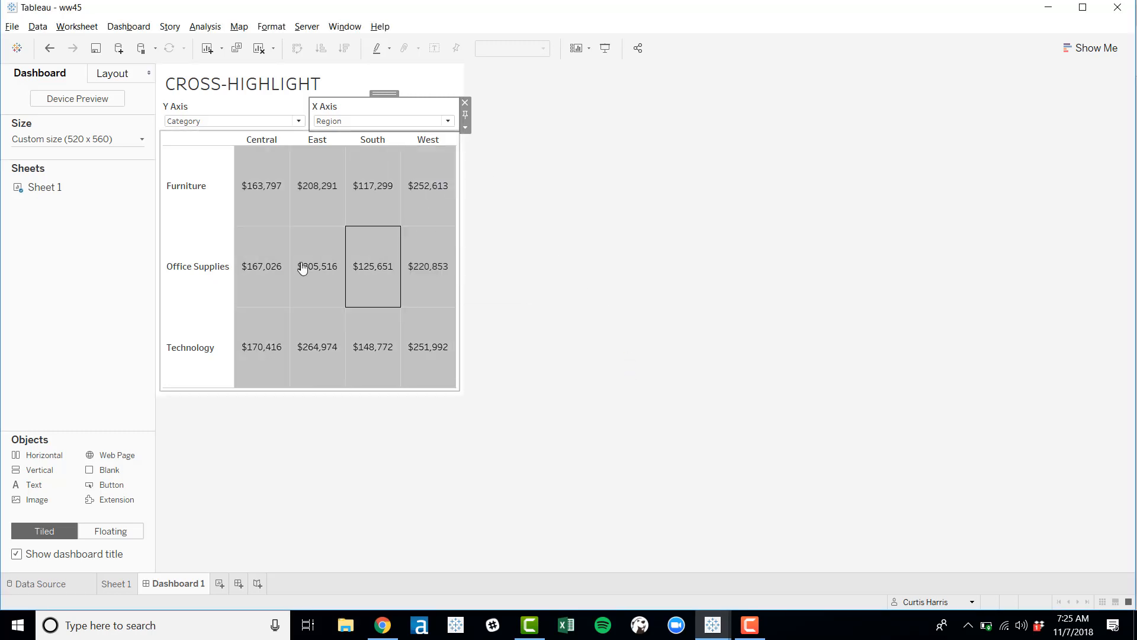
click(302, 262)
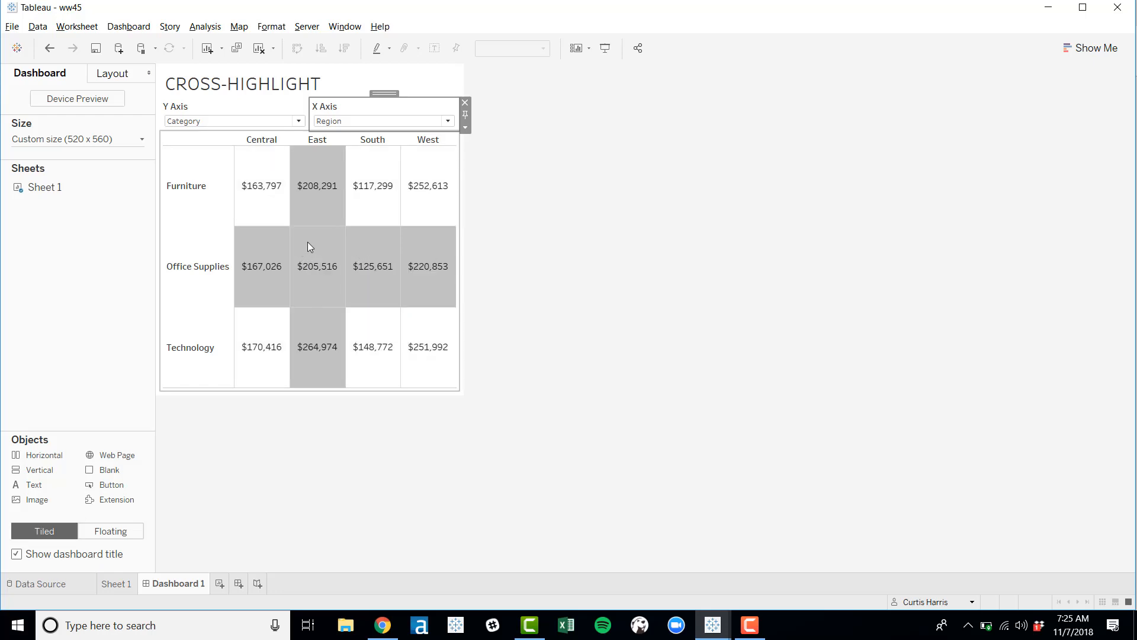
click(366, 254)
click(373, 220)
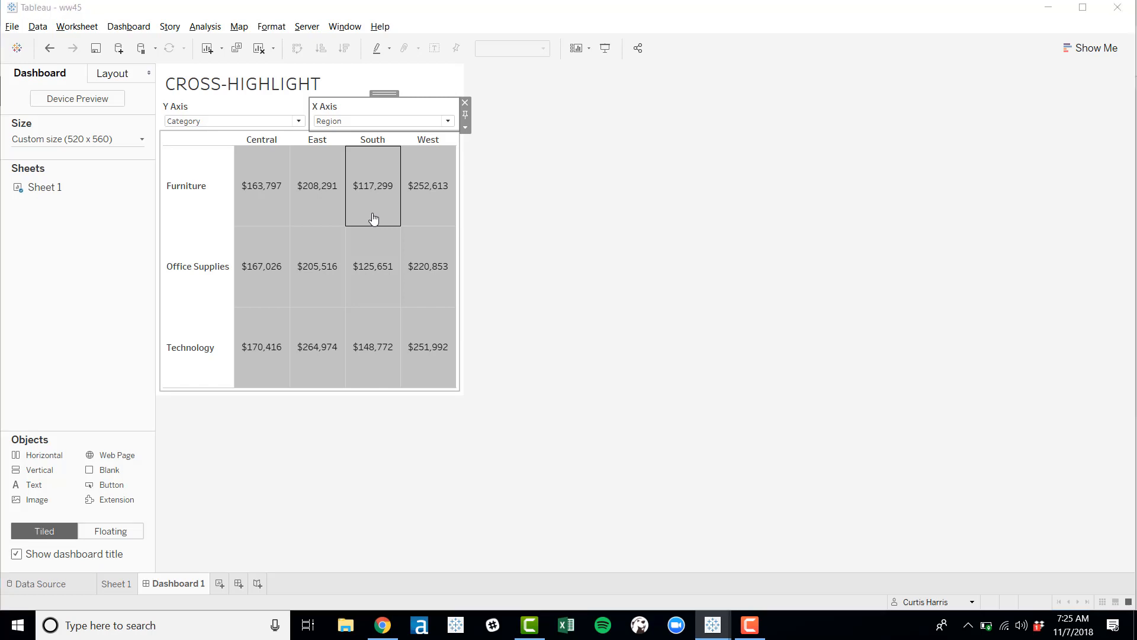
key(alt+Tab)
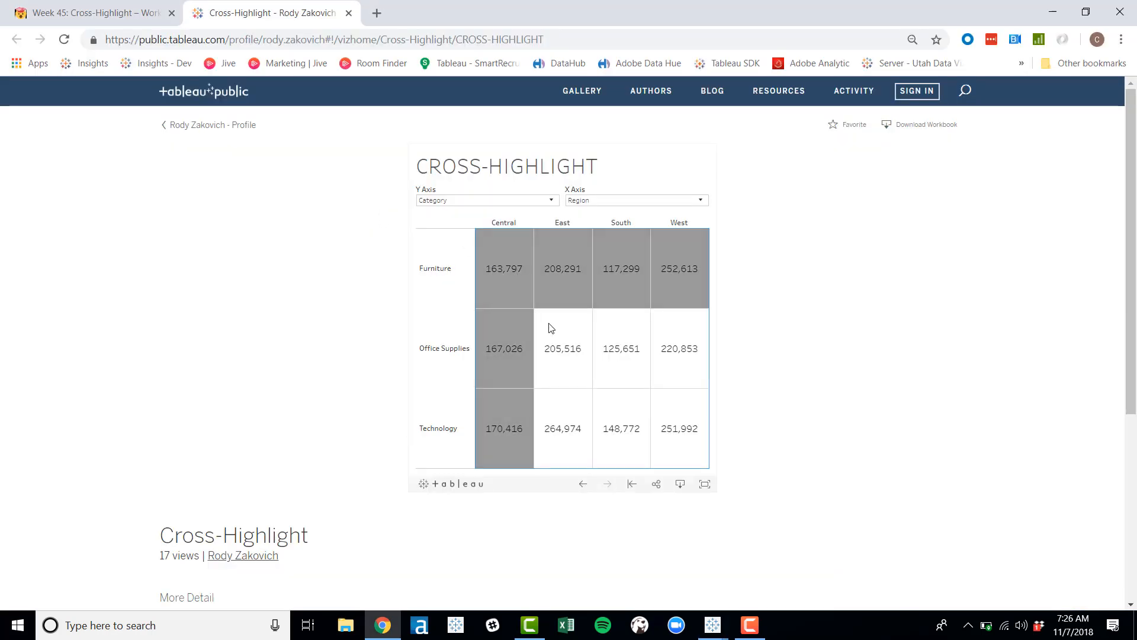
key(alt+Tab)
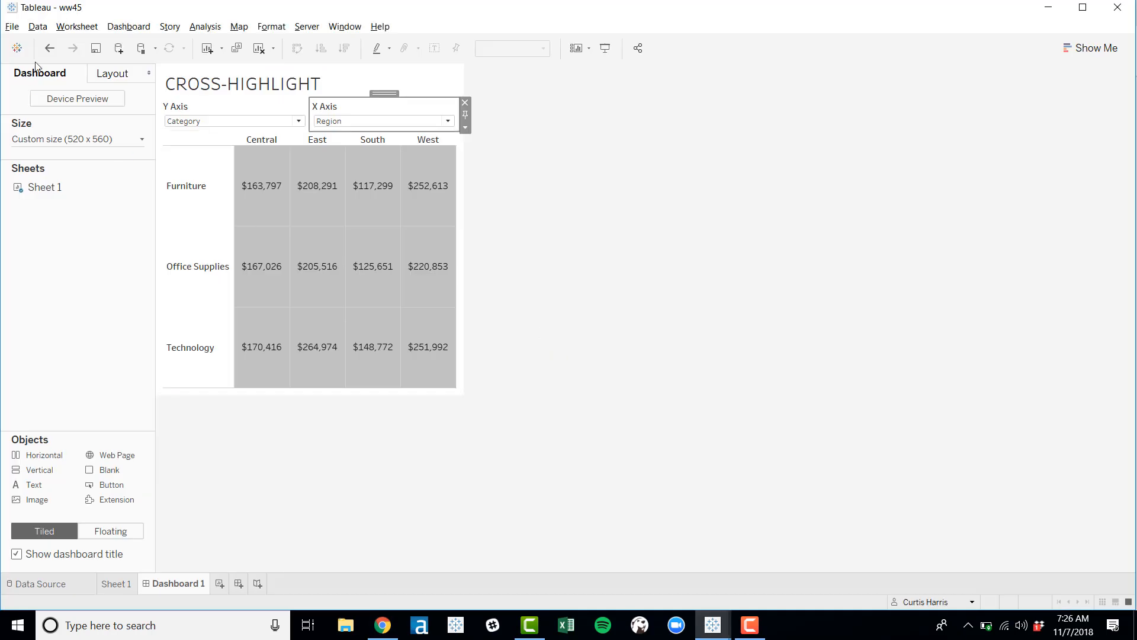
Edit the Change X set action so that clearing the selection keeps the set values.
click(128, 26)
click(132, 195)
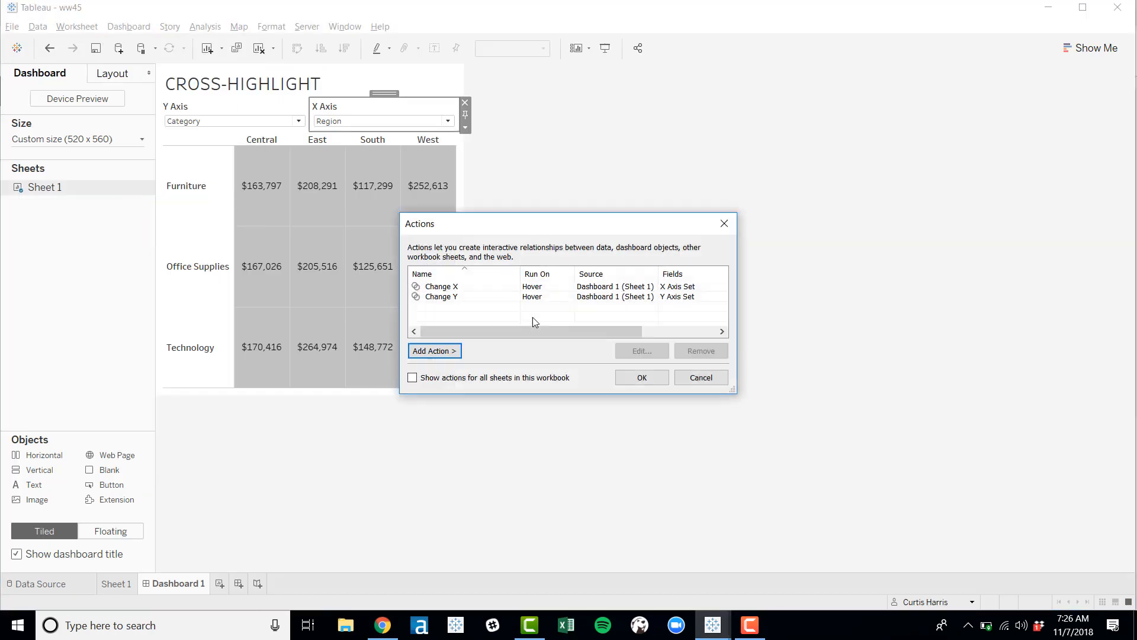
click(466, 288)
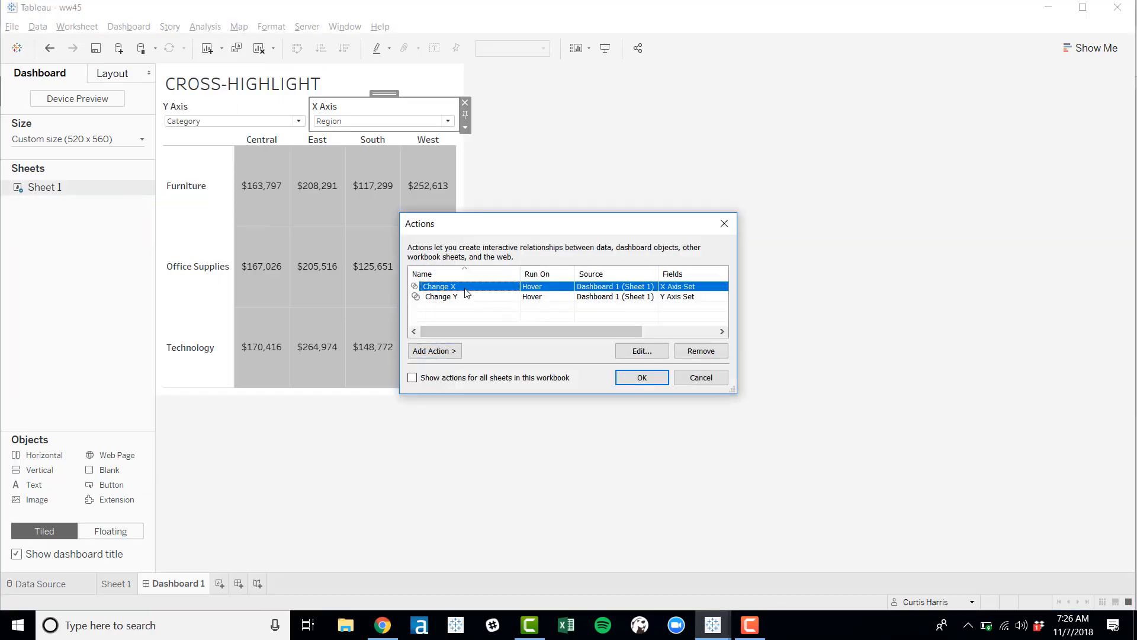
click(641, 351)
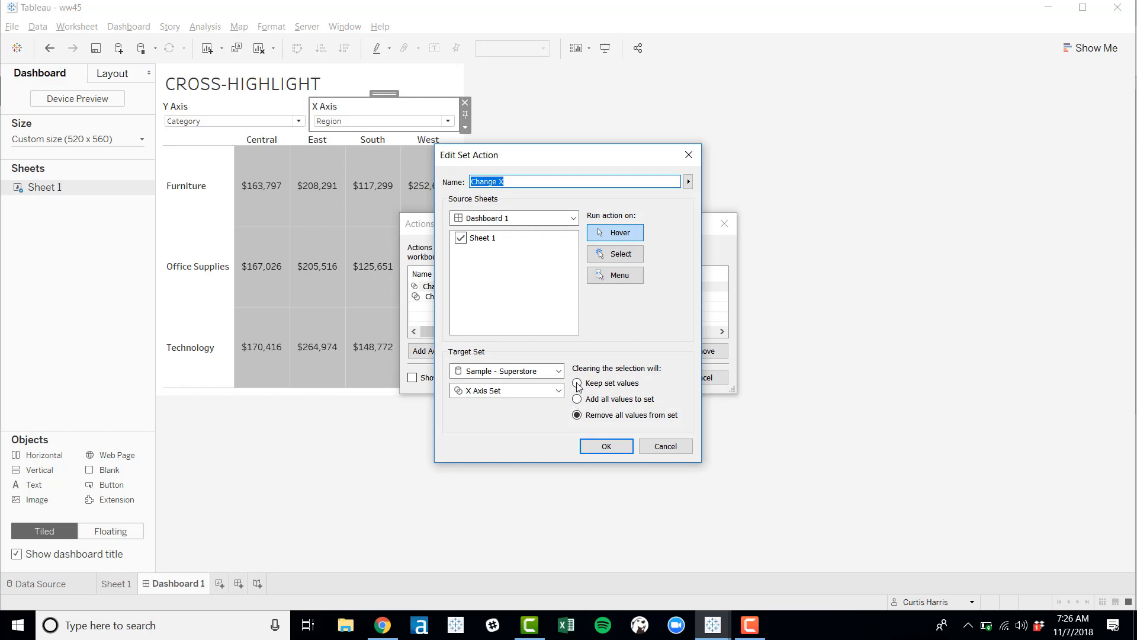
click(577, 383)
click(602, 446)
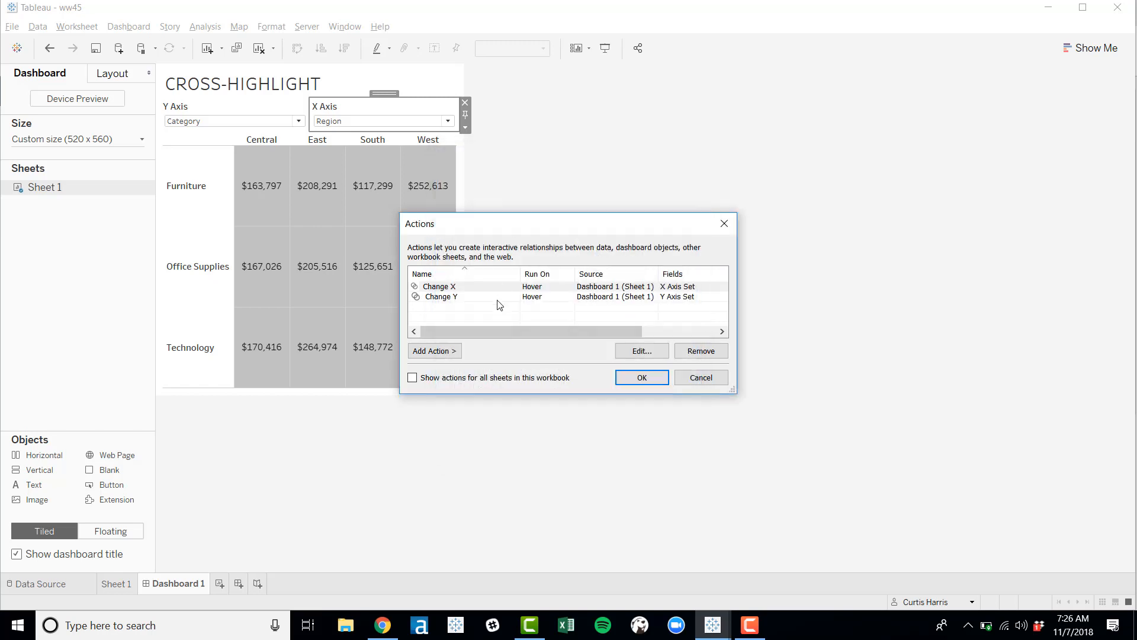
Edit the Change Y set action to keep set values when the selection clears, and apply the dashboard actions.
click(489, 297)
click(642, 351)
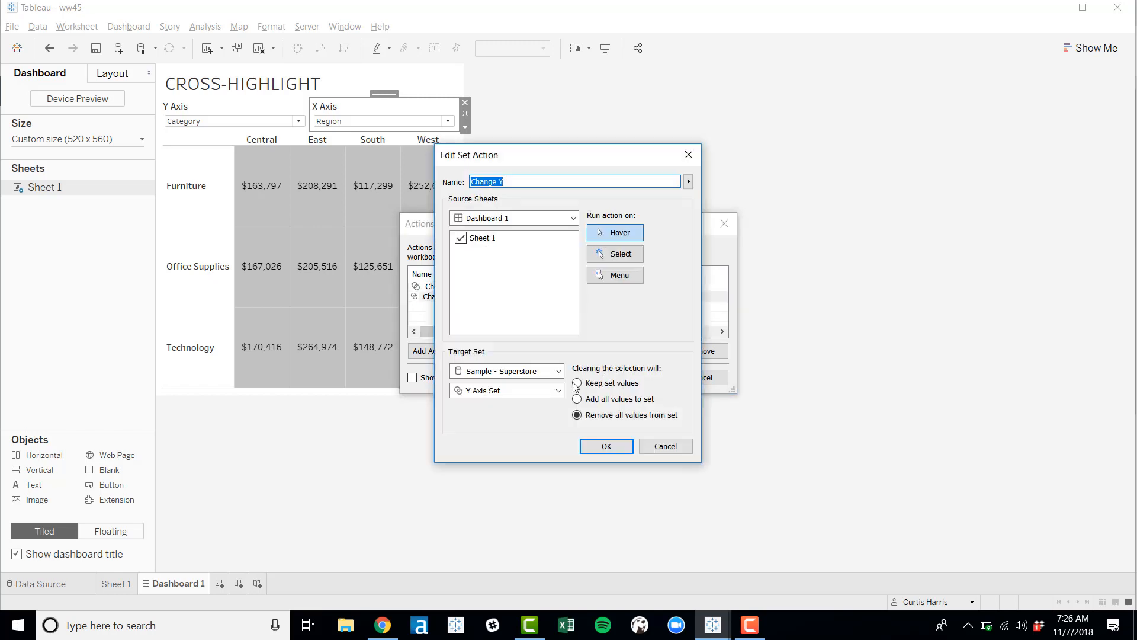
click(582, 385)
click(602, 447)
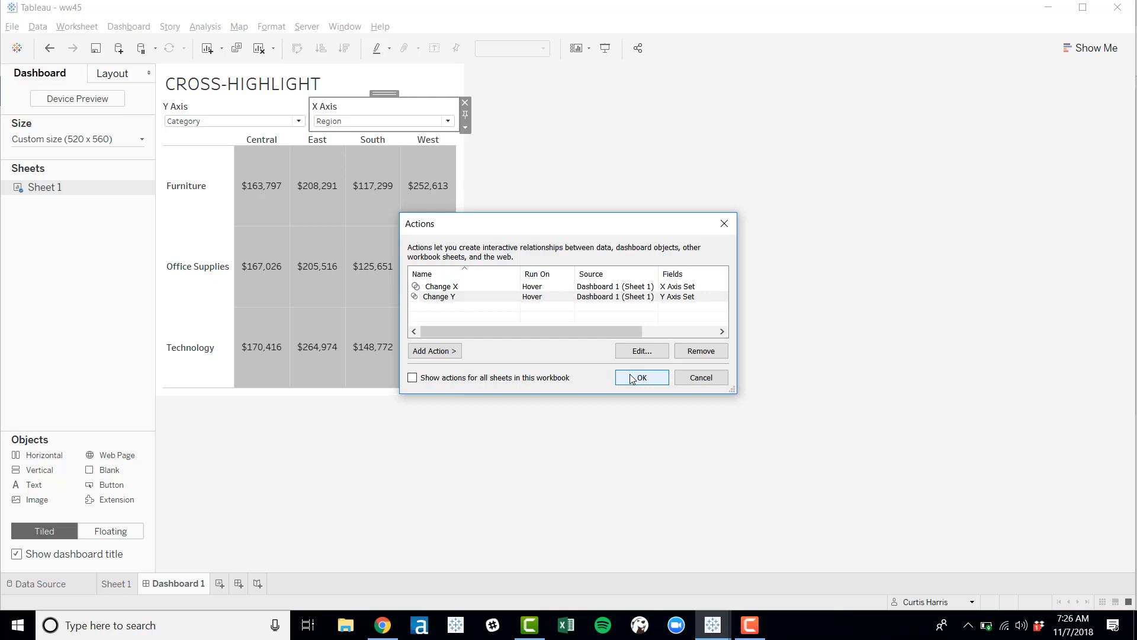
click(642, 378)
Test how the row and column highlighting follows the pointer across different cells and outside the table.
mouse_move(395, 206)
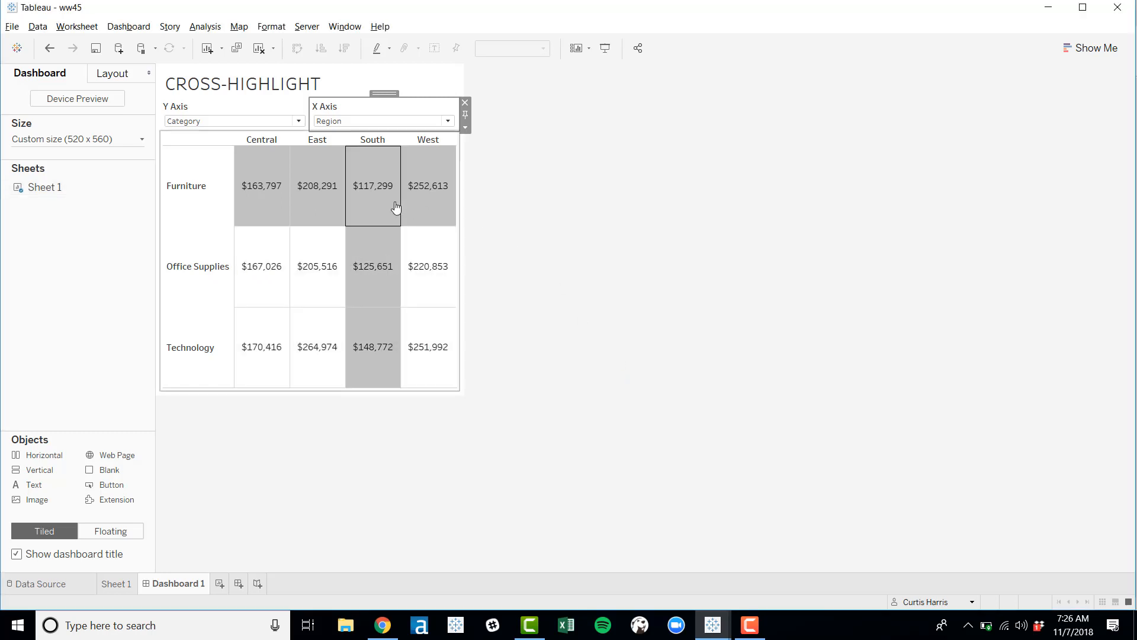
mouse_move(324, 272)
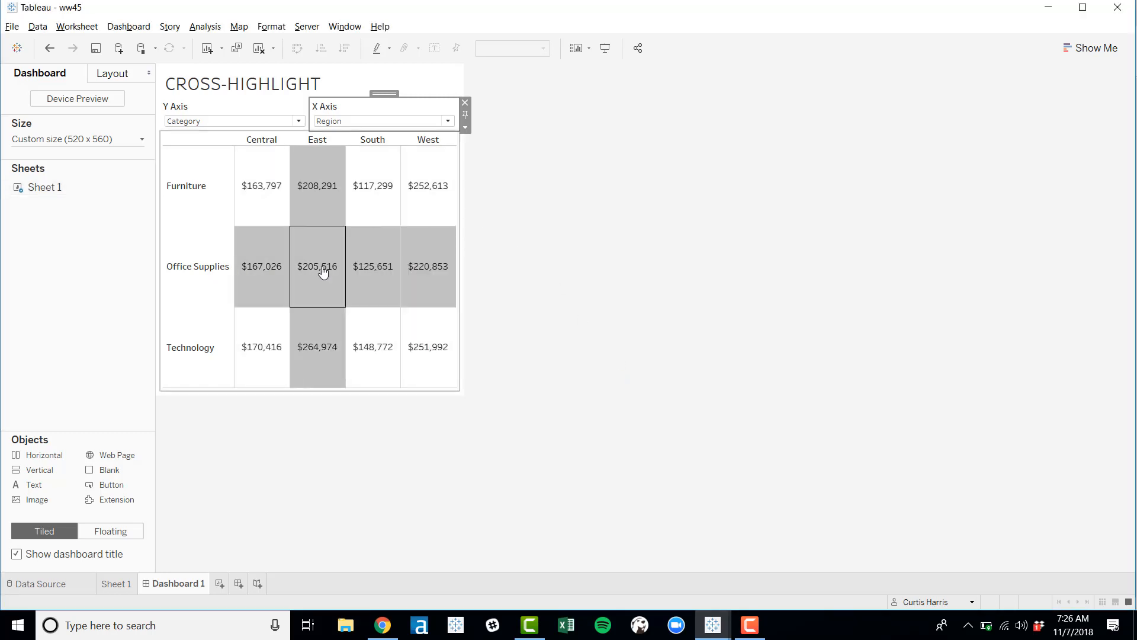
mouse_move(364, 359)
mouse_move(431, 353)
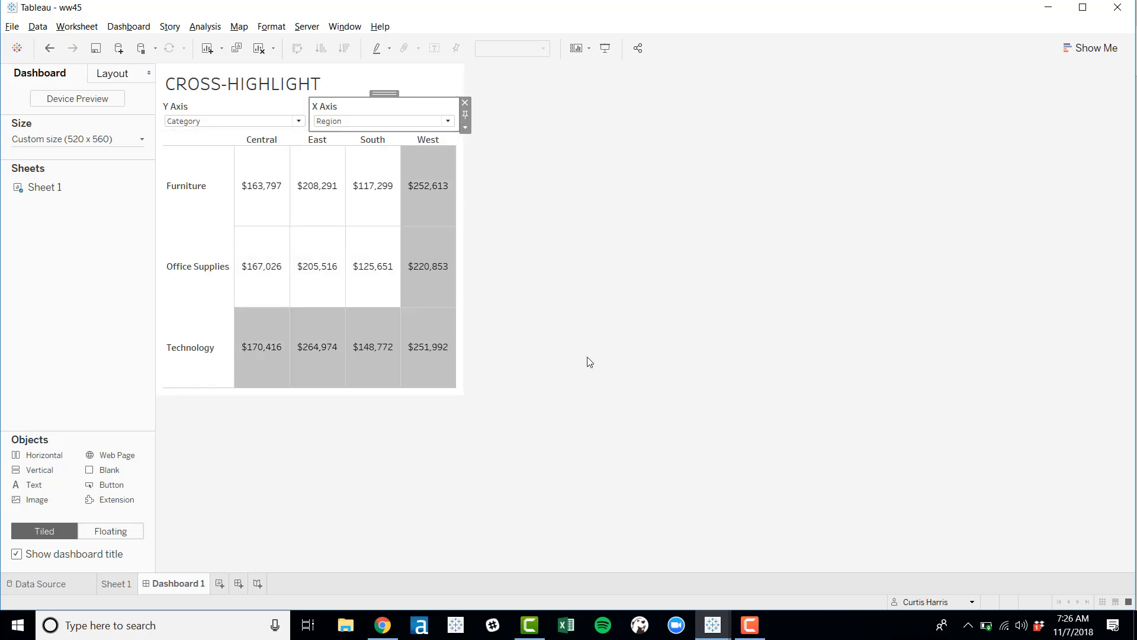
mouse_move(330, 252)
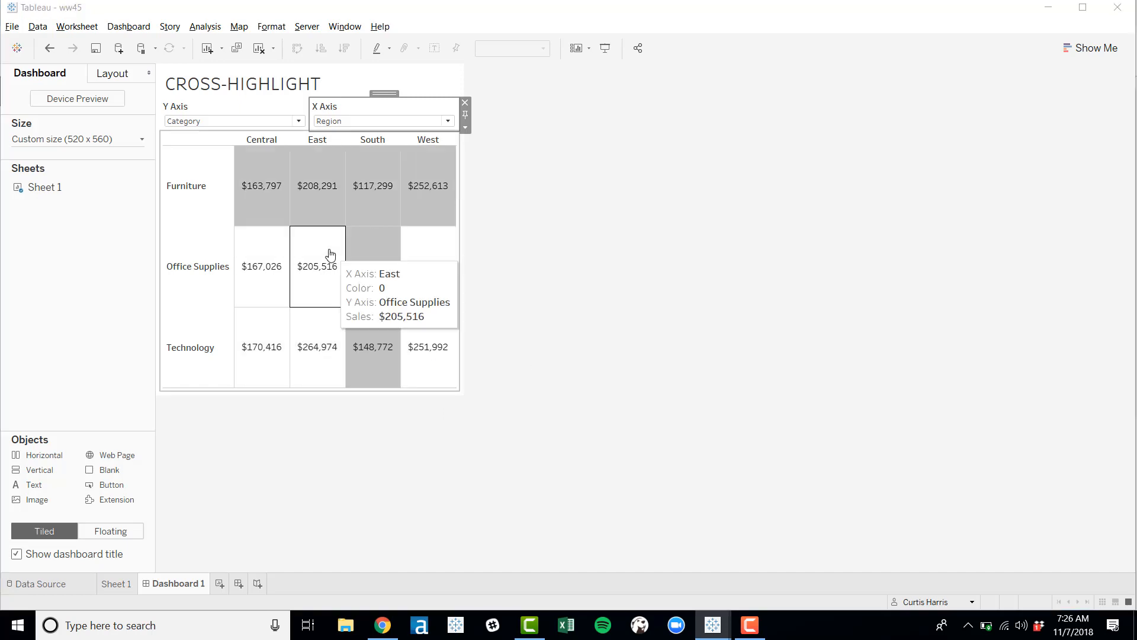
key(alt+Tab)
key(alt+Tab)
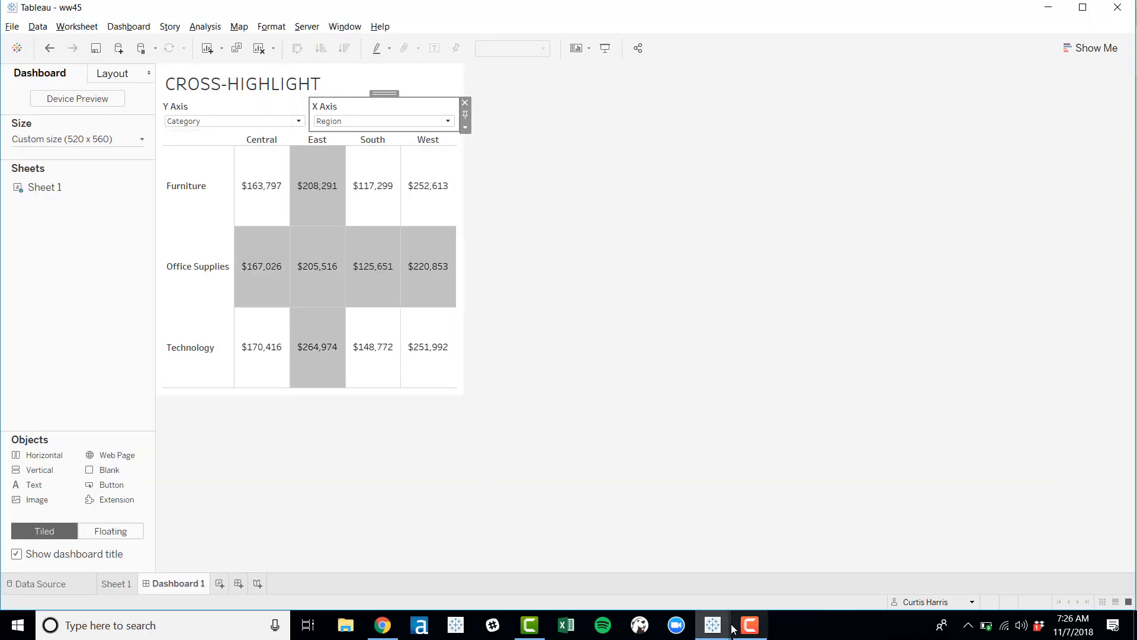
Switch to the Cross-Highlight reference workbook, examine its highlighting on various cells, and compare it with the ww45 dashboard.
click(711, 627)
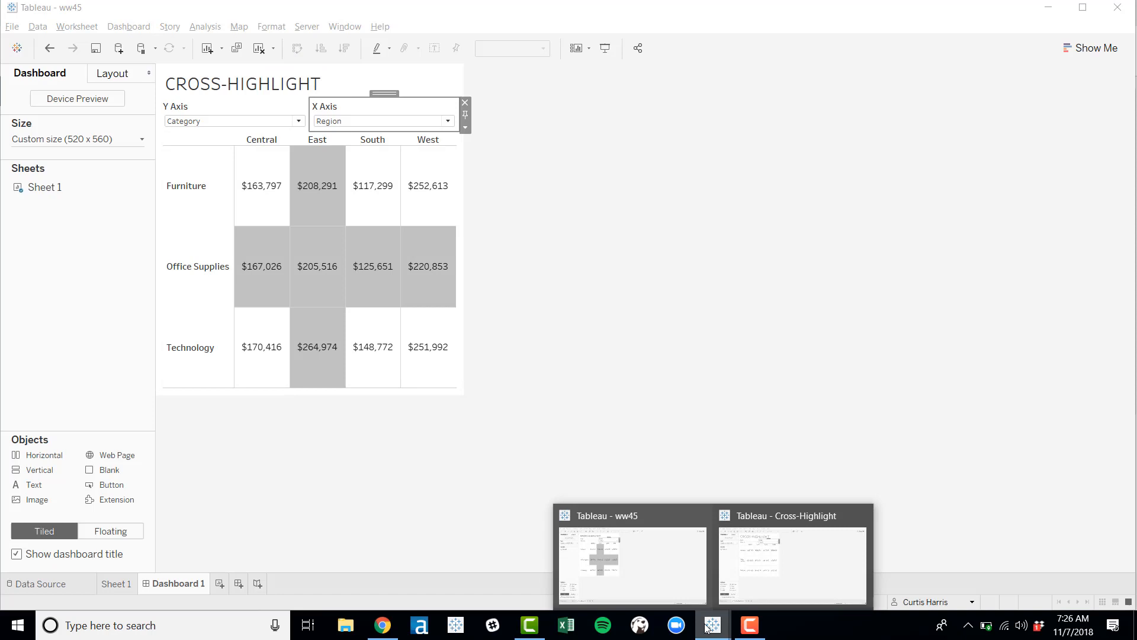
click(787, 591)
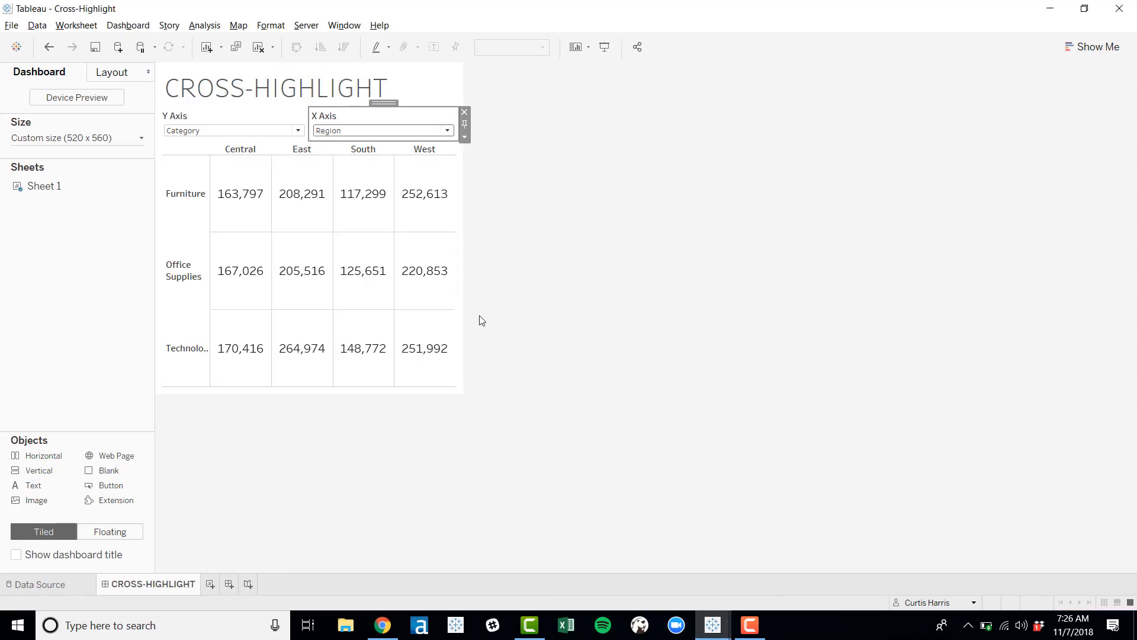
click(545, 271)
click(391, 270)
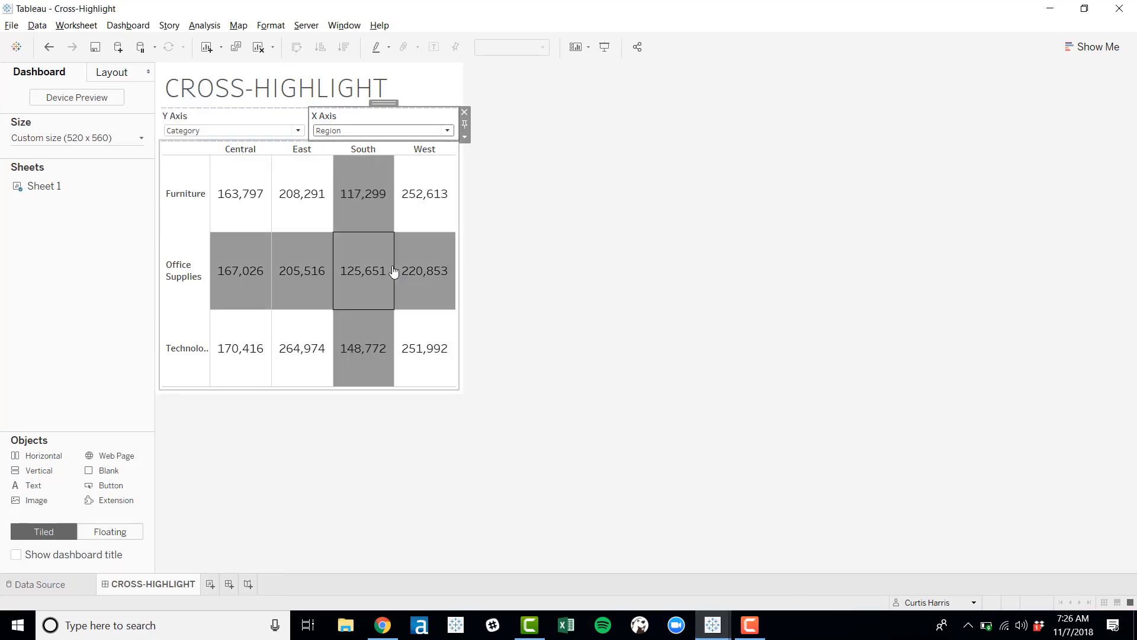
click(298, 283)
click(254, 284)
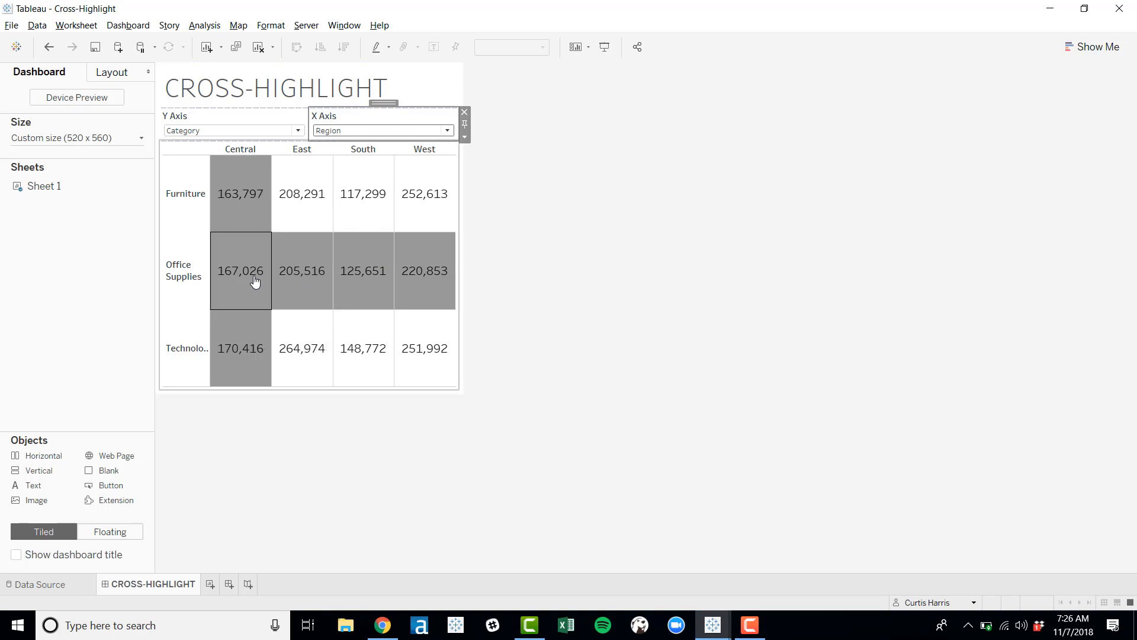
click(241, 353)
click(314, 349)
click(356, 242)
click(358, 198)
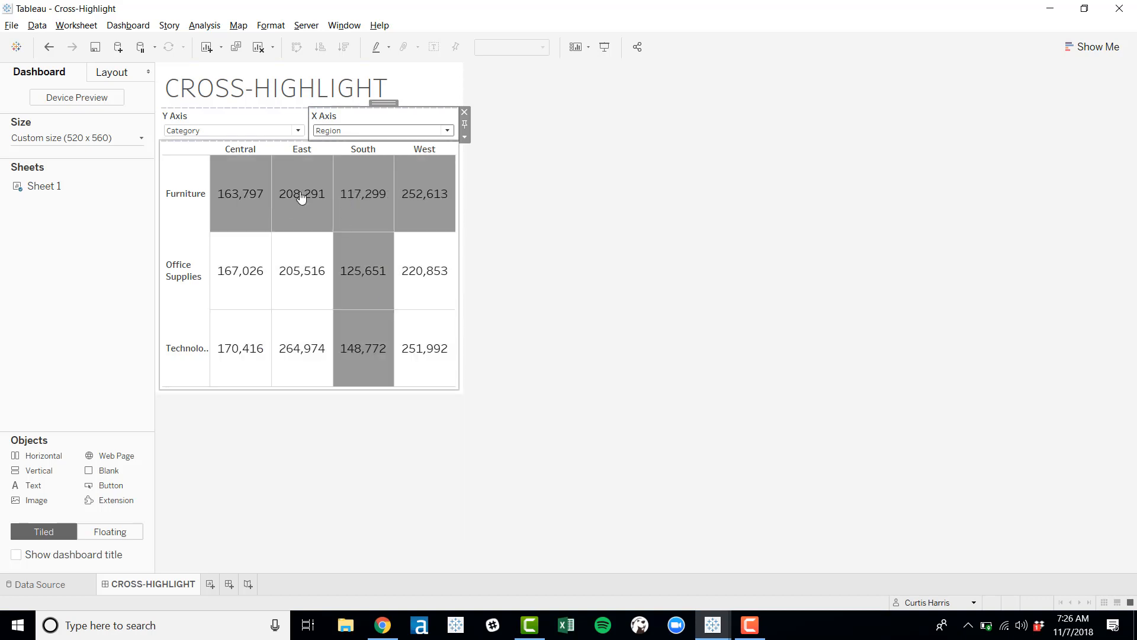
click(301, 197)
click(301, 197)
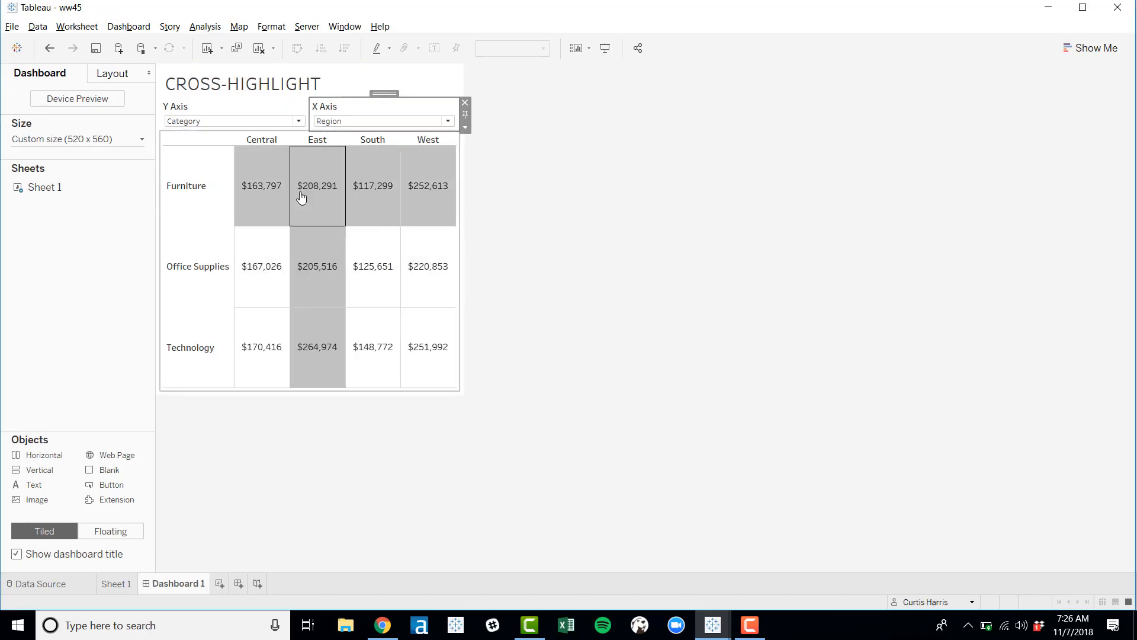
click(272, 265)
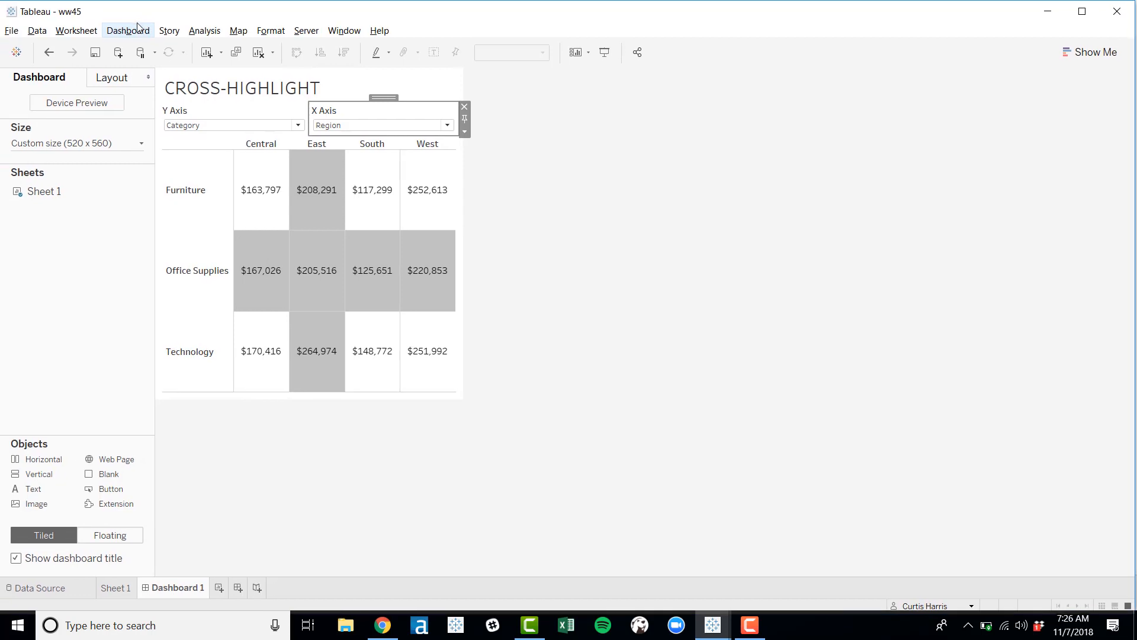
Edit the Change X set action so that clearing the selection adds all values to the set.
click(138, 25)
click(156, 197)
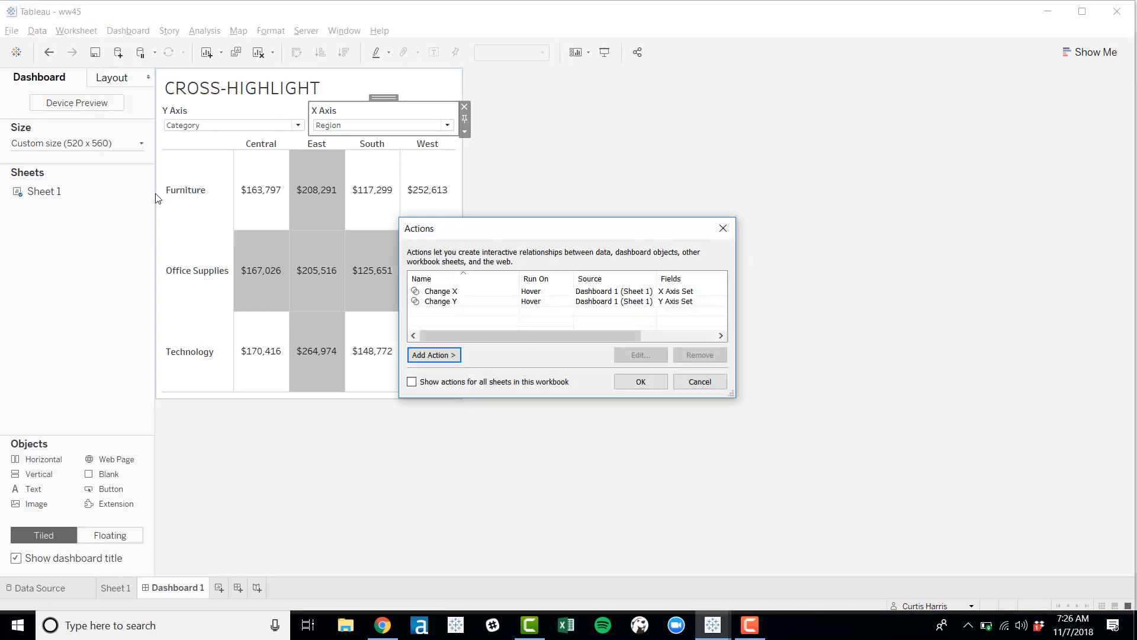
click(560, 291)
click(634, 354)
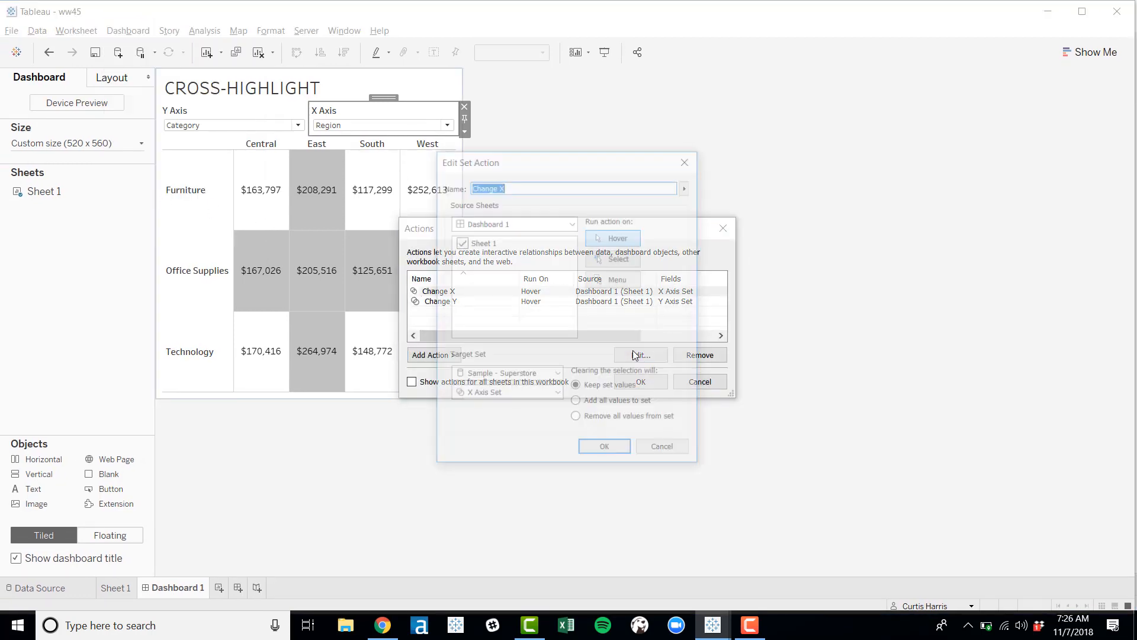
click(576, 403)
click(605, 450)
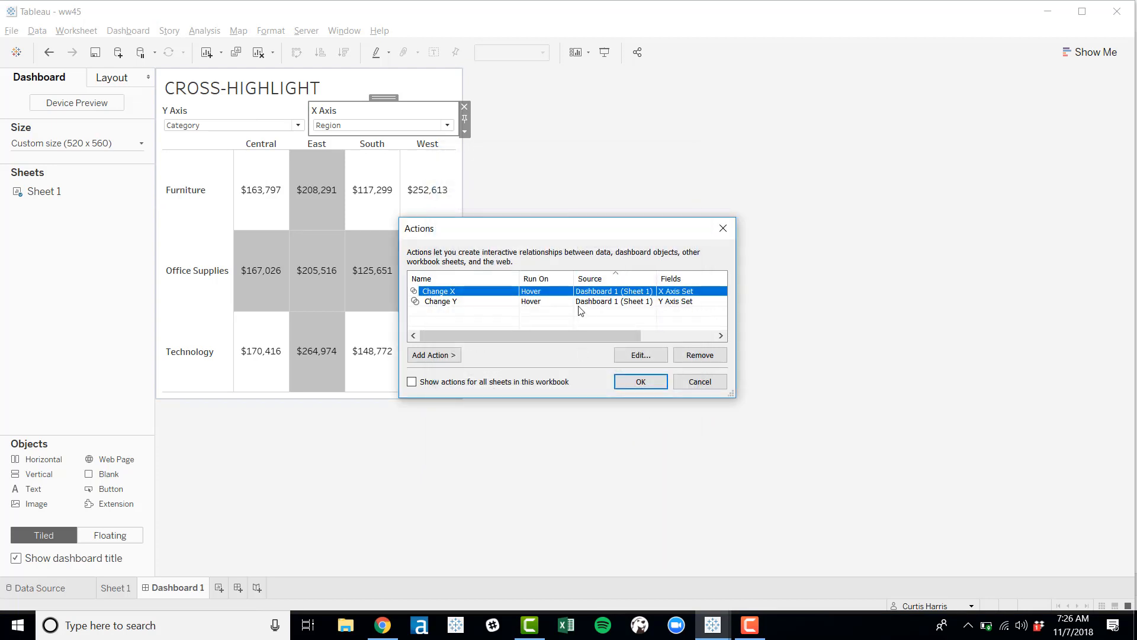
Edit the Change Y set action so that clearing the selection adds all values to the set, and apply the dashboard actions.
click(581, 302)
click(626, 360)
click(577, 403)
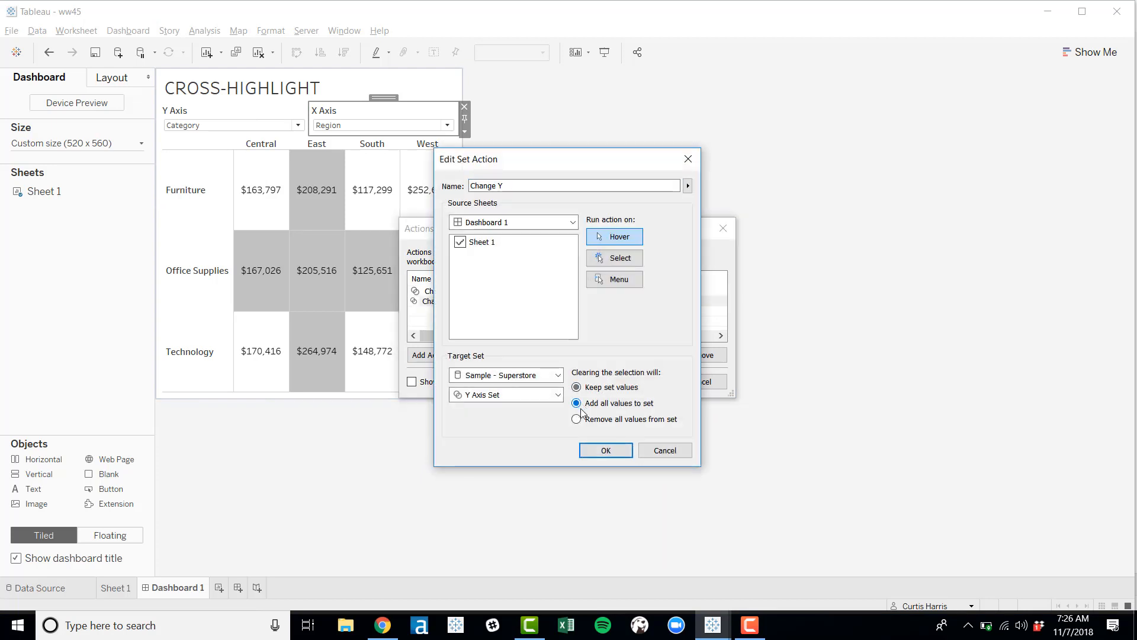
click(597, 452)
click(644, 381)
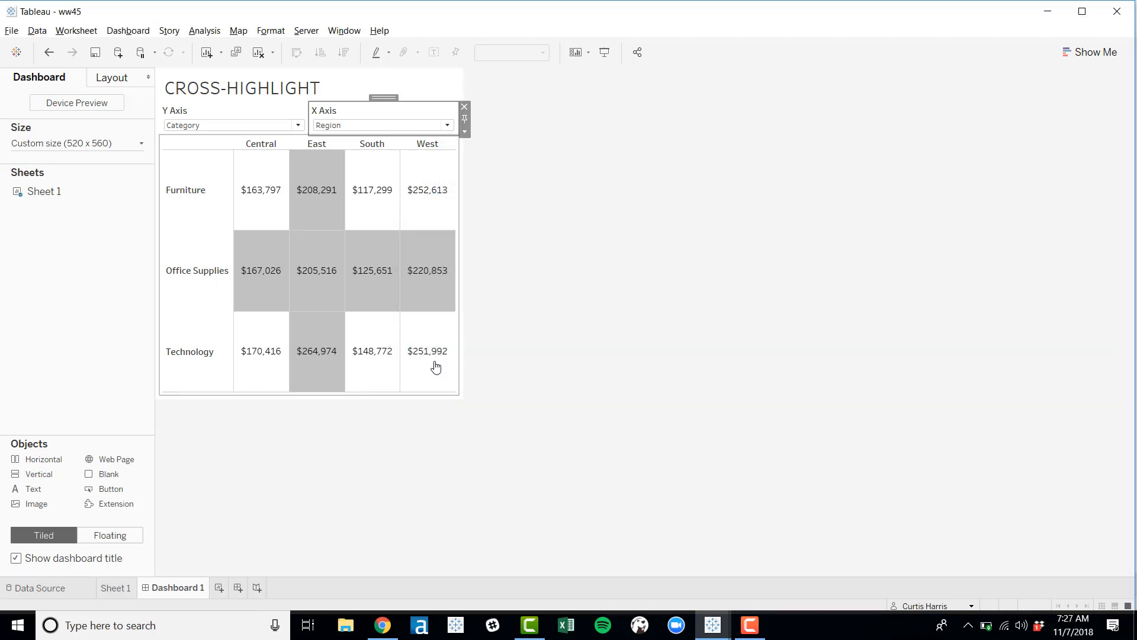
mouse_move(441, 367)
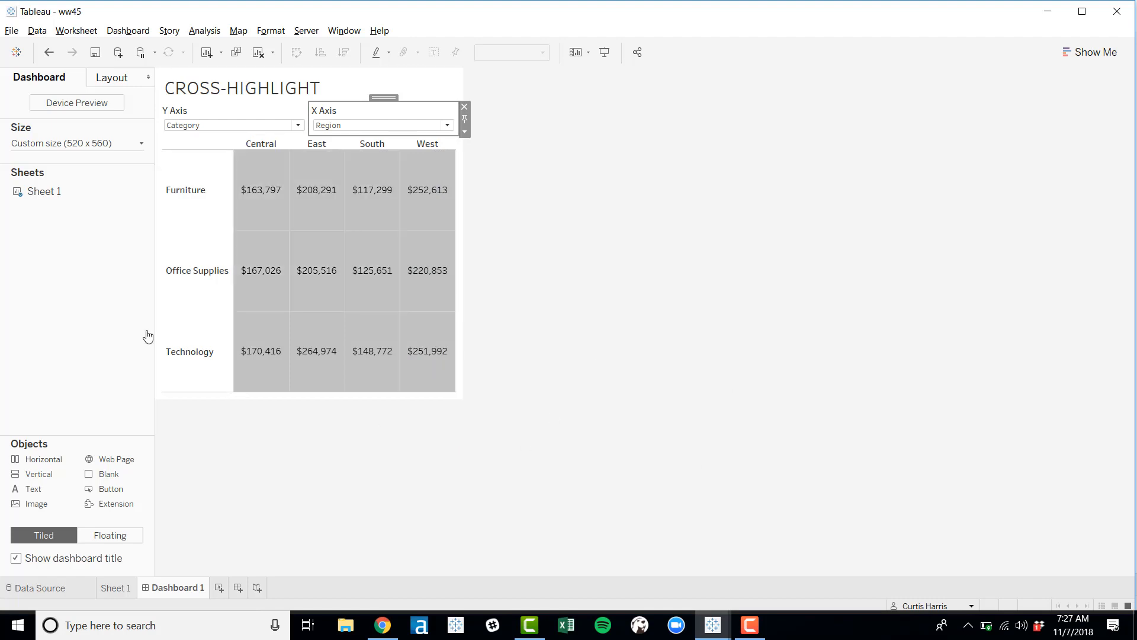
On Sheet 1, edit the X Axis Set so that only Central is a member.
click(76, 192)
click(149, 192)
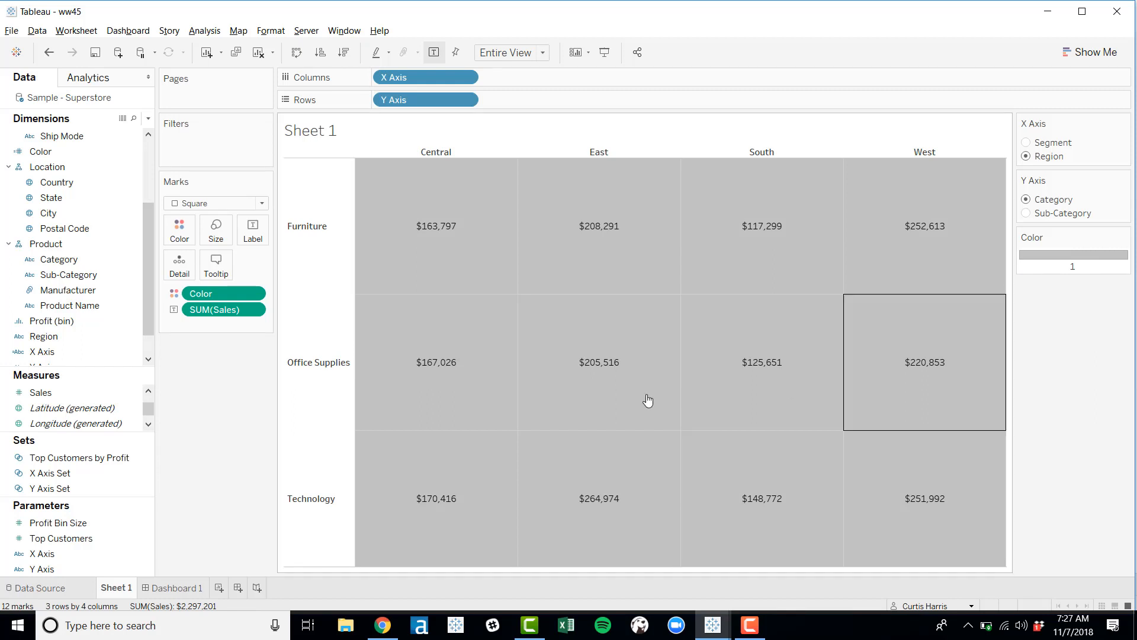
right_click(57, 472)
click(108, 310)
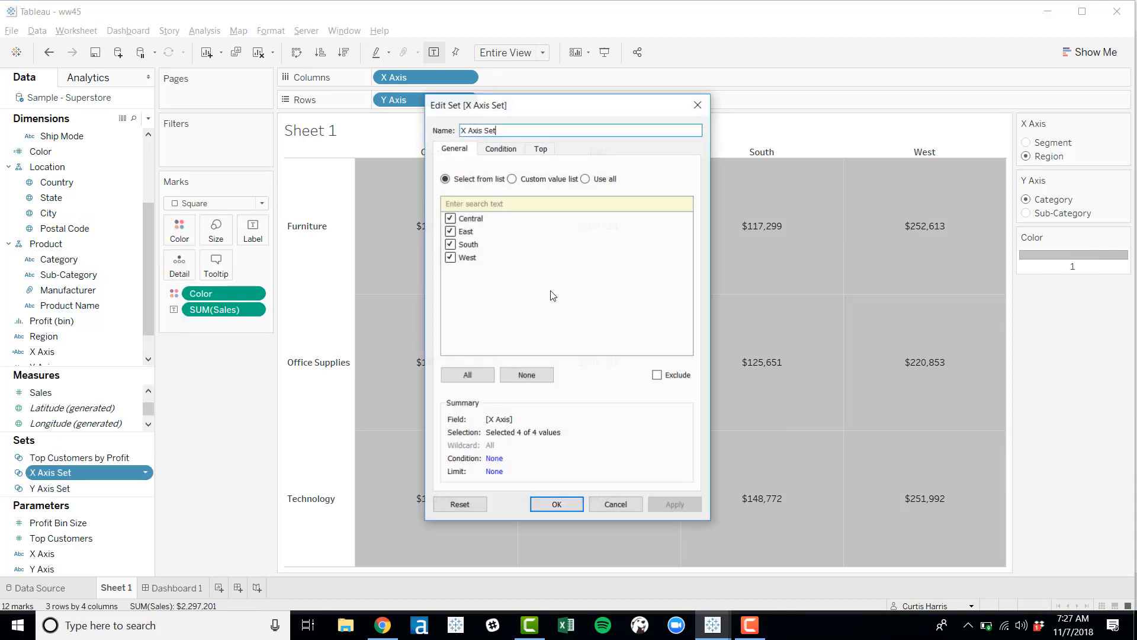
click(451, 242)
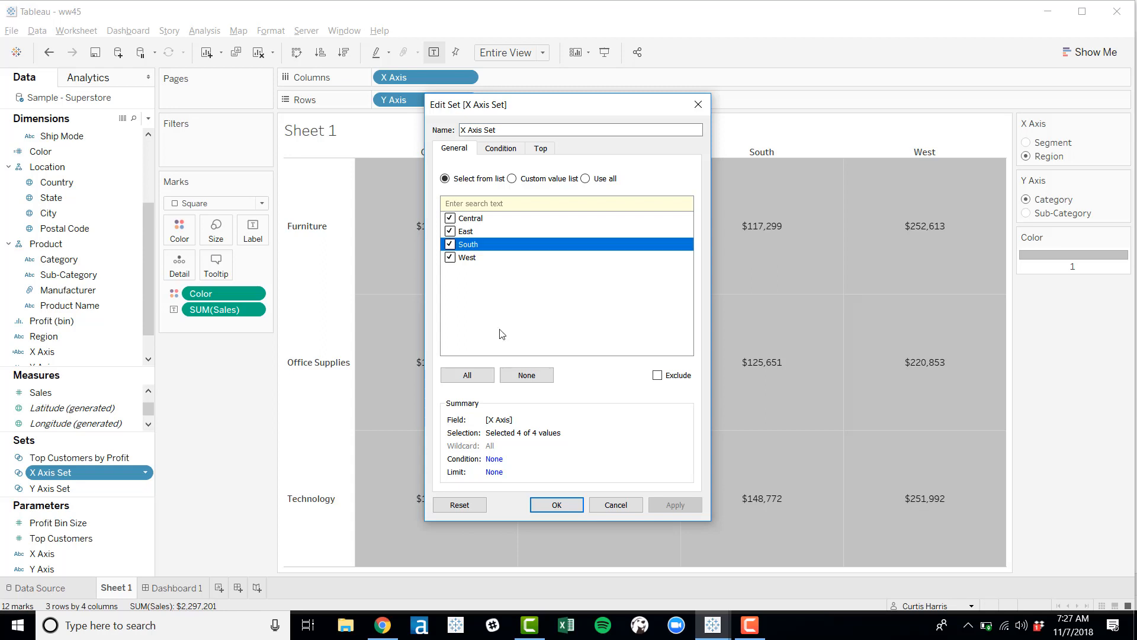
click(521, 375)
click(451, 218)
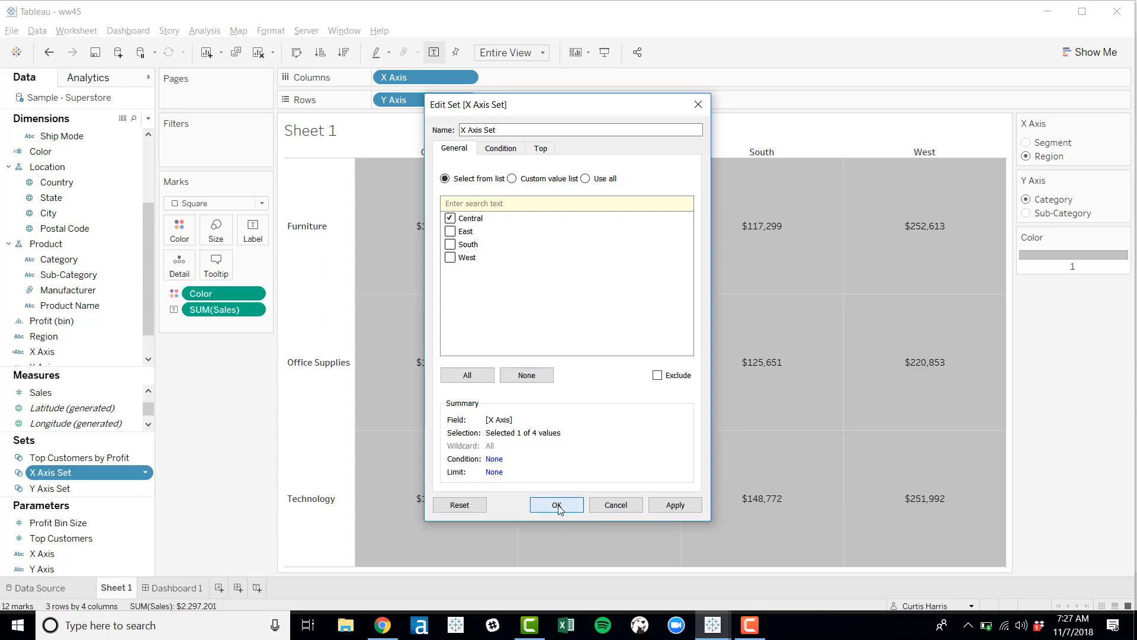
Edit the Y Axis Set so that only Furniture is a member.
click(77, 487)
right_click(77, 488)
click(119, 326)
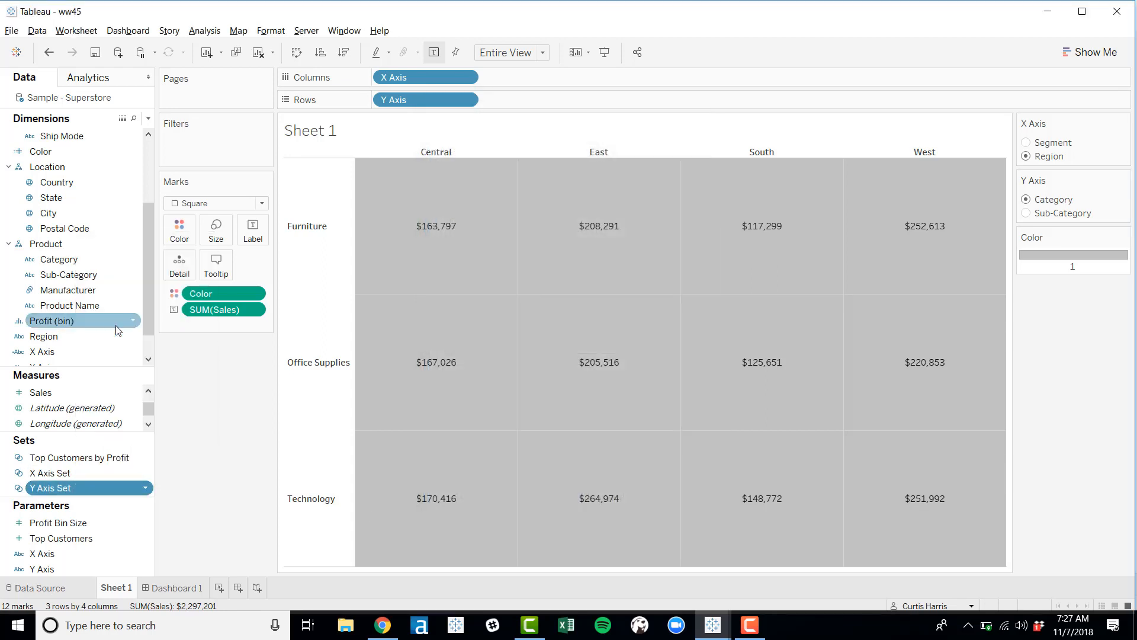
click(522, 374)
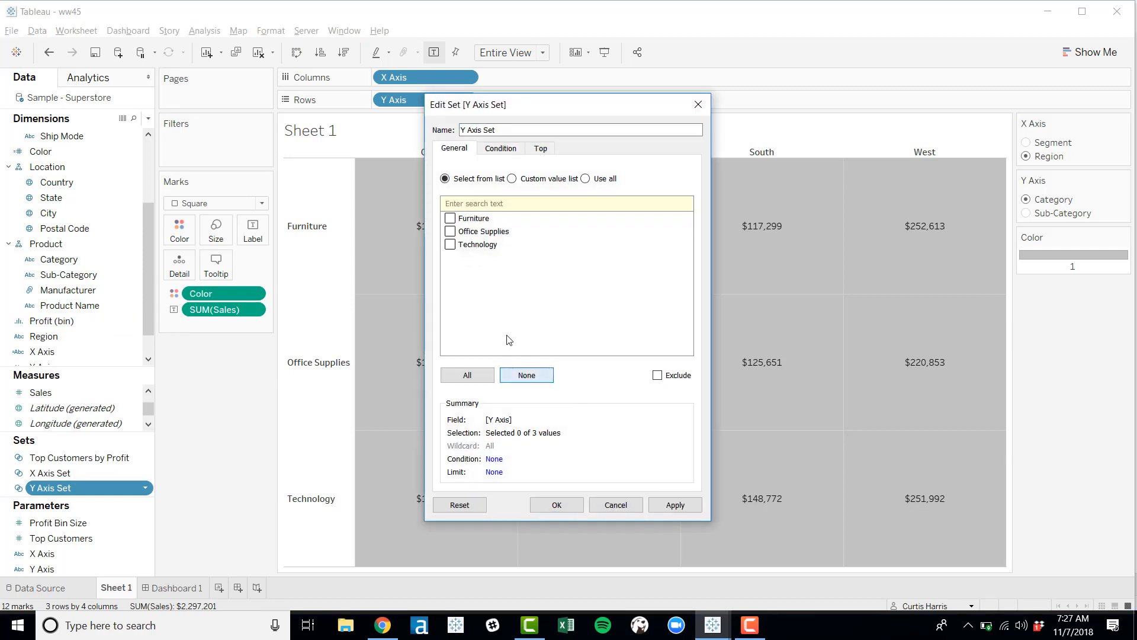
click(451, 219)
click(571, 511)
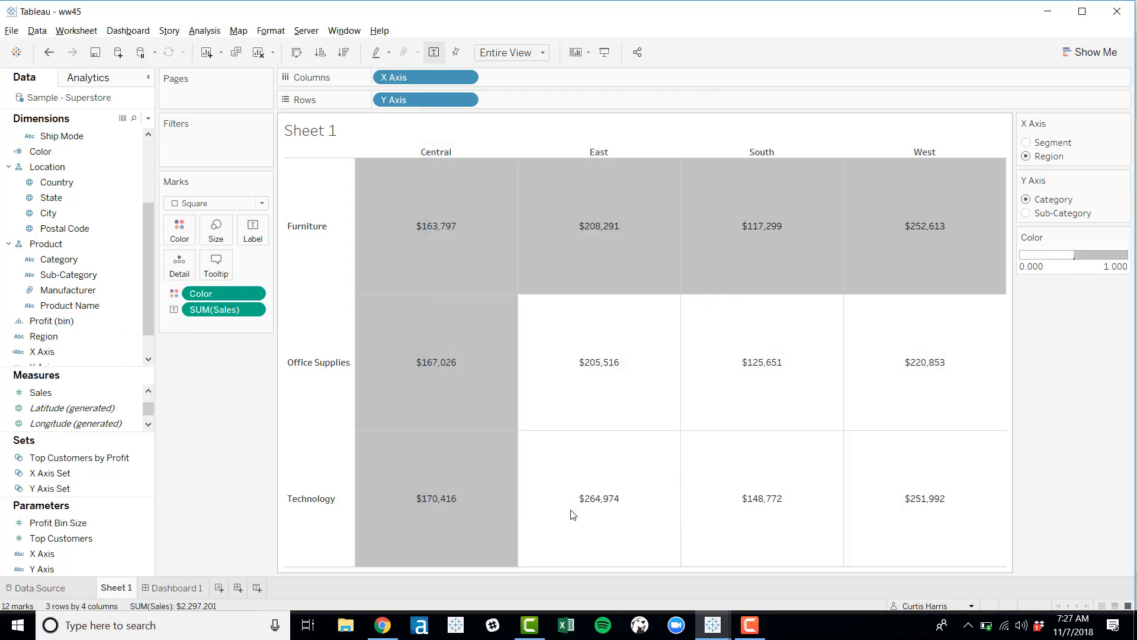
Reverse the two-step custom diverging palette of the Color field and apply it to the sheet.
click(1129, 237)
click(1124, 247)
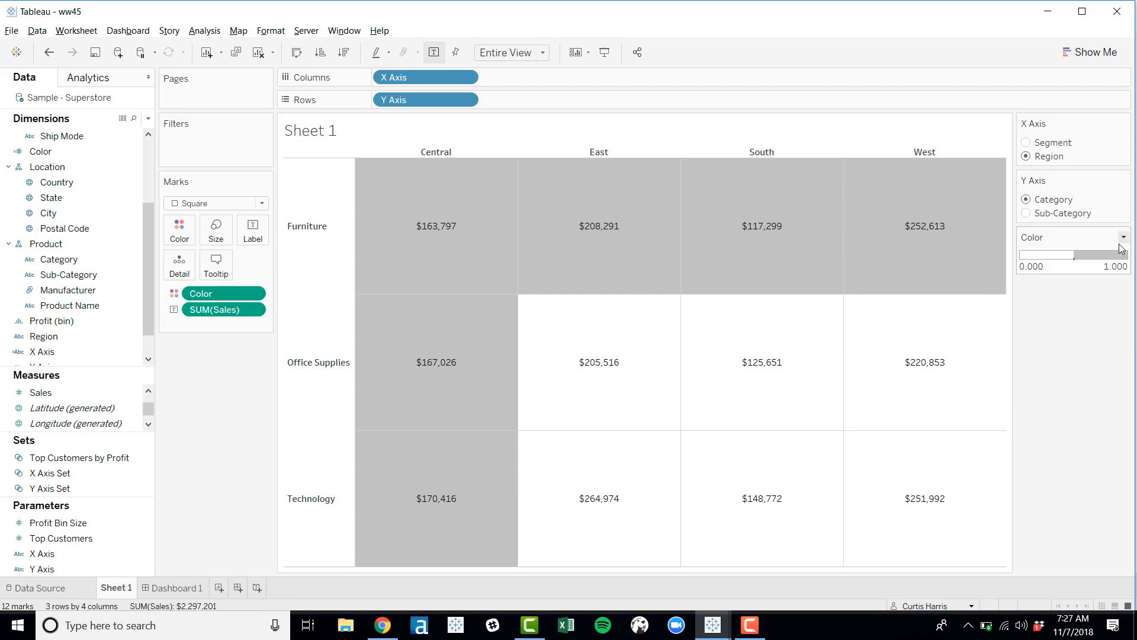
click(1121, 242)
click(1112, 254)
click(452, 333)
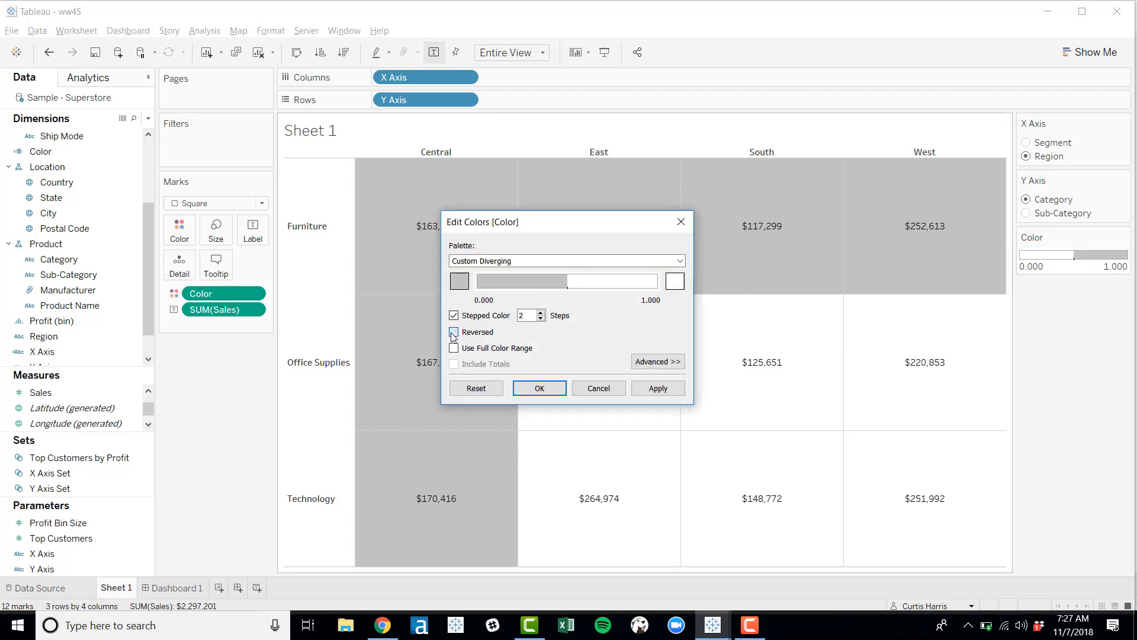
click(645, 389)
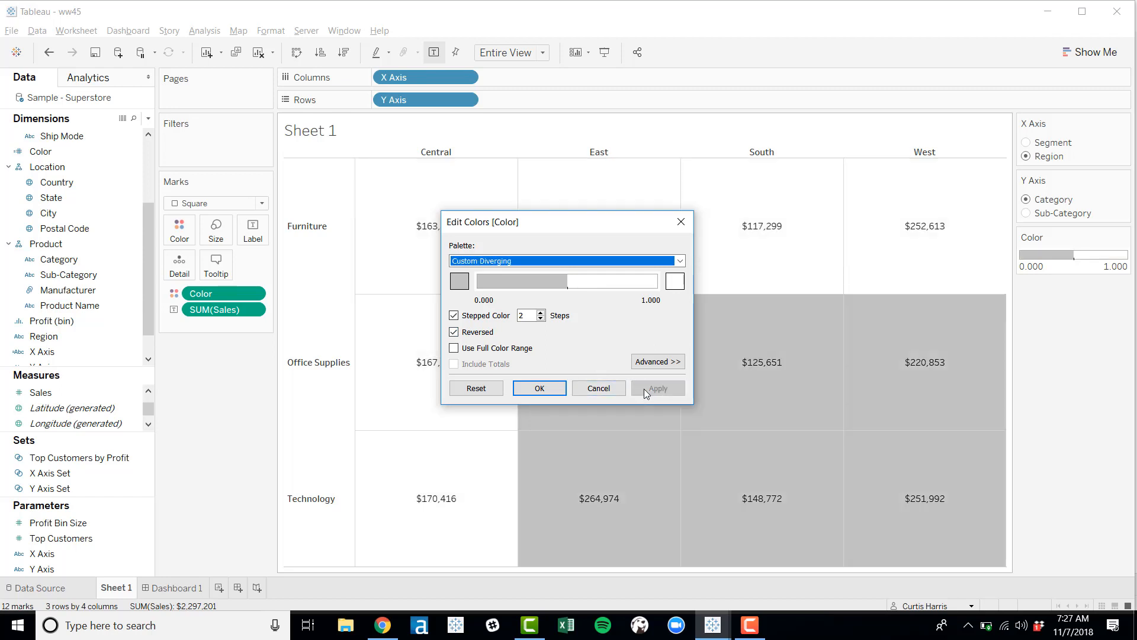
Set the palette's start color to white and its end color to #c1c1c1, and accept the edited colors.
click(465, 284)
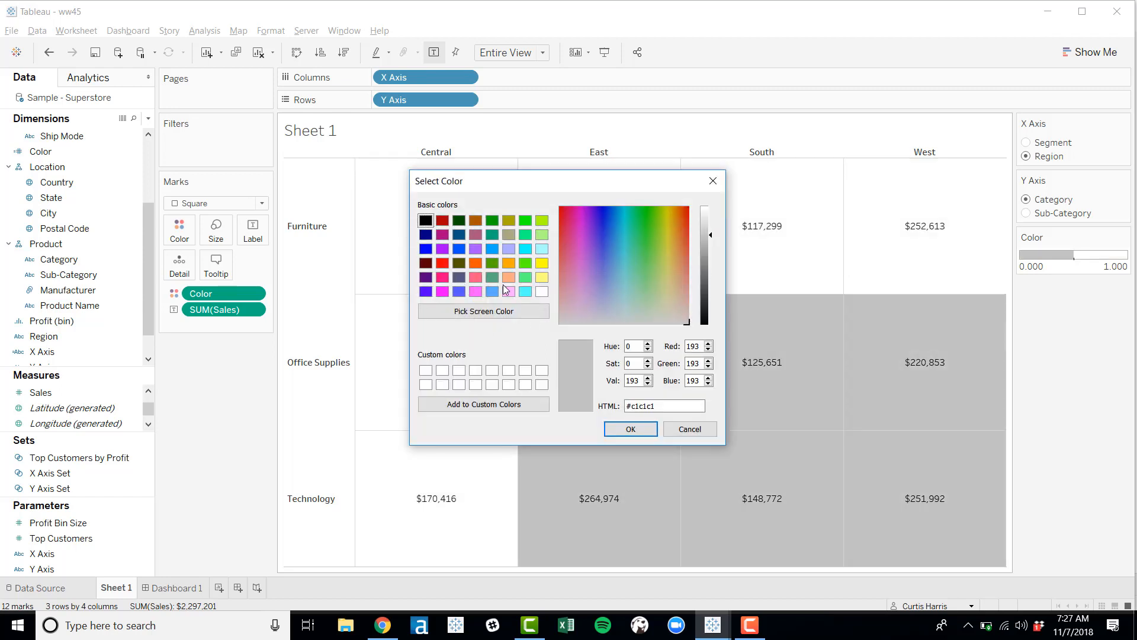
click(541, 291)
click(620, 424)
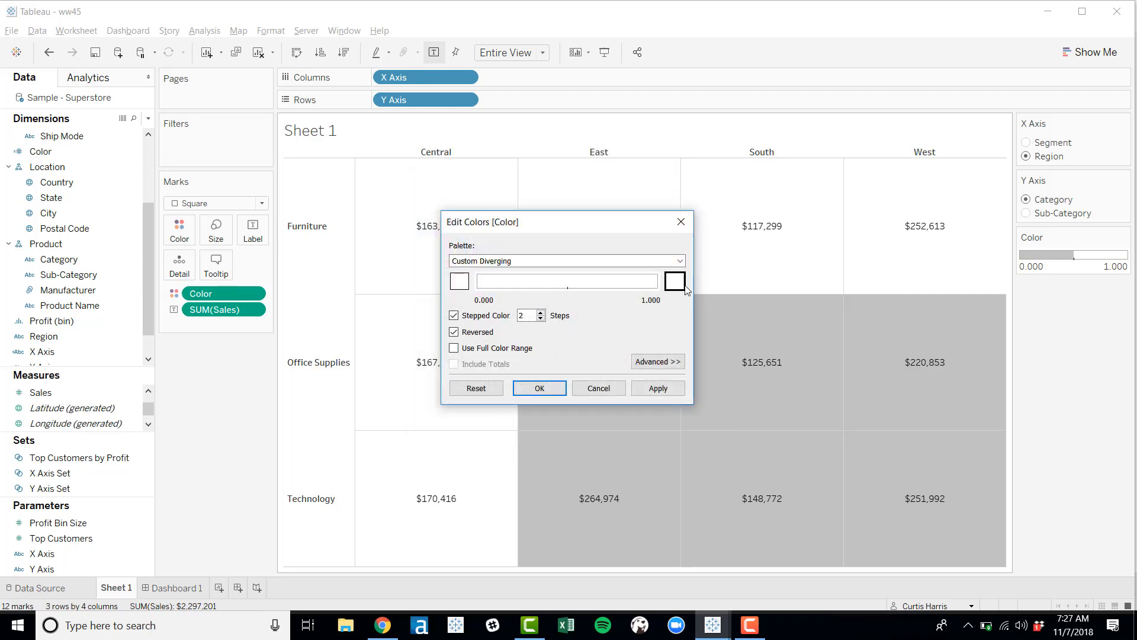
click(684, 285)
double_click(661, 406)
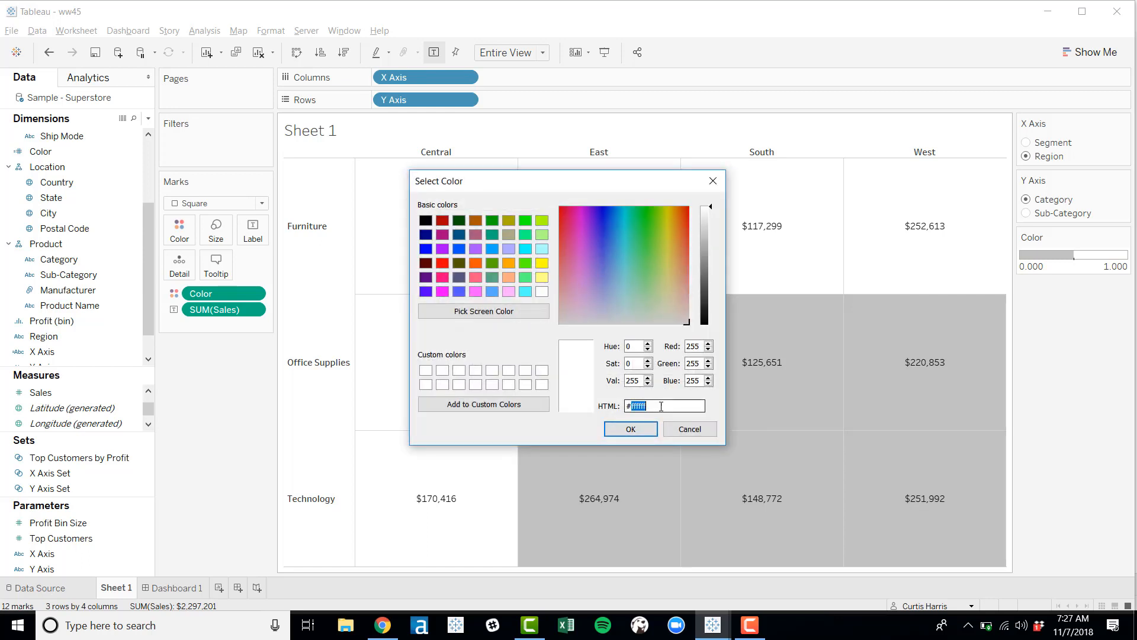
text(c0c0c0)
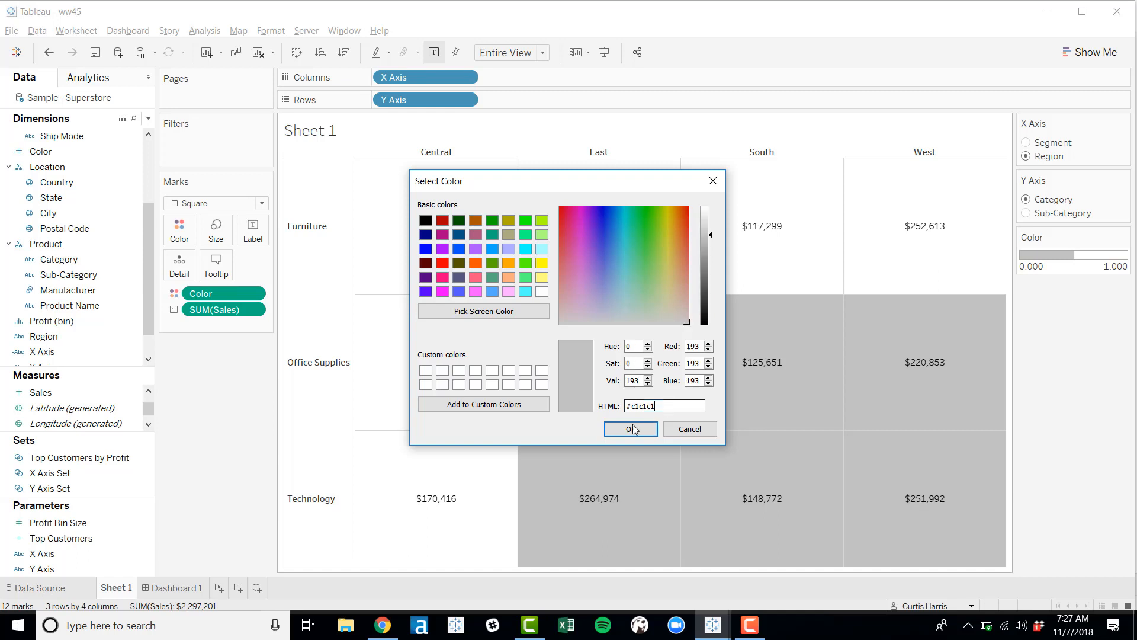
click(631, 429)
click(540, 390)
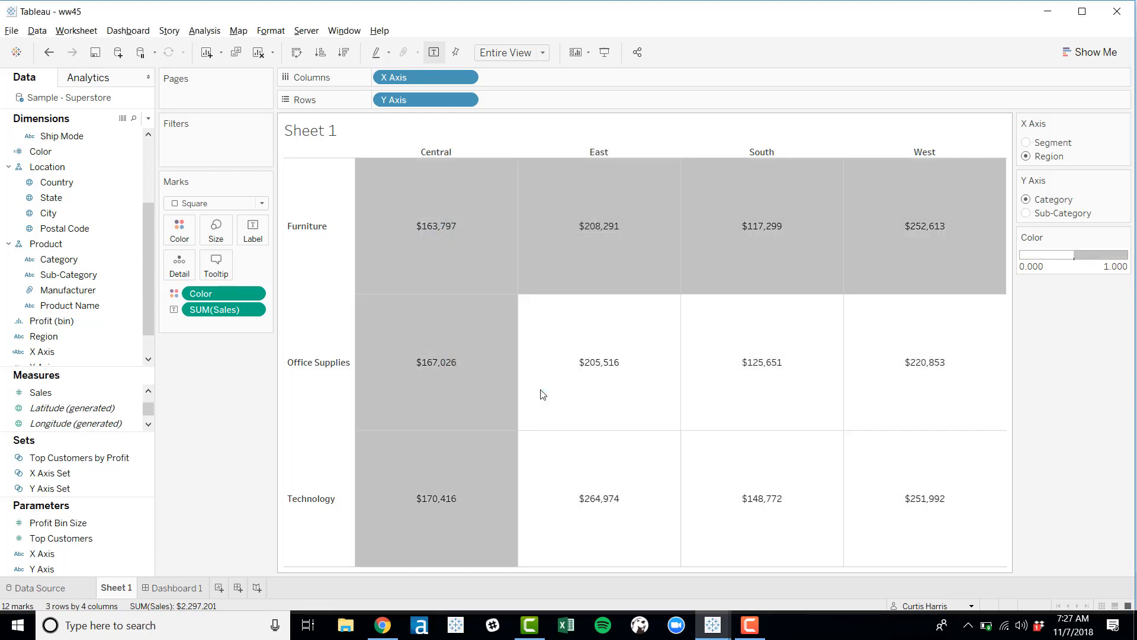
Return to Dashboard 1 and test the hover highlighting on its cells and outside the table.
click(178, 588)
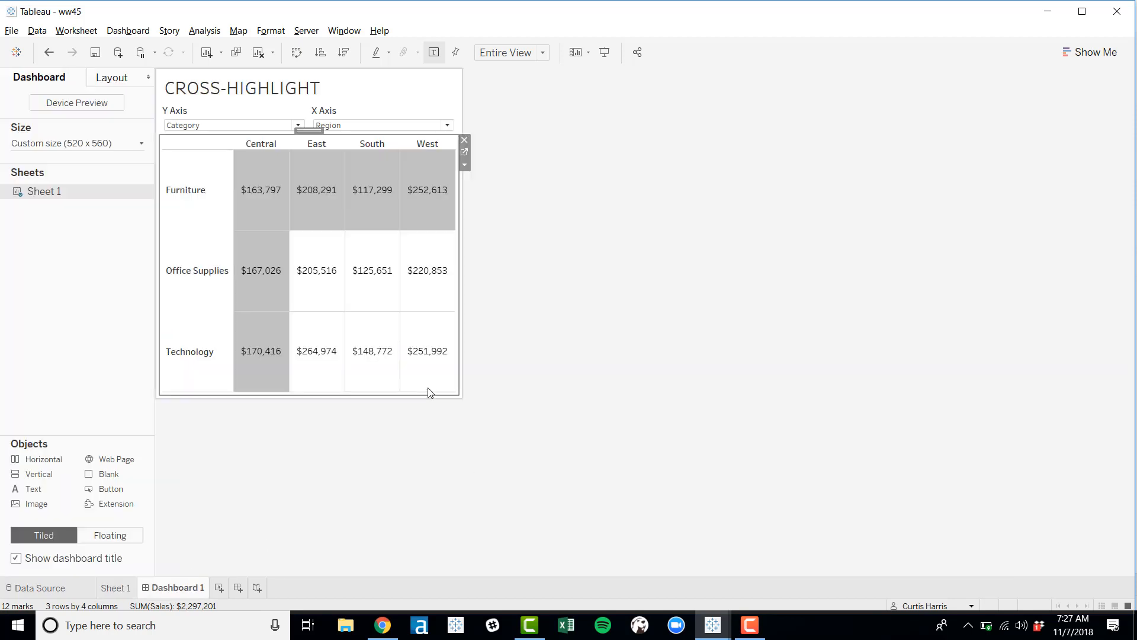
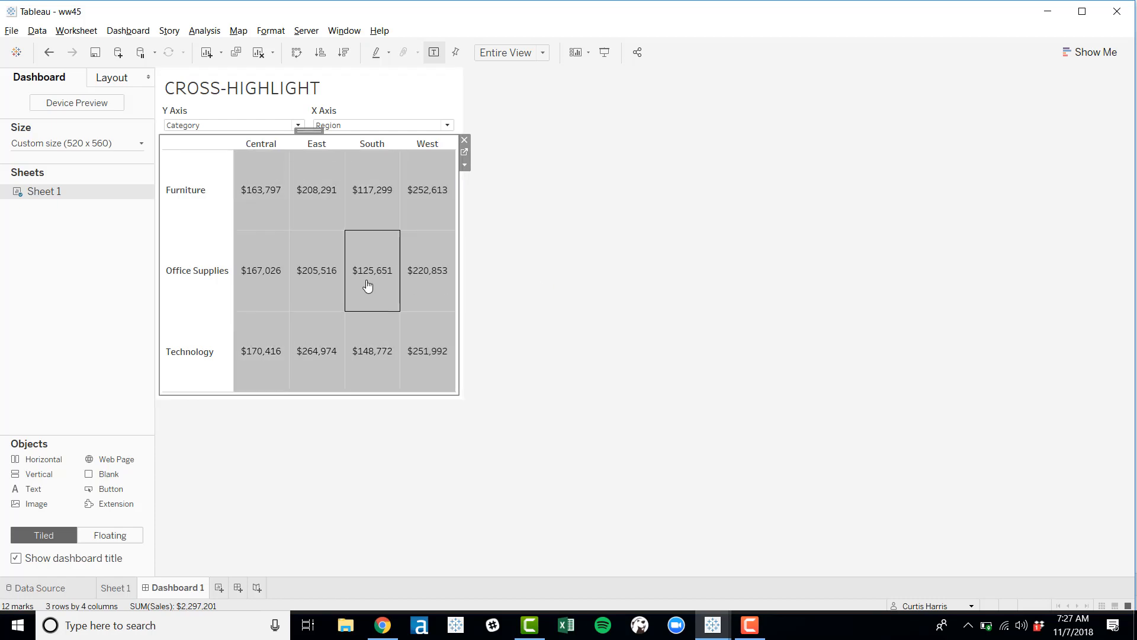
mouse_move(362, 260)
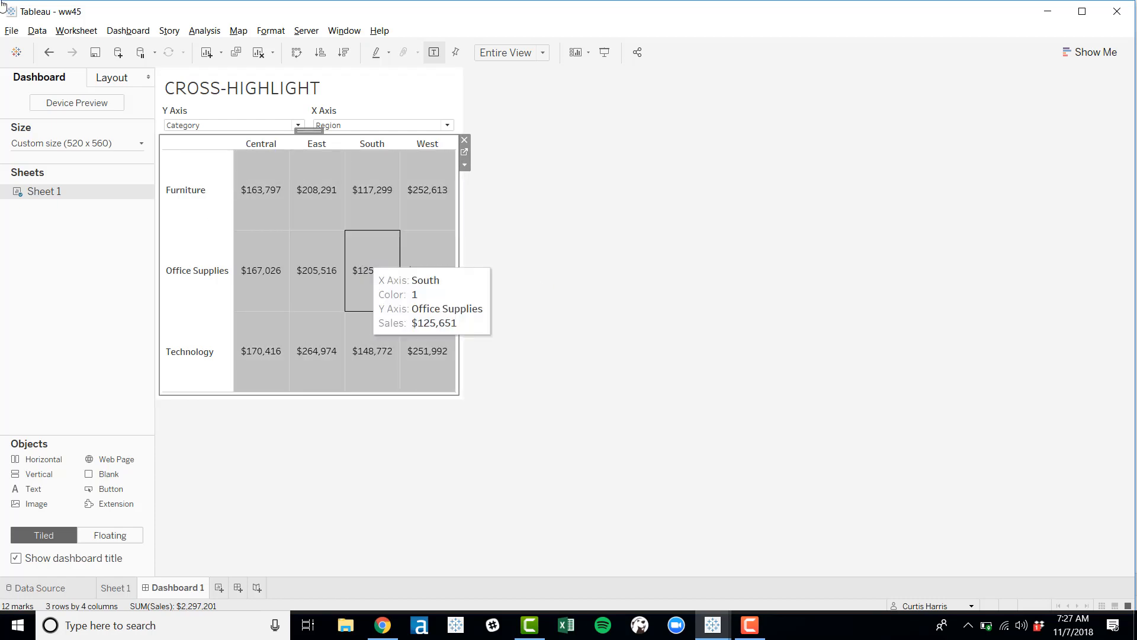
Undo the recent highlight changes, palette edits and set edits back to the dashboard as it was before Sheet 1 was modified.
click(52, 53)
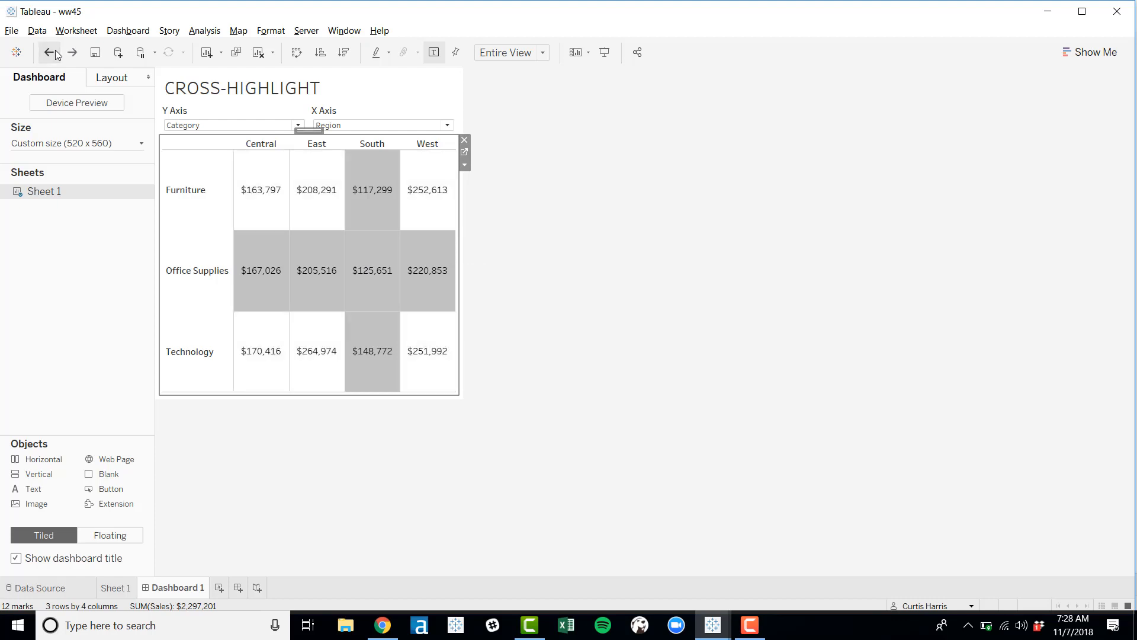
click(55, 54)
click(55, 54)
click(56, 54)
click(56, 54)
click(56, 53)
click(56, 54)
click(56, 54)
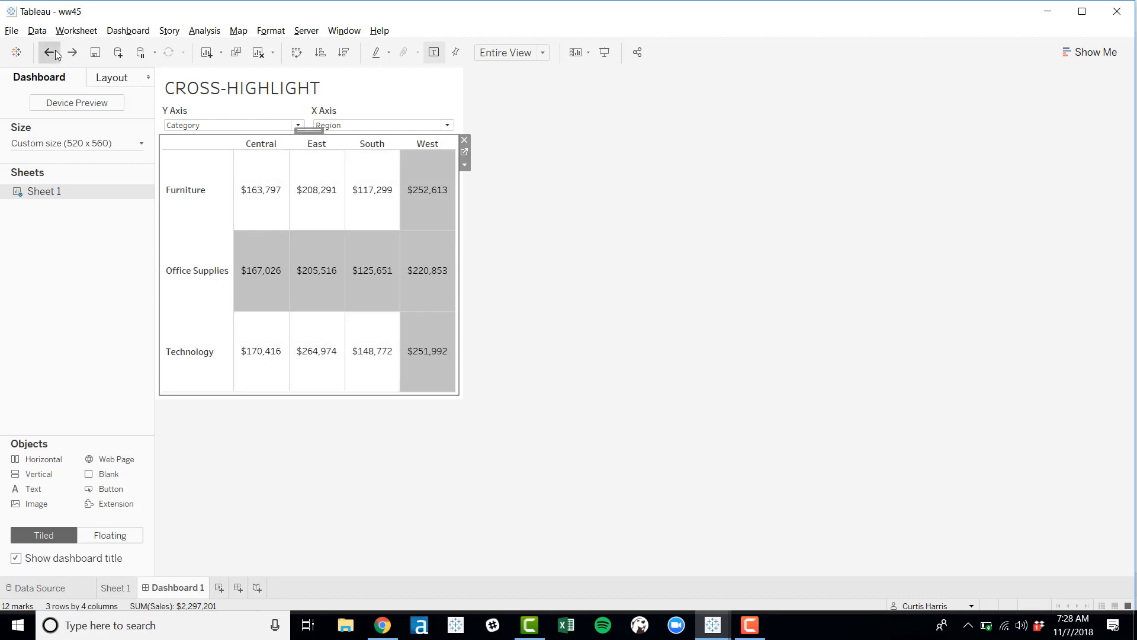
click(55, 54)
click(55, 54)
click(55, 54)
click(56, 54)
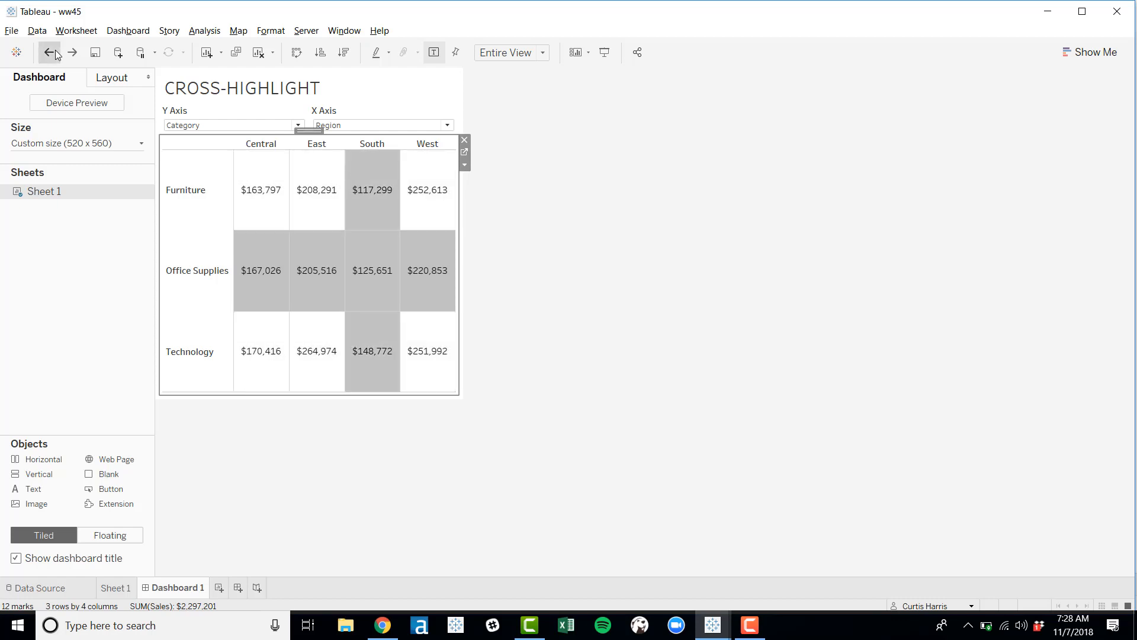
click(55, 54)
click(56, 54)
click(56, 54)
click(55, 54)
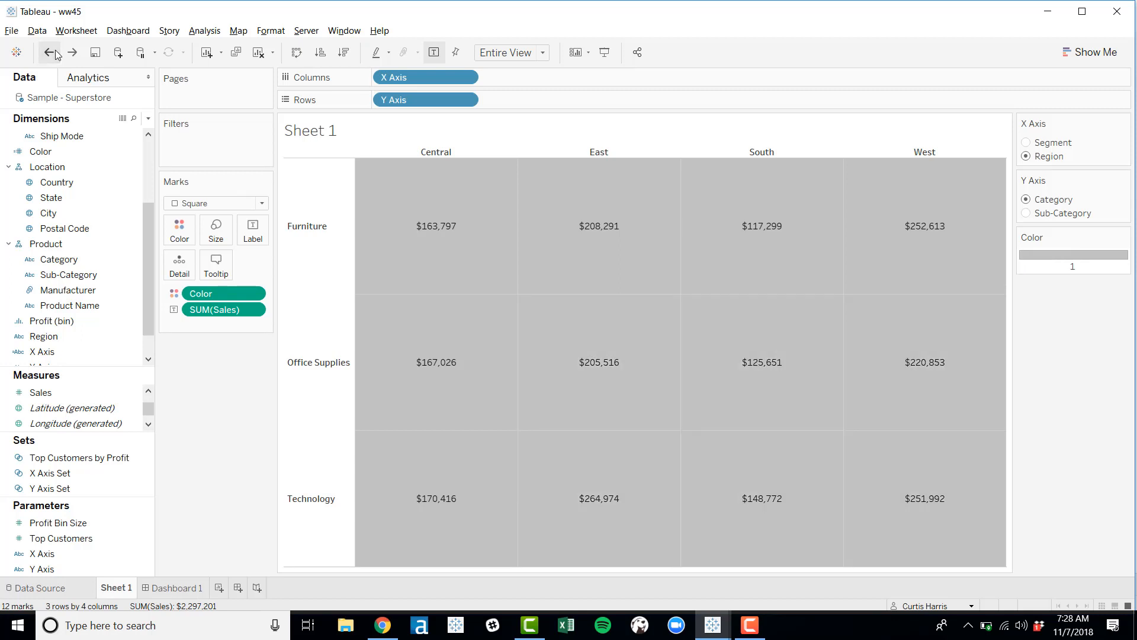
click(56, 54)
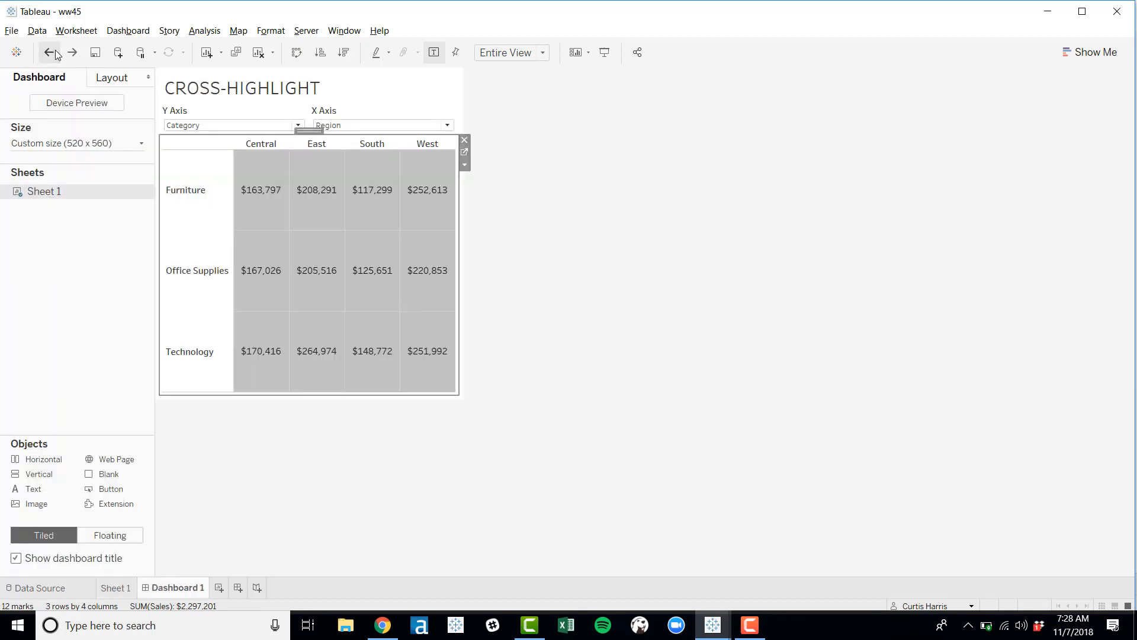
Edit the Change X set action so that clearing the selection keeps the set values.
click(109, 32)
click(138, 198)
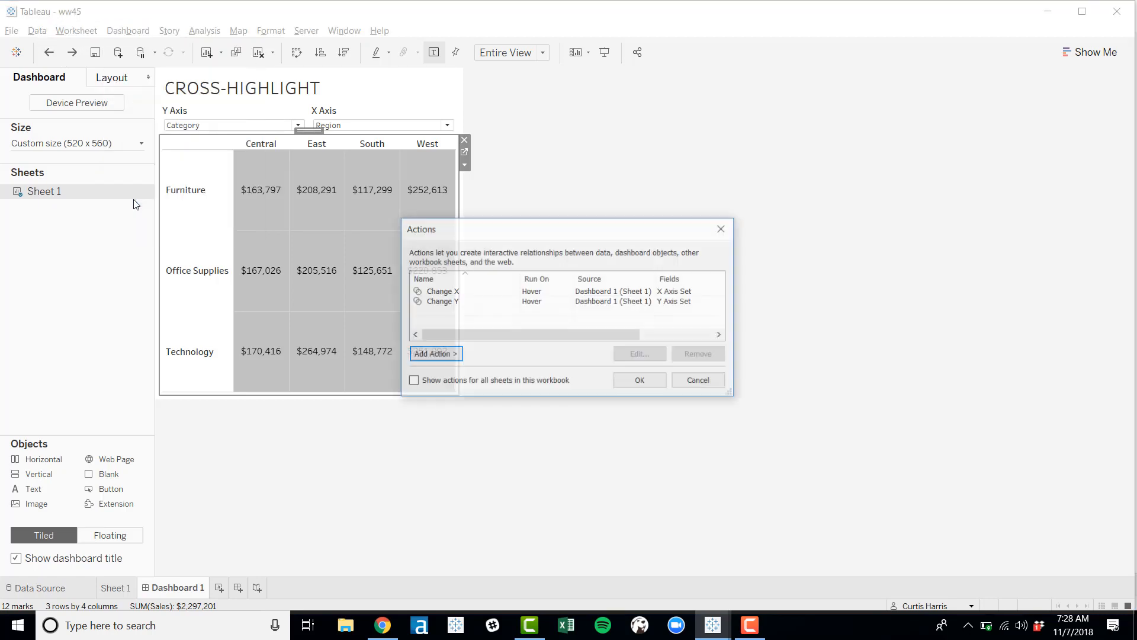
click(443, 292)
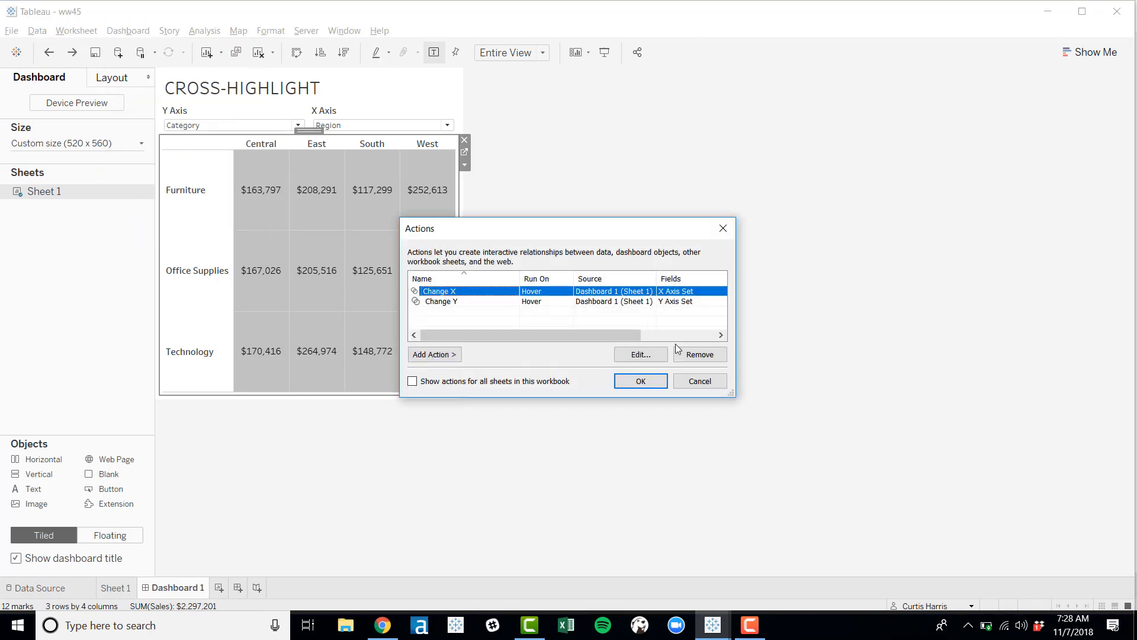
click(643, 354)
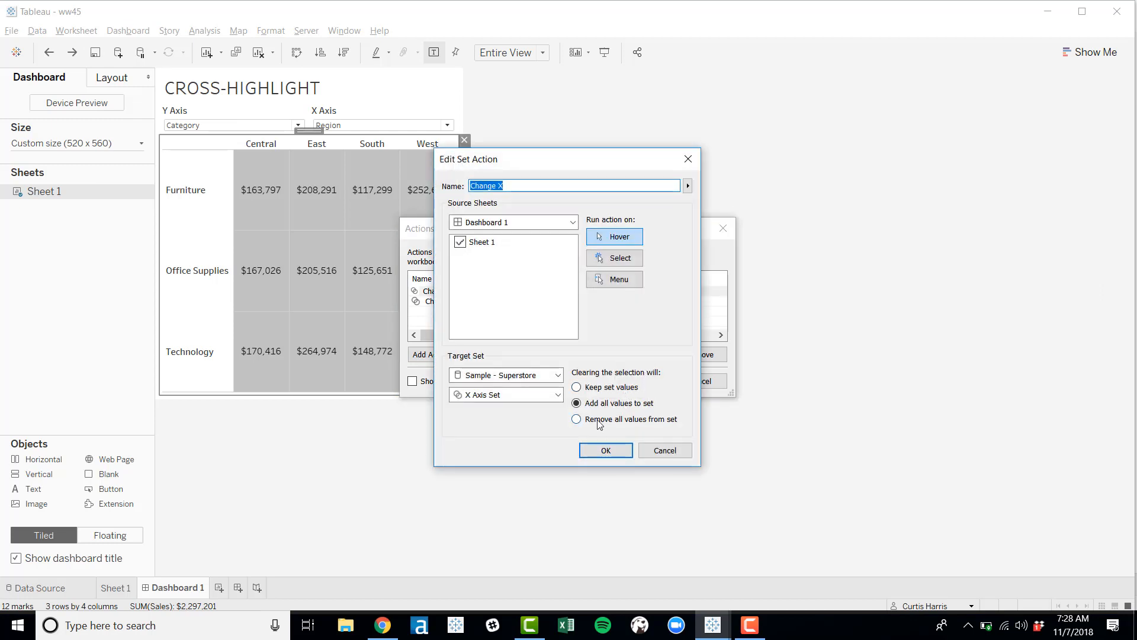
click(578, 389)
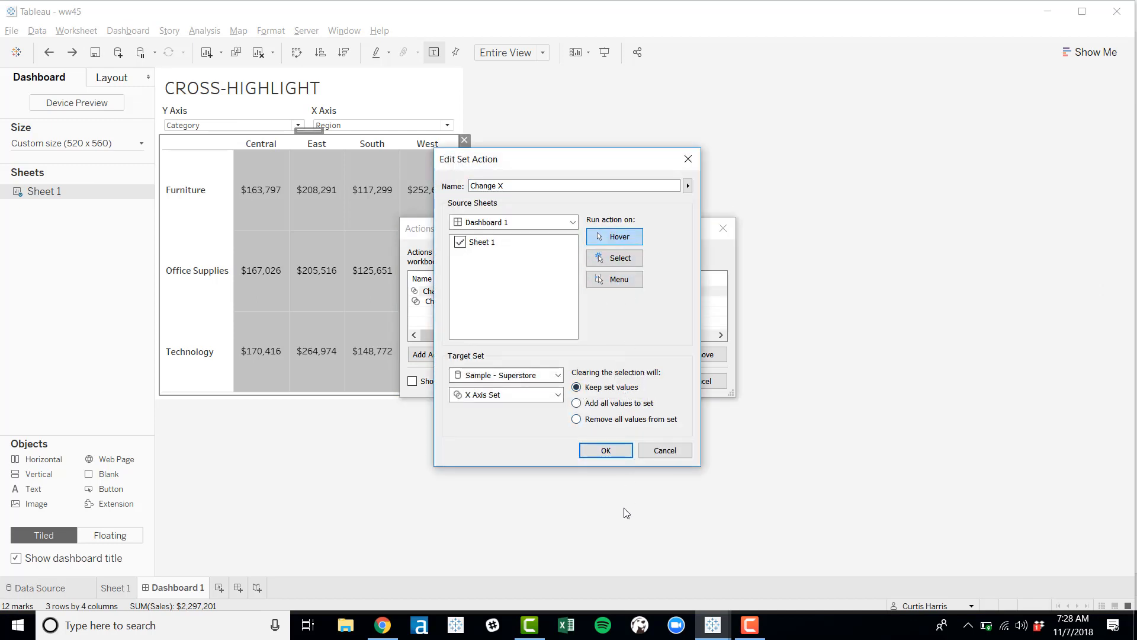
click(606, 452)
Edit the Change Y set action to keep set values when the selection clears, and apply both dashboard actions.
click(568, 306)
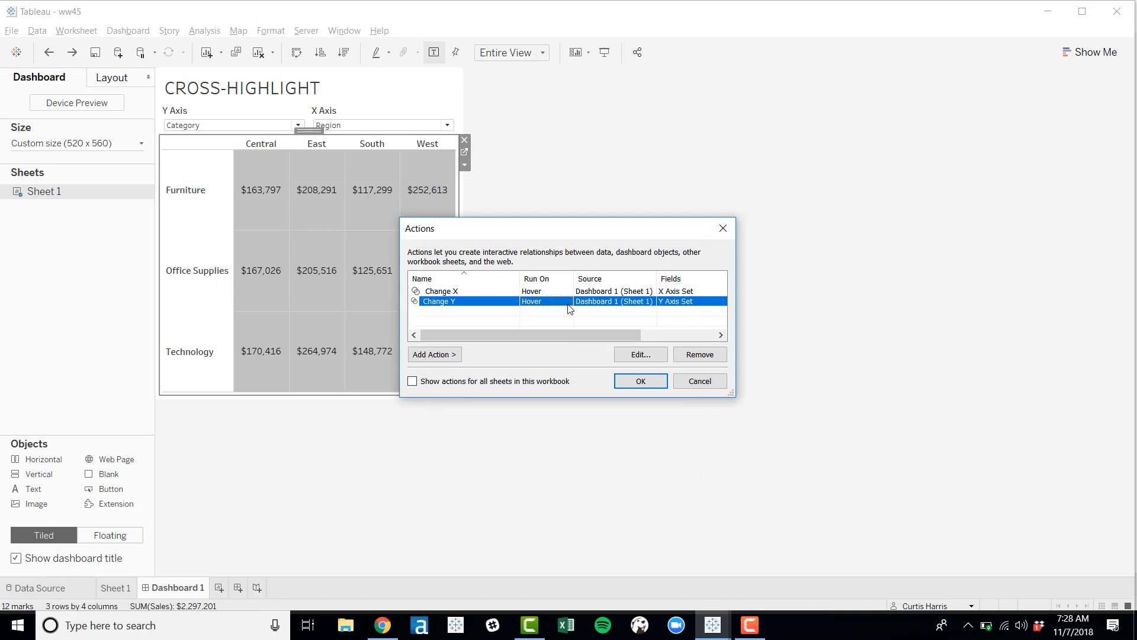
click(643, 352)
click(577, 389)
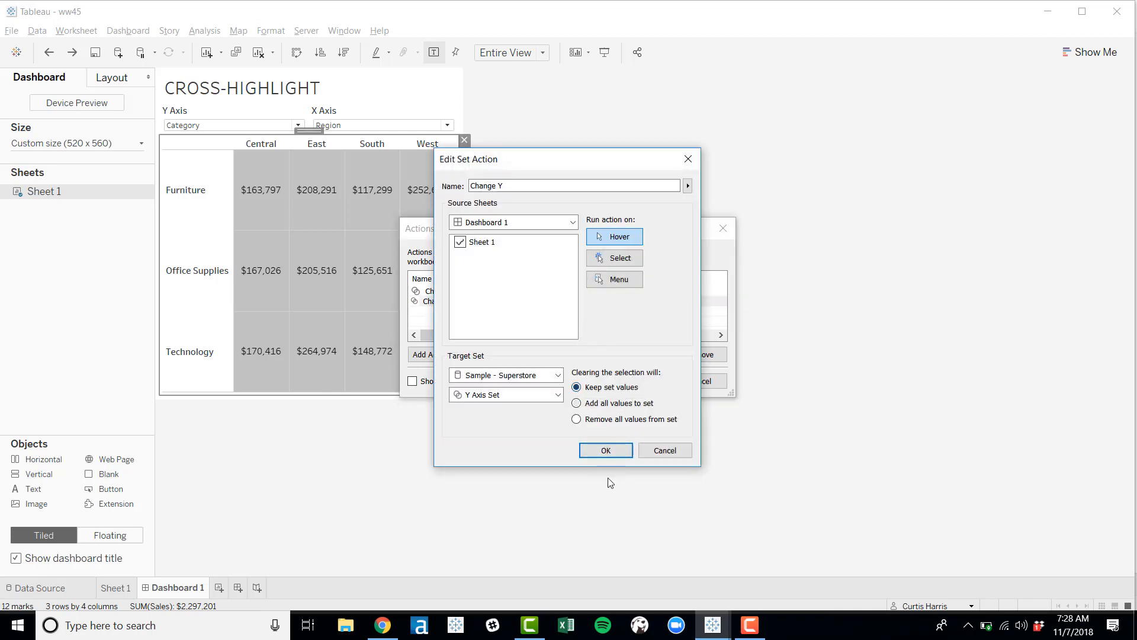
click(606, 450)
click(631, 386)
Test the row and column highlighting on the Technology and Office Supplies cells of the South and West columns.
click(348, 331)
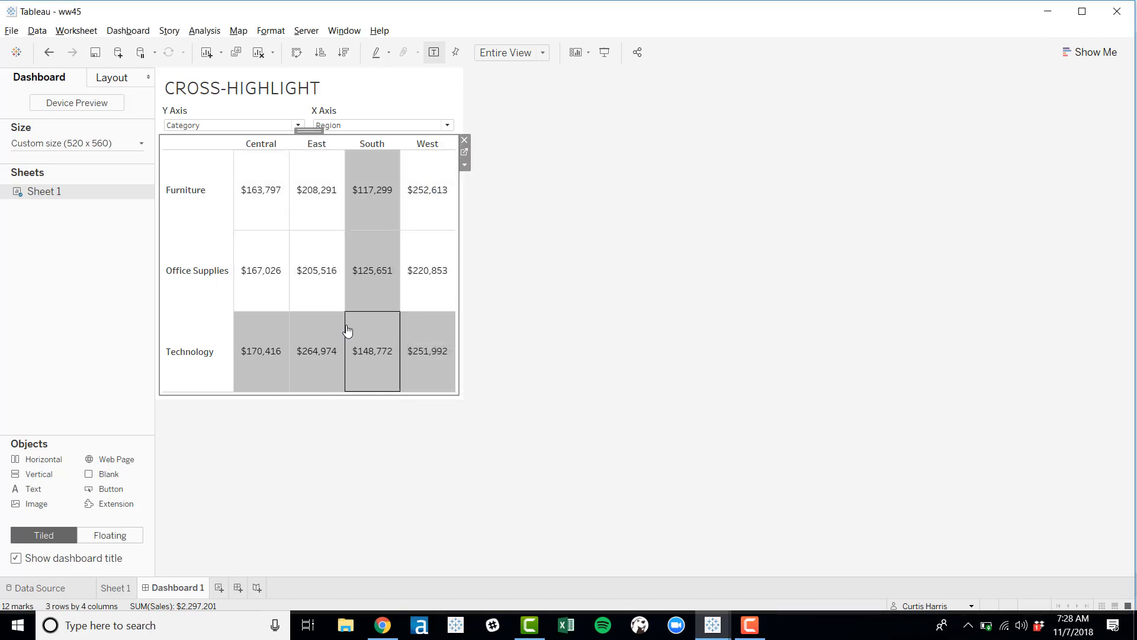
click(393, 272)
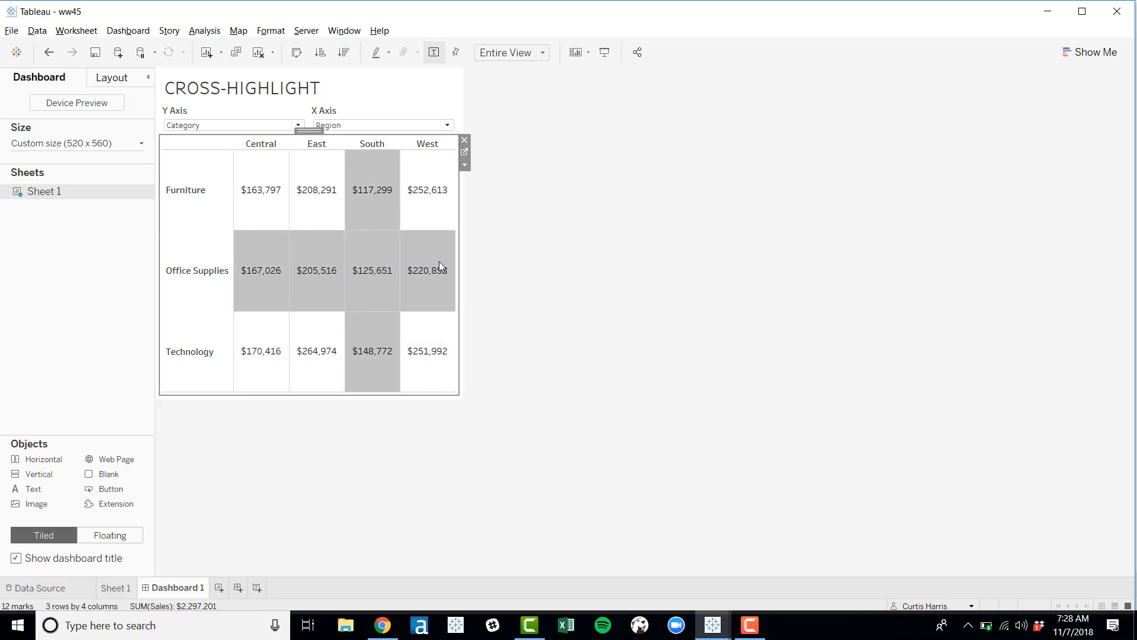
click(439, 261)
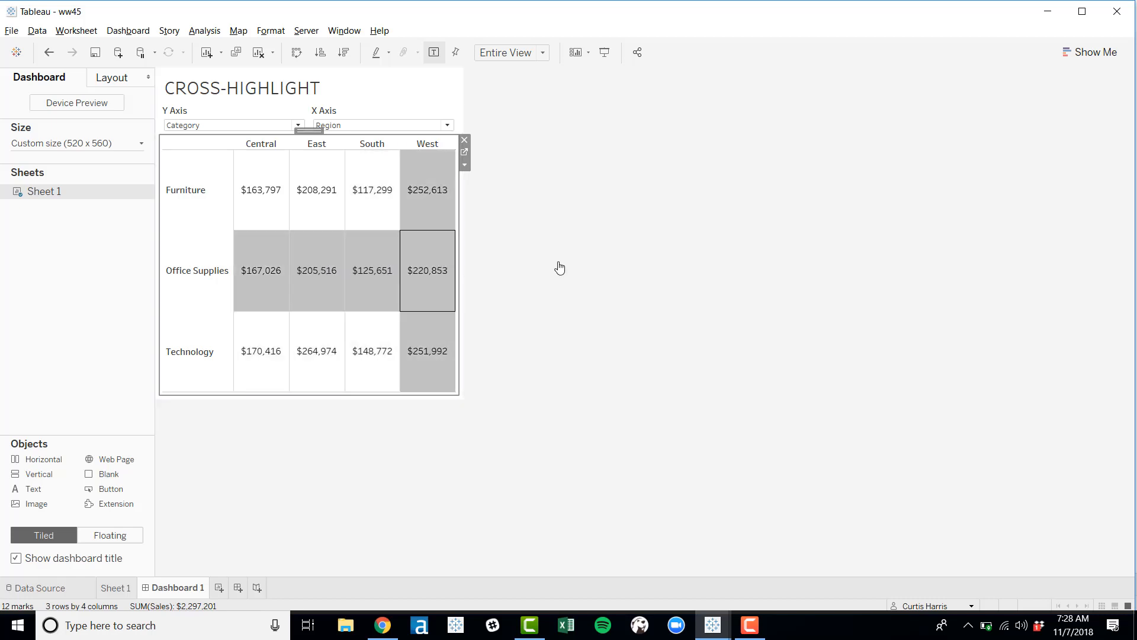
Edit the Change Y set action so that clearing the selection removes all values from the set.
click(332, 261)
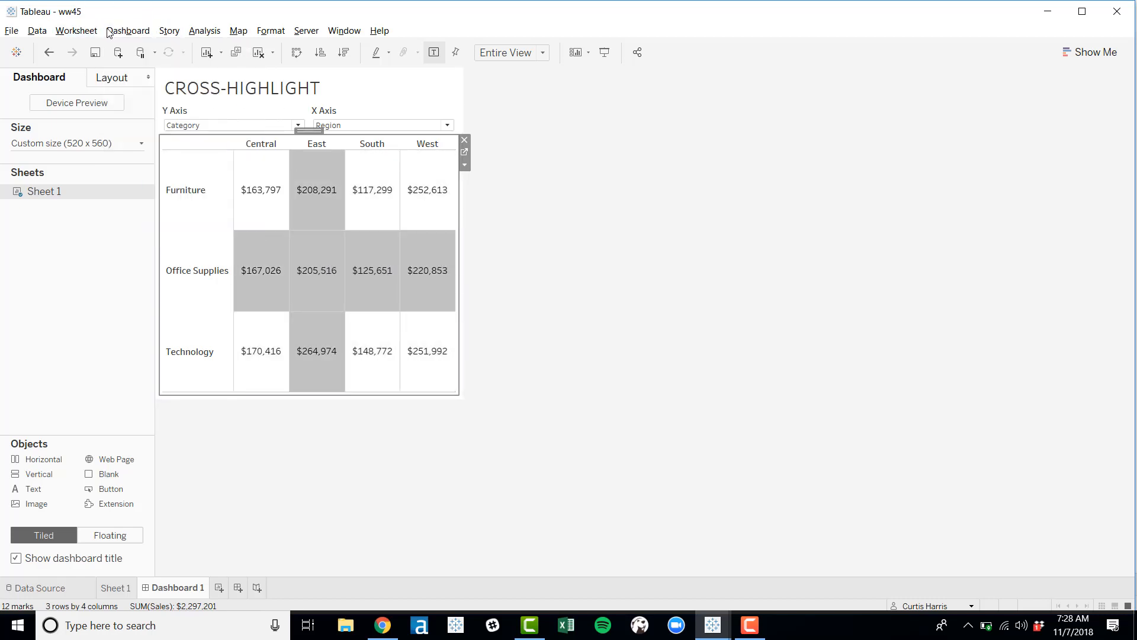
click(128, 31)
click(136, 194)
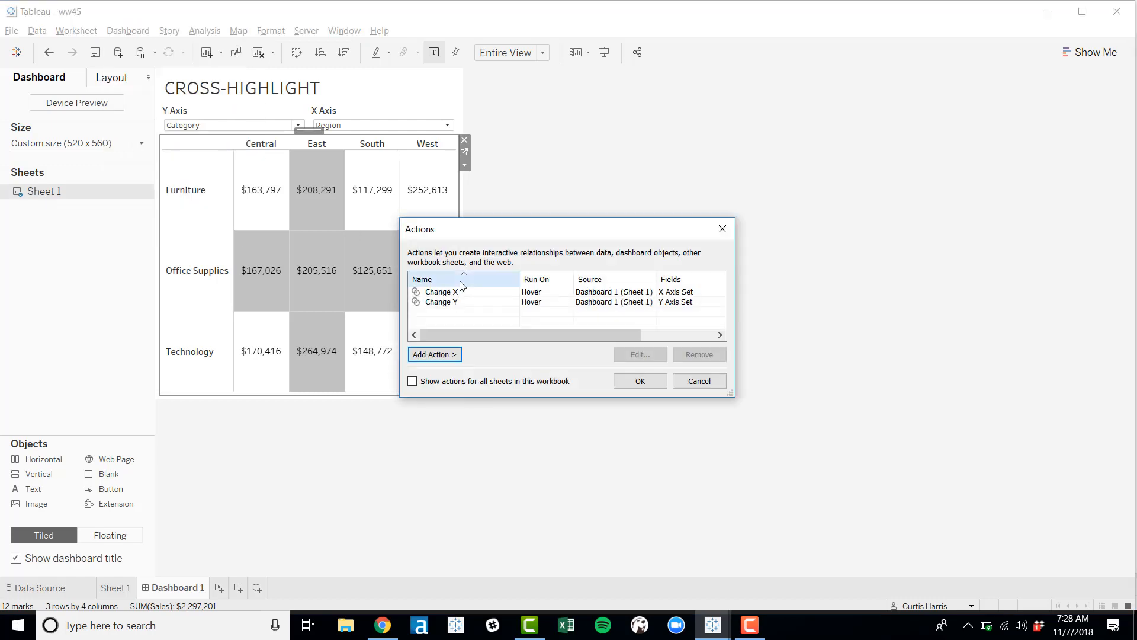
click(456, 302)
click(619, 354)
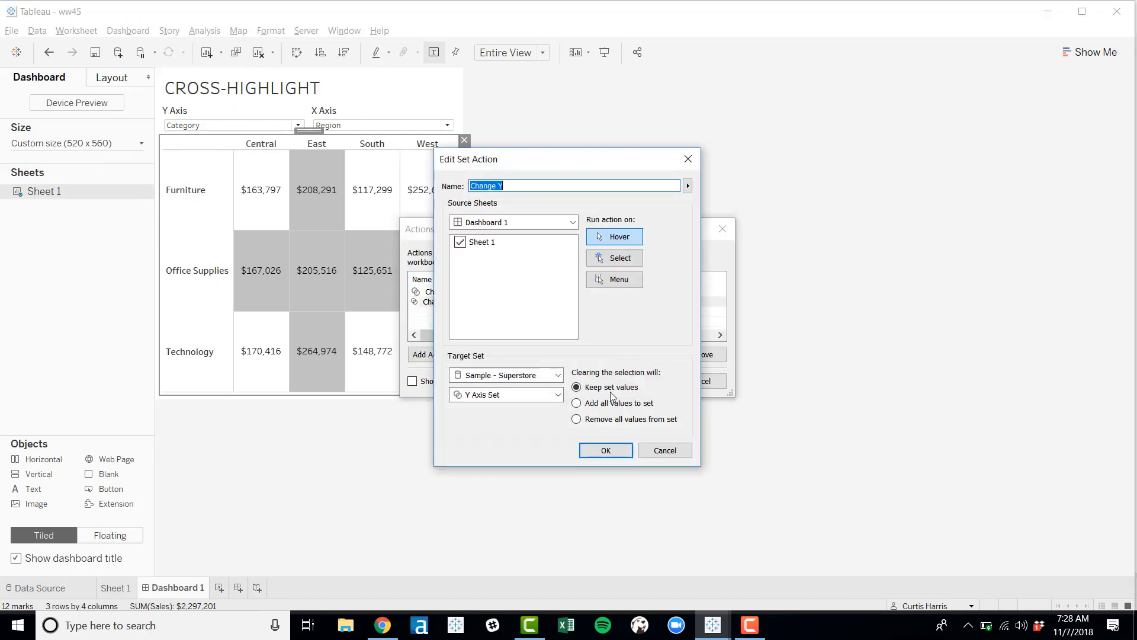
click(577, 419)
click(606, 450)
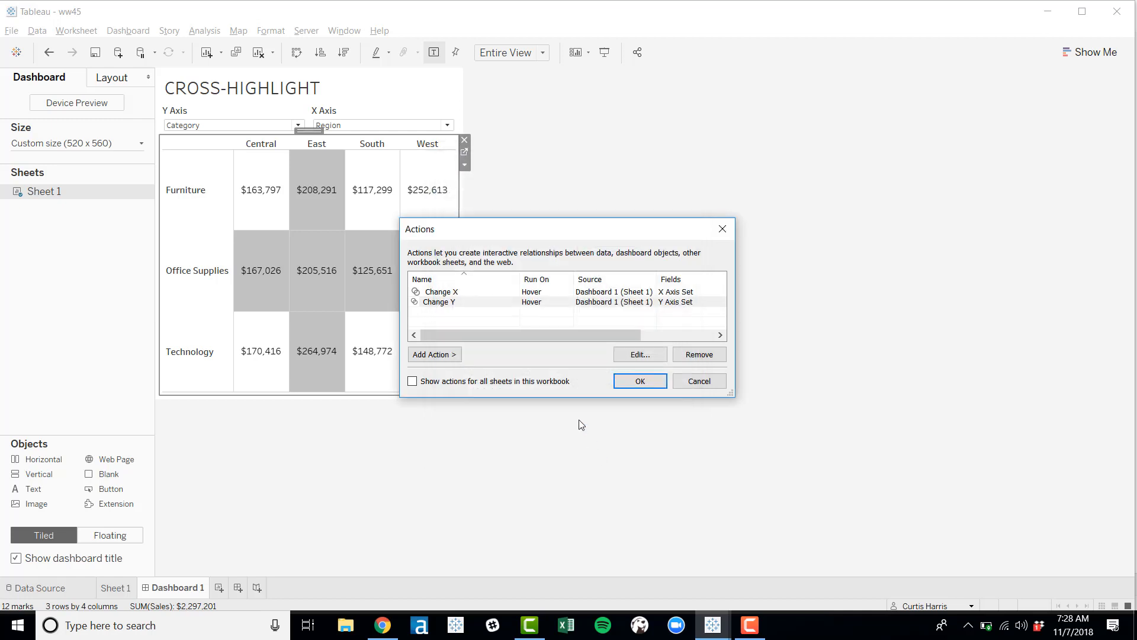
Set the Change X action to remove all values from the set on clearing, and test selecting and clearing the South Technology cell.
click(501, 292)
click(640, 354)
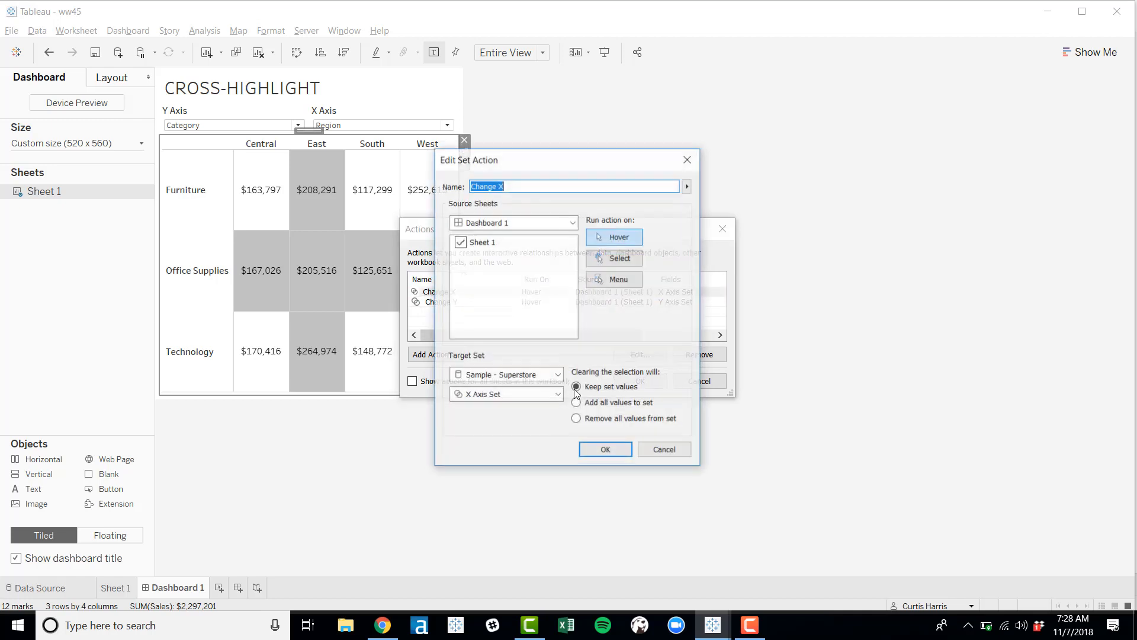
click(576, 419)
click(599, 450)
click(660, 377)
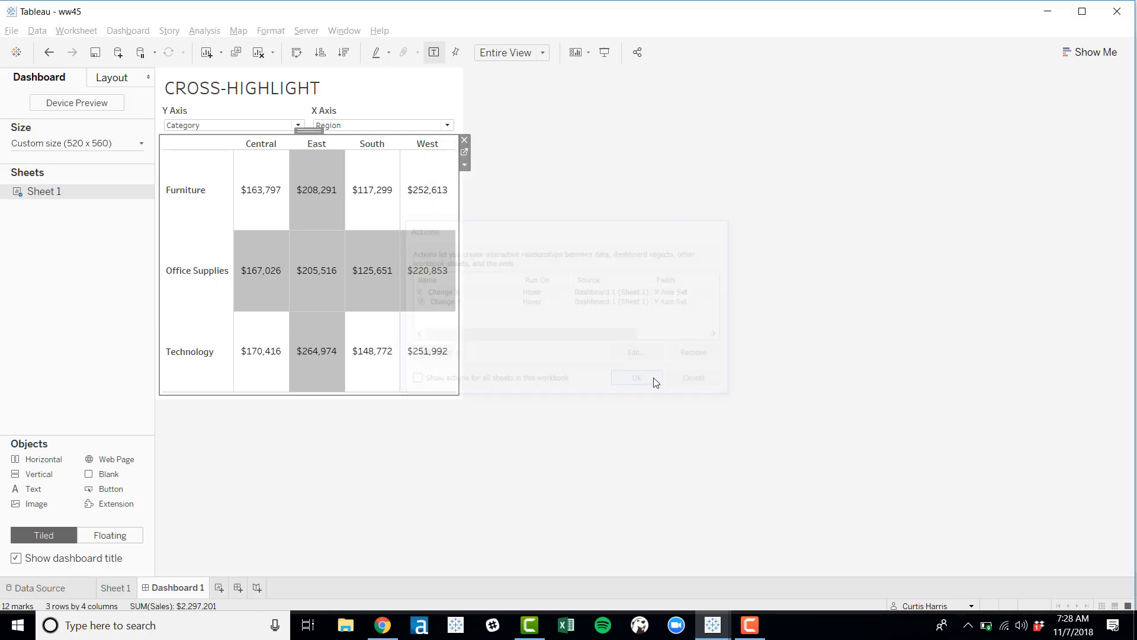
click(386, 361)
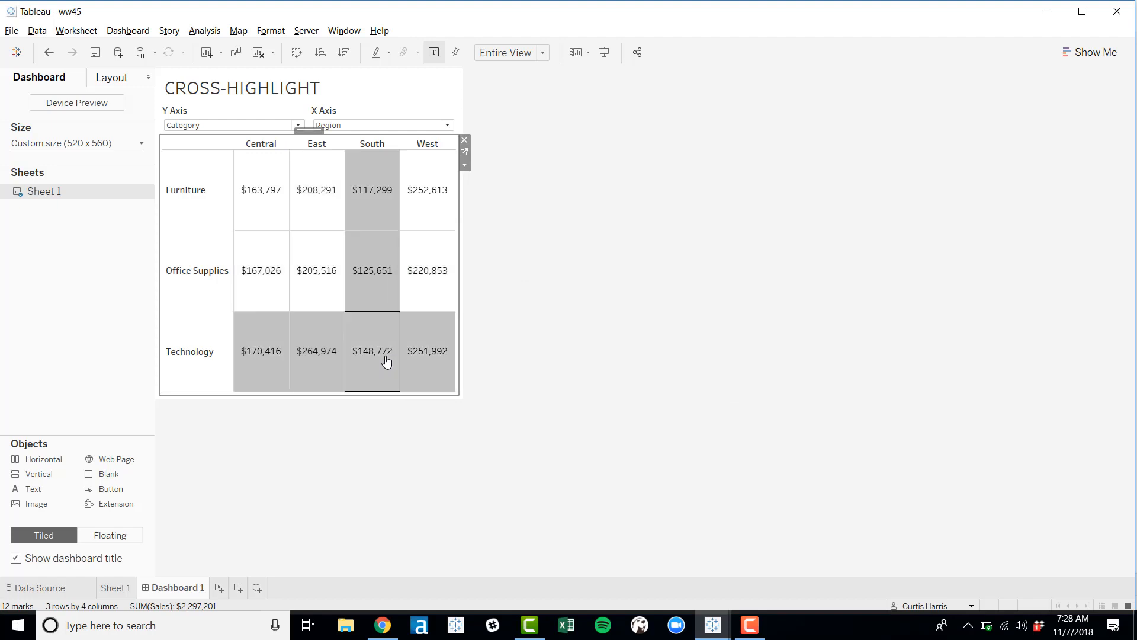
click(380, 455)
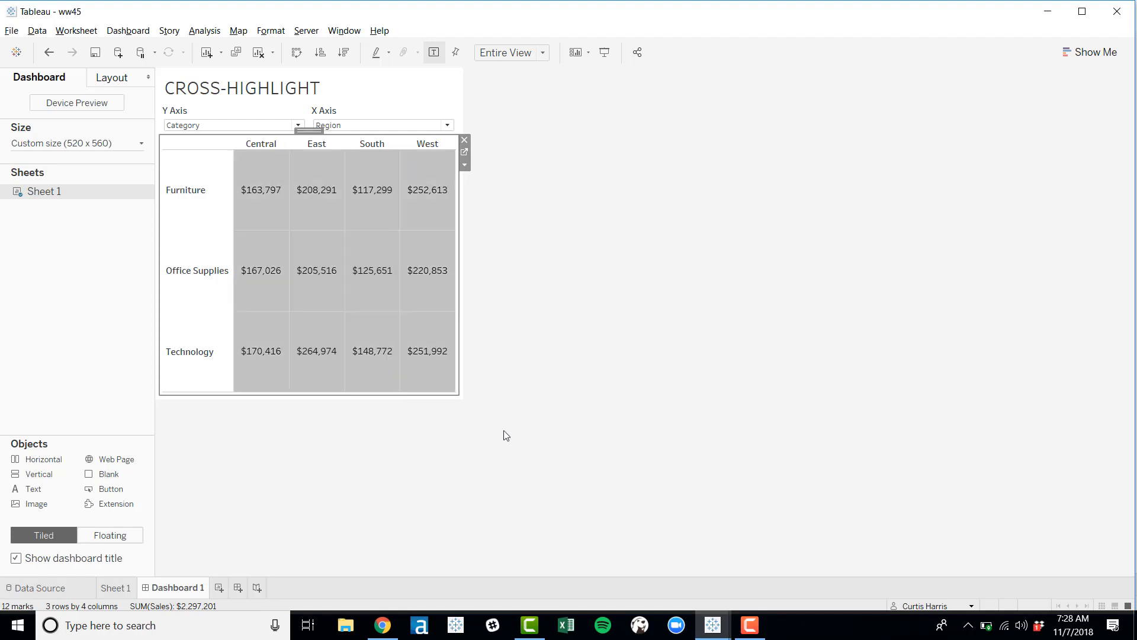
Go to Sheet 1 from the dashboard and convert the Color field on the marks to discrete.
click(464, 151)
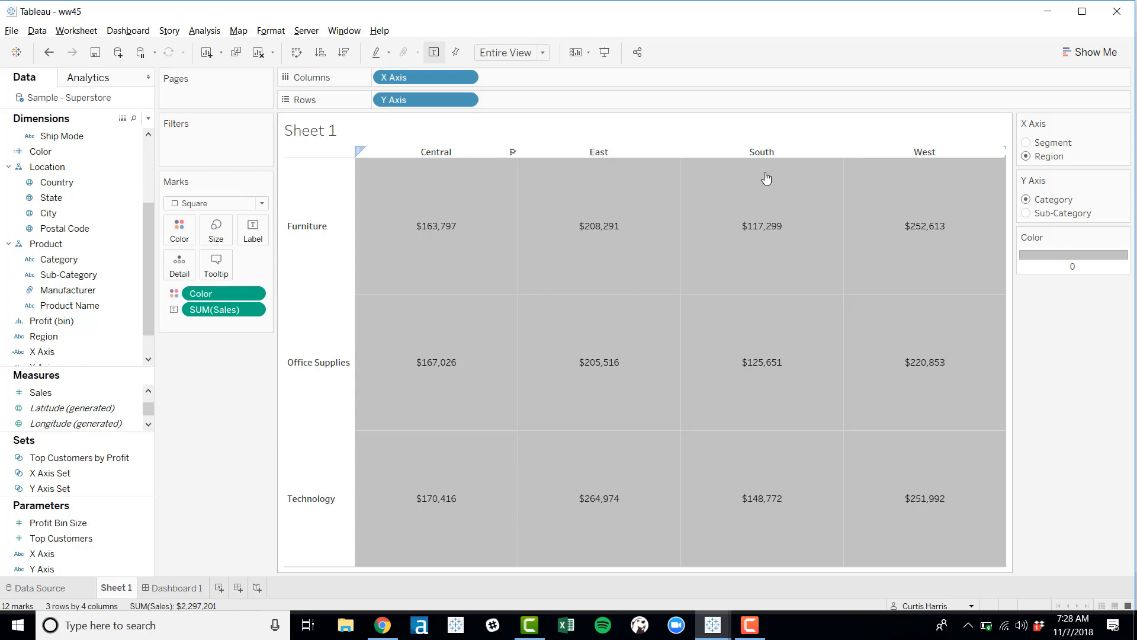
right_click(222, 291)
click(242, 420)
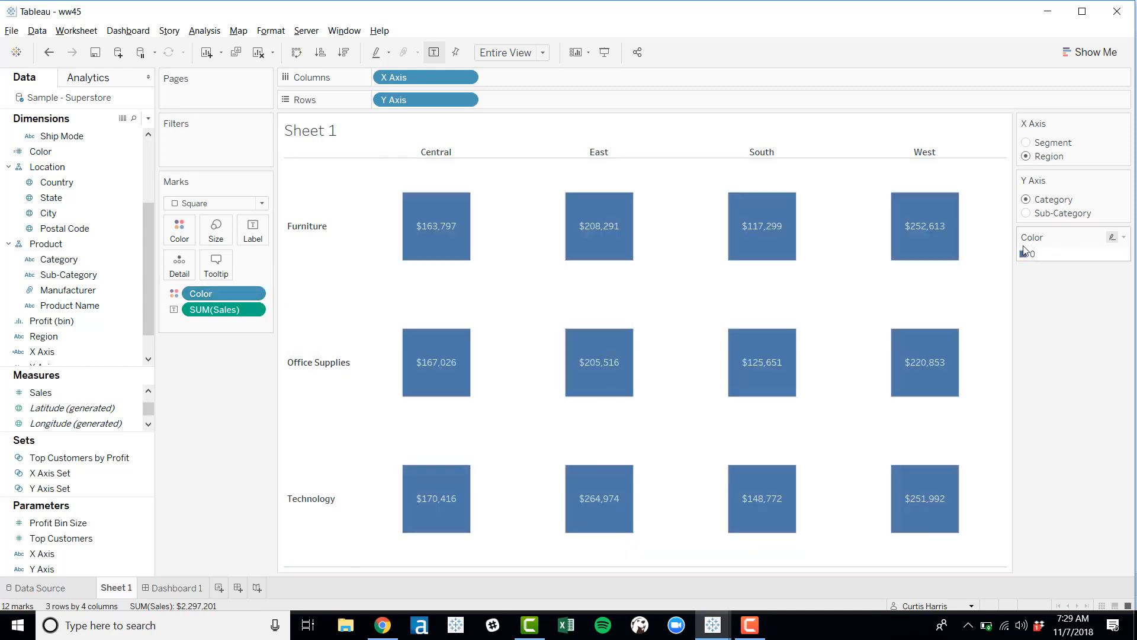
Try to enlarge the square marks until they fill the cells, and undo the resize.
click(216, 230)
click(272, 266)
drag(272, 266, 332, 264)
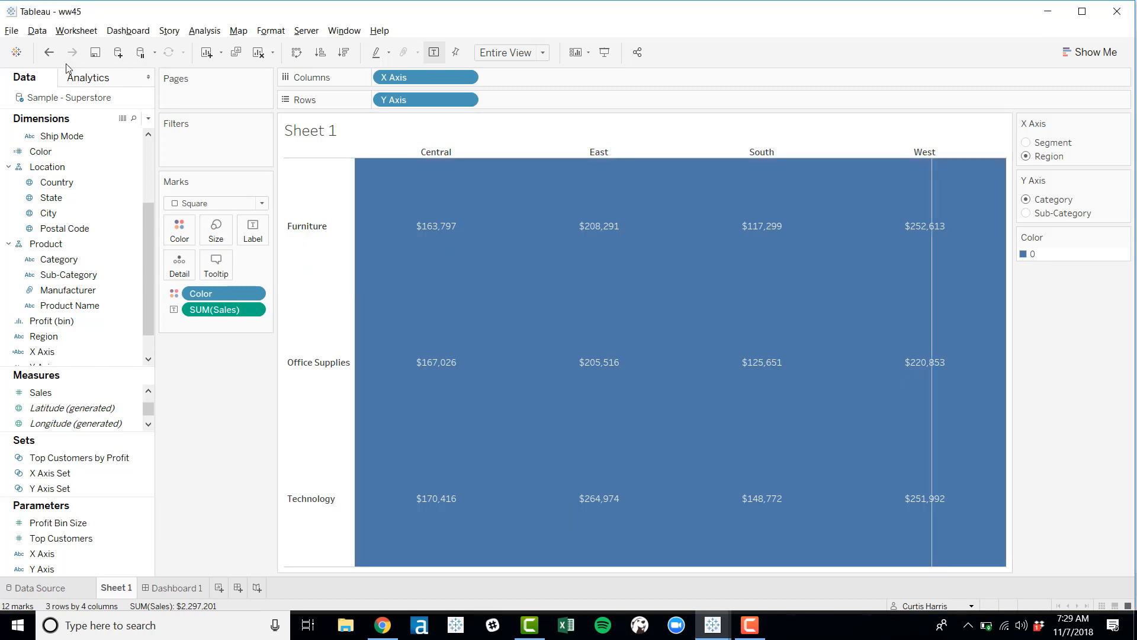
click(49, 52)
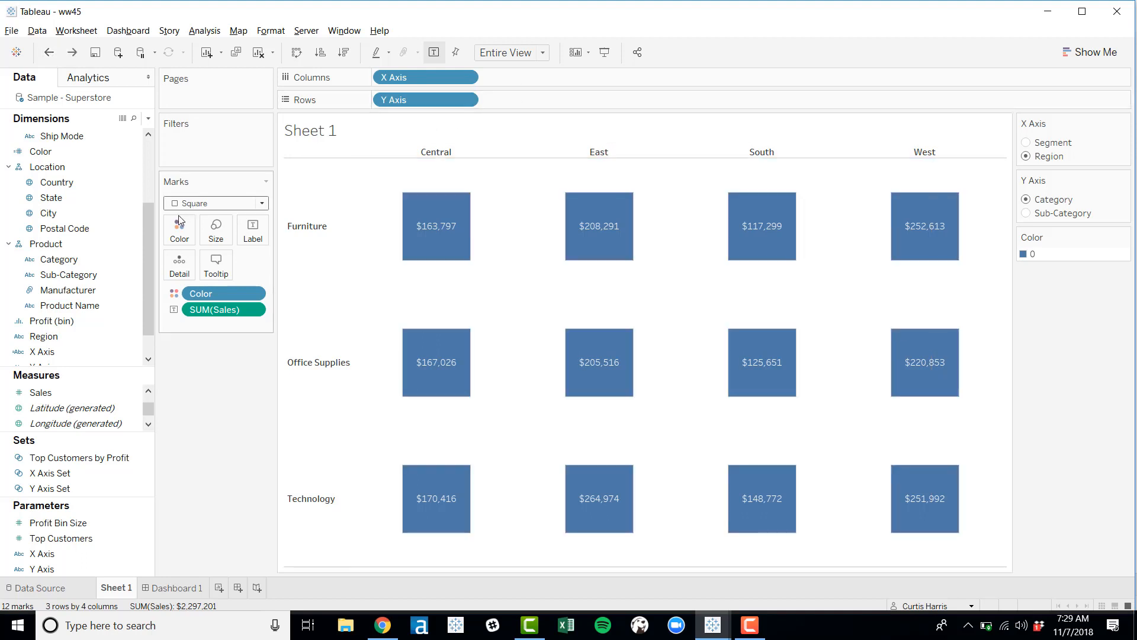
Change the mark type to Gantt Bar and size the marks by an ad hoc MIN(1.0) calculation.
click(189, 203)
click(195, 359)
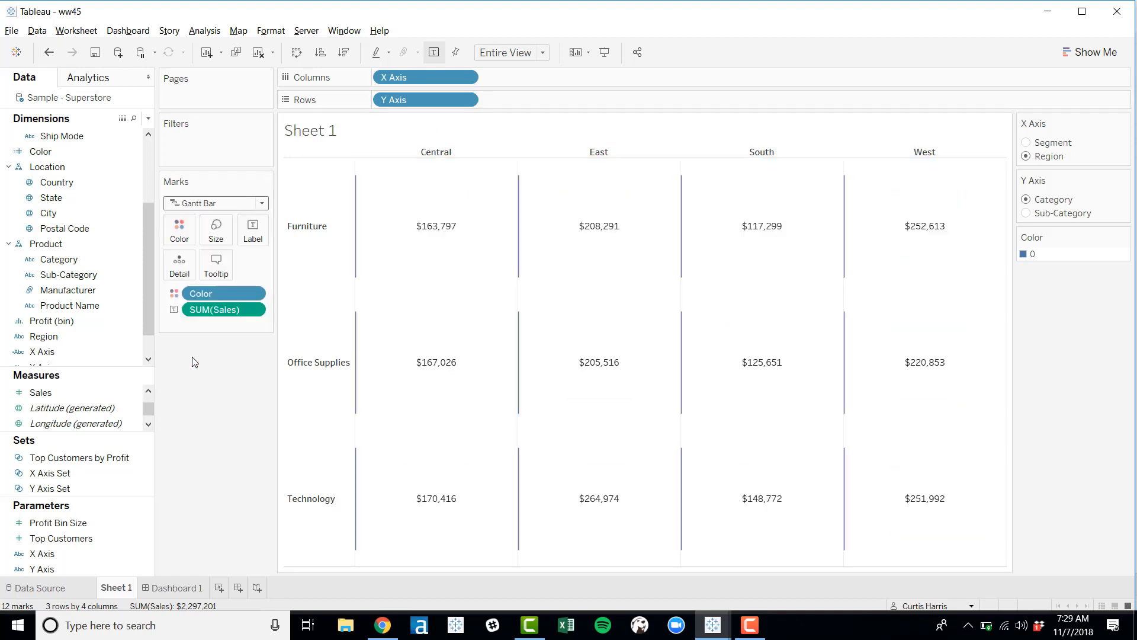
double_click(235, 326)
text(MIN(1.)
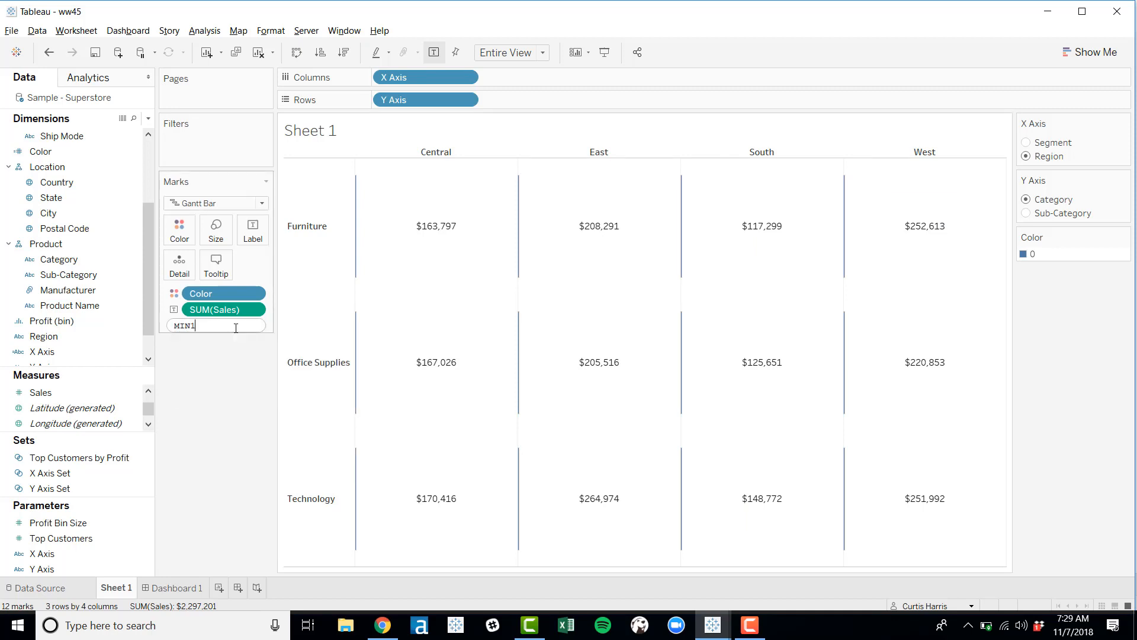
text())
key(BackSpace)
text(0))
key(Return)
drag(236, 326, 230, 241)
drag(229, 236, 219, 233)
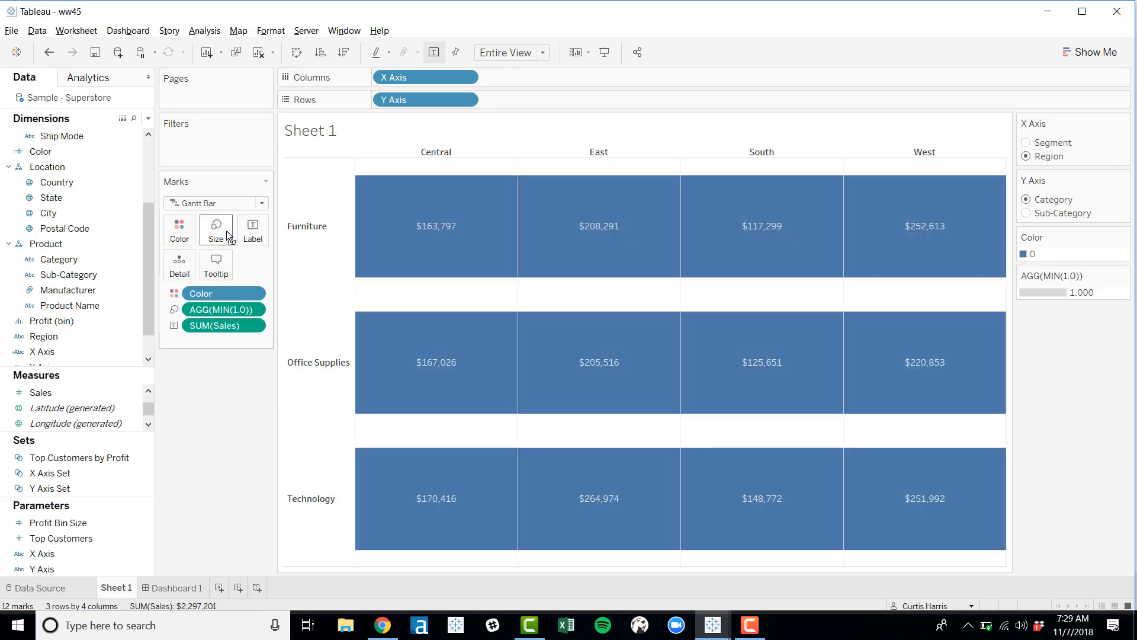
Increase the Gantt bar size to its maximum so the marks fill the full cell height.
click(216, 230)
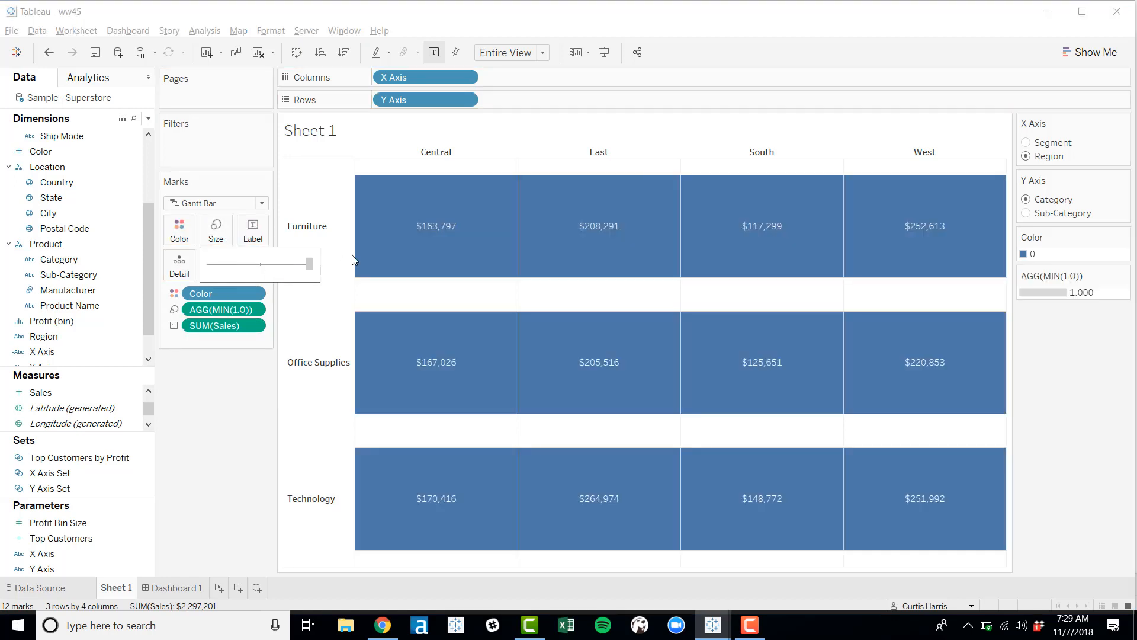
drag(352, 256, 351, 258)
click(206, 405)
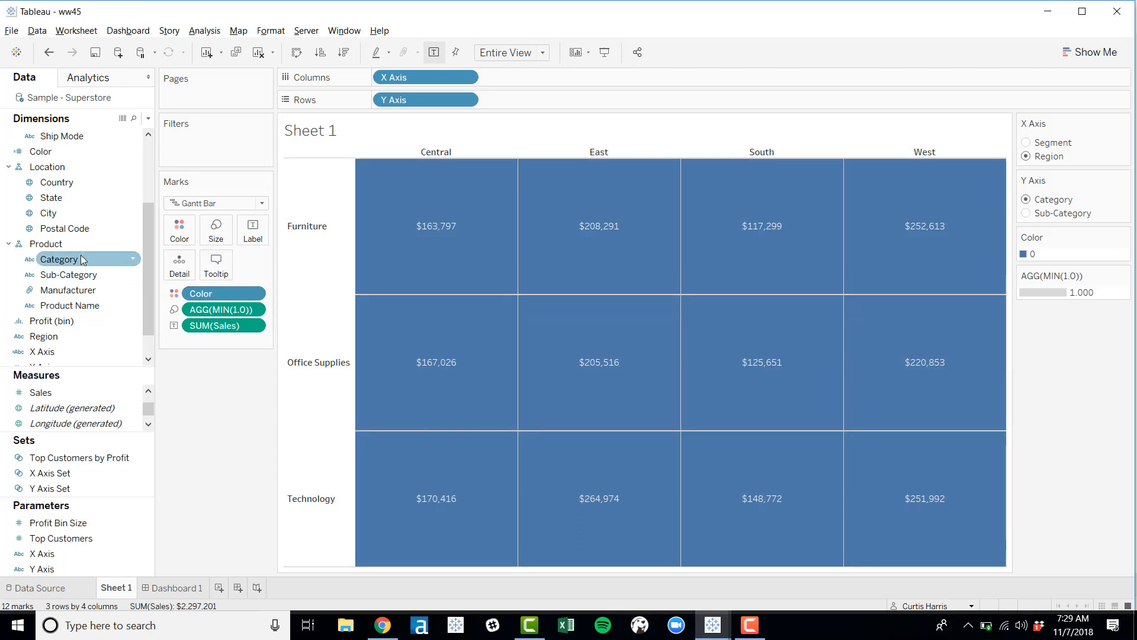
Simplify the Color calculated field to the Boolean formula [X Axis Set] OR [Y Axis Set].
right_click(48, 152)
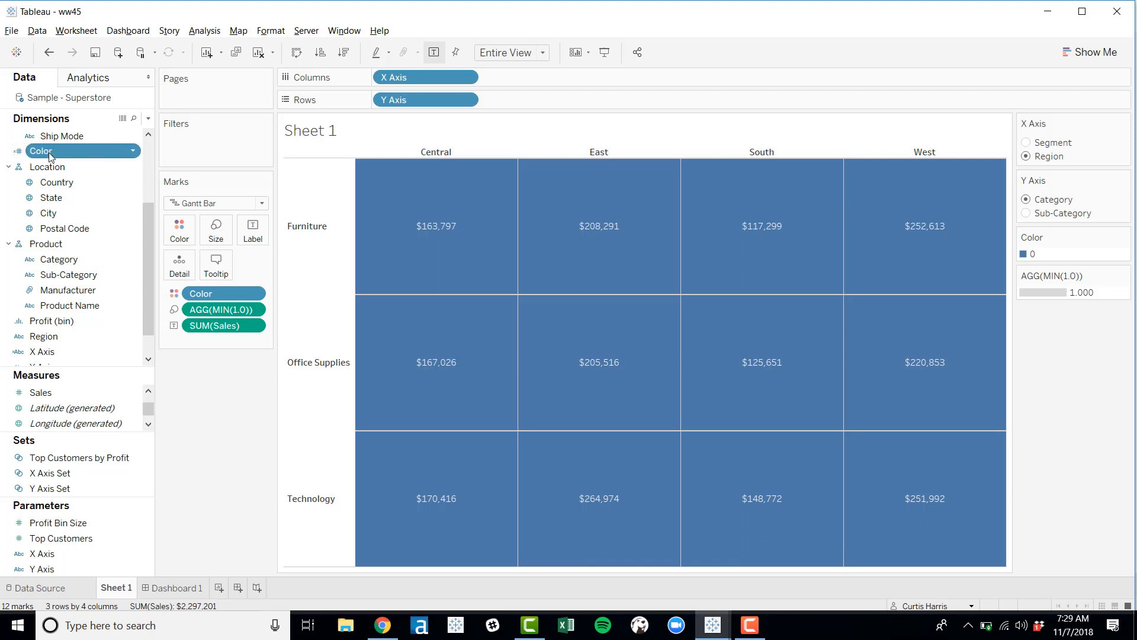
click(87, 229)
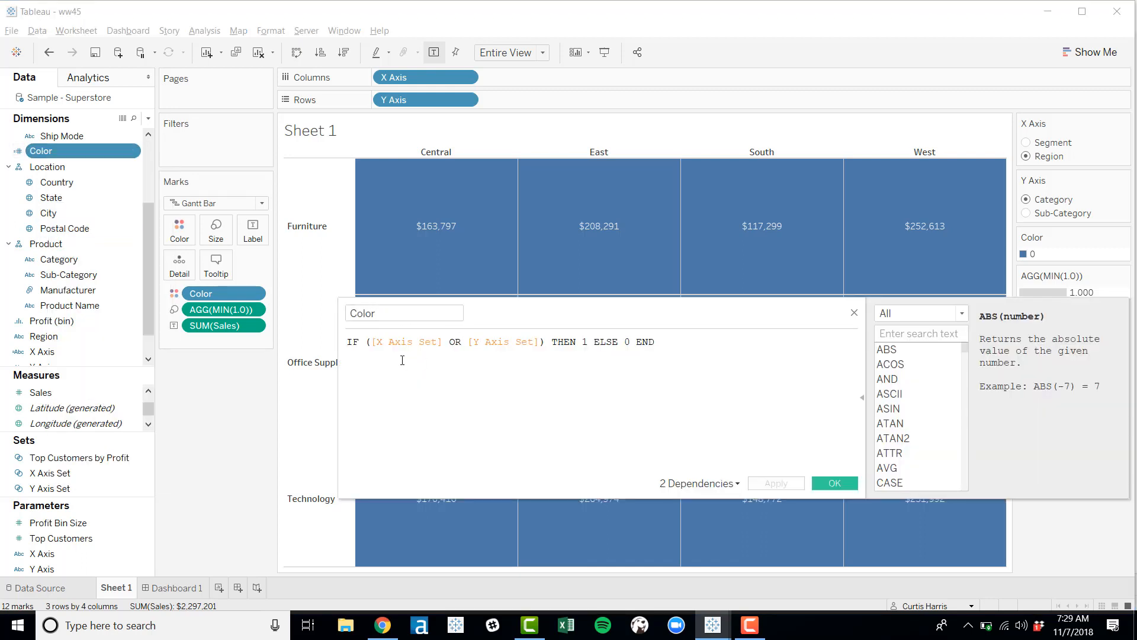
drag(371, 342, 326, 341)
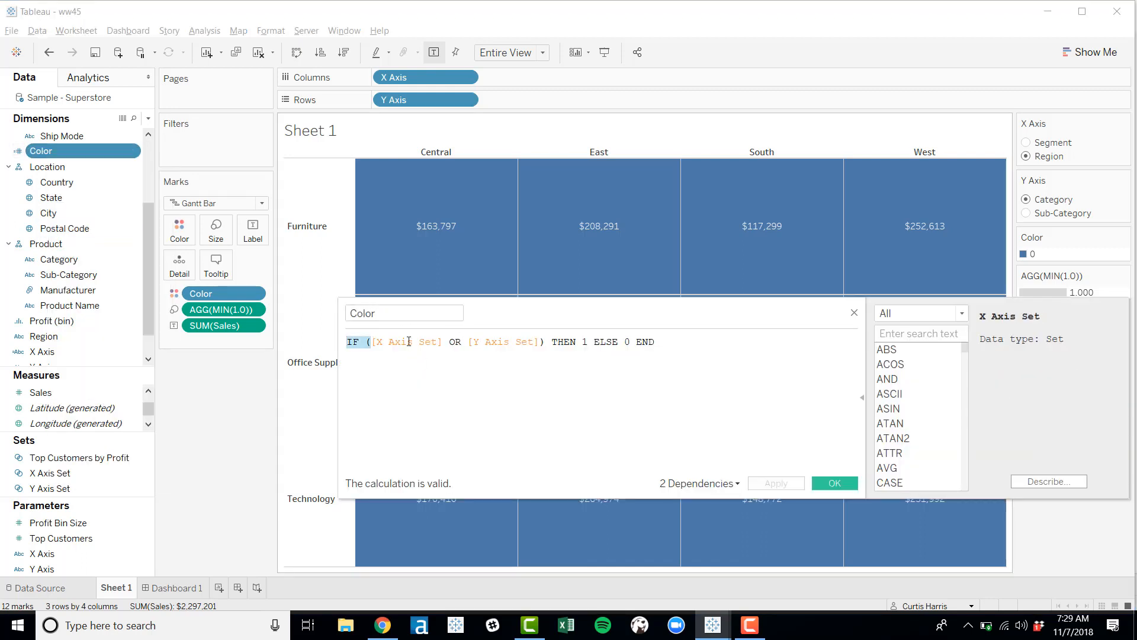
key(BackSpace)
drag(632, 344, 512, 346)
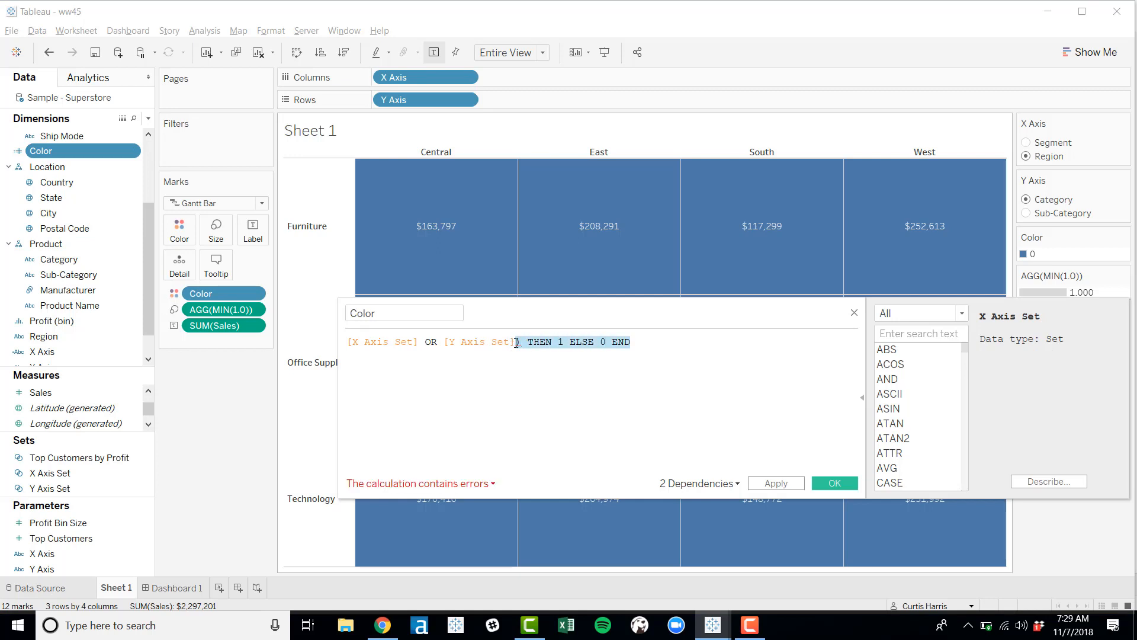
key(BackSpace)
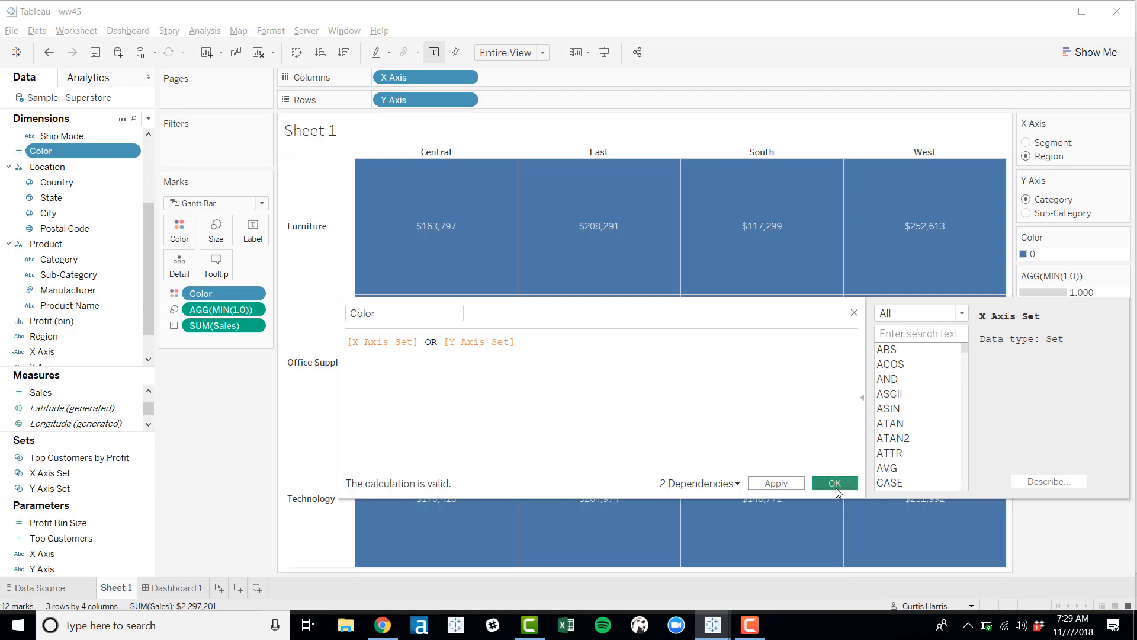
click(837, 488)
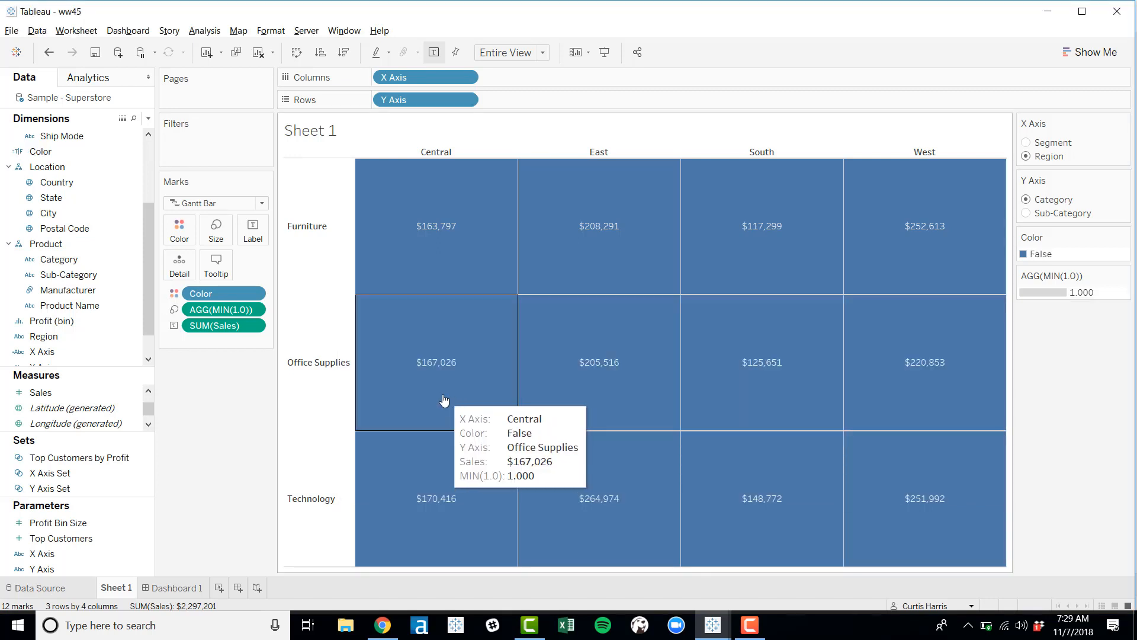
Edit the X Axis Set so that it includes Central.
right_click(51, 472)
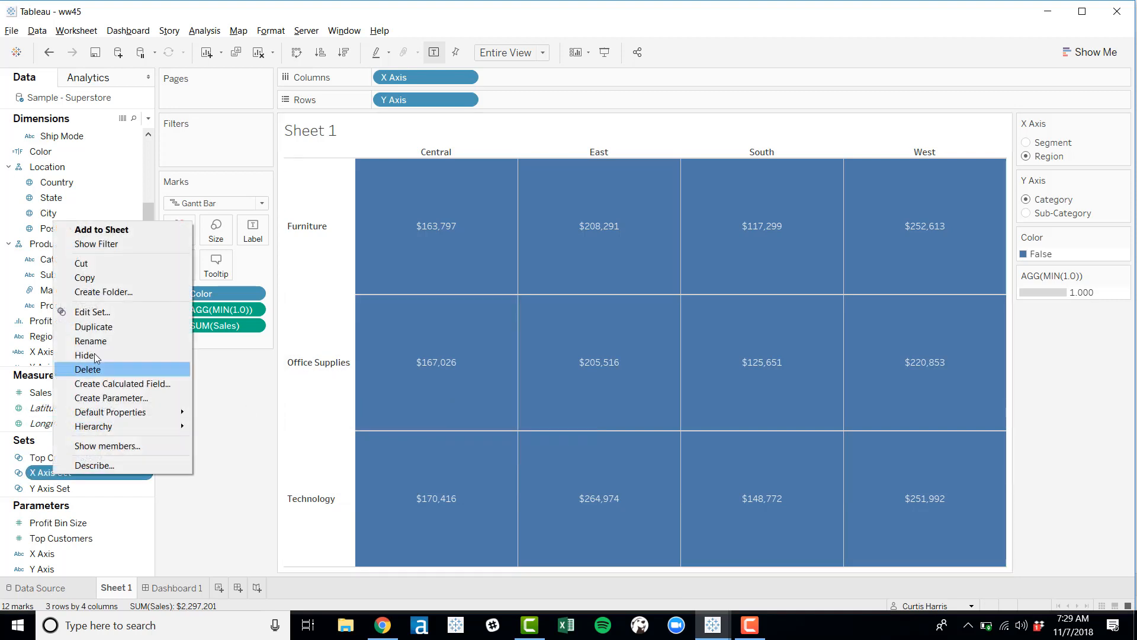
click(95, 312)
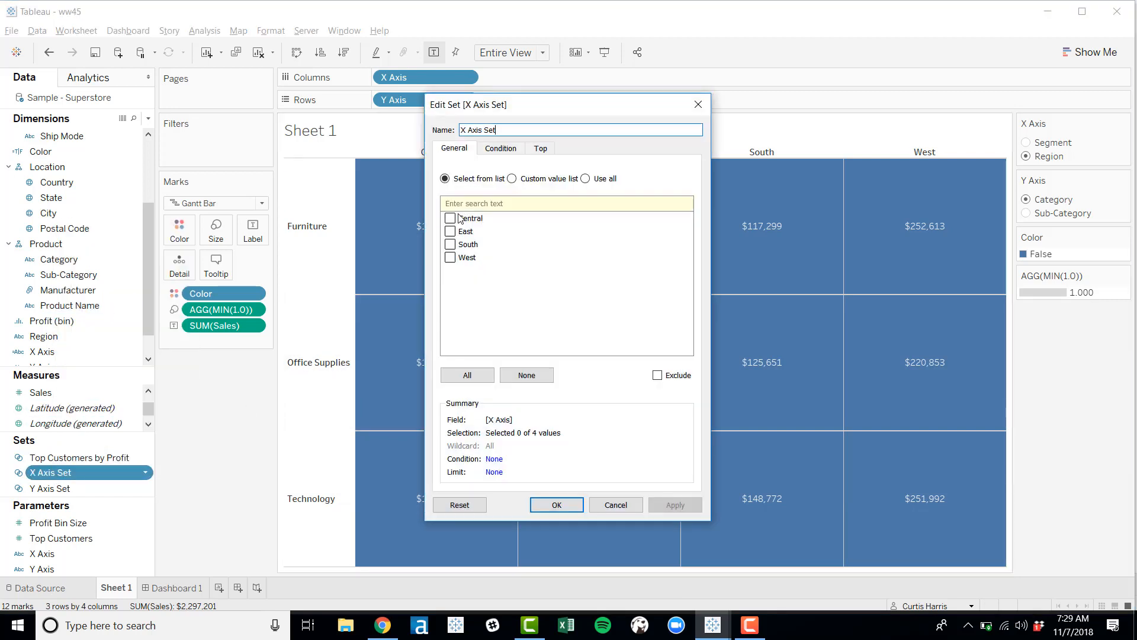
click(459, 218)
click(535, 504)
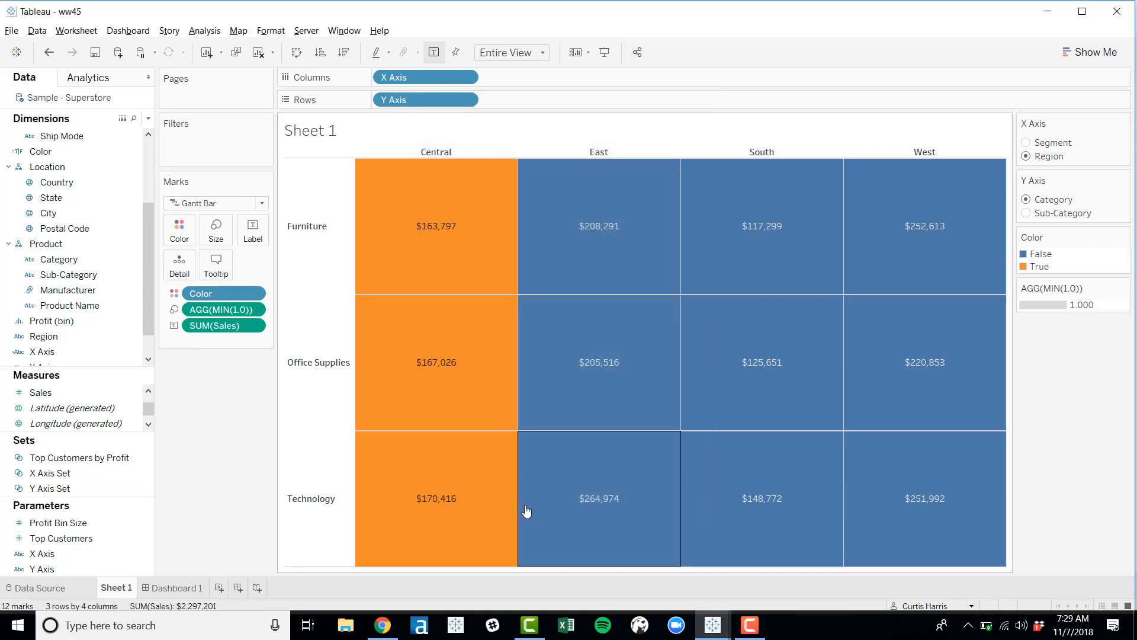
Edit the Y Axis Set so that it includes Furniture.
right_click(98, 489)
click(171, 324)
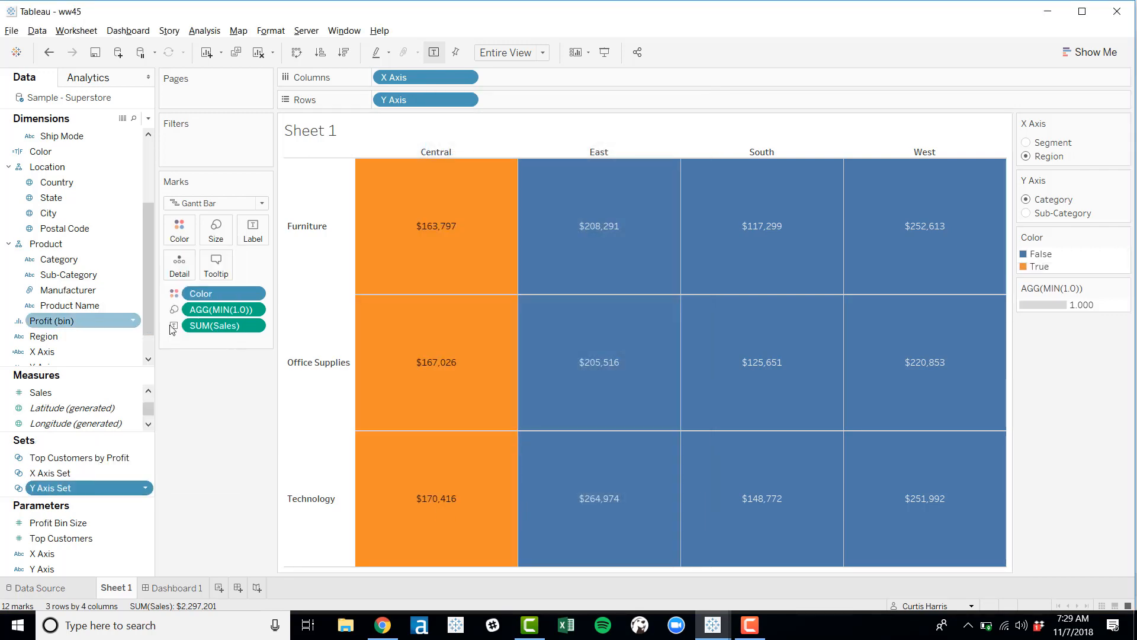
click(452, 218)
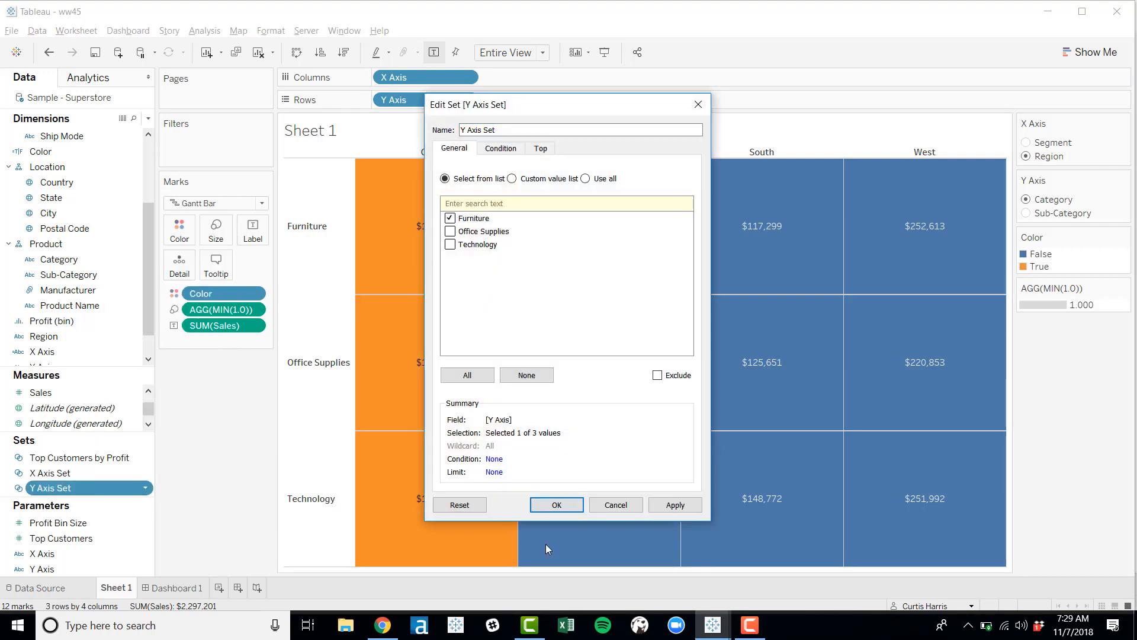
click(560, 505)
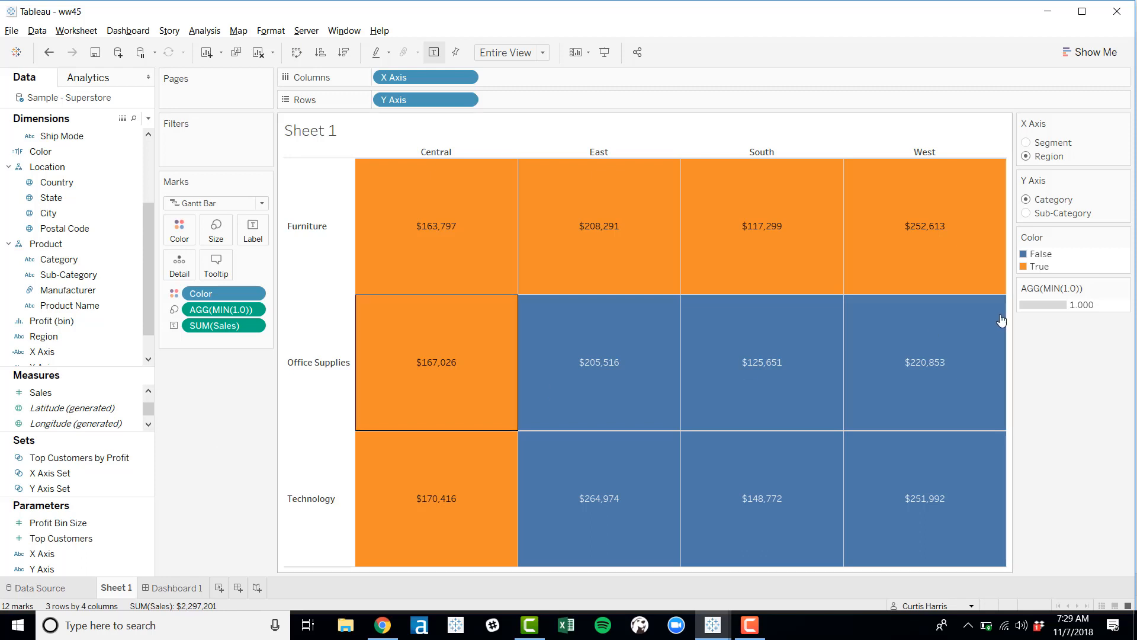
Edit the Color legend and assign the grey #c1c1c1 to the True value.
click(1124, 240)
click(1124, 241)
click(1124, 241)
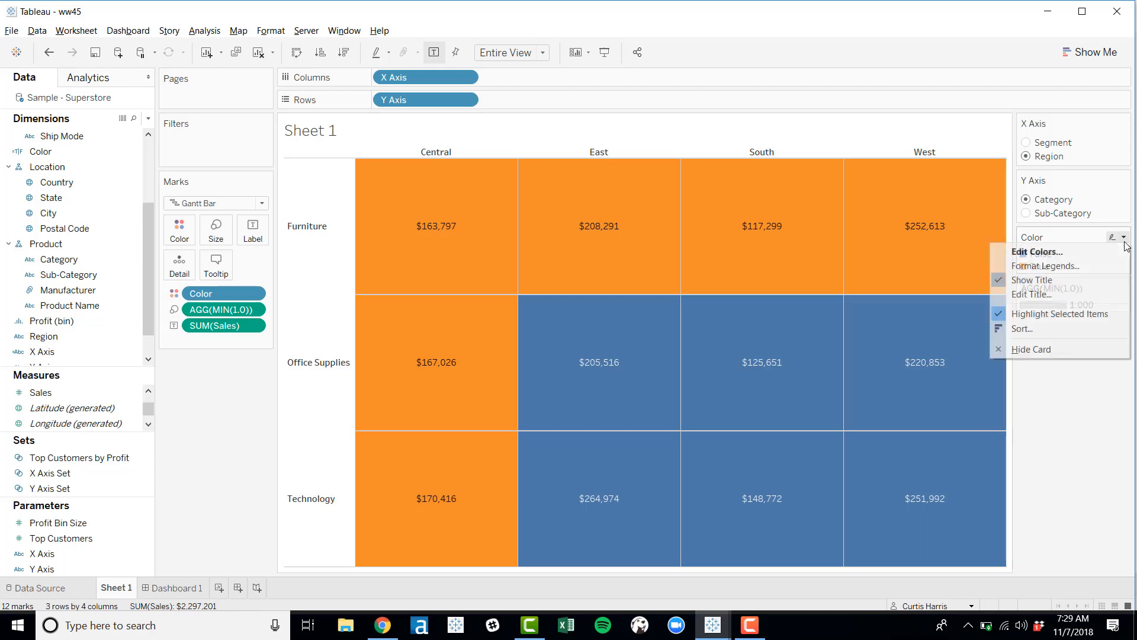
click(1042, 249)
click(456, 248)
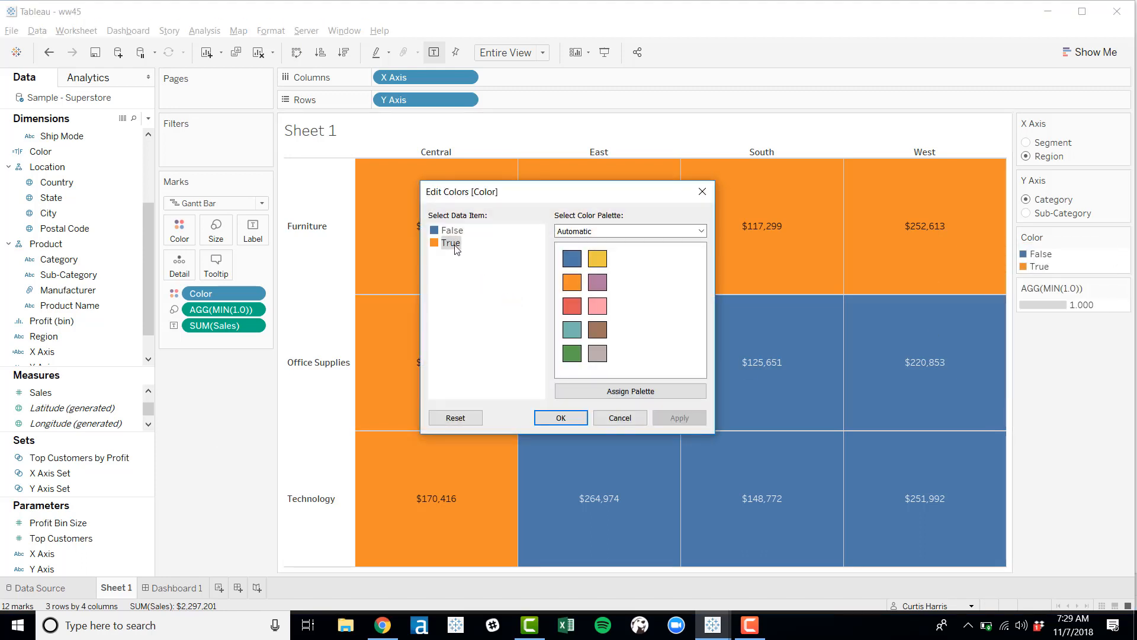
double_click(456, 244)
click(665, 406)
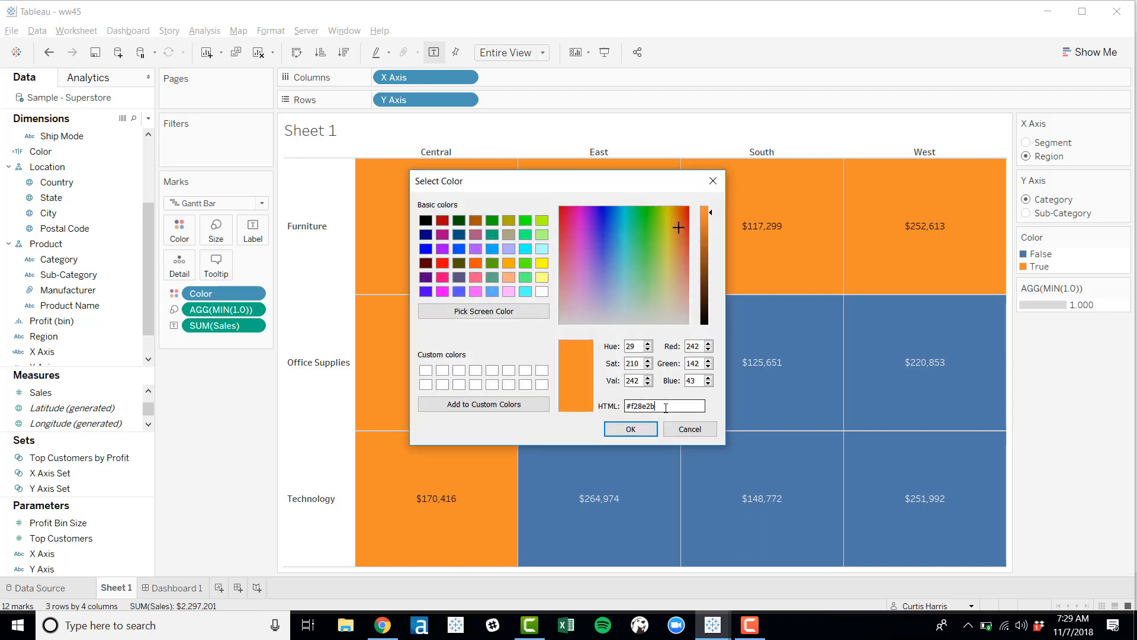
double_click(666, 407)
text(c1c1c1)
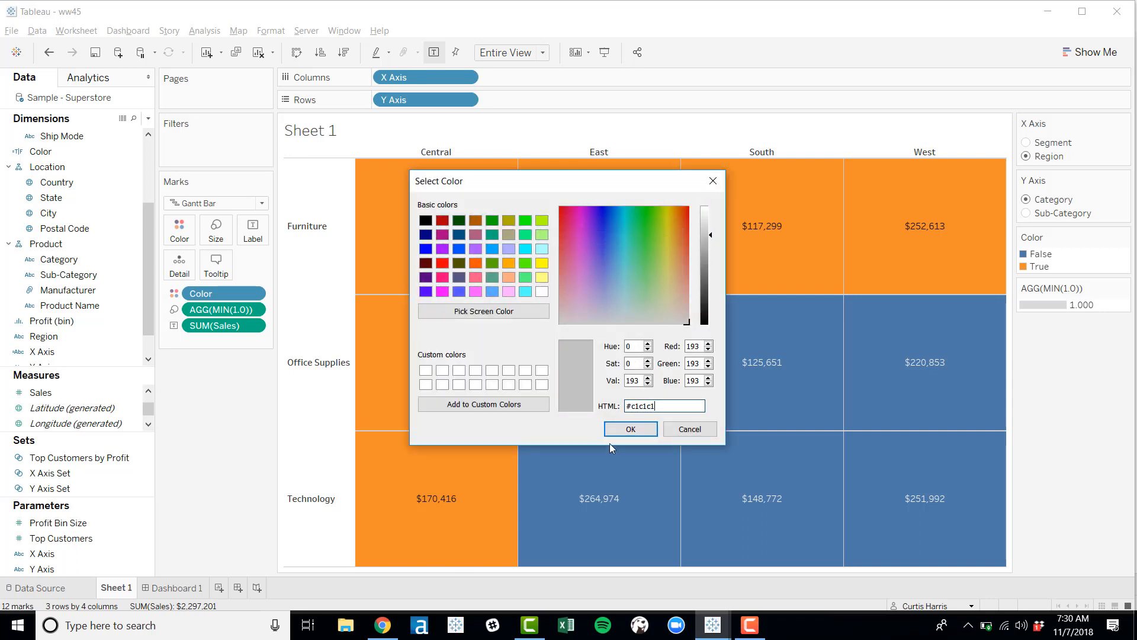
click(631, 429)
Assign white to the False value of the Color legend and apply the edited colors.
double_click(432, 230)
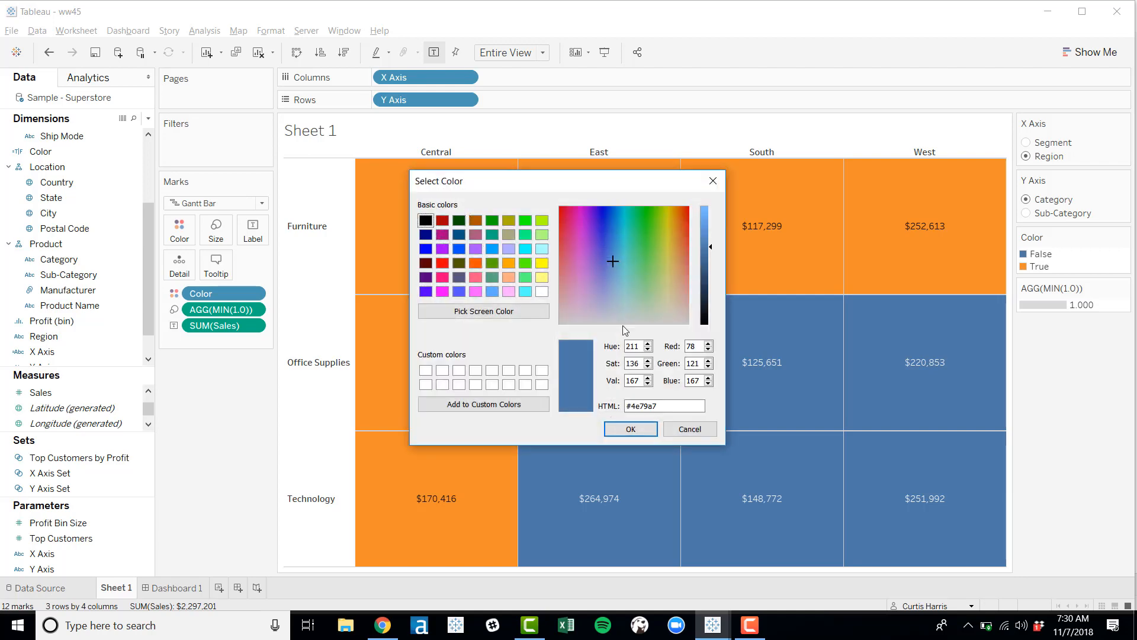
click(542, 292)
click(613, 426)
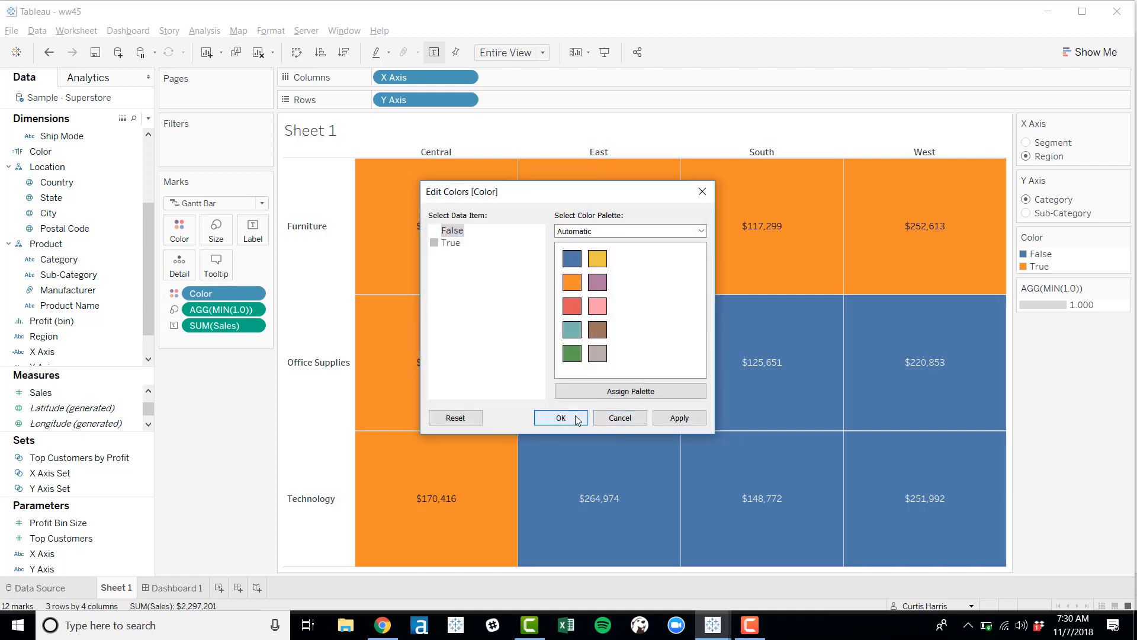
click(561, 418)
Review the Change X and Change Y set actions on Dashboard 1 and test the highlighting on its cells.
click(176, 590)
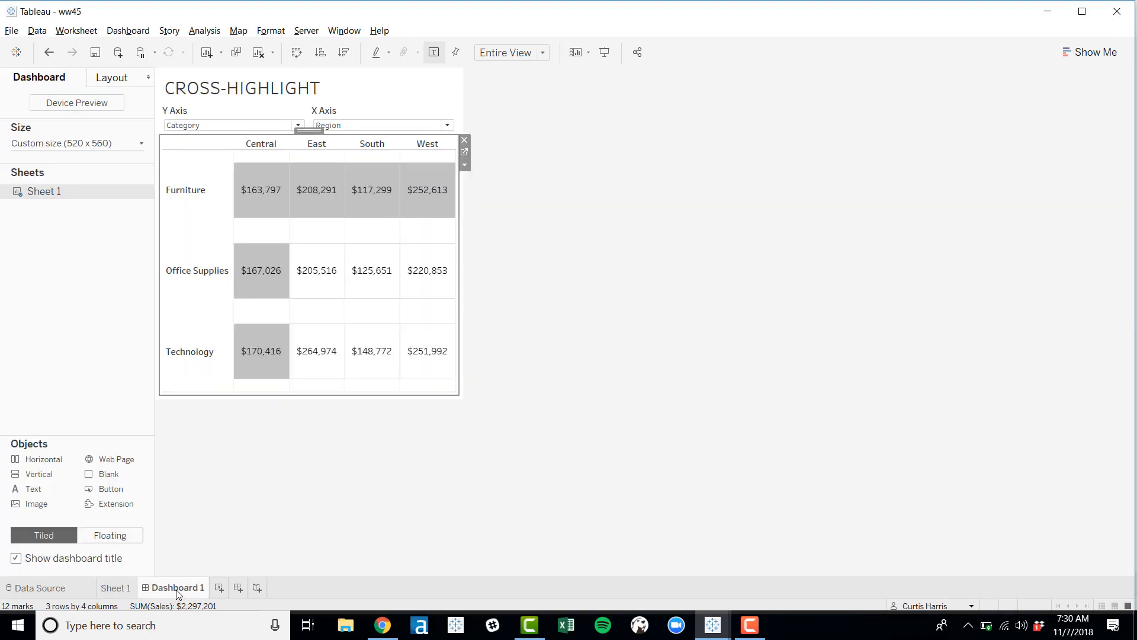
click(127, 33)
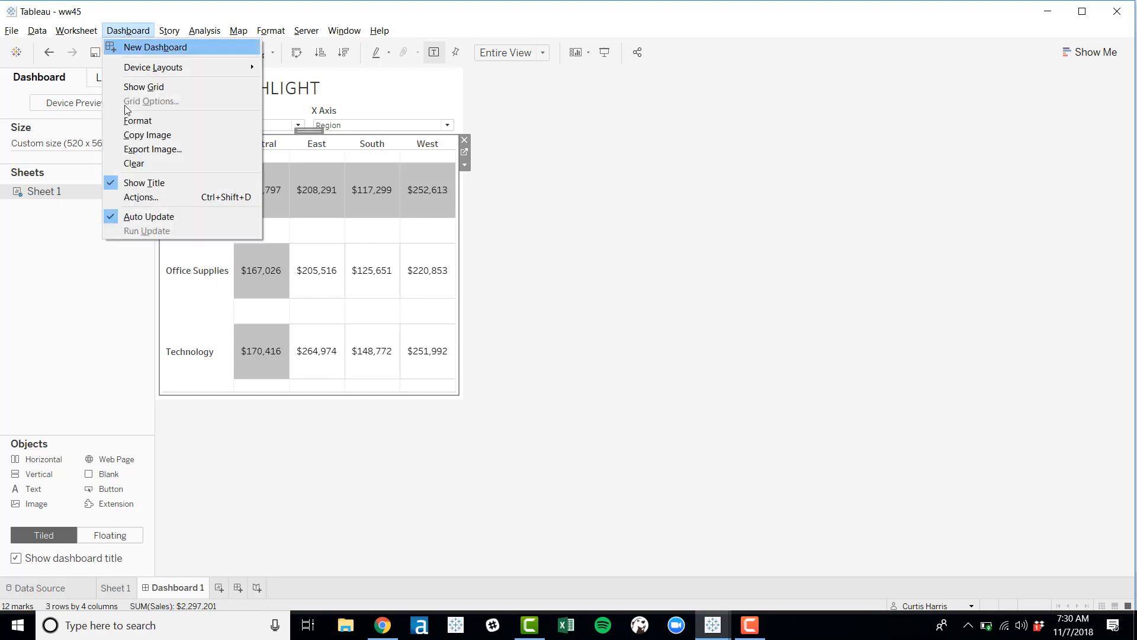
click(135, 196)
click(533, 291)
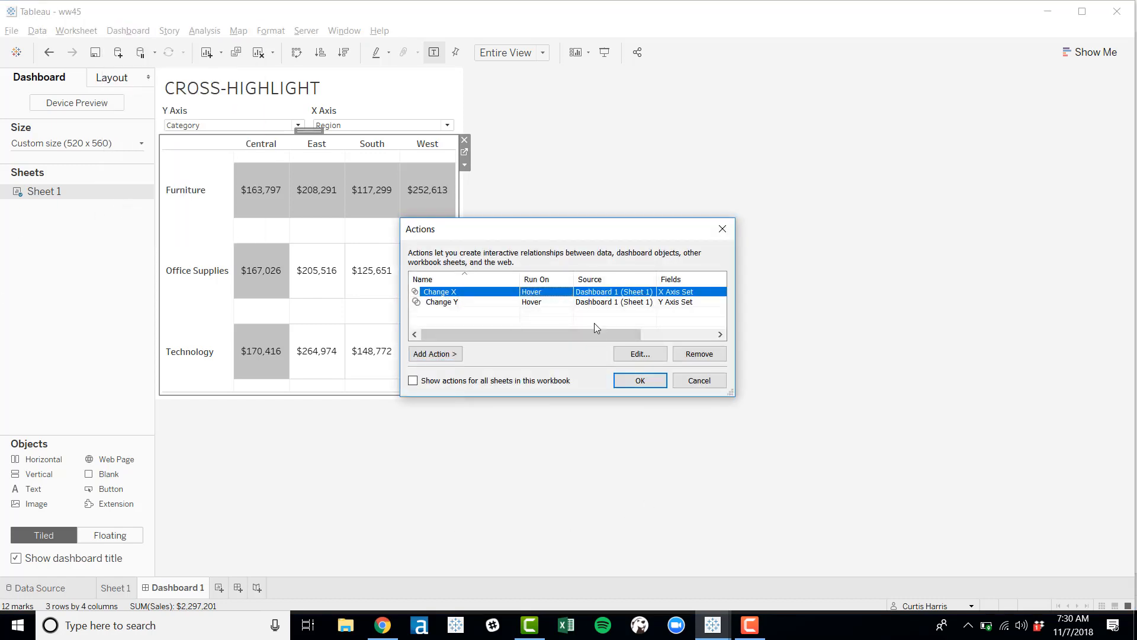
click(618, 355)
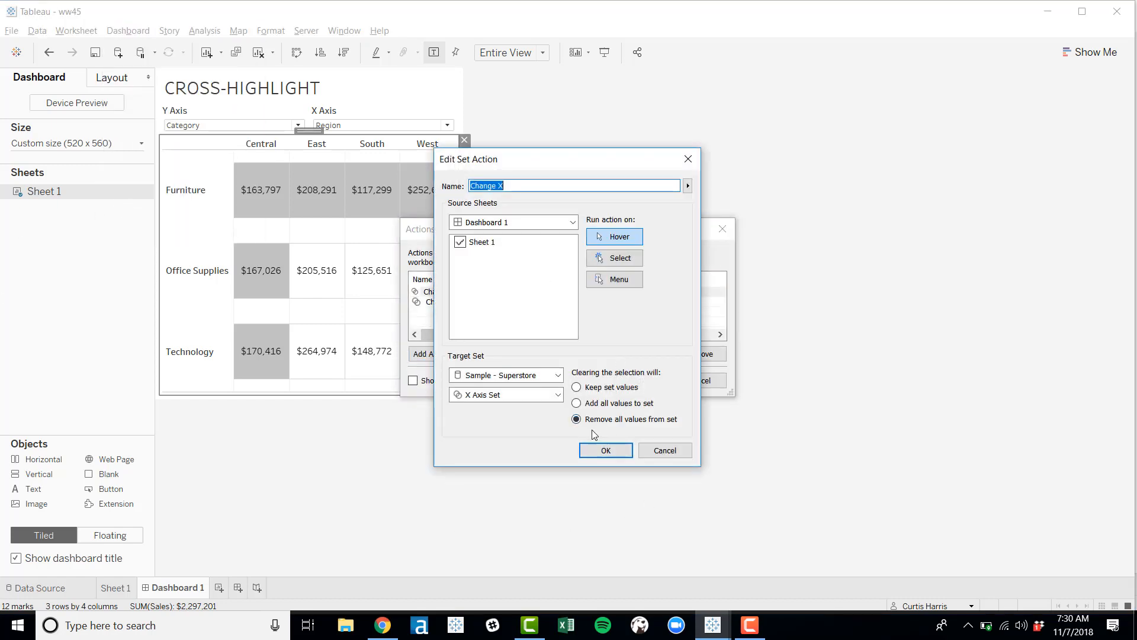
click(601, 450)
click(597, 302)
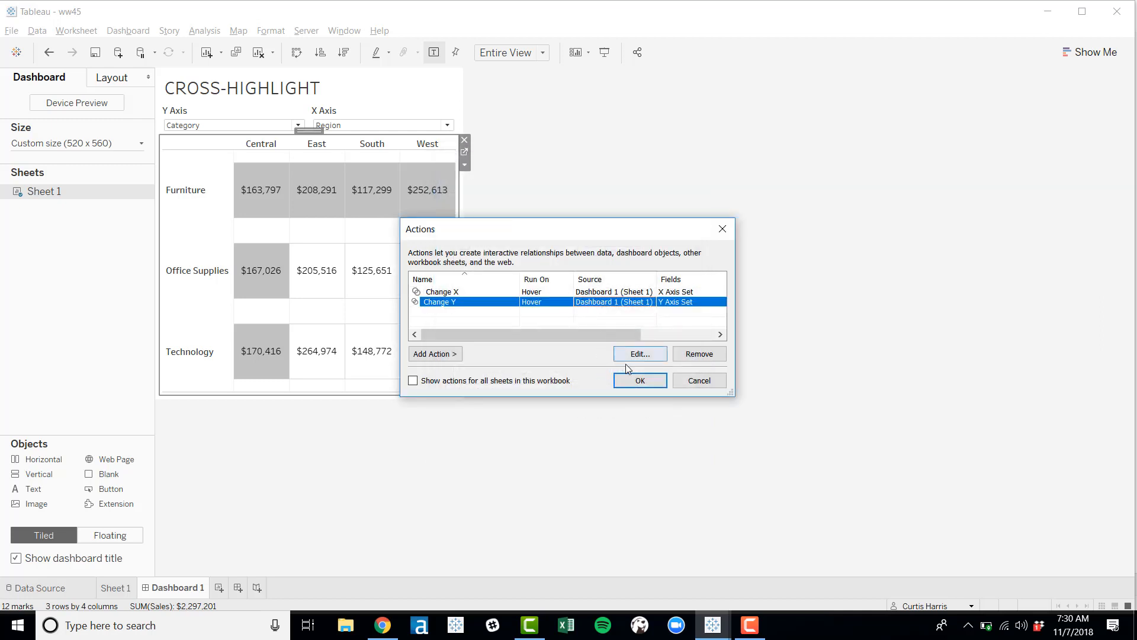
click(638, 359)
click(622, 447)
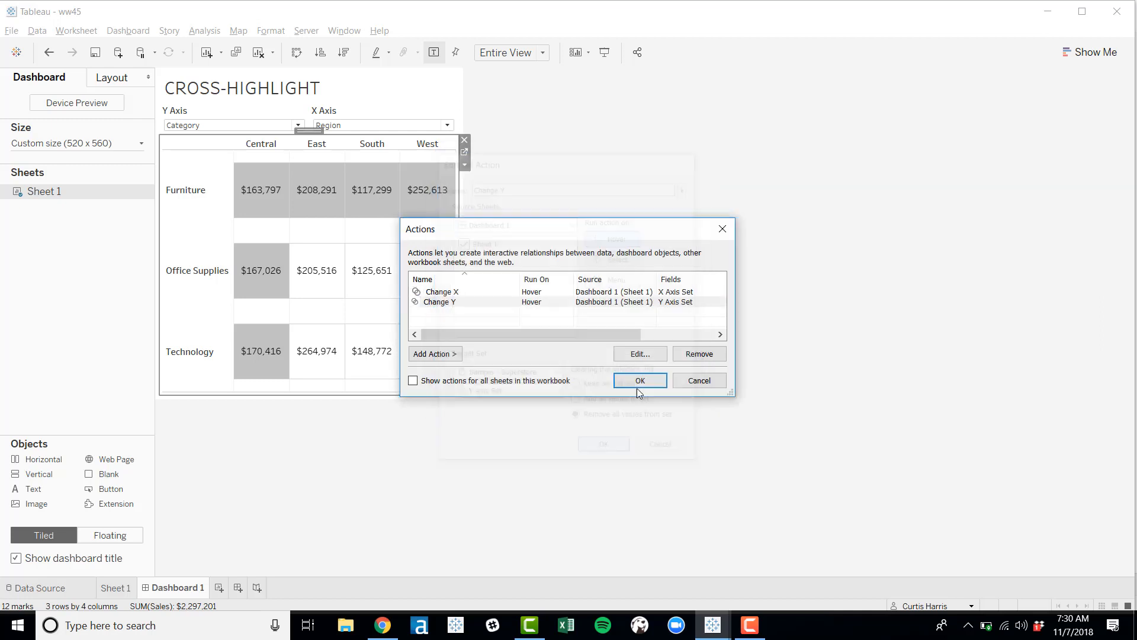
click(641, 380)
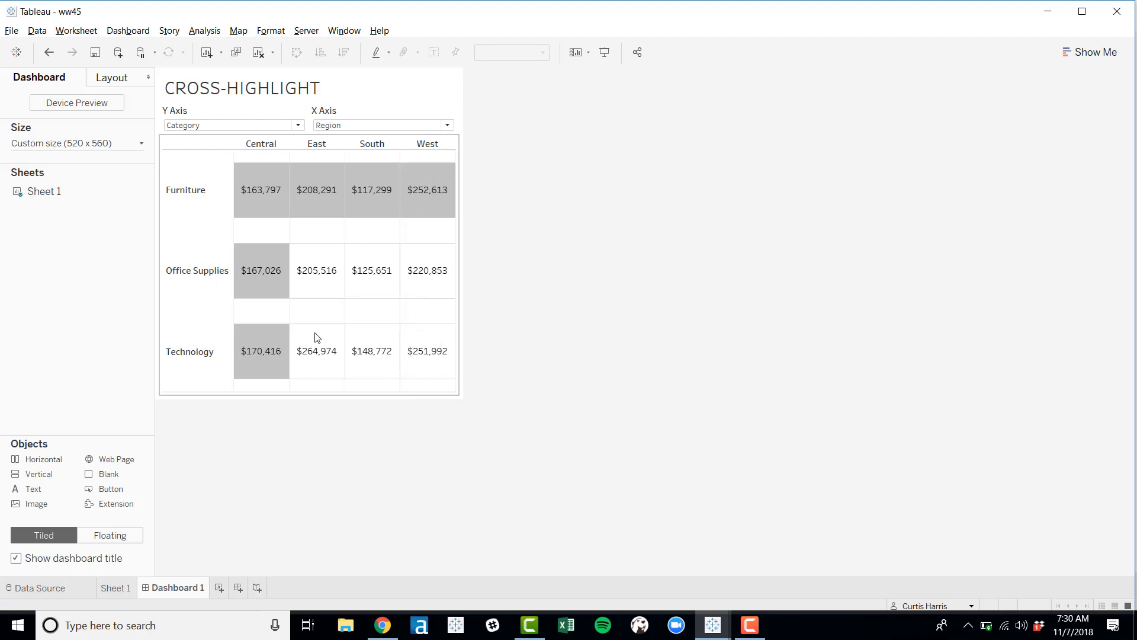
mouse_move(315, 333)
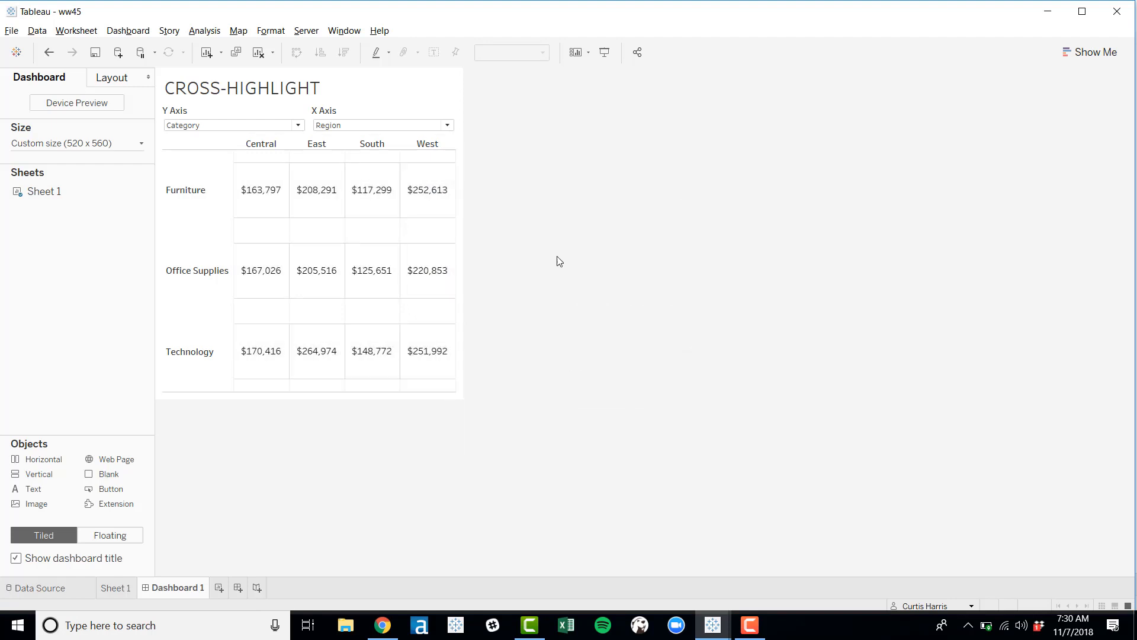
Select the Furniture row header on the dashboard and inspect the cells of Sheet 1.
click(165, 170)
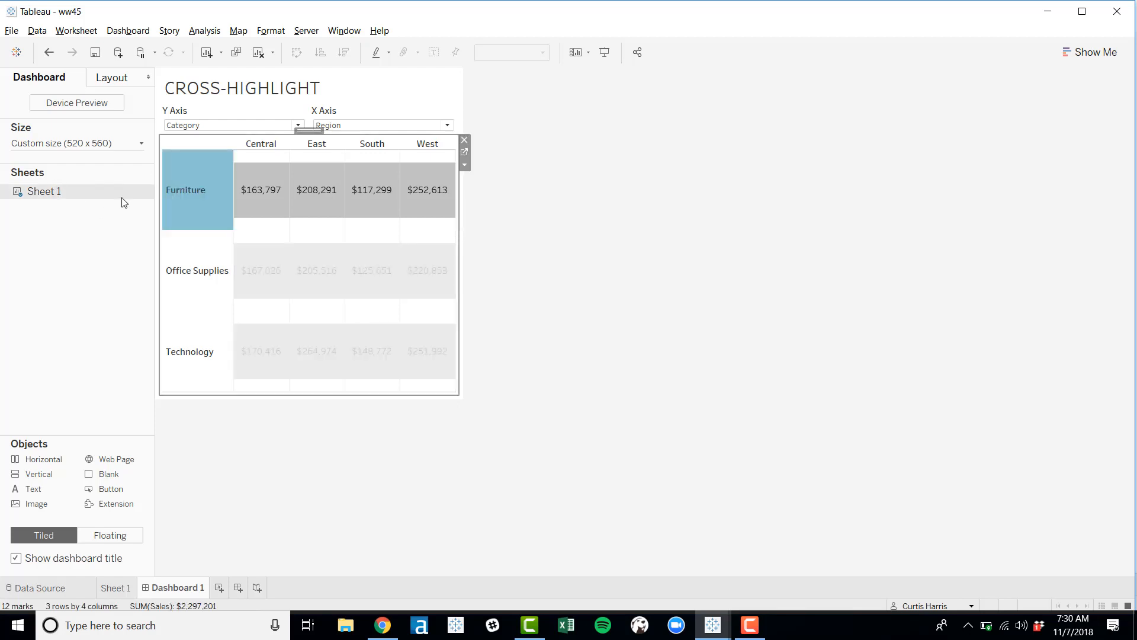
click(148, 191)
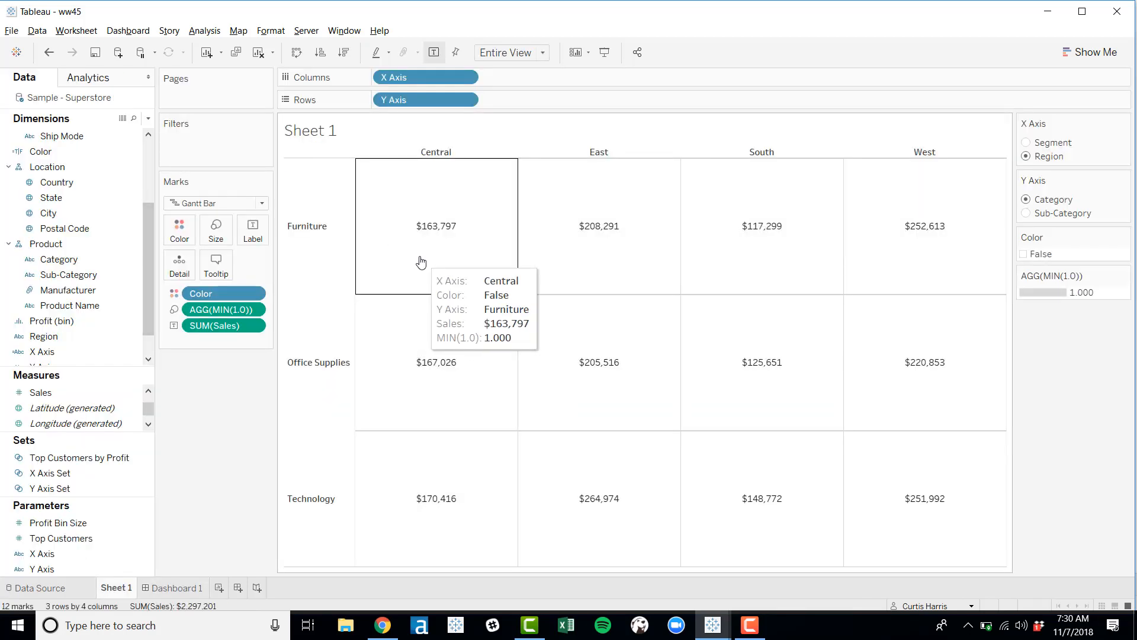
click(214, 230)
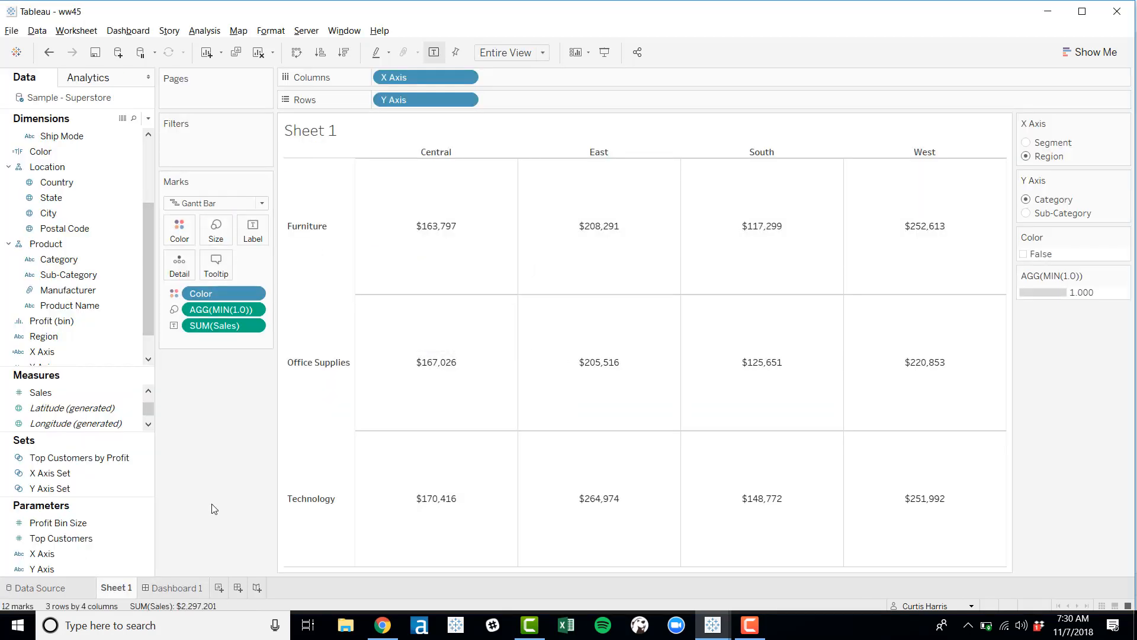
click(165, 590)
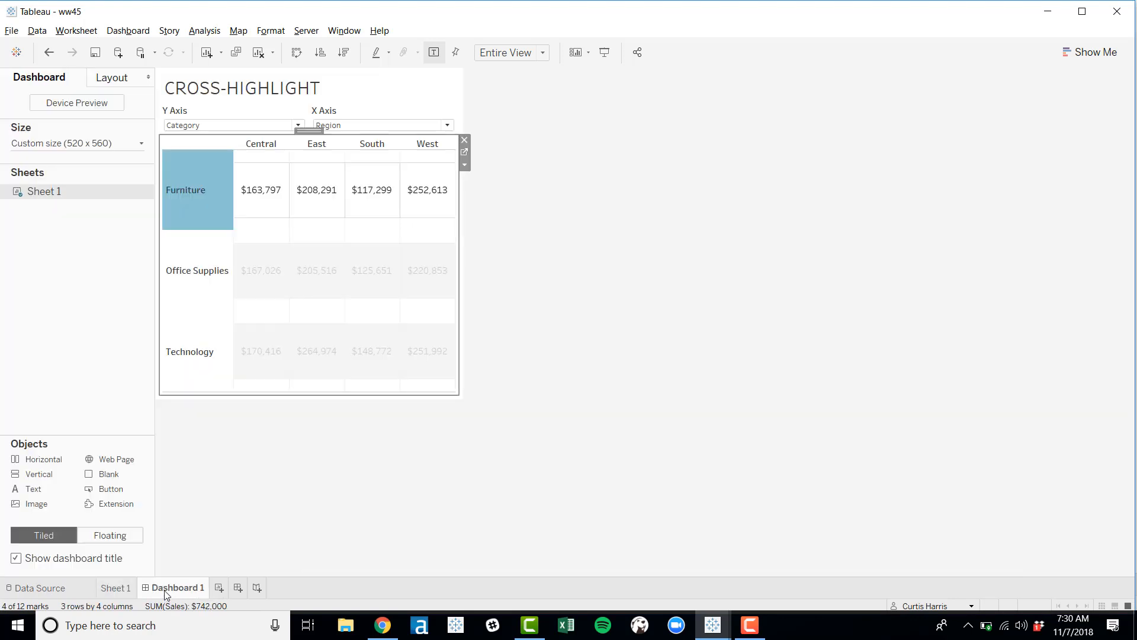
Remove Sheet 1 from the dashboard, place it back below the title and test the highlighting.
click(465, 140)
mouse_move(39, 198)
drag(40, 200, 257, 167)
mouse_move(248, 224)
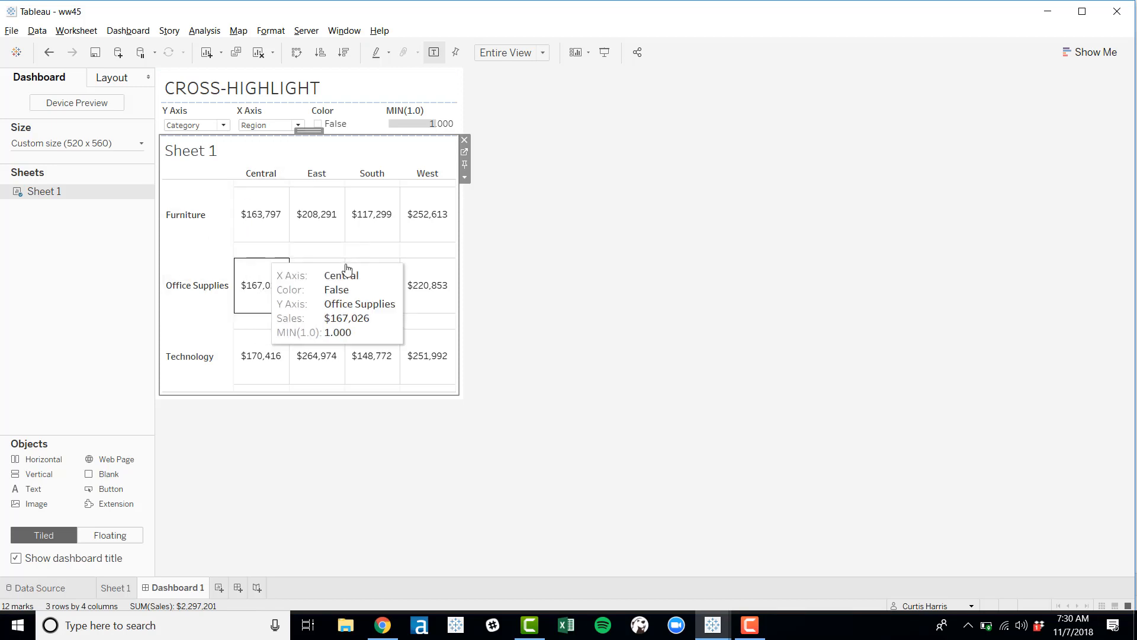
mouse_move(379, 263)
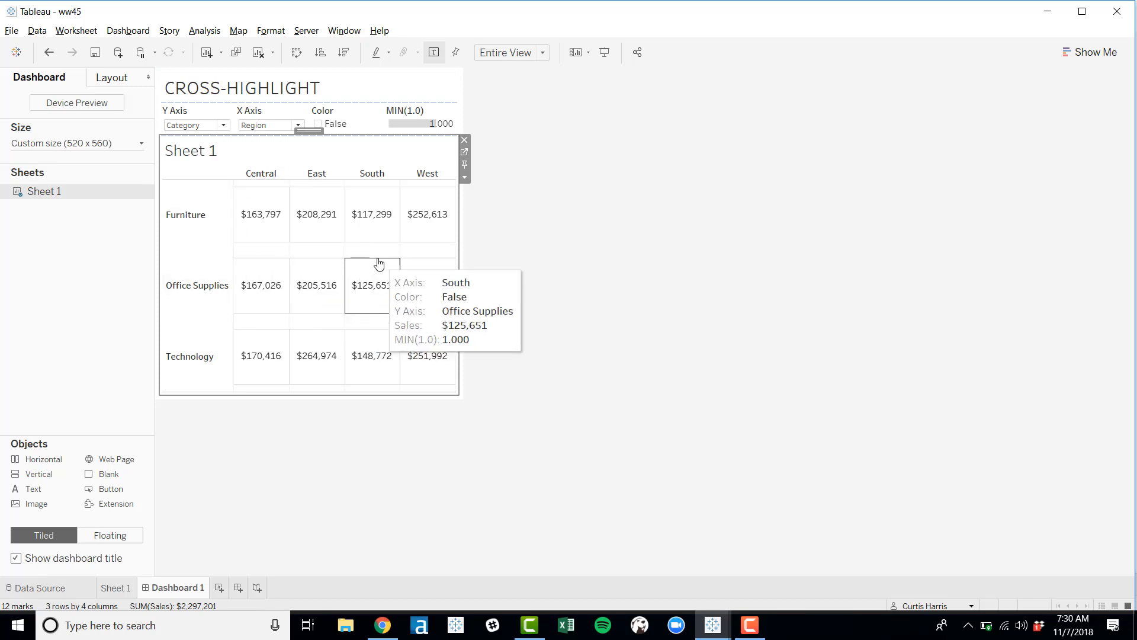
Set the mark border on Sheet 1 to None and return to the dashboard.
click(465, 153)
click(179, 230)
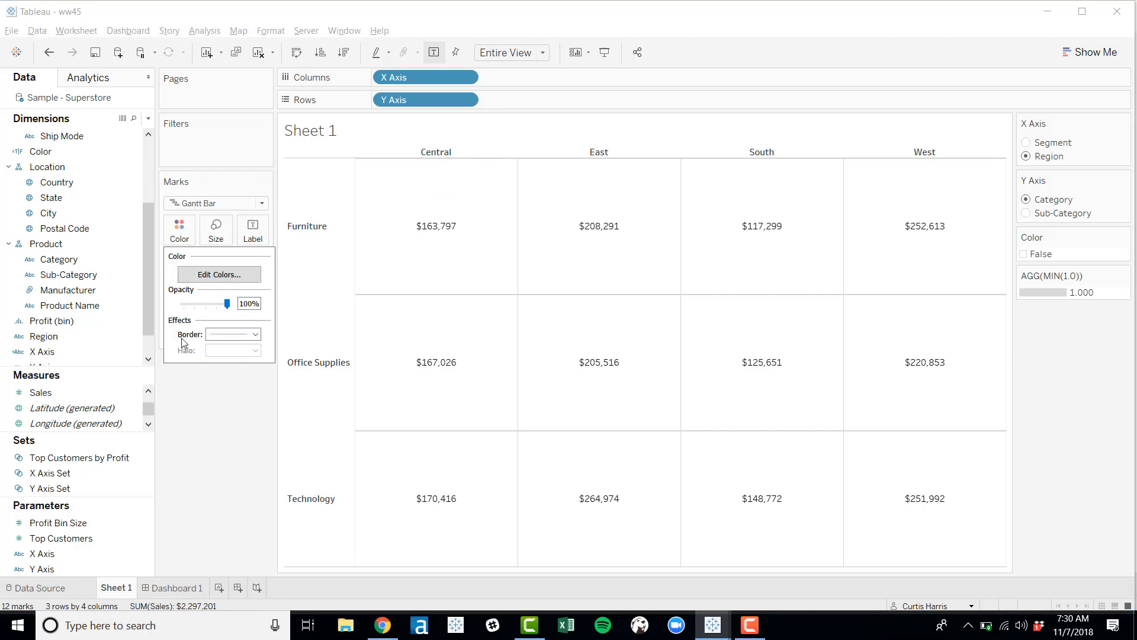
click(232, 334)
click(233, 369)
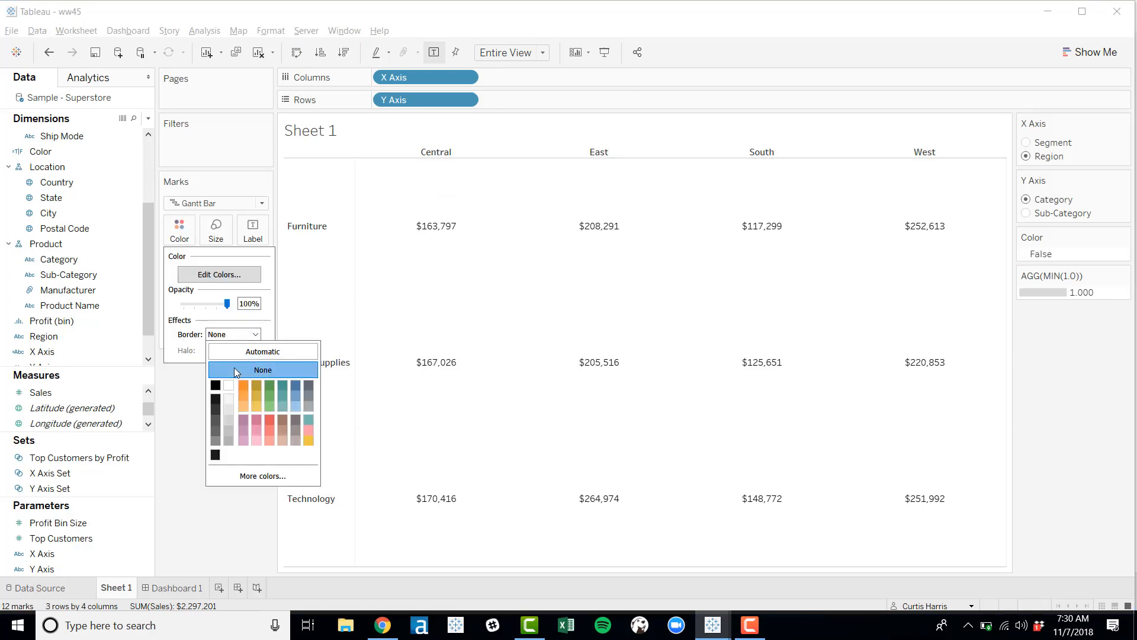
click(196, 455)
click(195, 588)
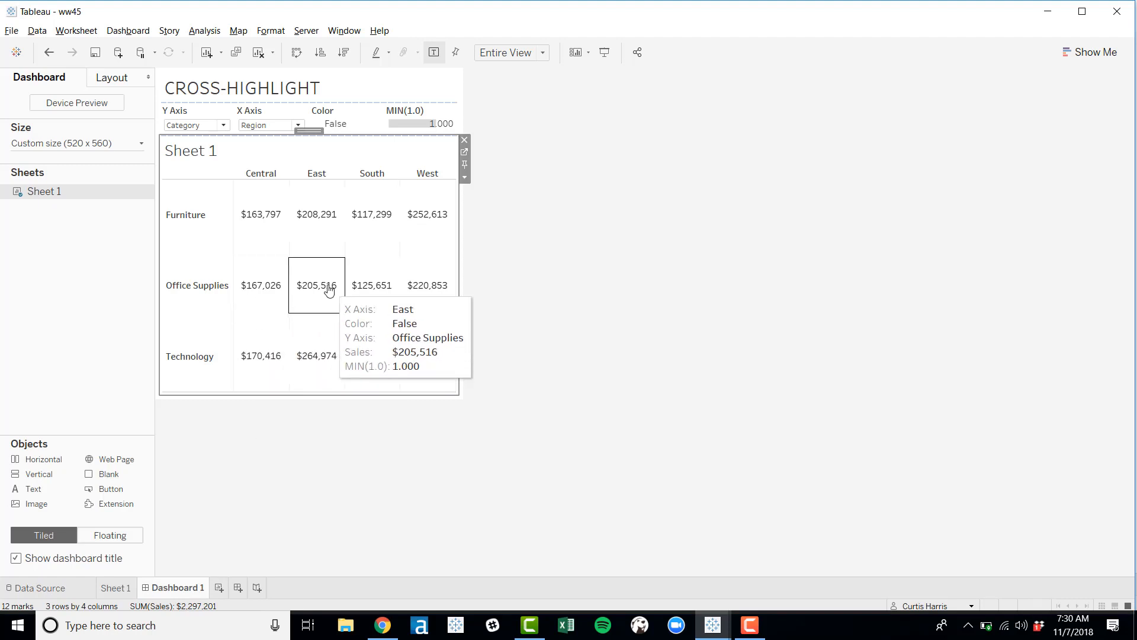
Check the dashboard's action list and undo the border change and the replacement of Sheet 1.
click(128, 30)
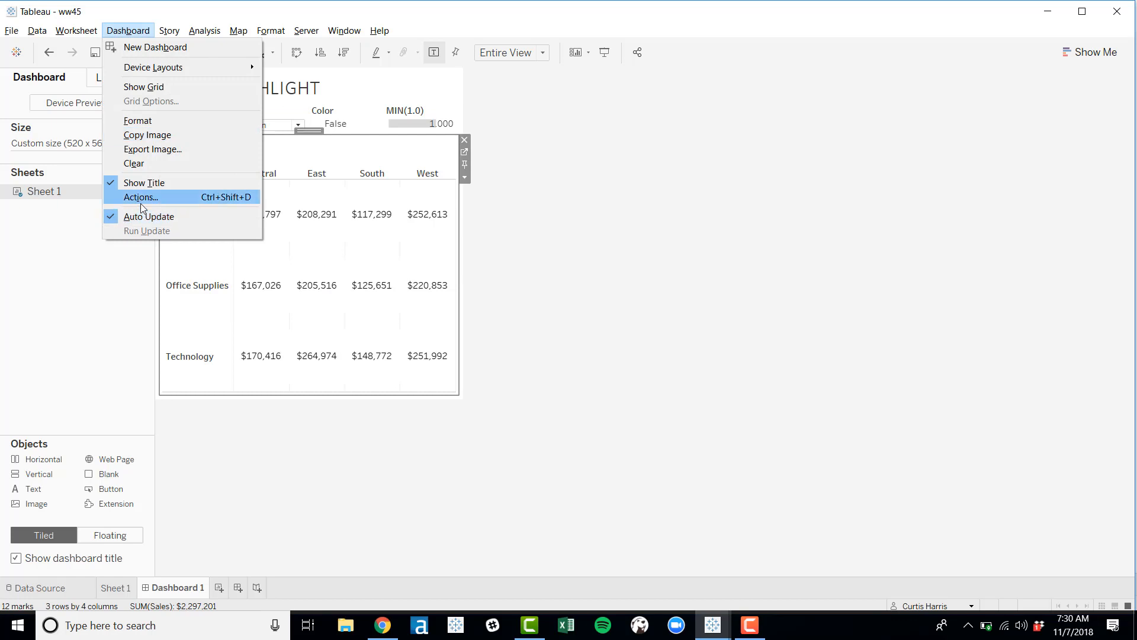
click(140, 197)
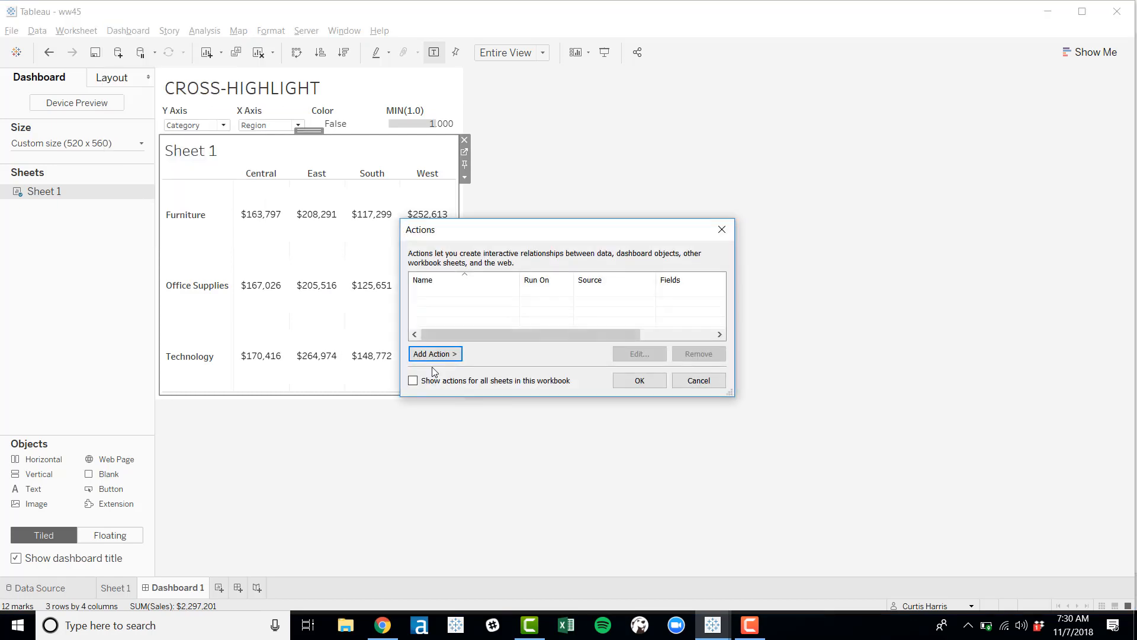
click(679, 385)
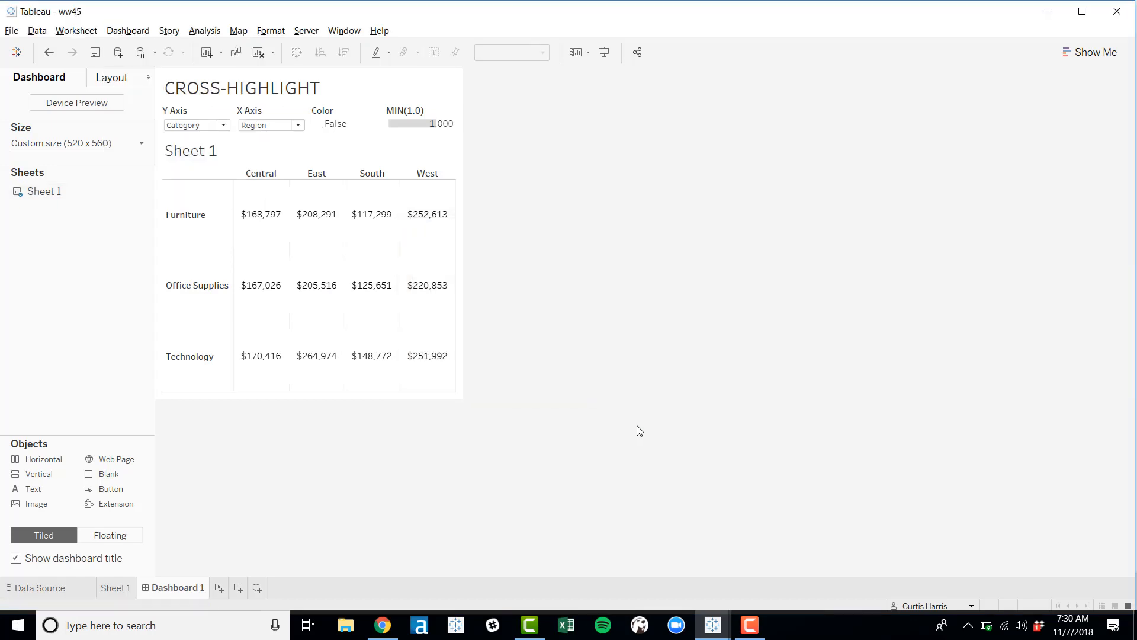
click(278, 384)
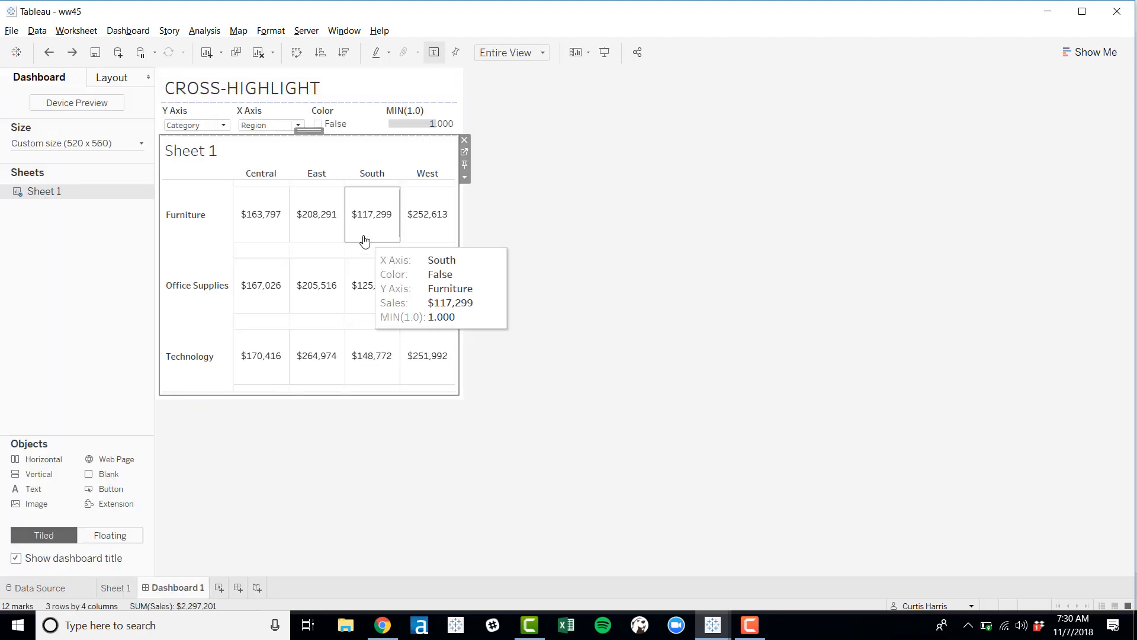
key(Delete)
key(ctrl+z)
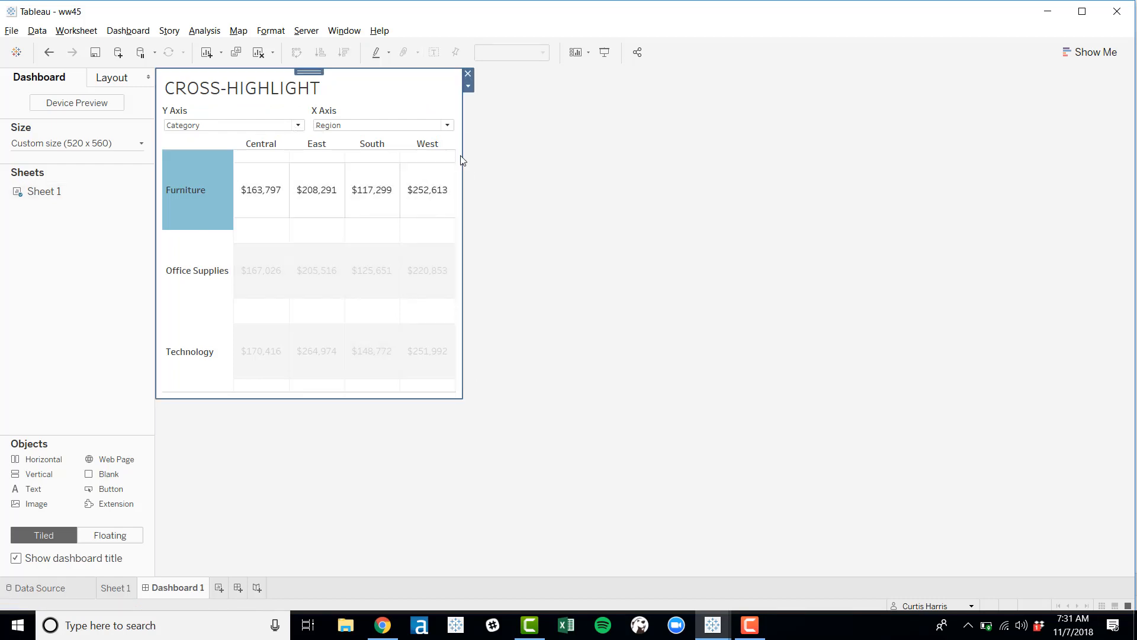
Clear the Furniture header selection, set Sheet 1's mark border to None and test the highlight on the dashboard's Central Technology cell.
click(176, 192)
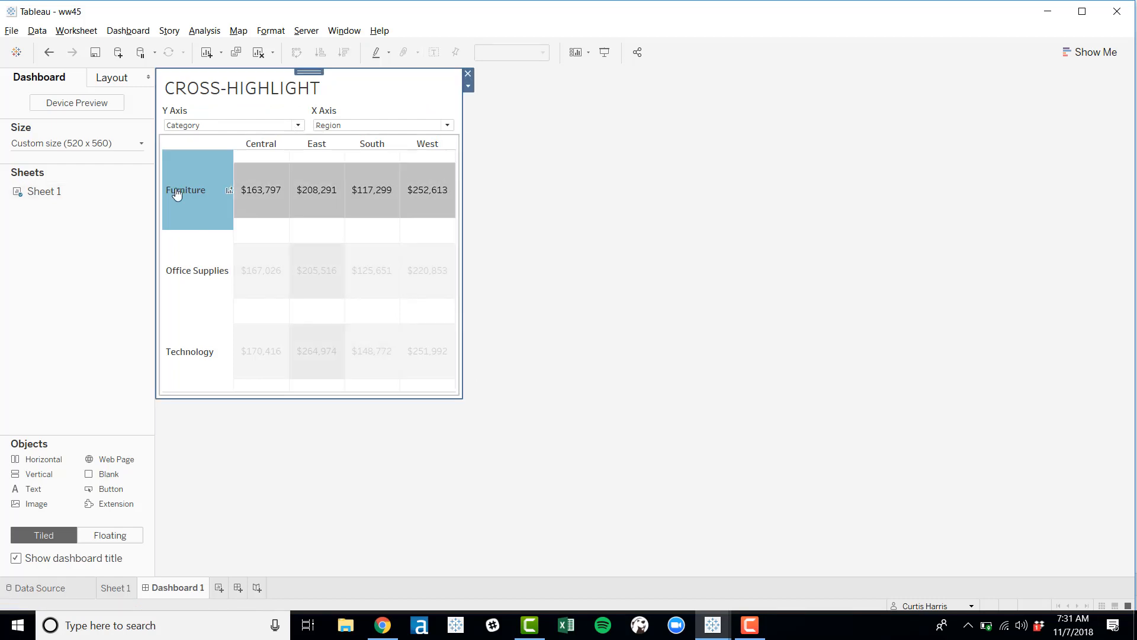
click(176, 192)
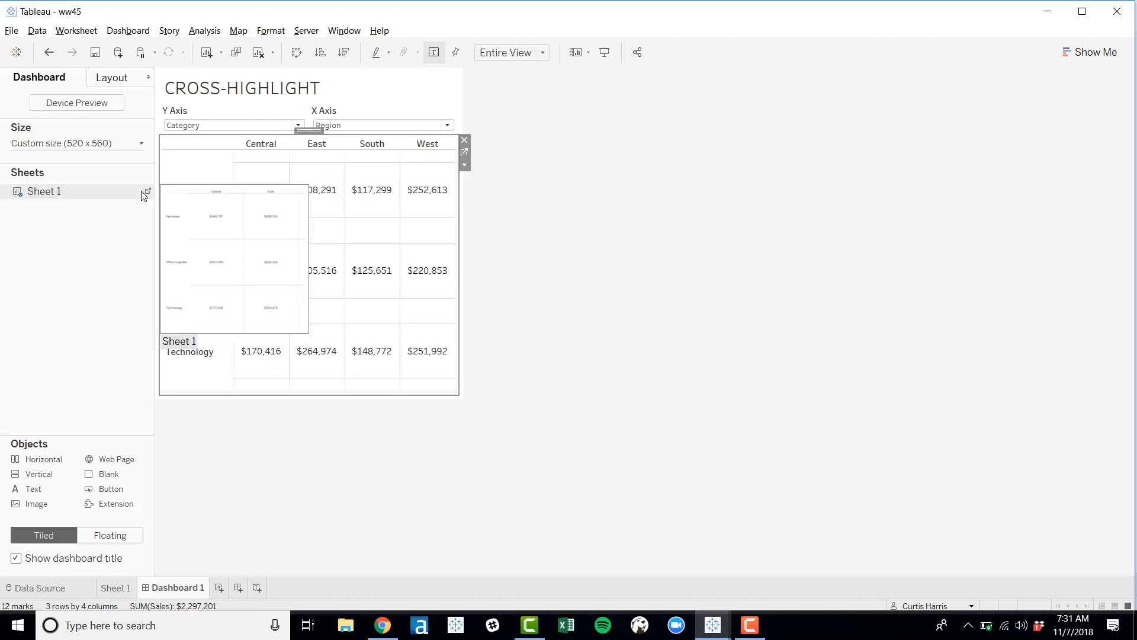
click(147, 192)
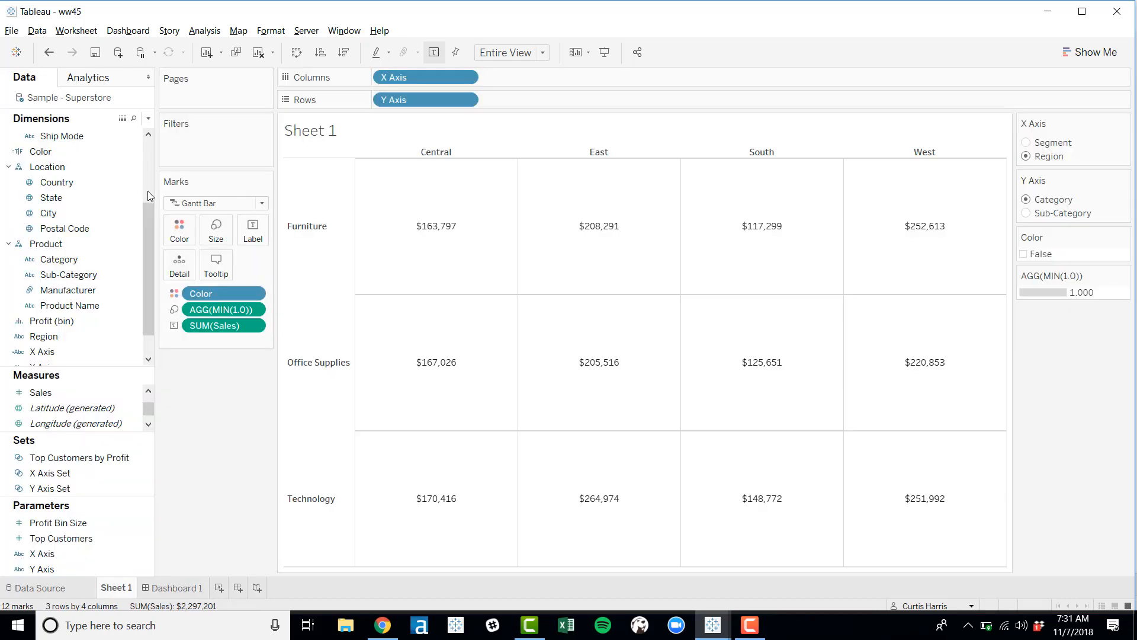
click(177, 234)
click(227, 334)
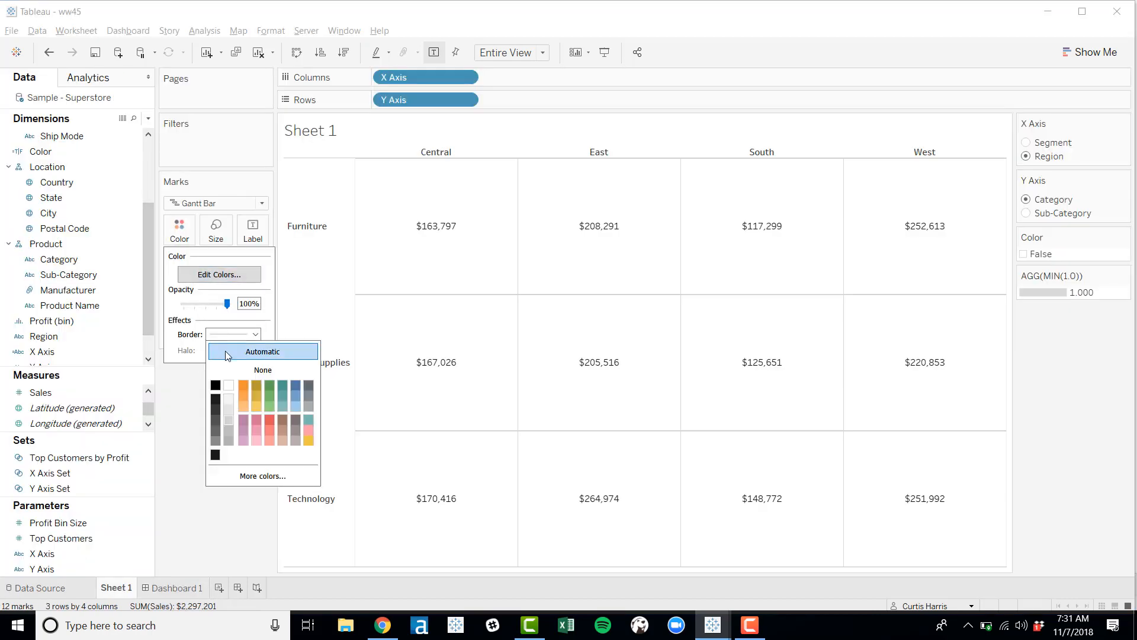
click(226, 365)
click(185, 394)
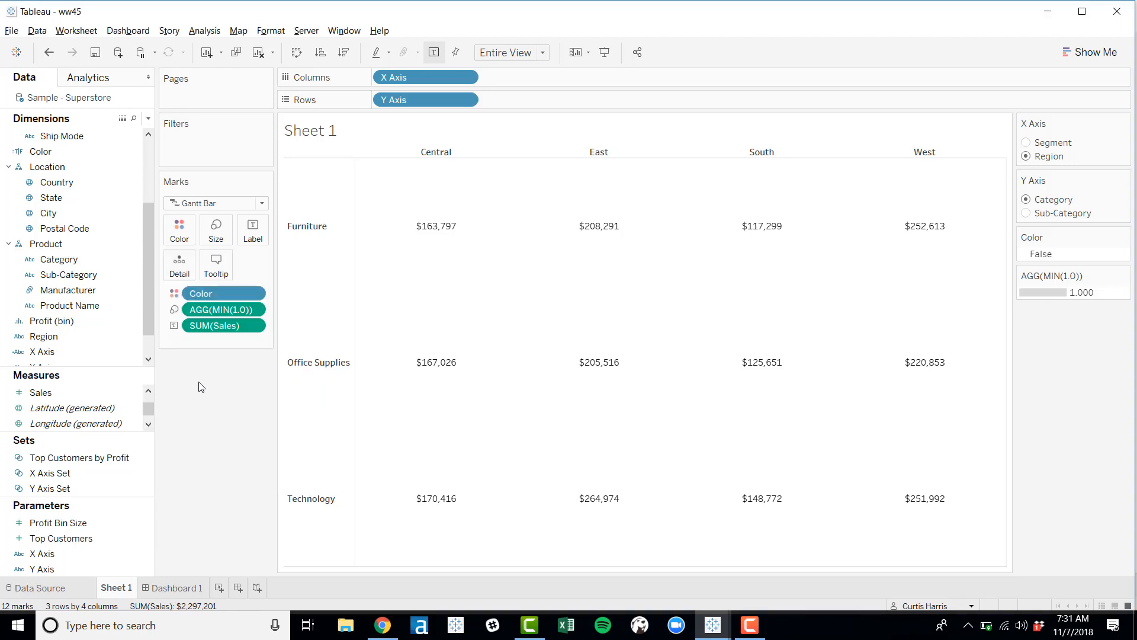
click(172, 588)
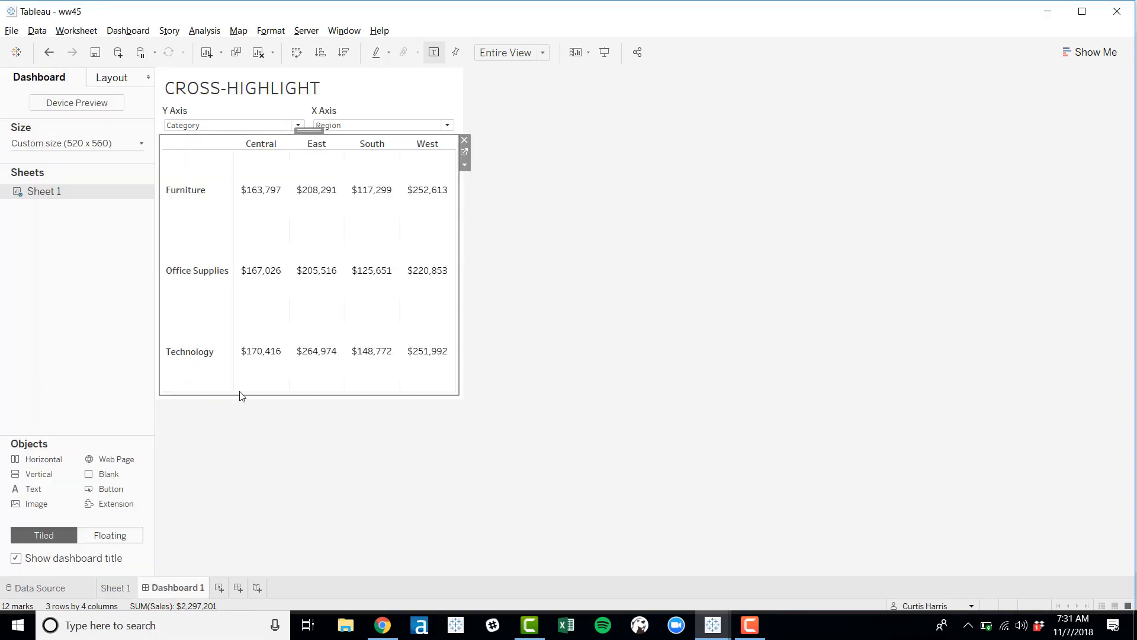
click(264, 362)
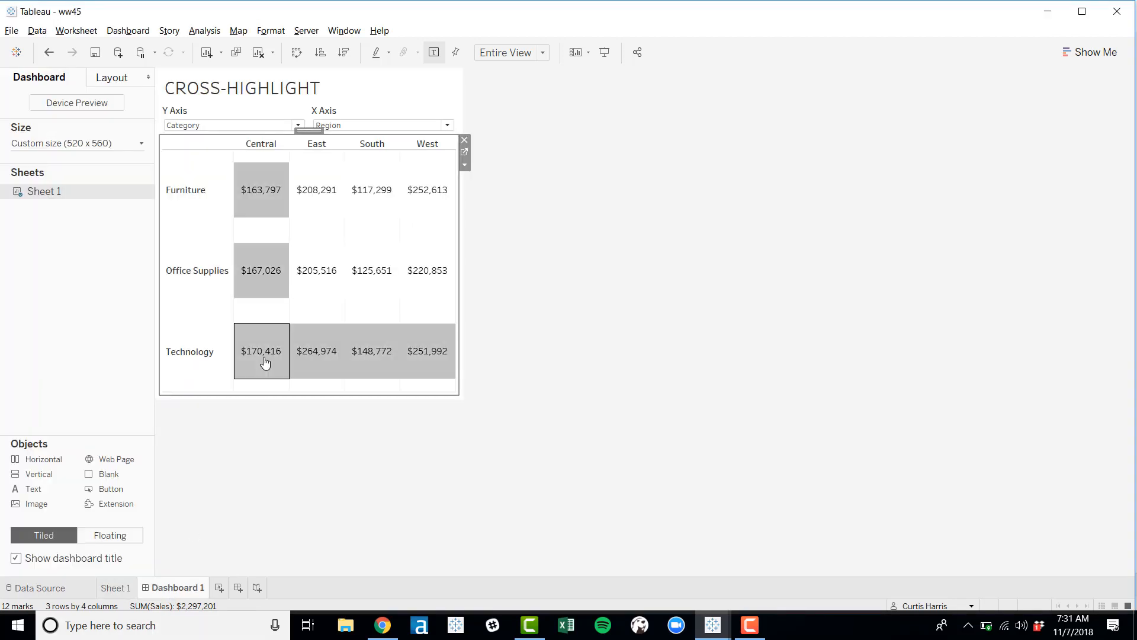
Change the mark type of Sheet 1 to Bar and return to Dashboard 1.
click(465, 153)
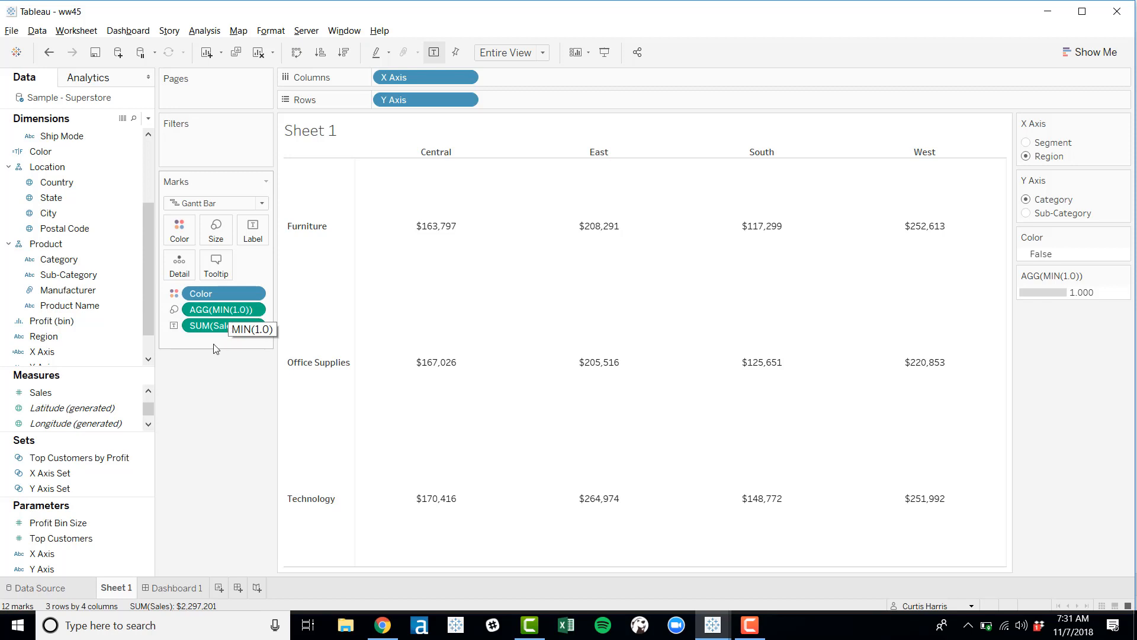
click(221, 207)
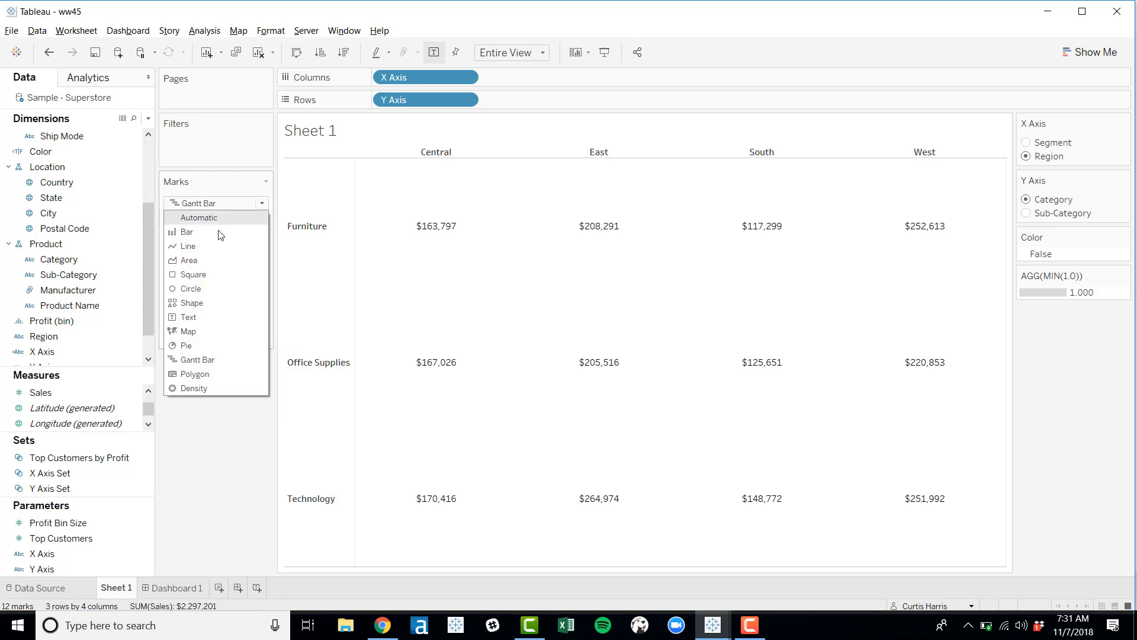
click(217, 236)
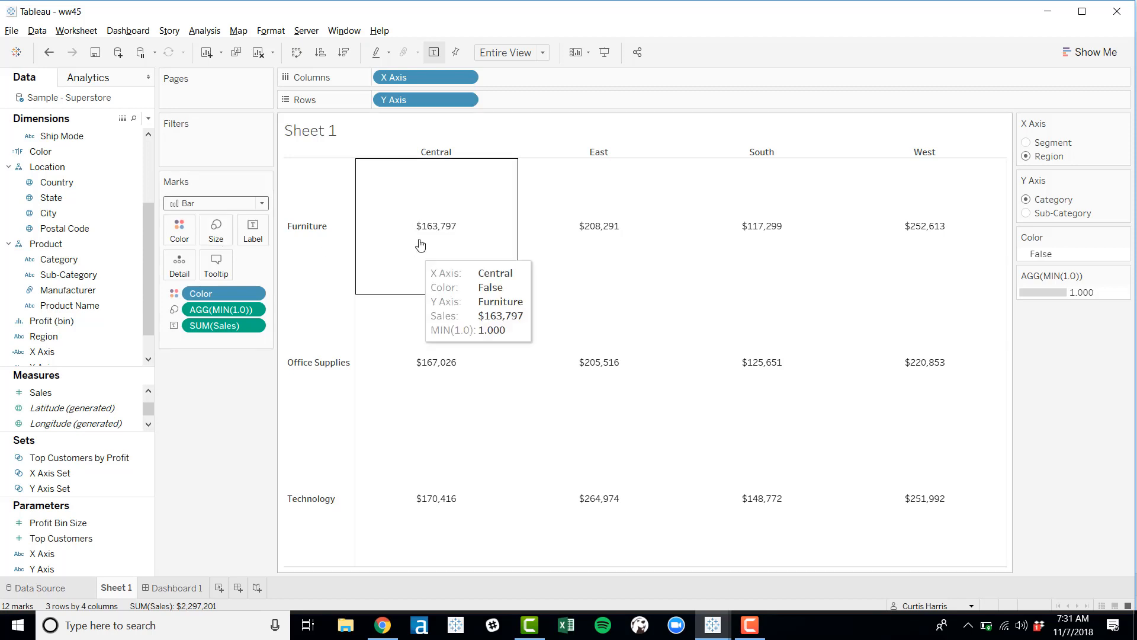
click(164, 586)
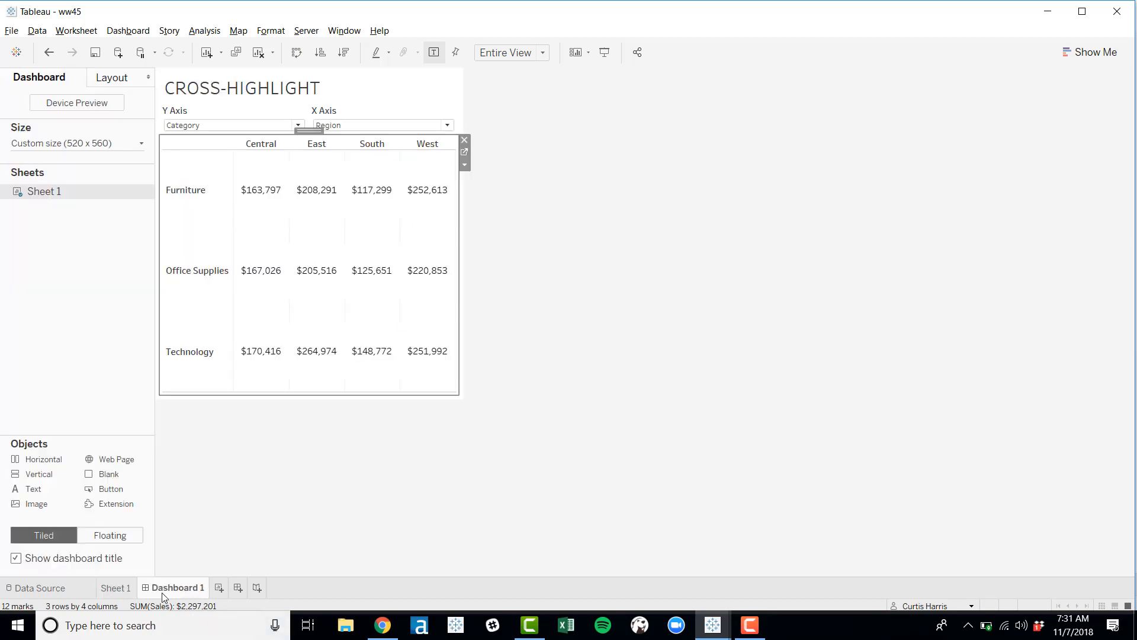
Switch the fit of the dashboard's sheet to Standard and back to Entire View, and test the highlight on the East Furniture cell.
mouse_move(274, 369)
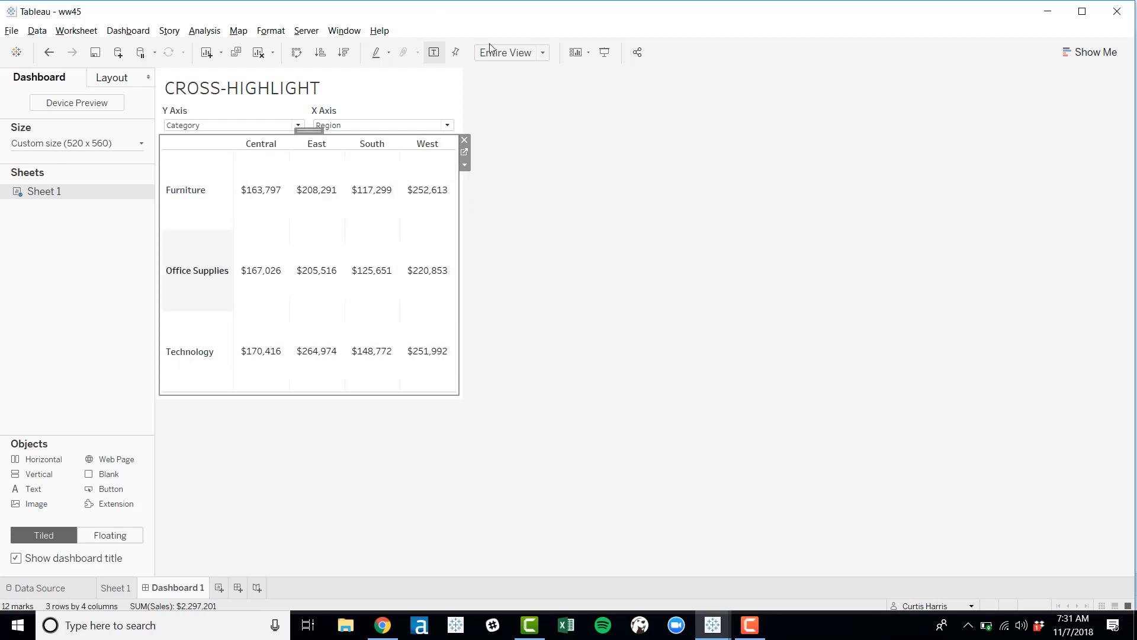
click(511, 52)
click(504, 69)
click(503, 57)
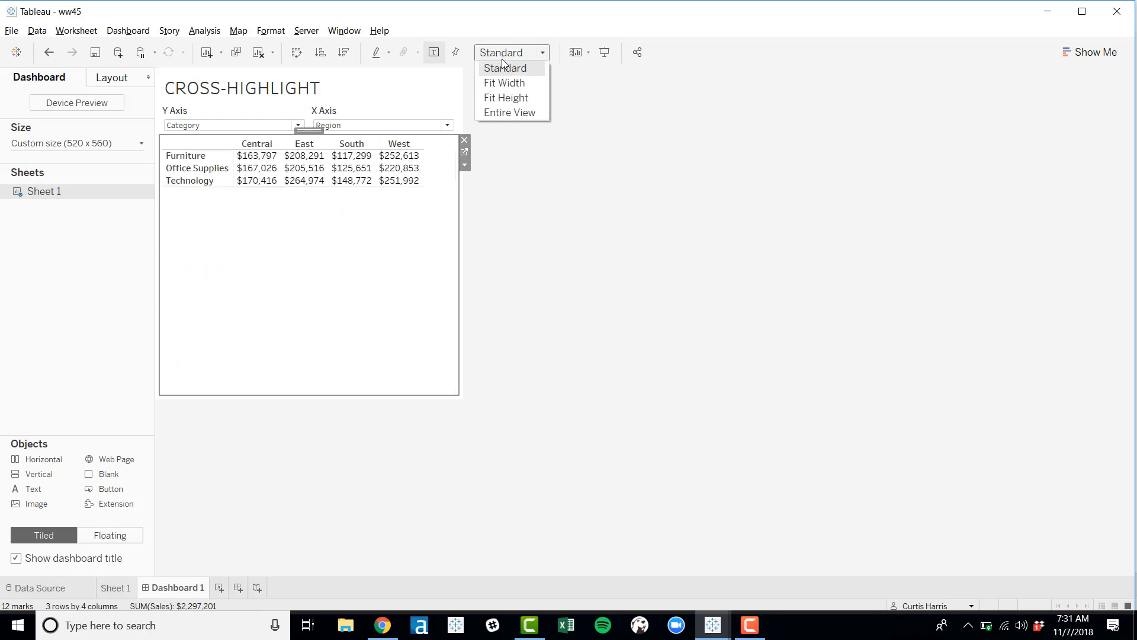
click(496, 114)
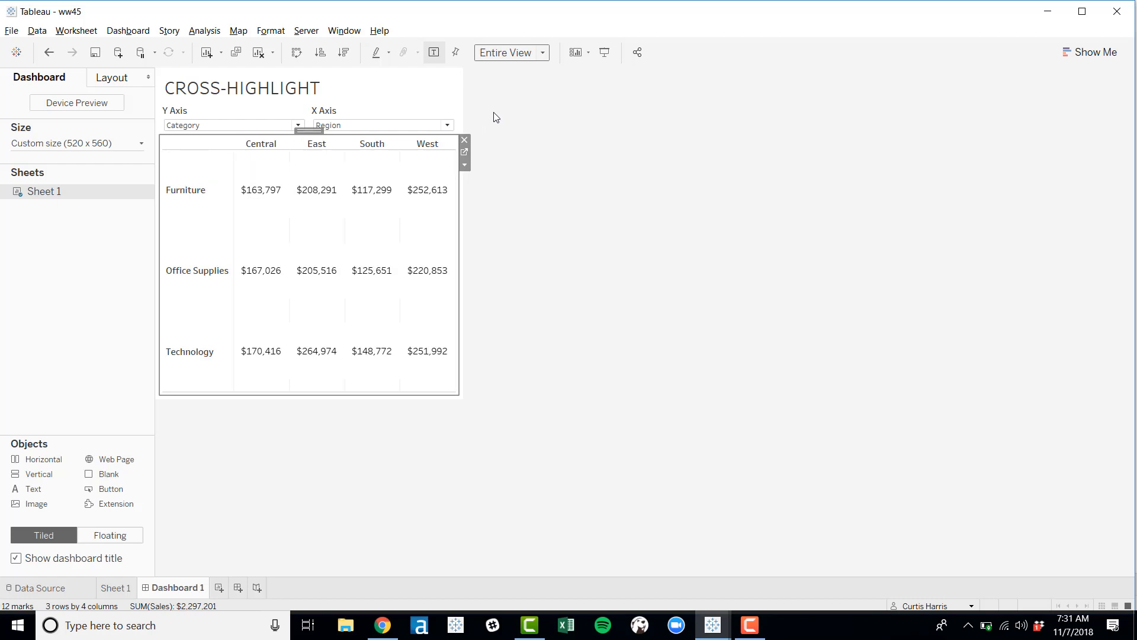
click(320, 177)
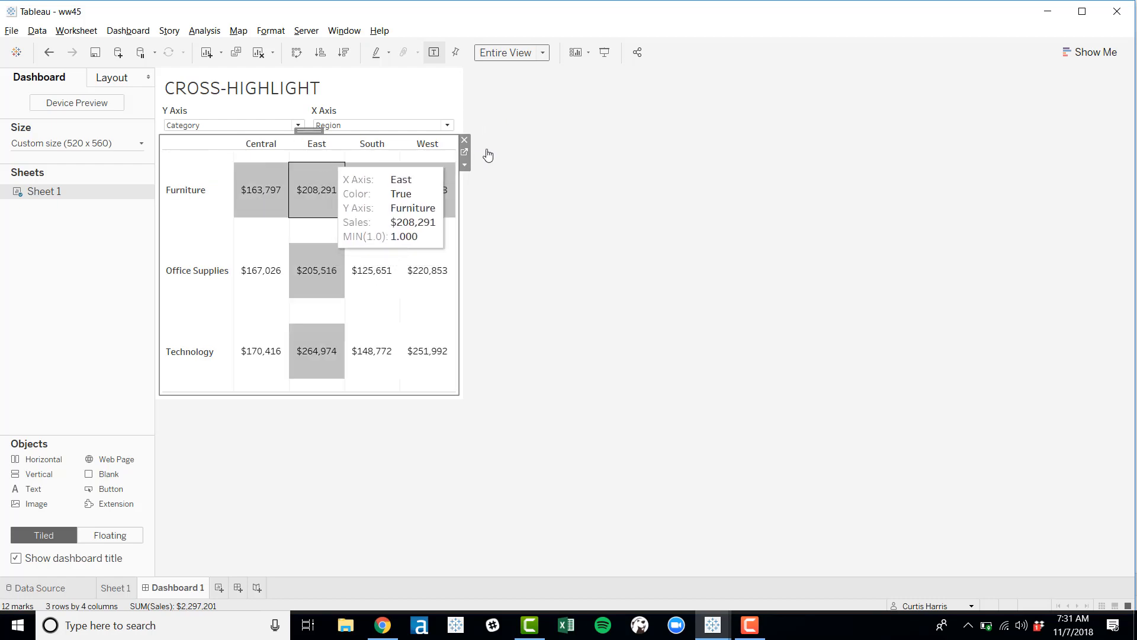
Change the mark type of Sheet 1 to Square, test the highlight on the dashboard's Central Technology cell and return to Sheet 1.
click(465, 153)
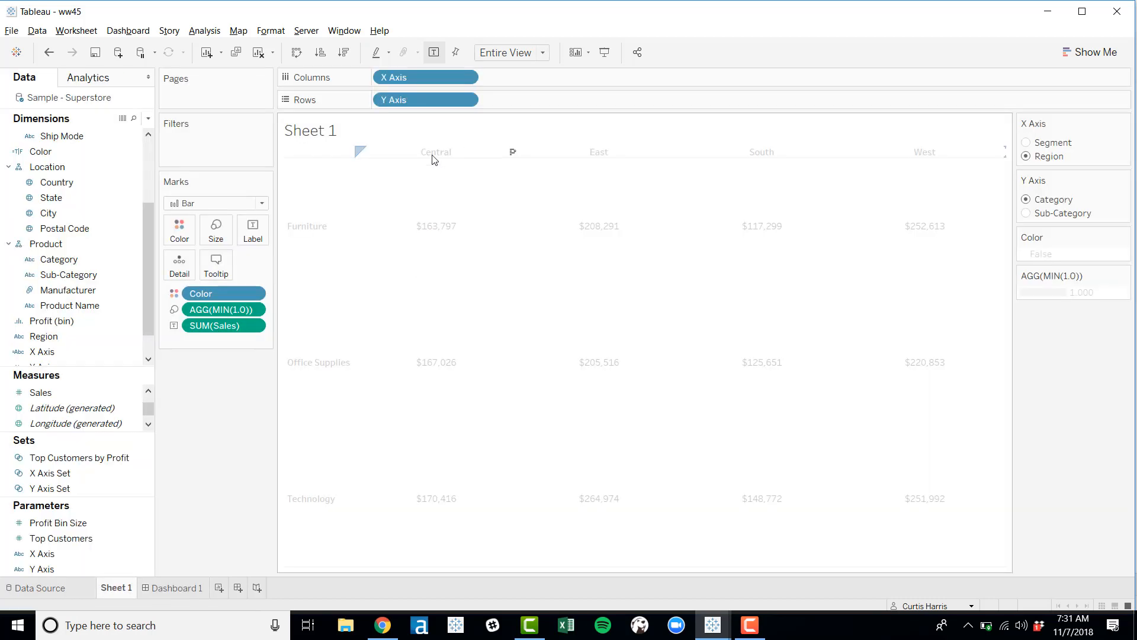
click(211, 203)
click(192, 275)
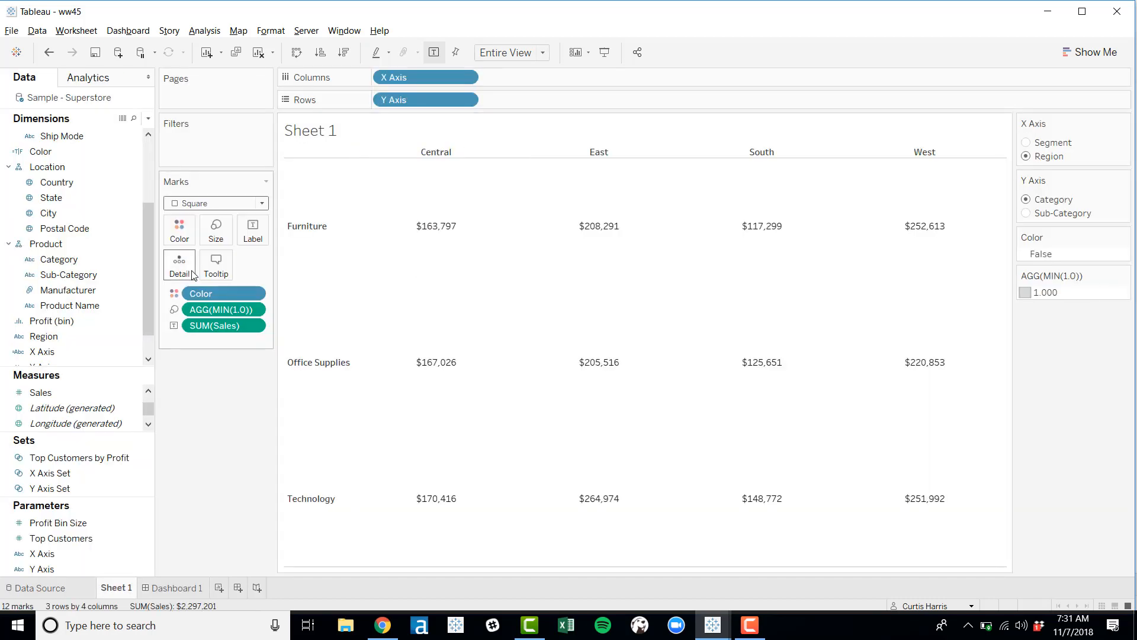
click(179, 588)
click(275, 376)
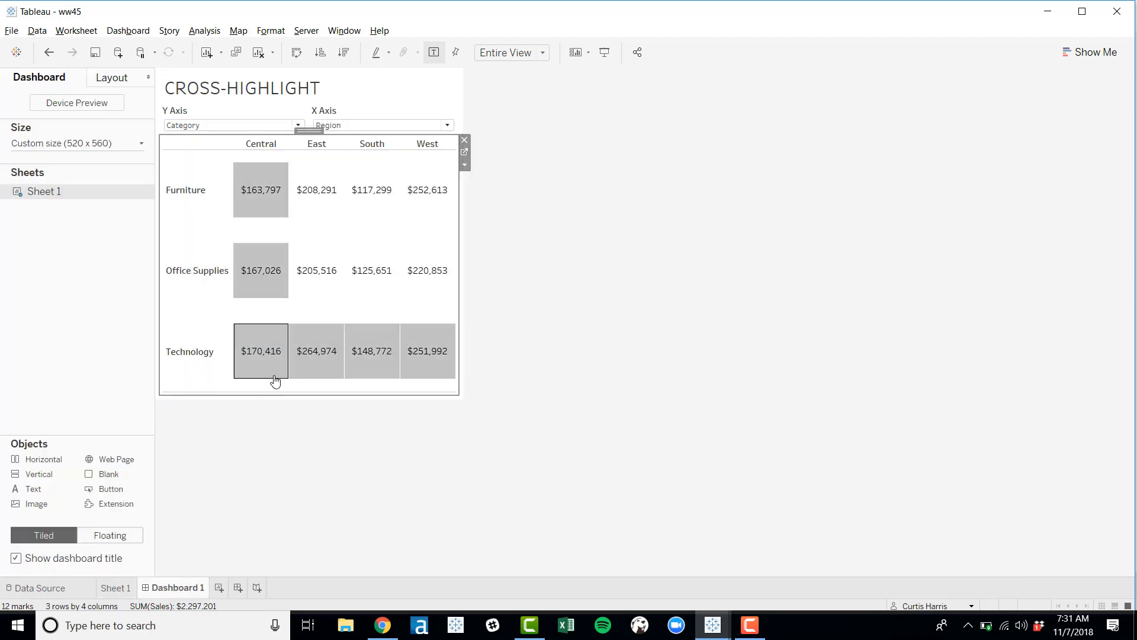
click(464, 152)
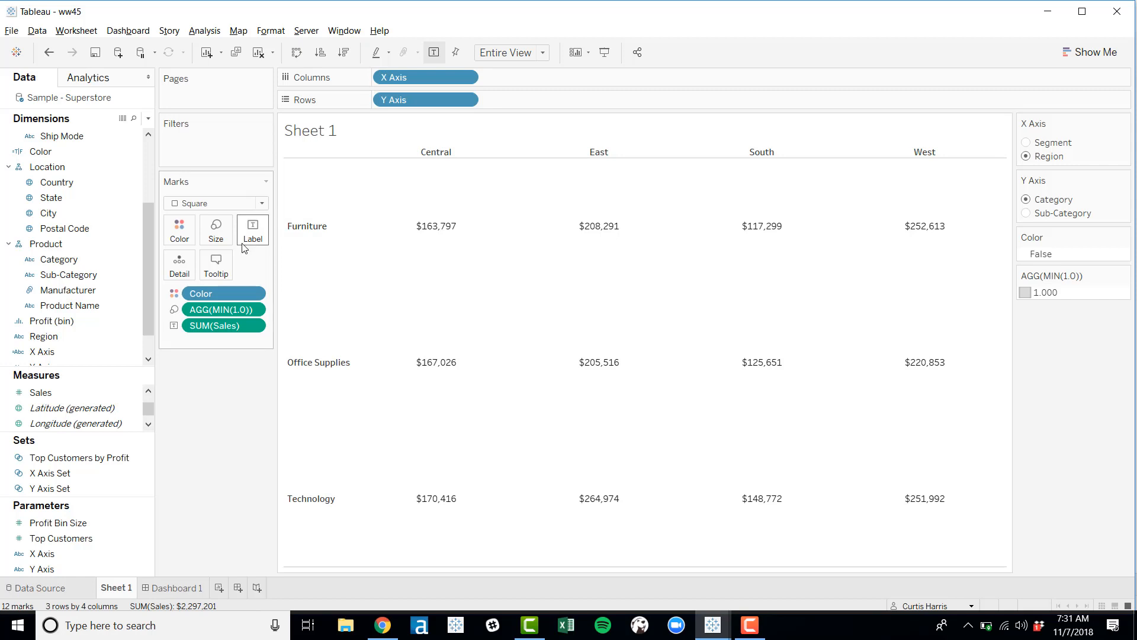
click(254, 294)
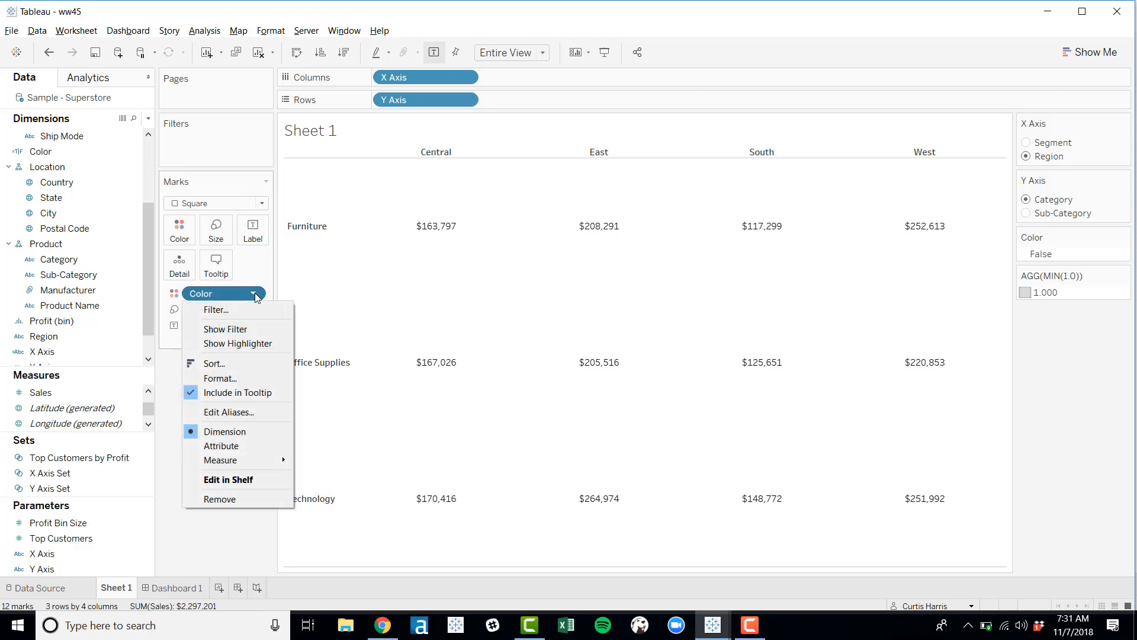
mouse_move(214, 461)
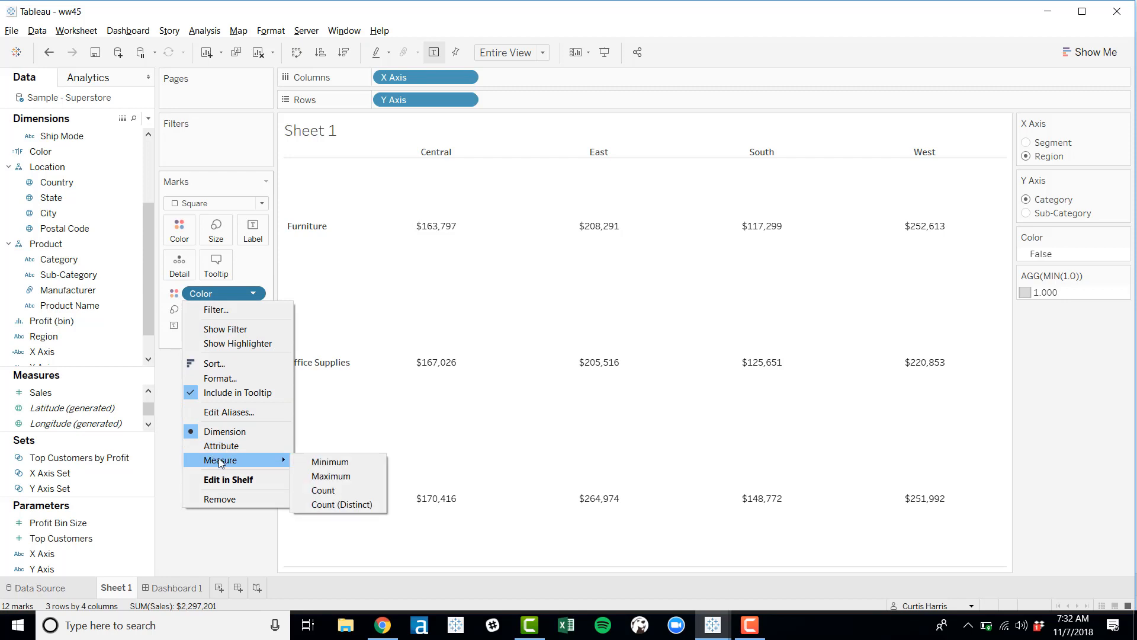
click(94, 321)
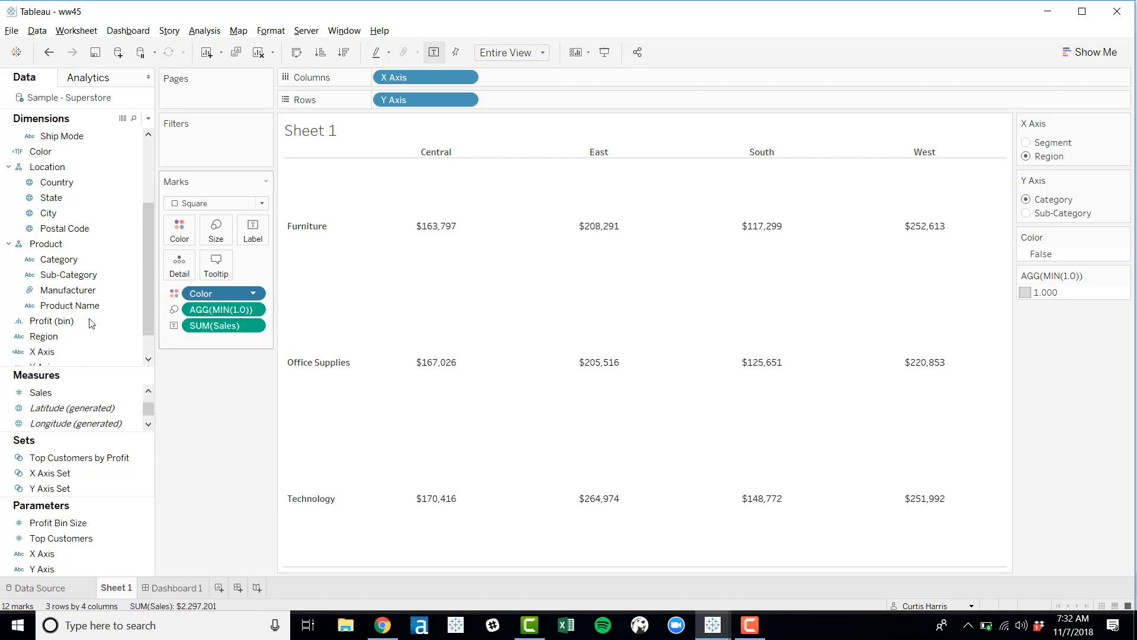
Edit the Color calculated field to read IF ([X Axis Set] OR [Y Axis Set]) THEN 1 END 0 ELSE.
right_click(98, 154)
click(129, 230)
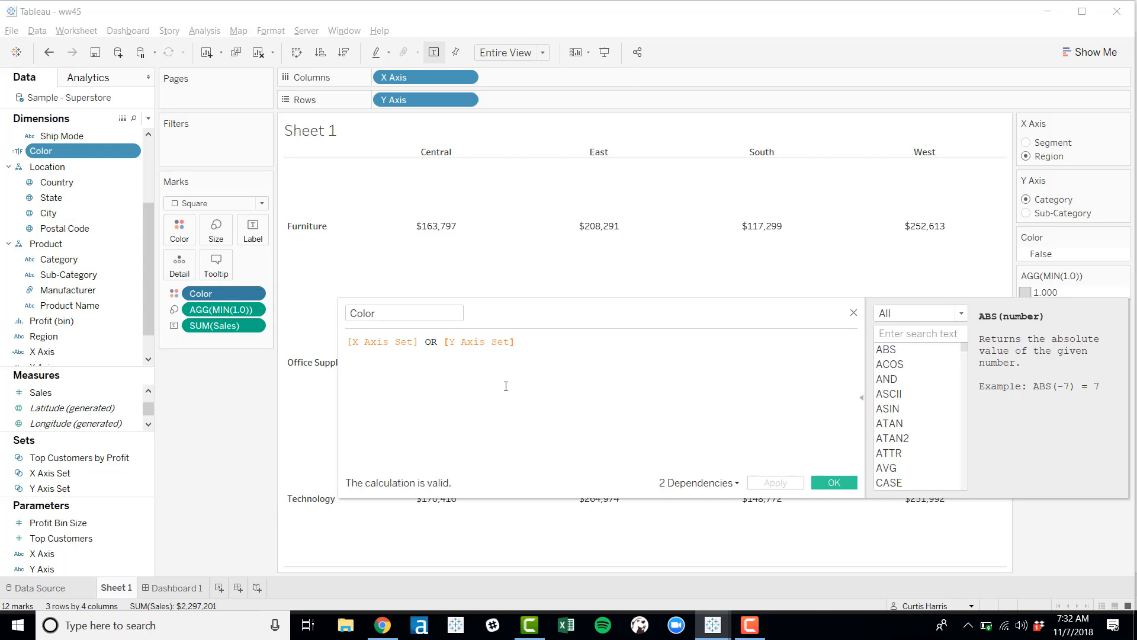
key(Home)
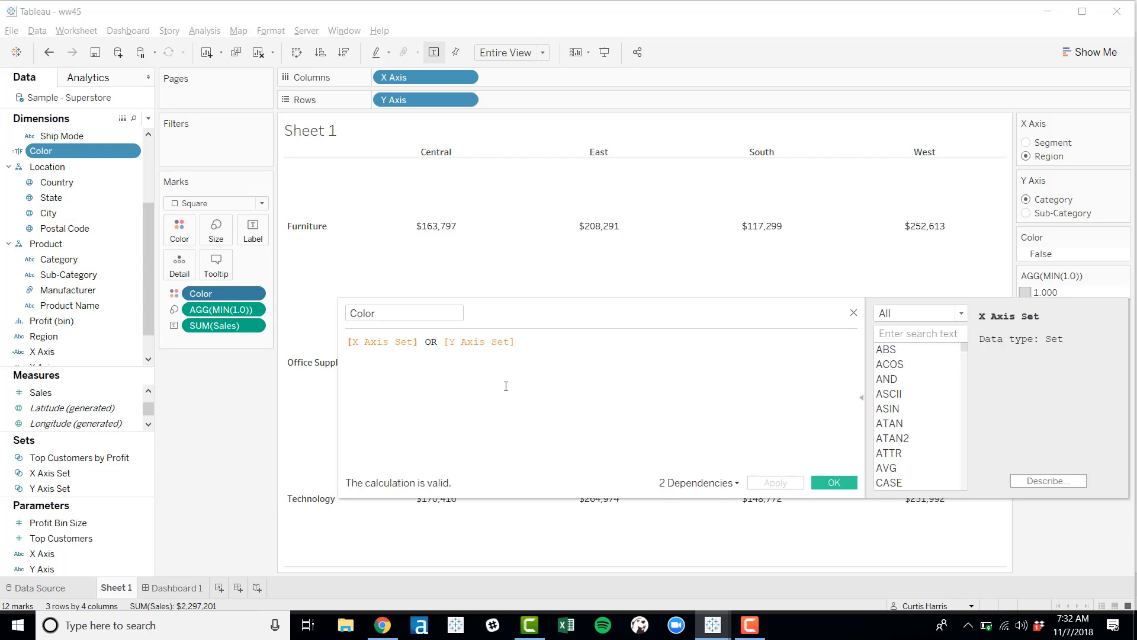
text(IF ()
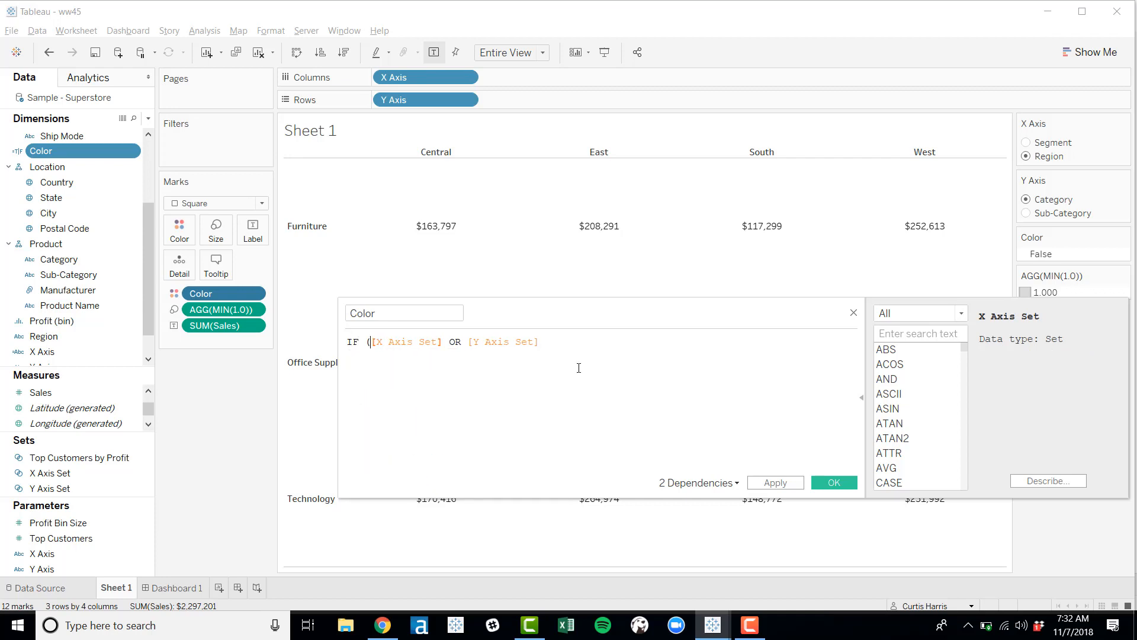
text() THEN 1 END 0 ELSE)
click(579, 368)
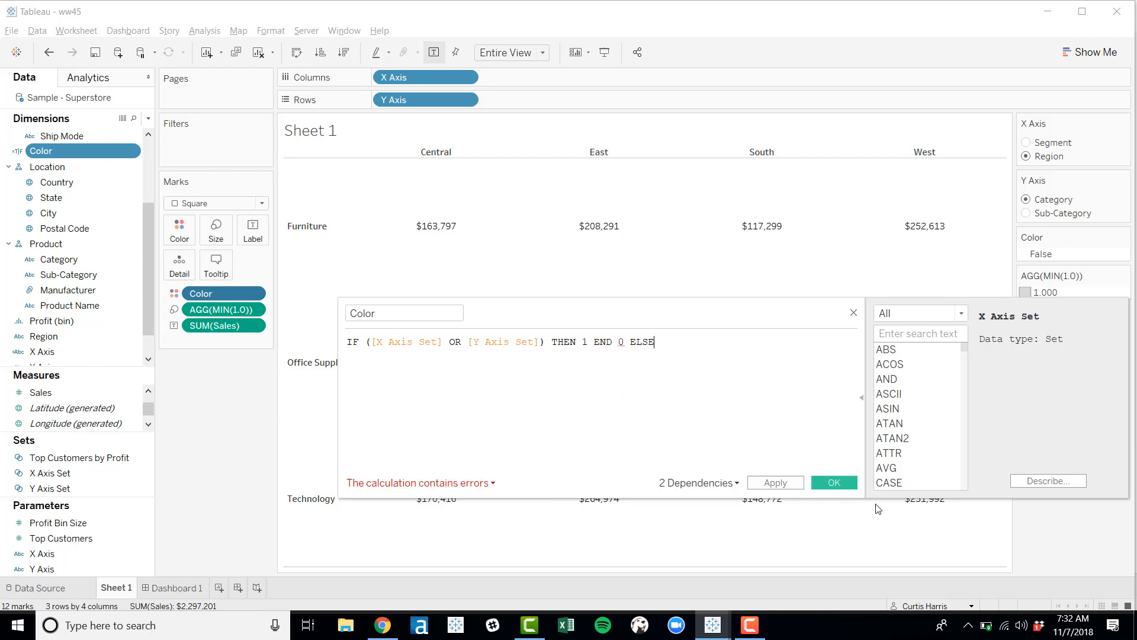
Check the formula error, correct the ending of the Color calculation to ELSE 0 END and save it.
click(468, 485)
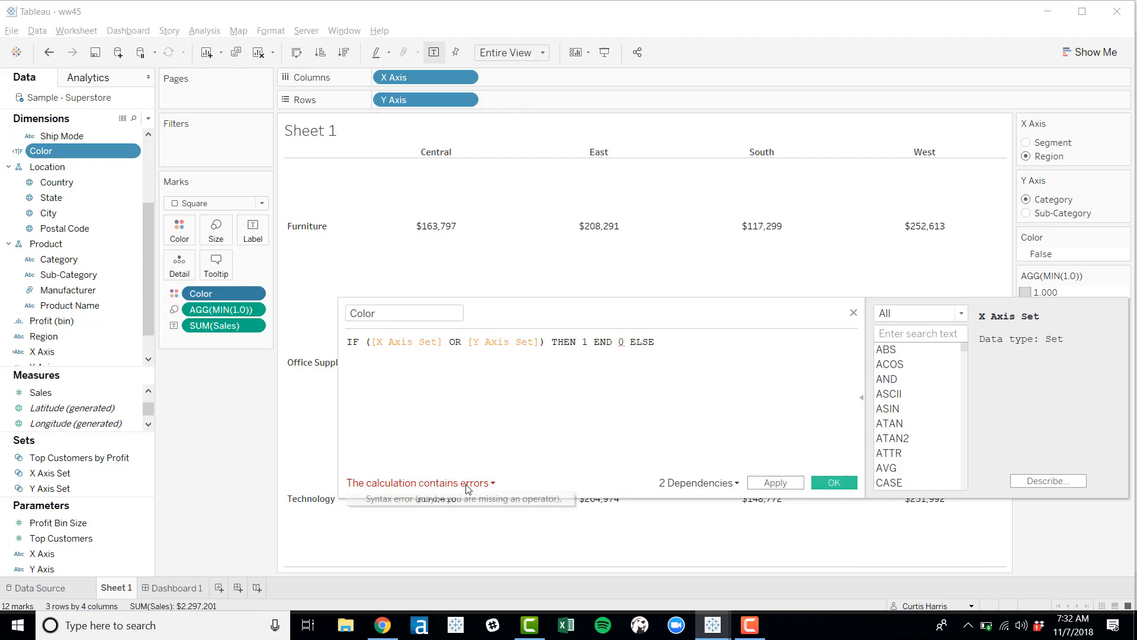
click(523, 403)
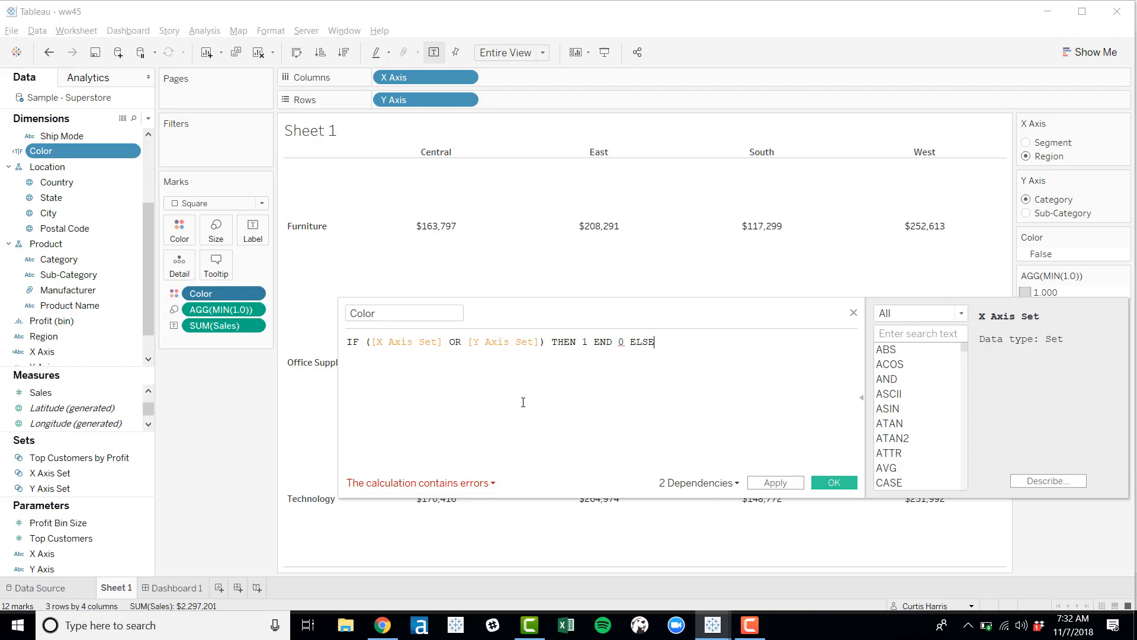
double_click(599, 342)
text(ELSE)
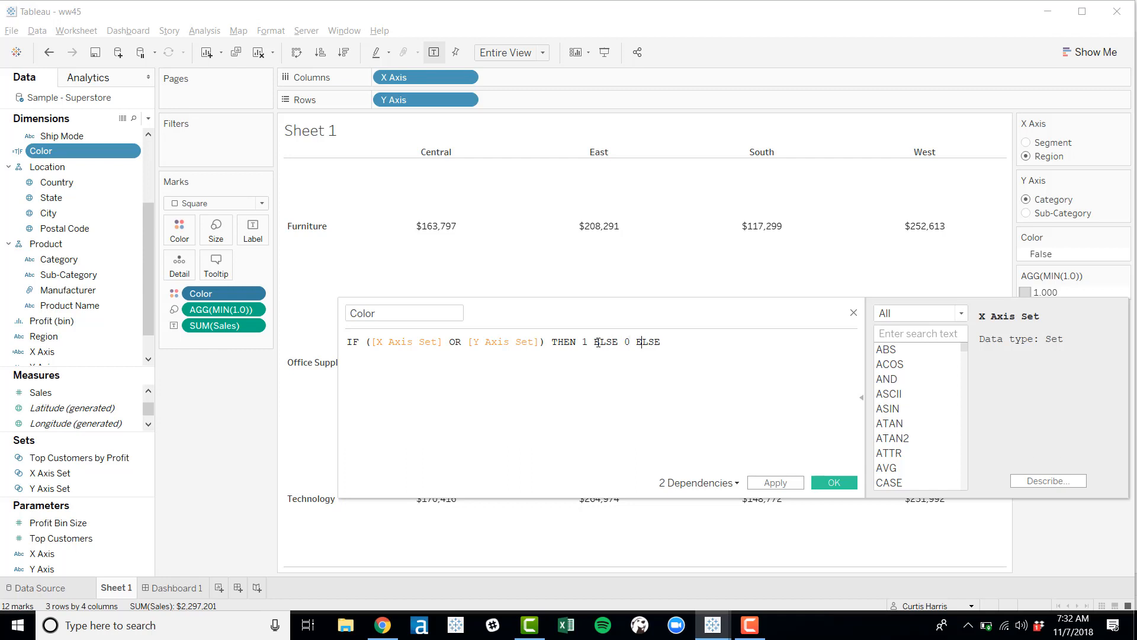
key(Delete)
key(Delete)
key(Delete)
text(ND)
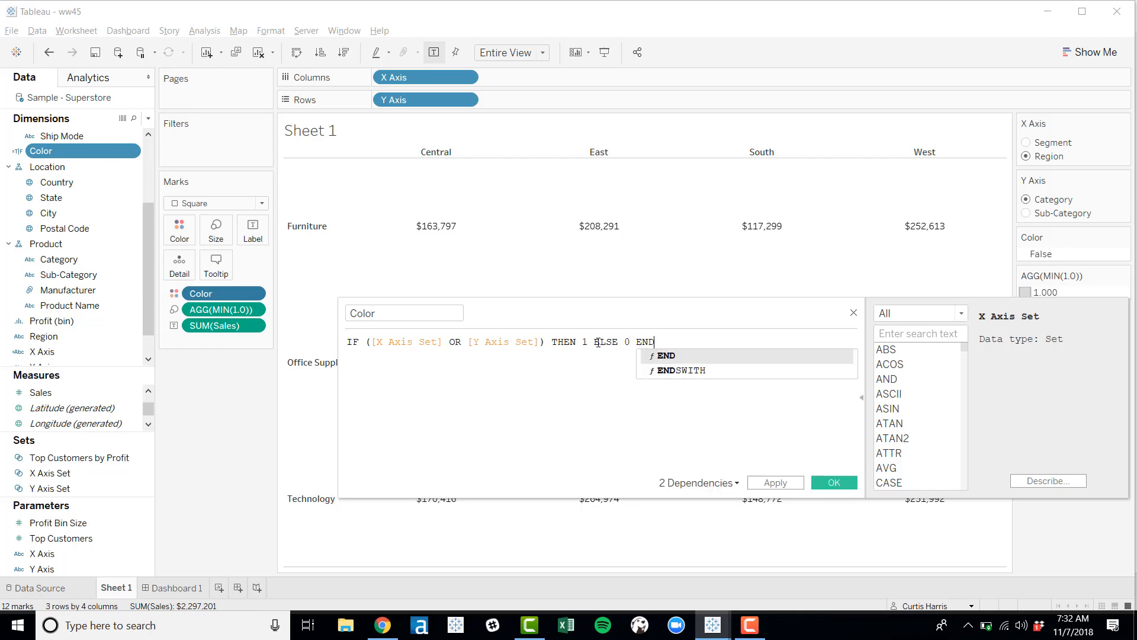
click(589, 388)
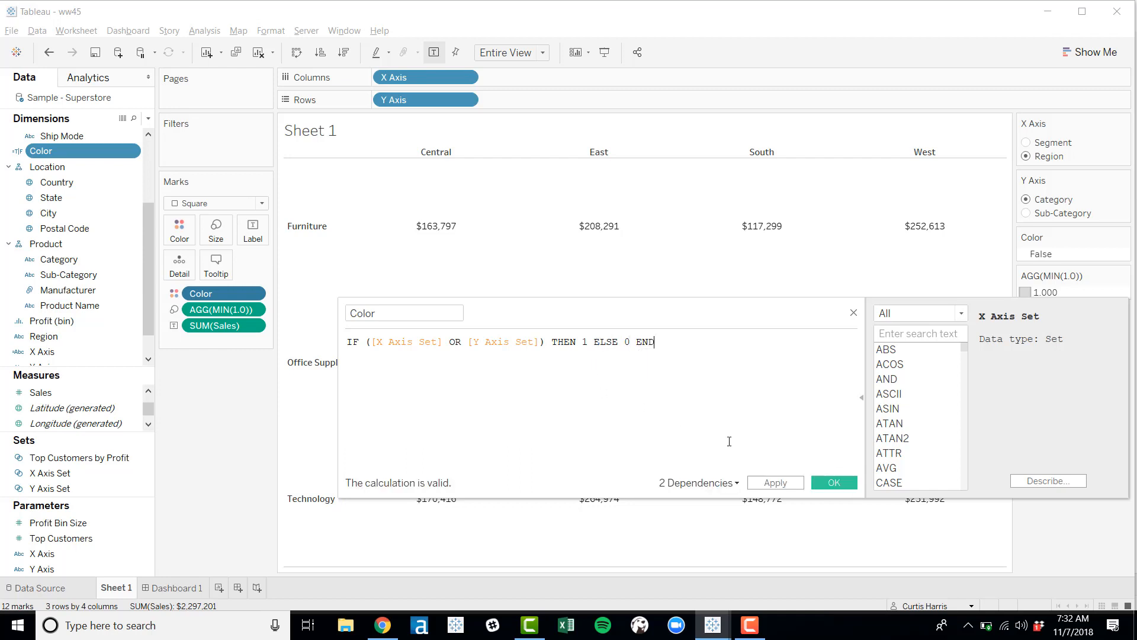
click(834, 484)
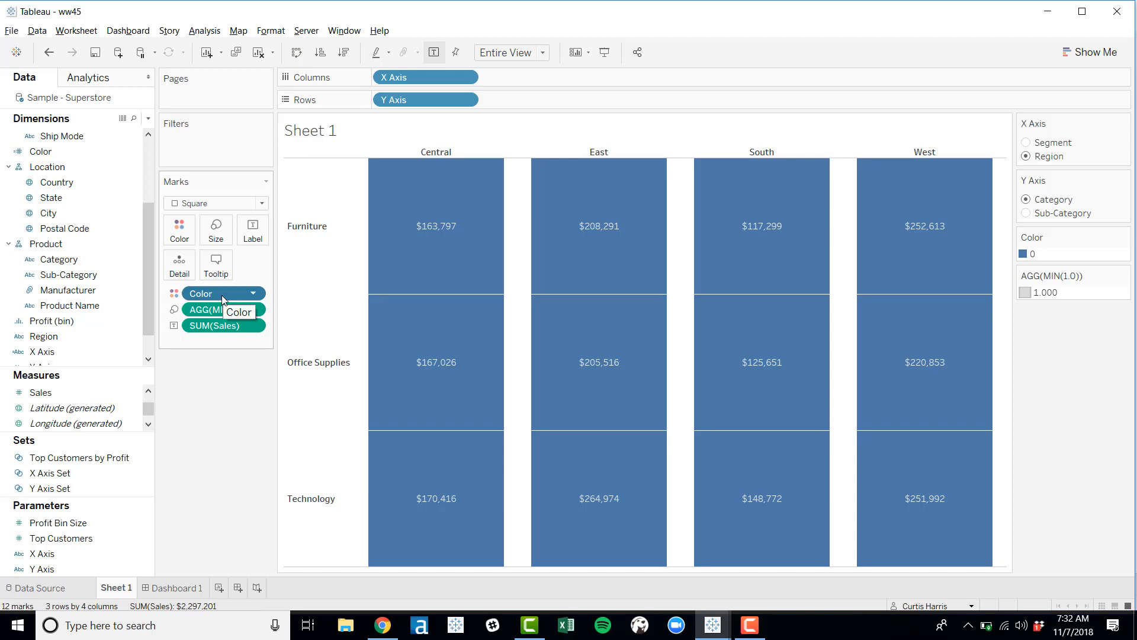
Remove the MIN(1.0) measure from the marks and shrink the square marks so they only partly fill each cell.
drag(212, 309, 196, 395)
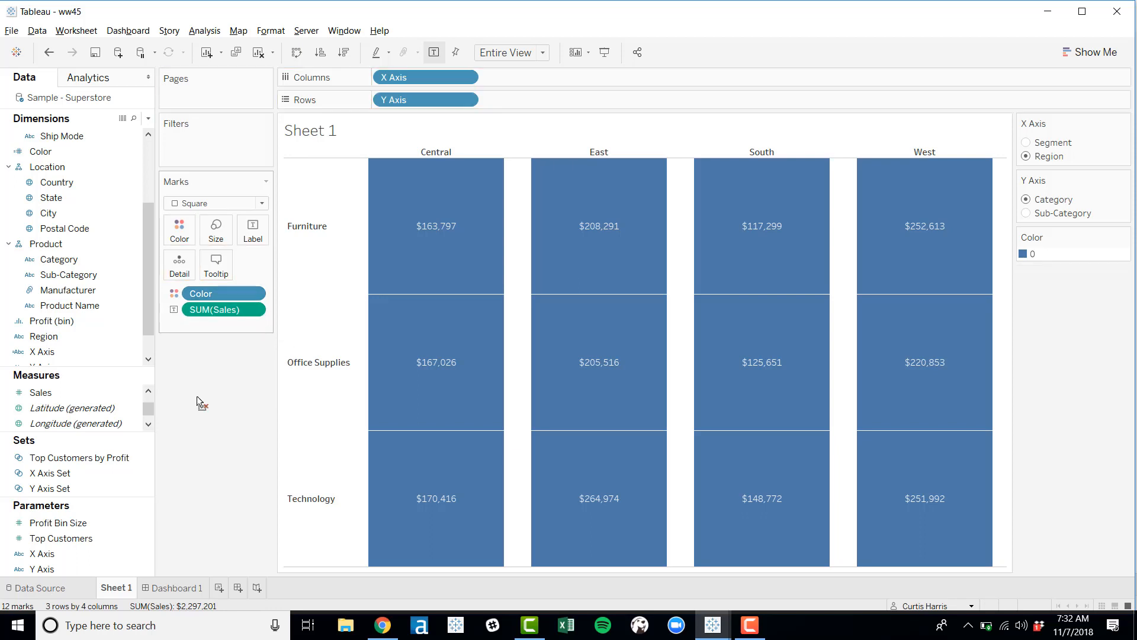
click(216, 231)
drag(262, 264, 386, 260)
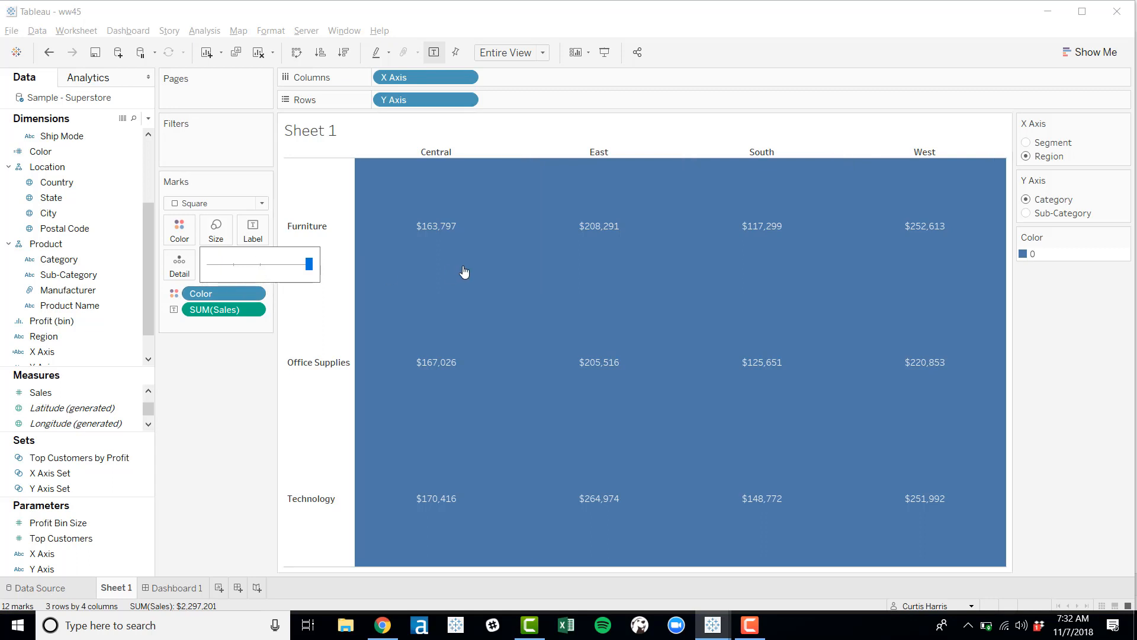
drag(234, 272, 243, 270)
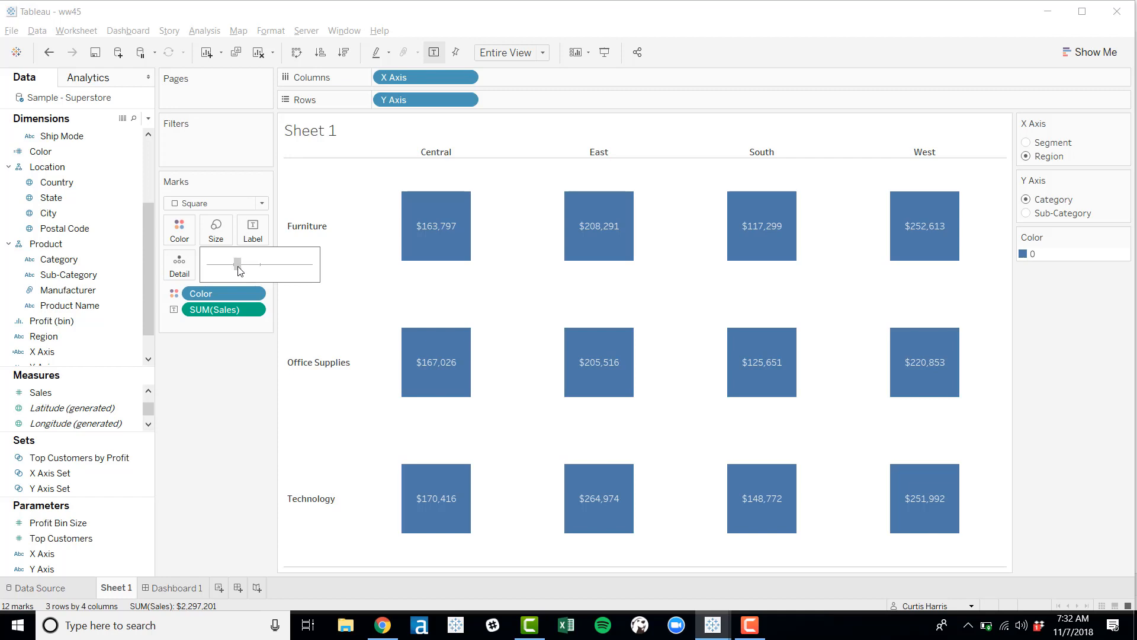
drag(240, 270, 244, 271)
Convert Sheet 1 to a highlight table with Show Me and set its fit to Entire View.
click(1092, 53)
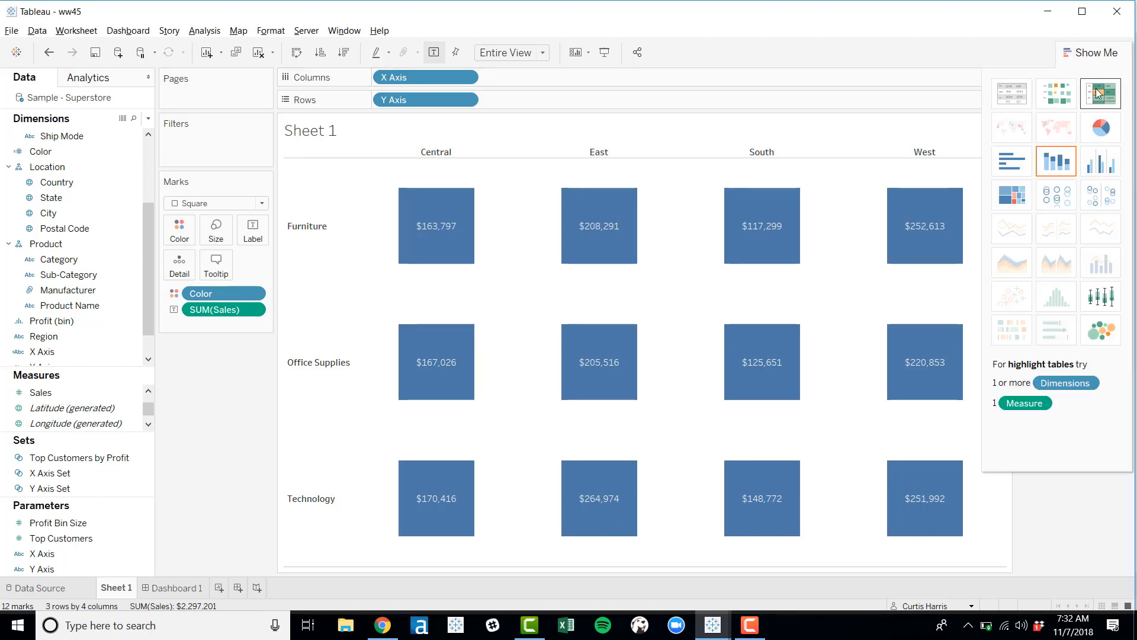
click(1097, 91)
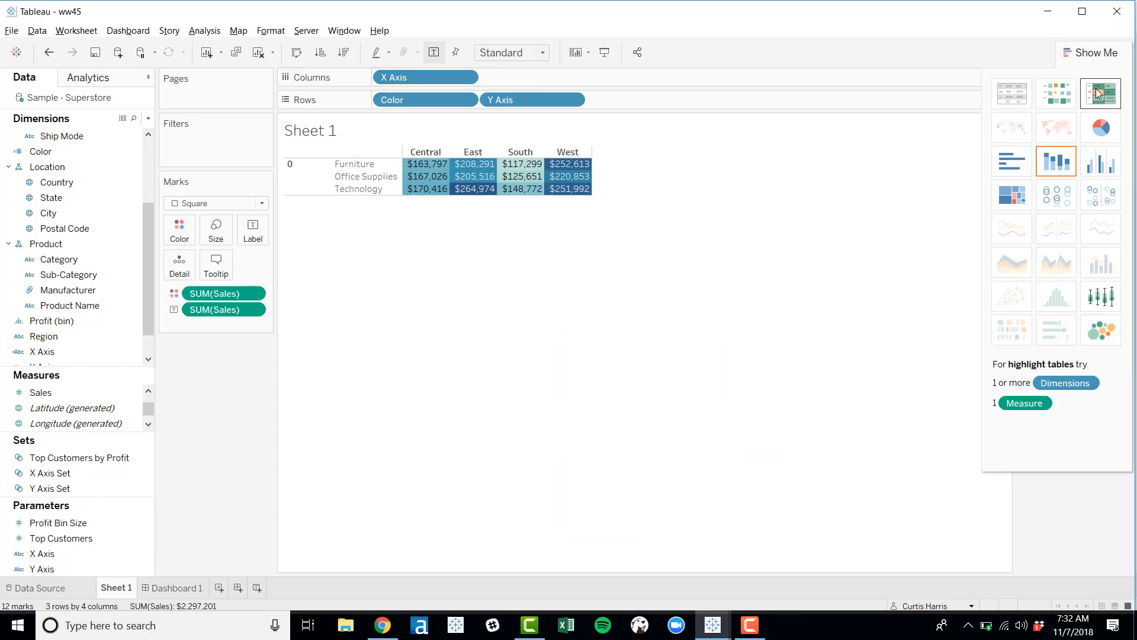
click(509, 52)
click(510, 113)
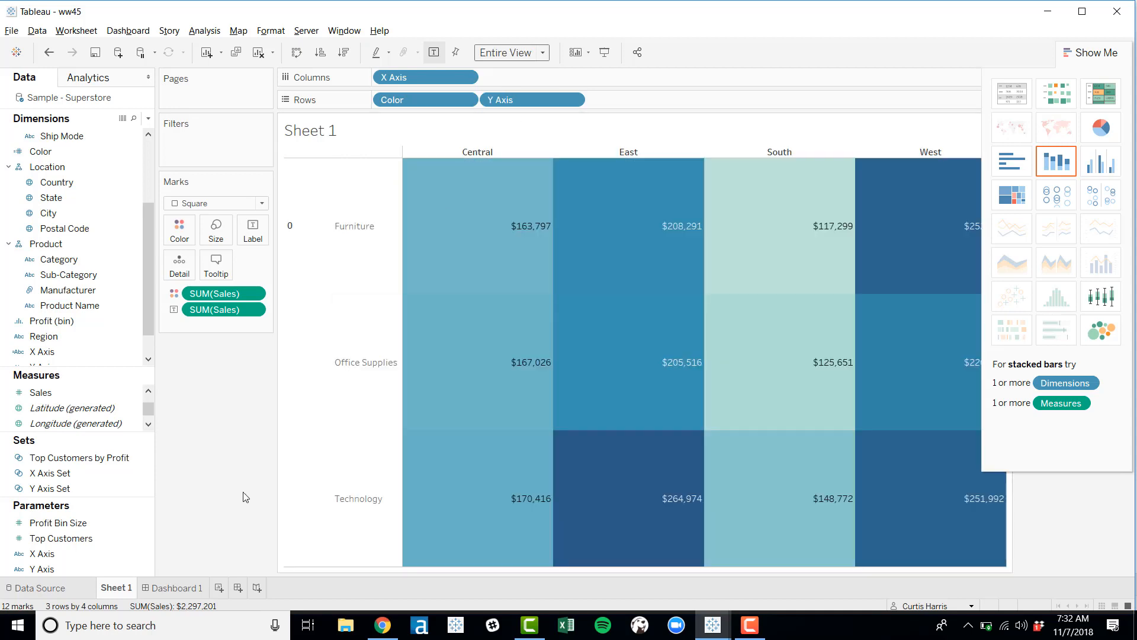
Set the horizontal alignment of the mark labels to center.
click(253, 231)
click(305, 314)
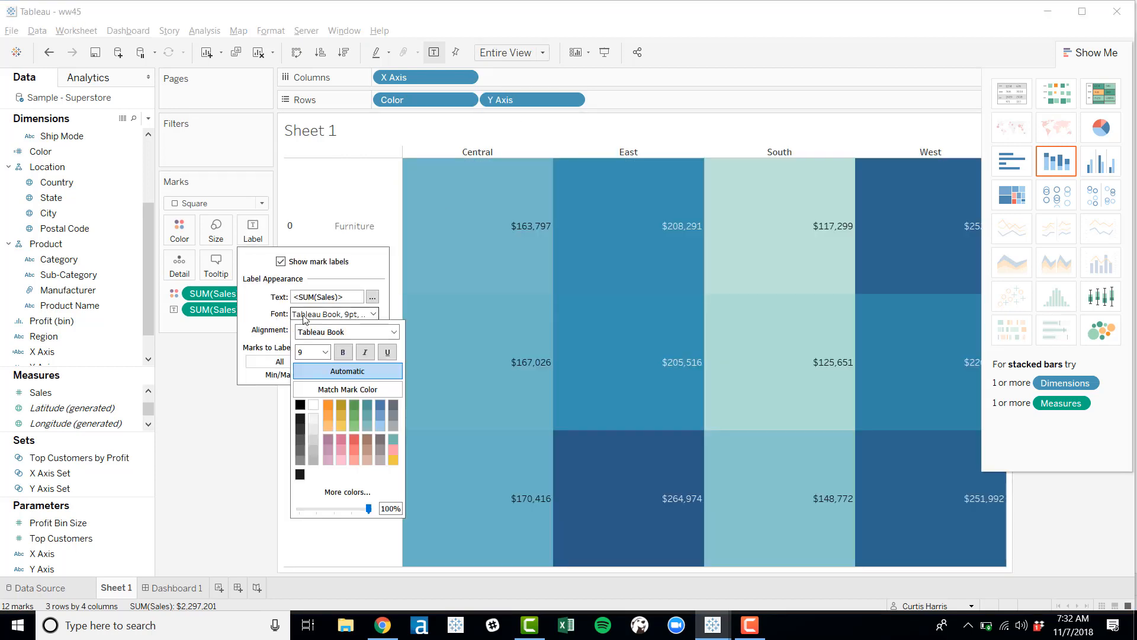
click(259, 346)
click(335, 330)
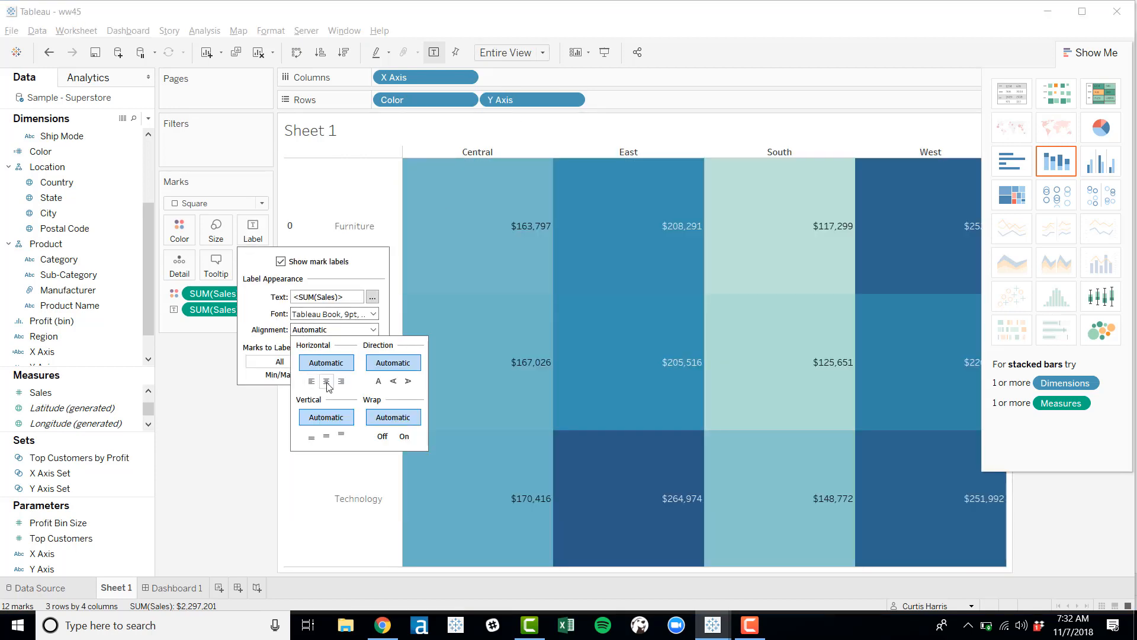
click(326, 381)
click(191, 434)
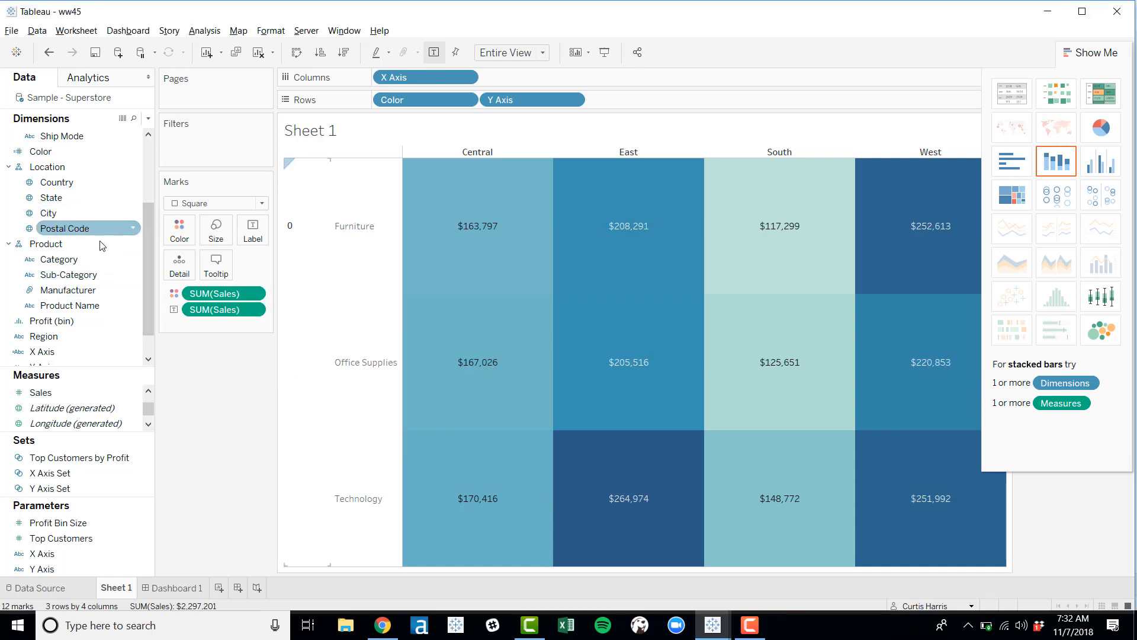
Replace SUM(Sales) on the color encoding with the Color field and make it continuous.
drag(40, 151, 208, 291)
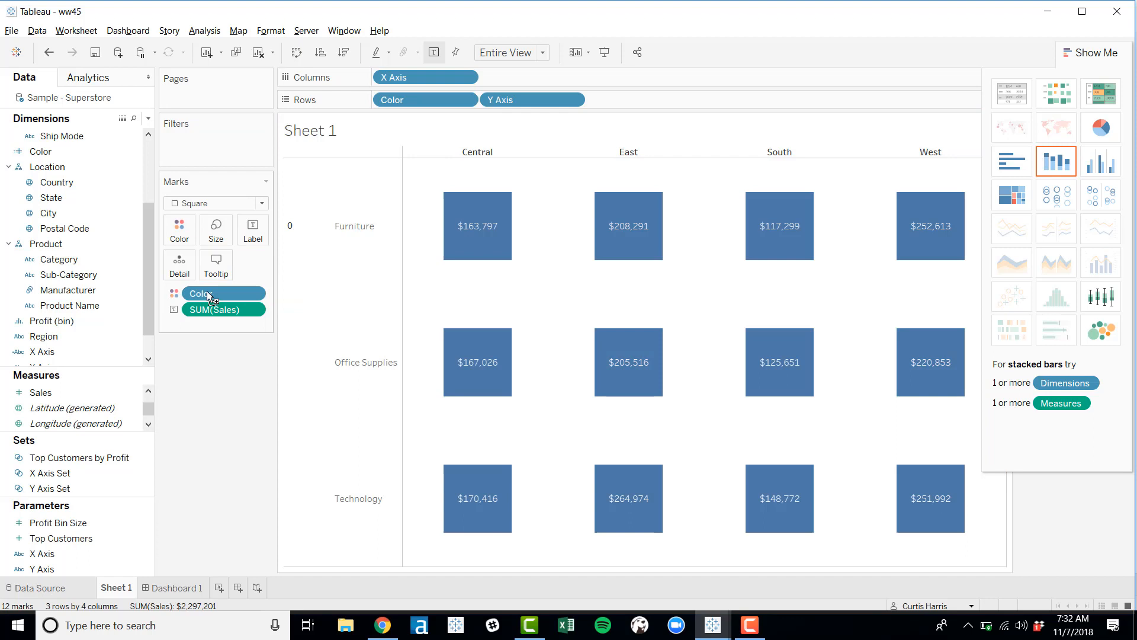
right_click(211, 291)
click(238, 484)
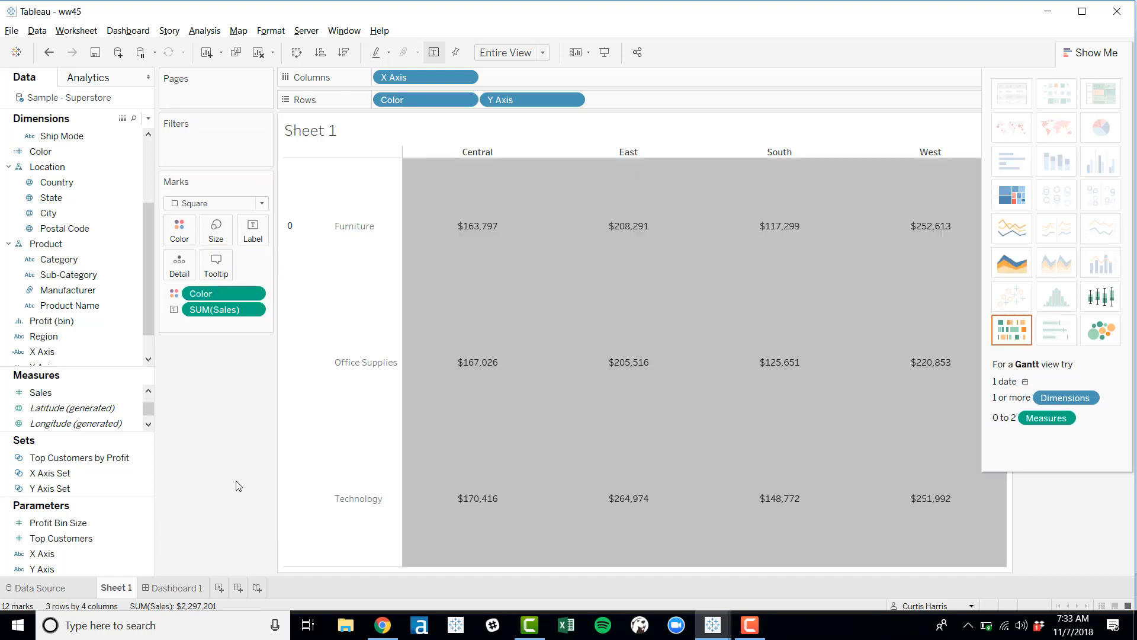
Test the highlight on the dashboard's Central Technology cell and remove the Color field from the rows of Sheet 1.
click(193, 587)
click(291, 362)
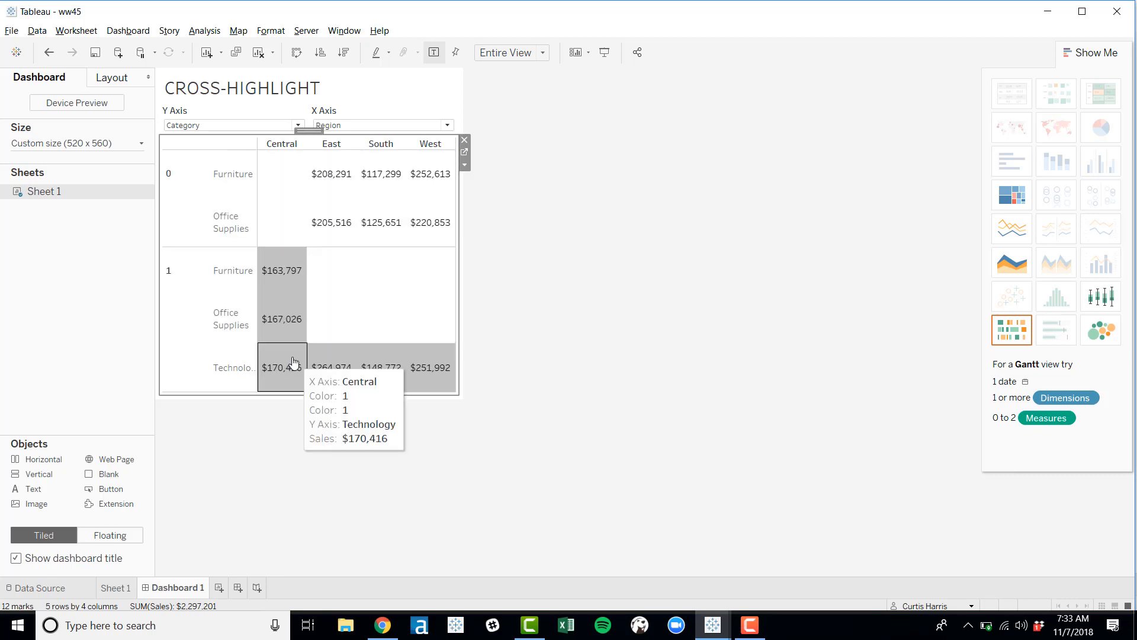
click(282, 513)
click(115, 588)
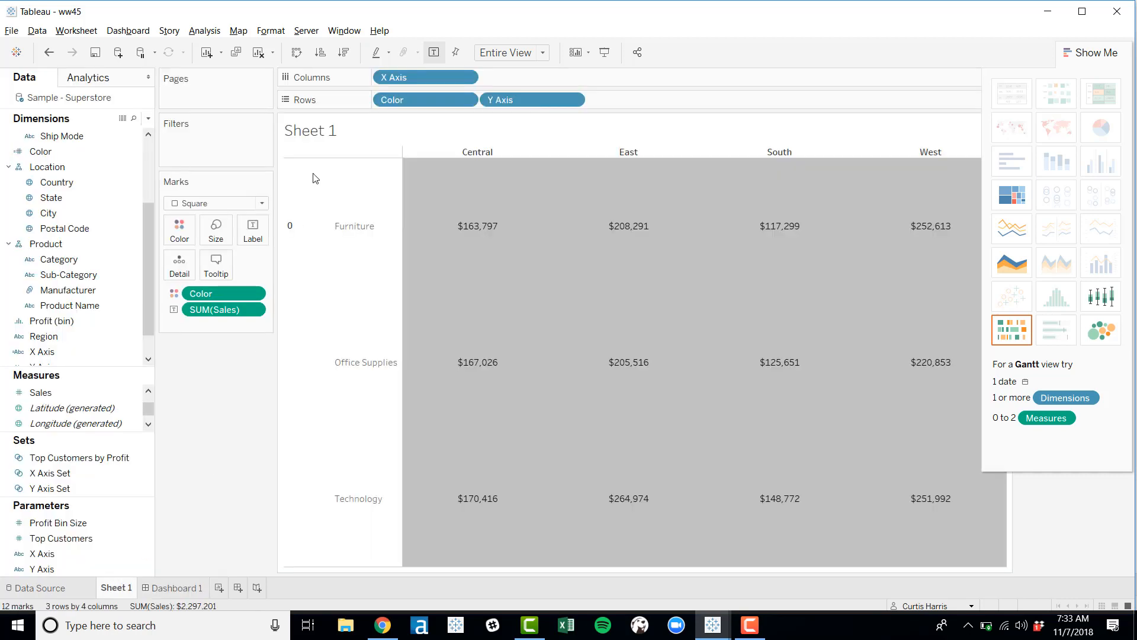
drag(411, 97, 237, 468)
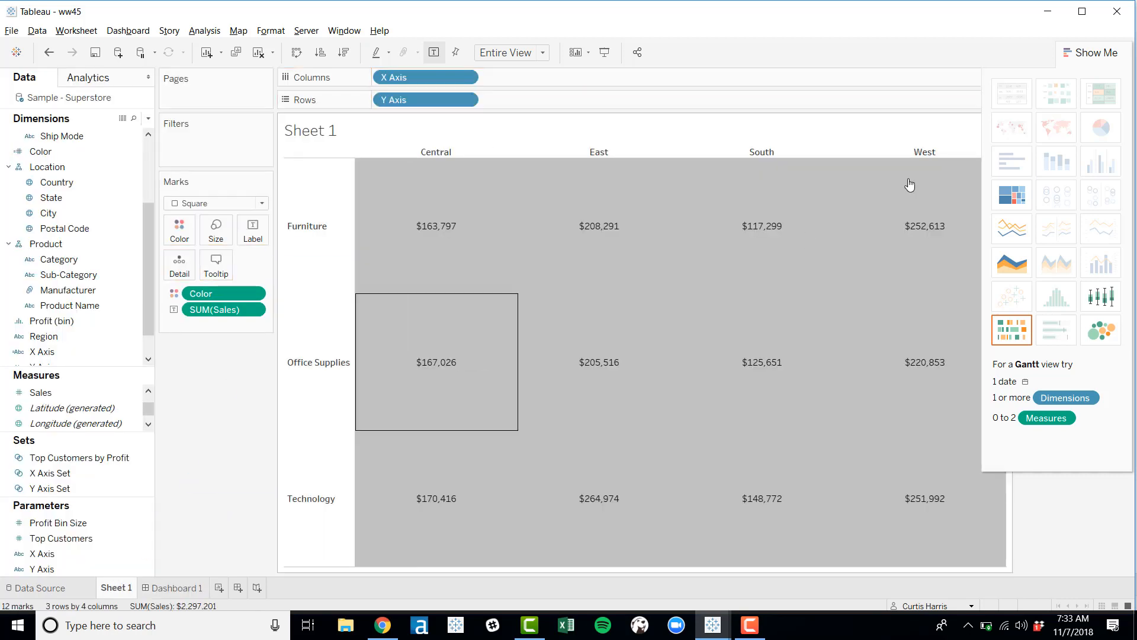
Close Show Me, check the cross-highlight on the dashboard, and review the Color palette settings of Sheet 1.
click(1092, 52)
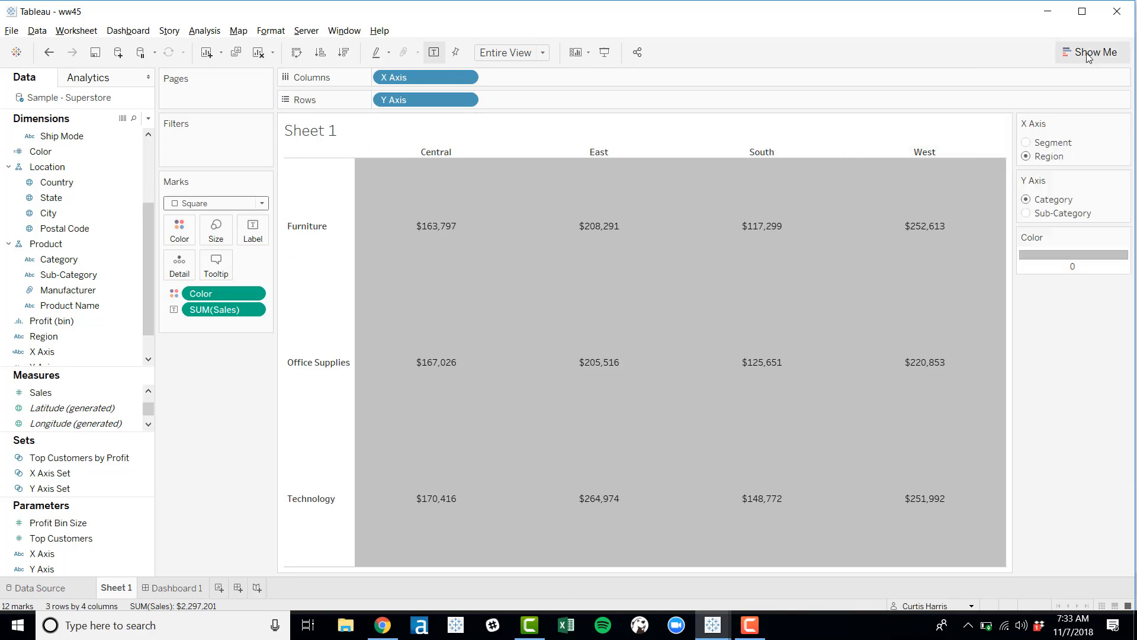
click(171, 588)
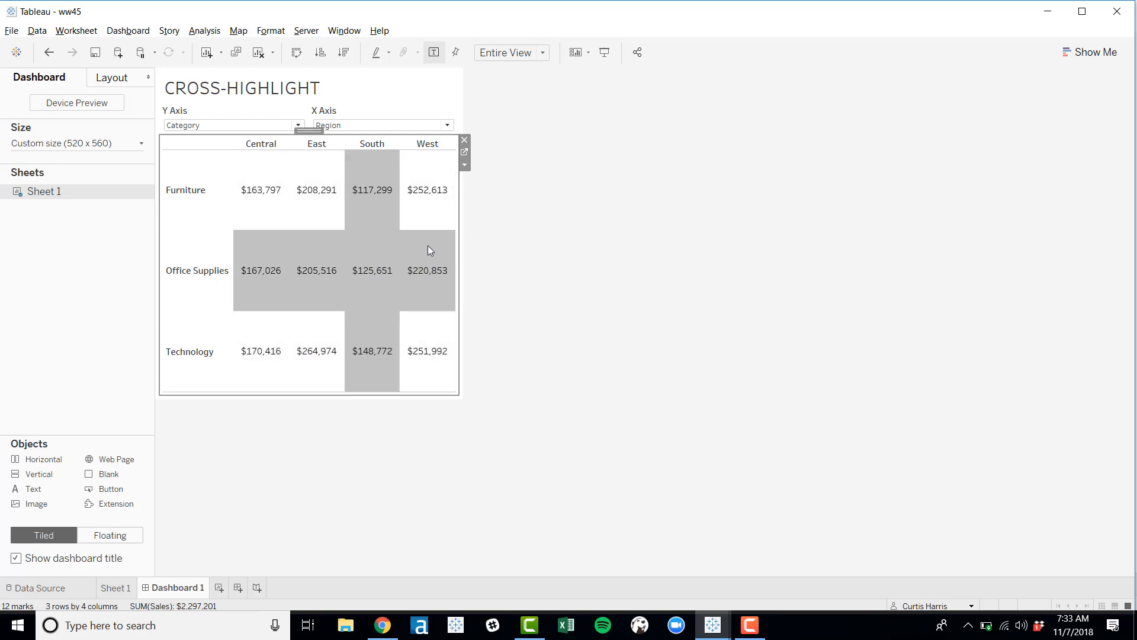
click(464, 152)
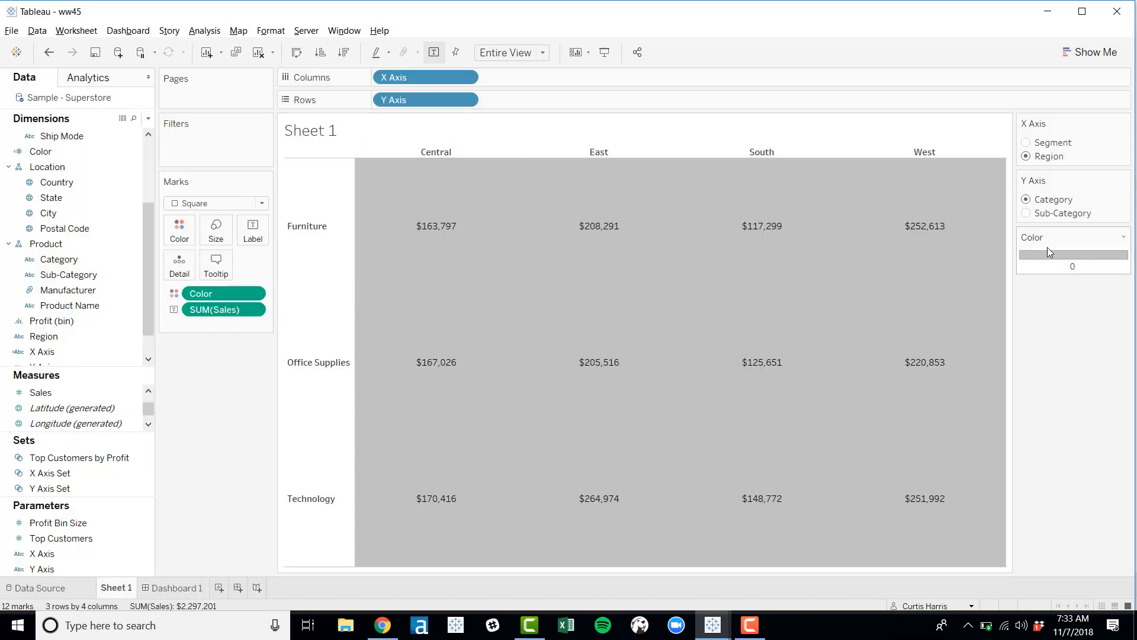
click(1129, 238)
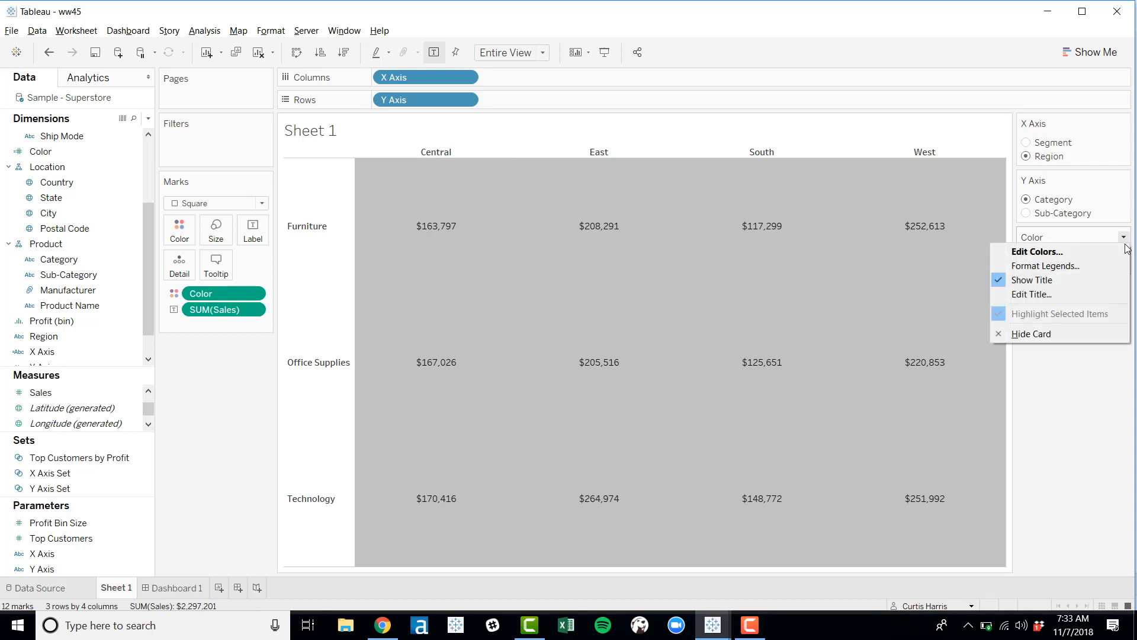
click(1103, 252)
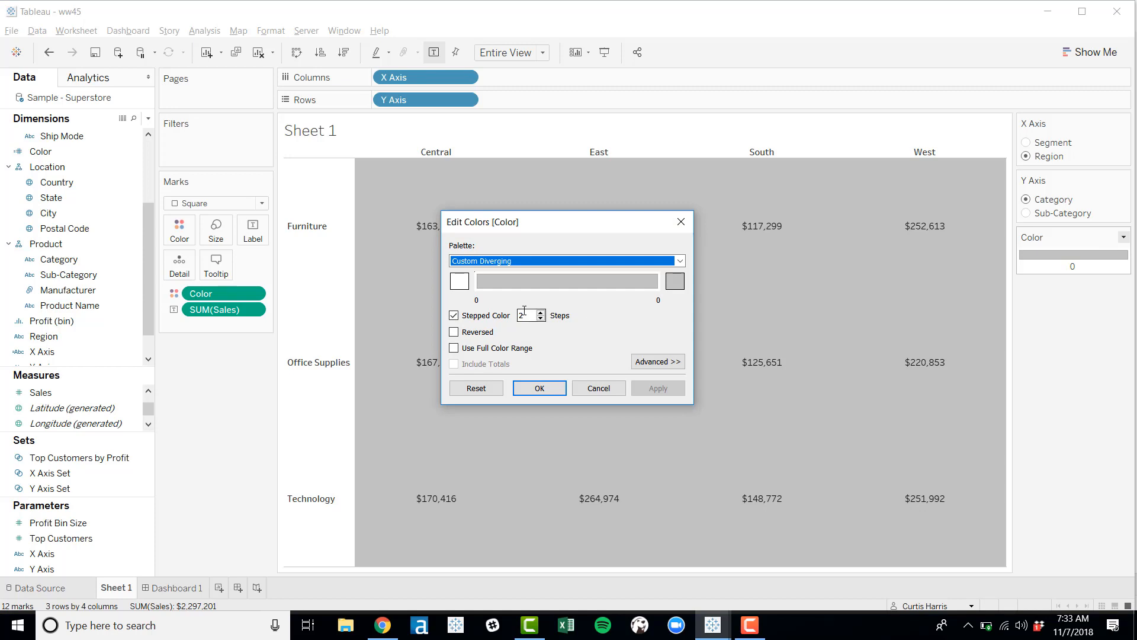
click(586, 388)
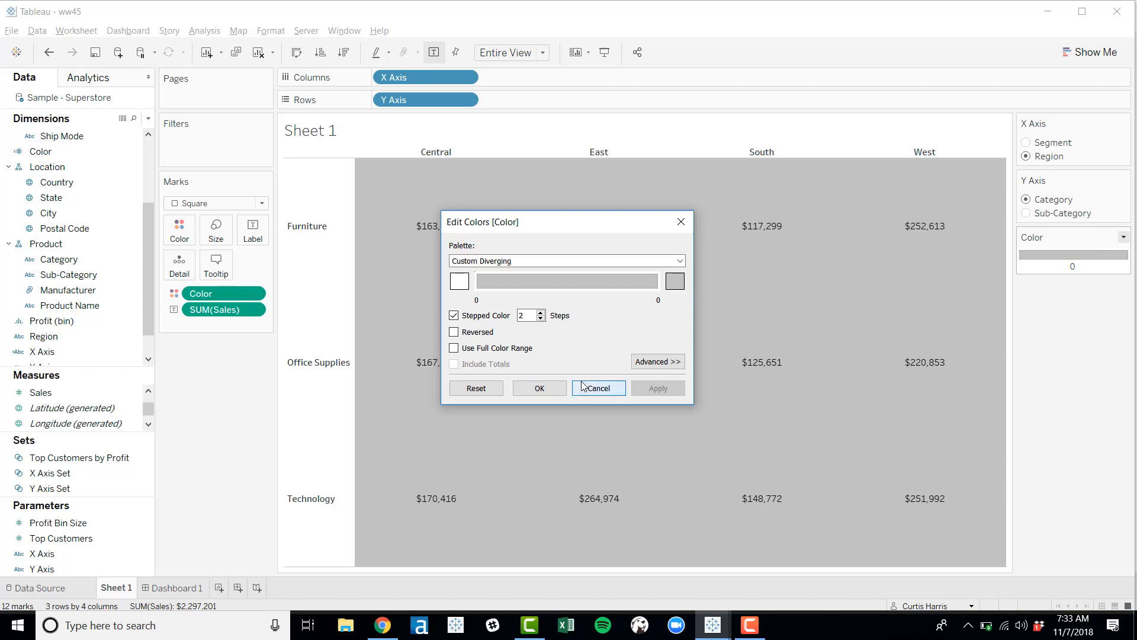
Edit the Color calculation to drop its ELSE branch, leaving IF ([X Axis Set] OR [Y Axis Set]) THEN 1 END.
click(45, 151)
right_click(48, 151)
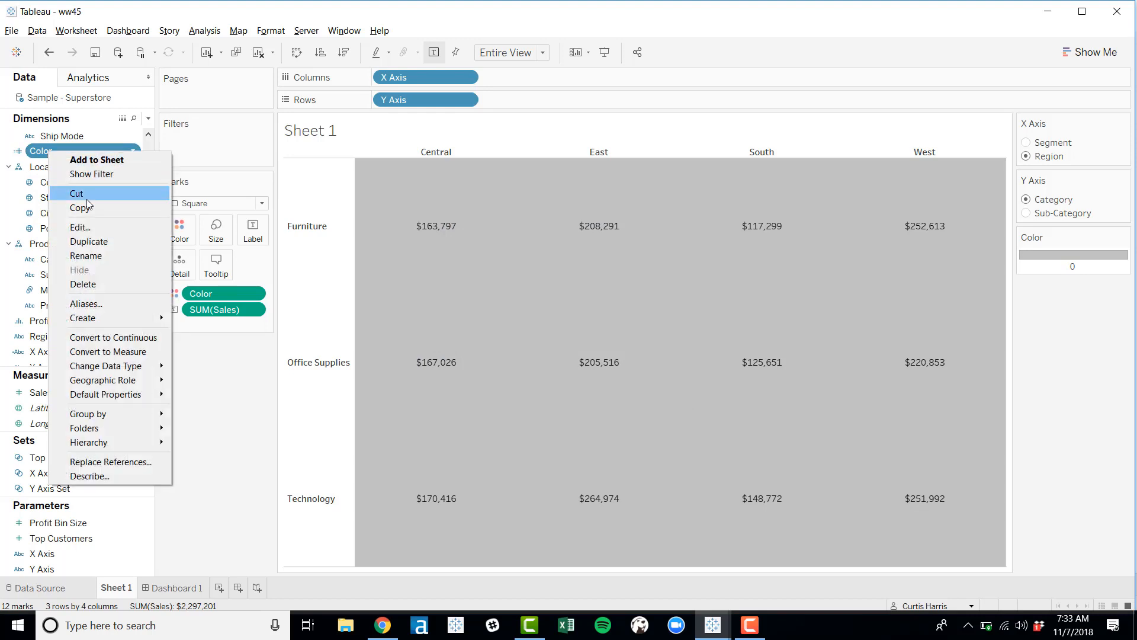
click(81, 231)
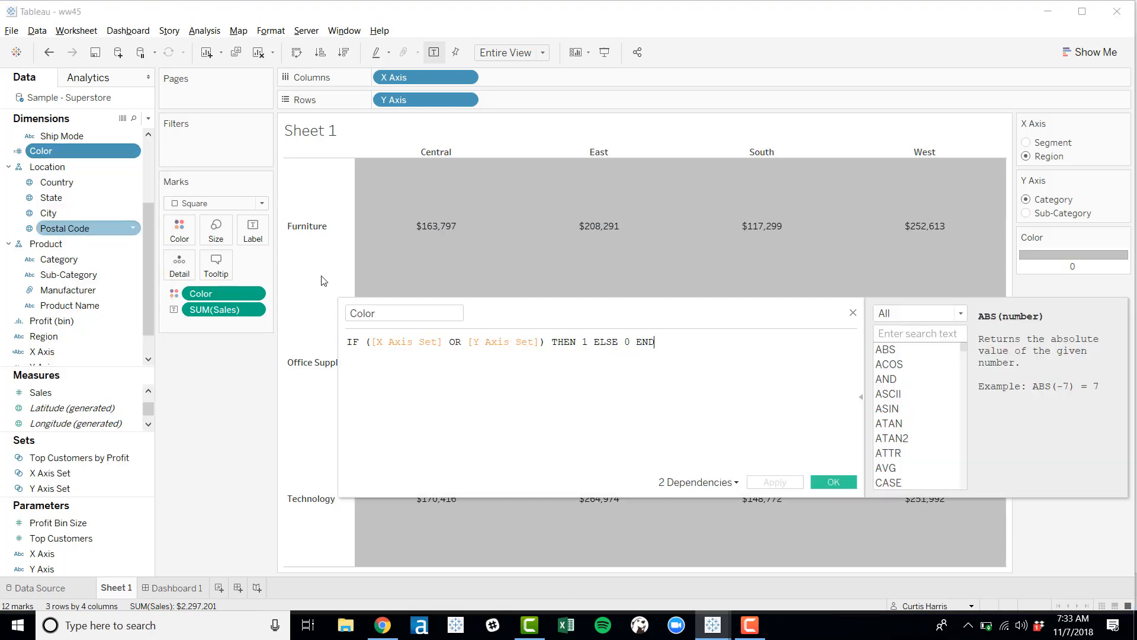
double_click(631, 341)
text(NULL)
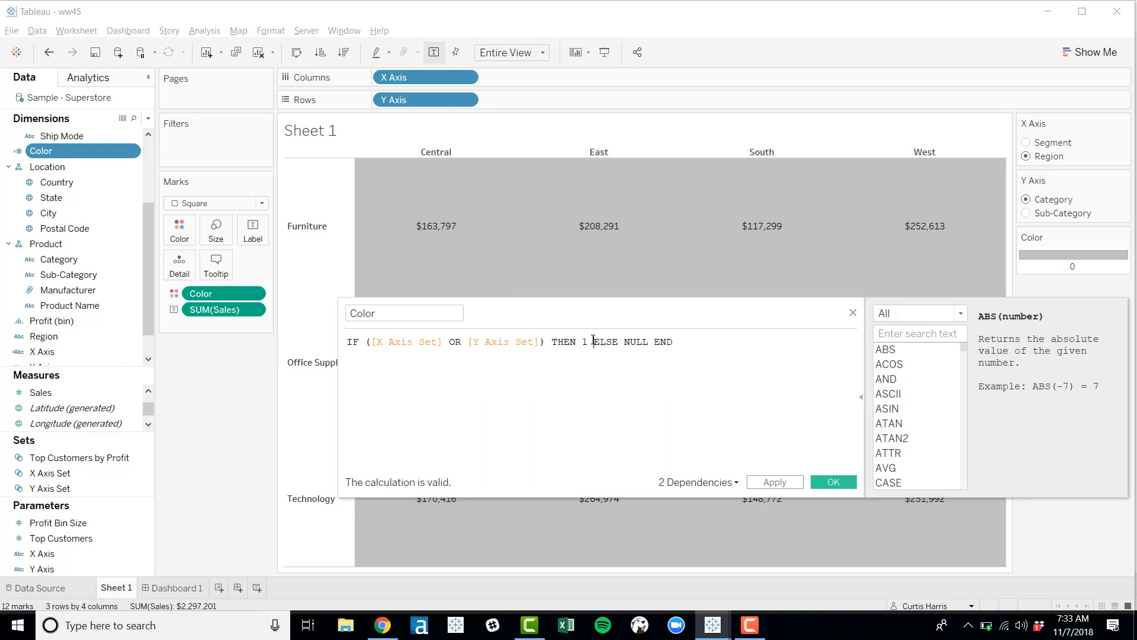
key(Delete)
key(Delete)
key(Delete)
key(Delete)
key(Delete)
key(Delete)
key(Delete)
key(Delete)
key(Delete)
key(Delete)
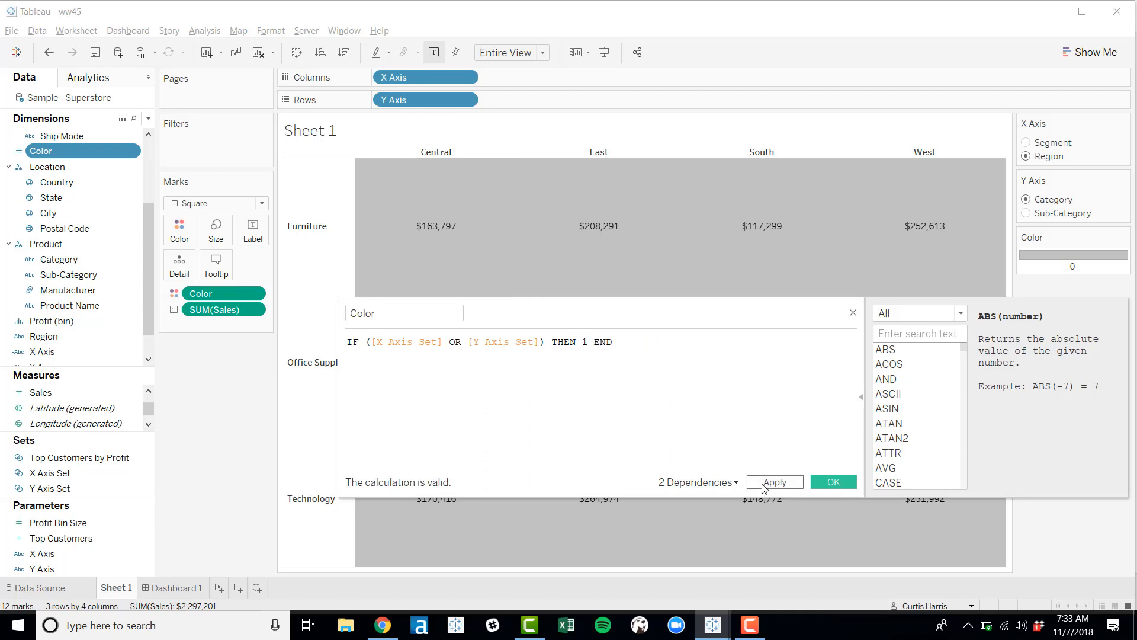
click(765, 487)
click(832, 484)
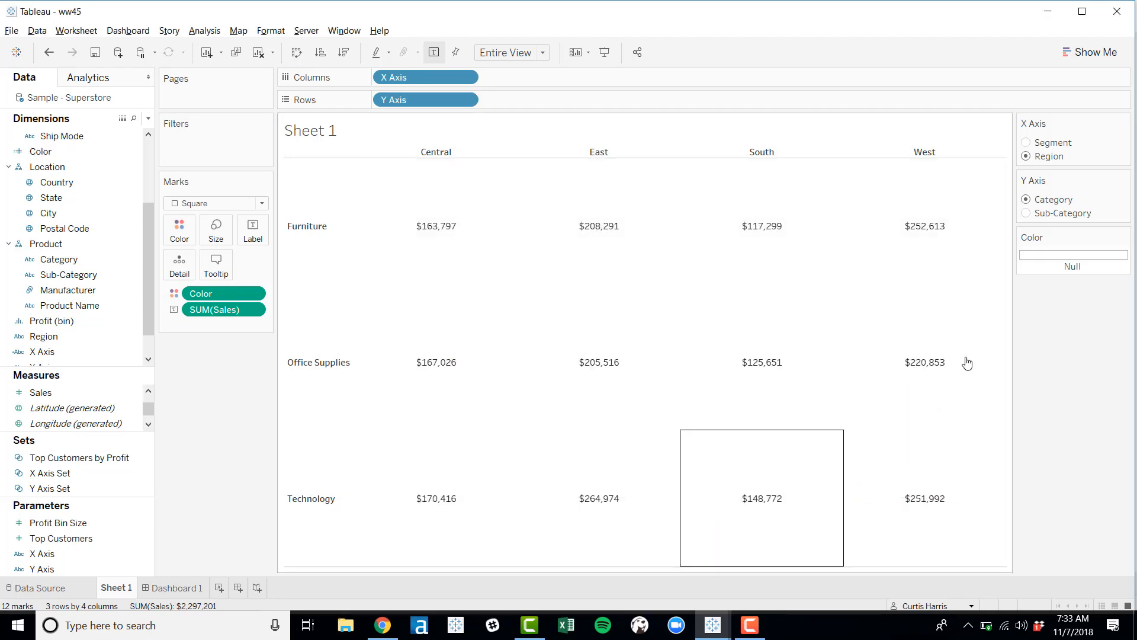
Test the cross-highlight on several cells of the dashboard's table, including Office Supplies and Technology in the East column.
click(175, 588)
mouse_move(433, 275)
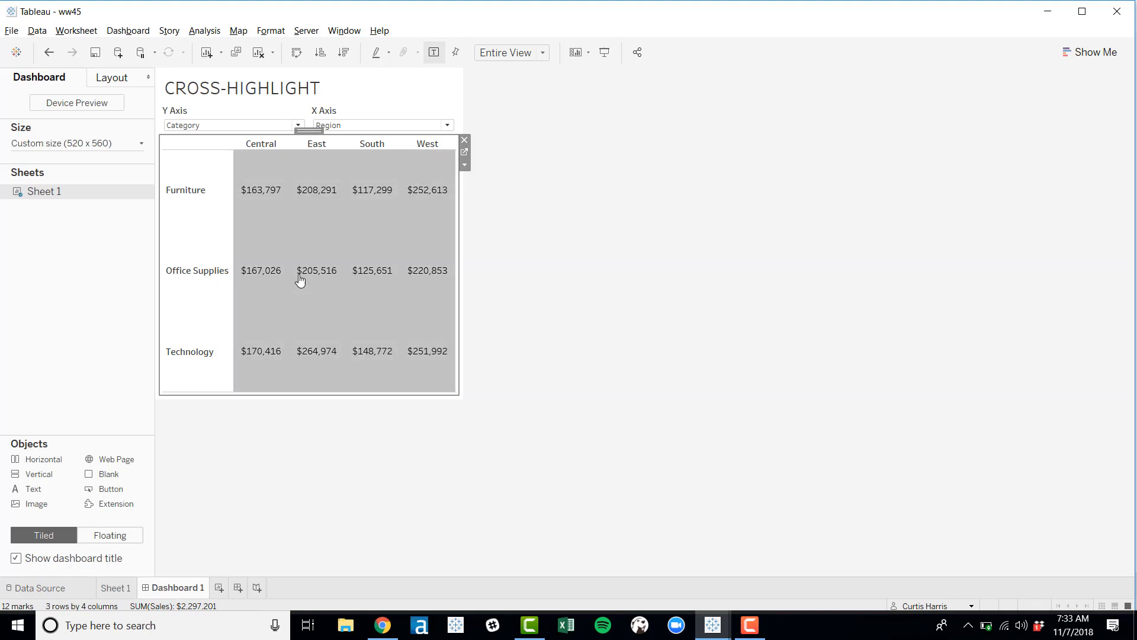
mouse_move(307, 335)
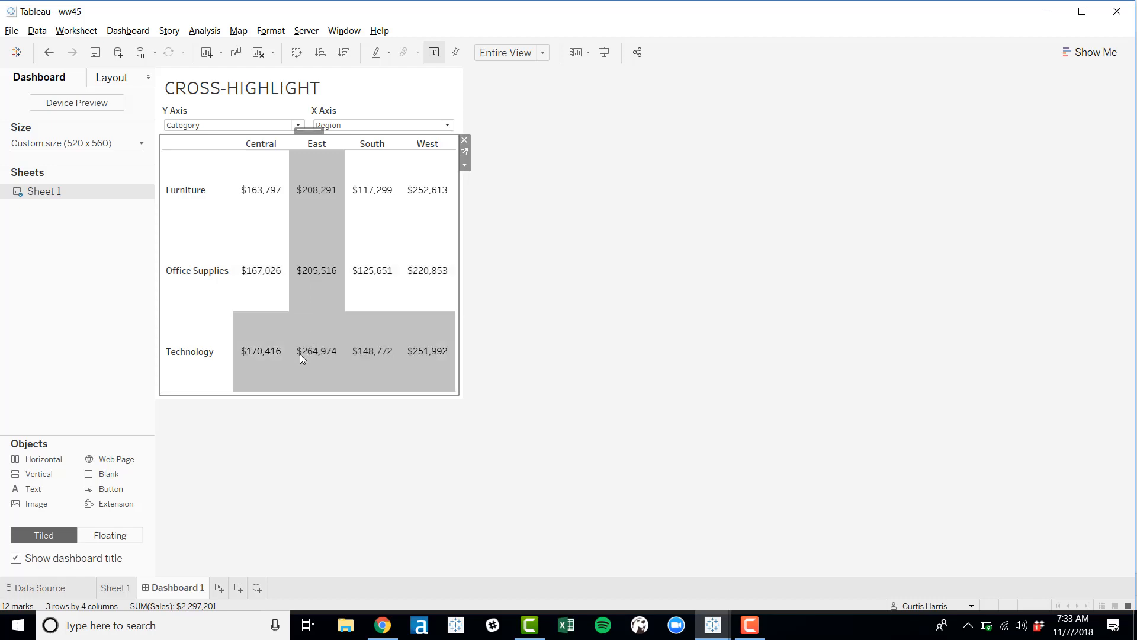
mouse_move(246, 371)
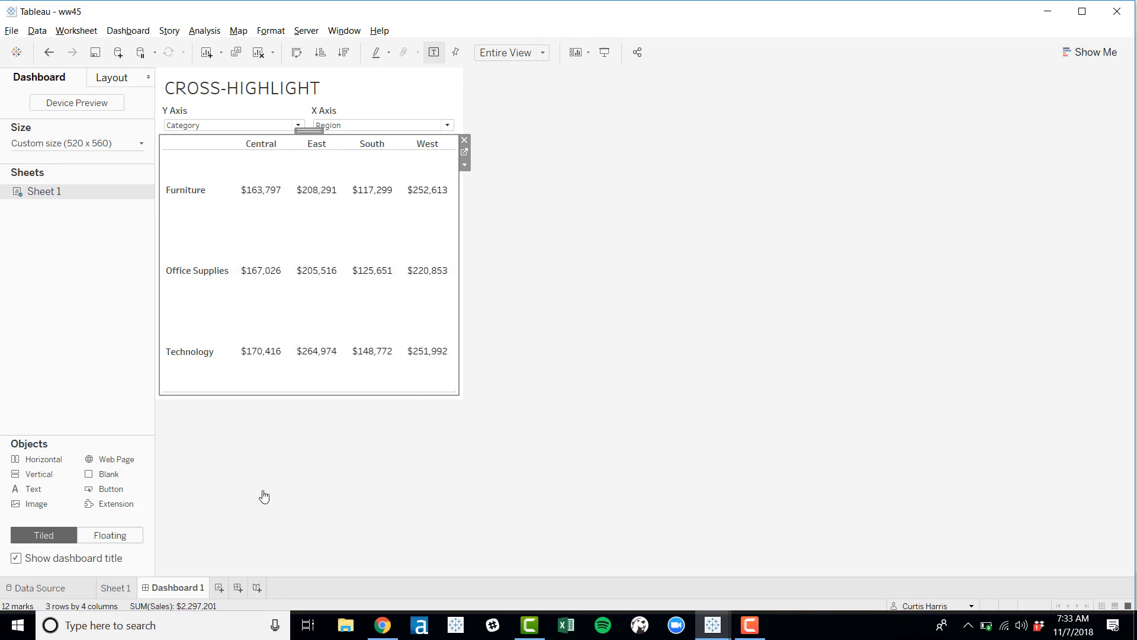
Add a light grey border to the square marks of Sheet 1.
click(464, 152)
click(179, 229)
click(233, 334)
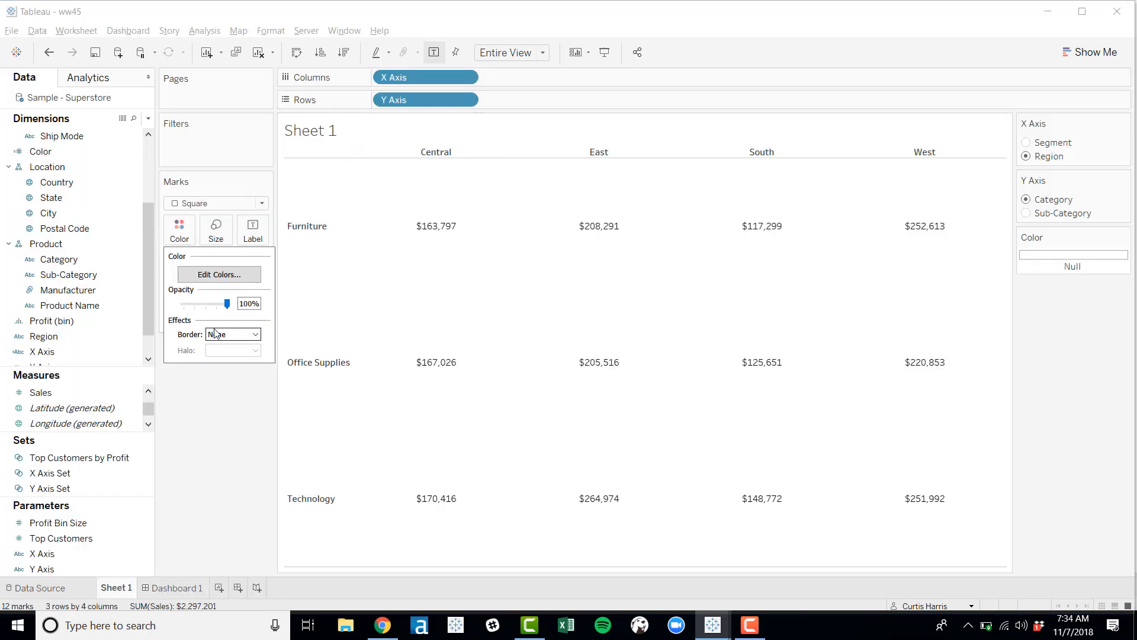
click(226, 419)
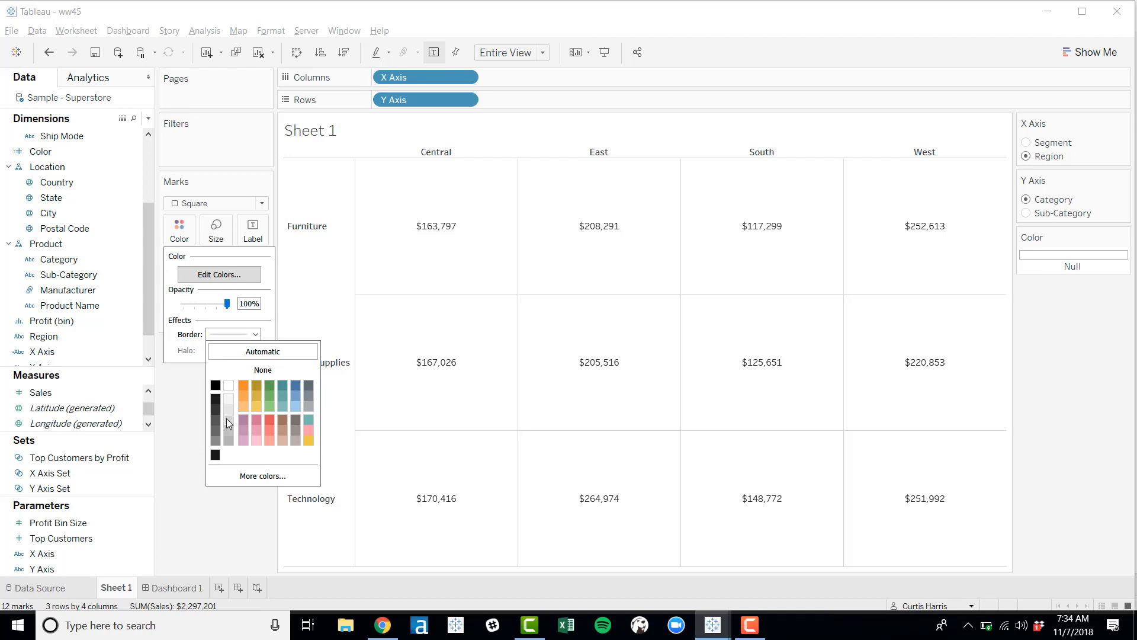
Test the bordered highlight on the dashboard's East Technology cell and clear the selection.
click(167, 588)
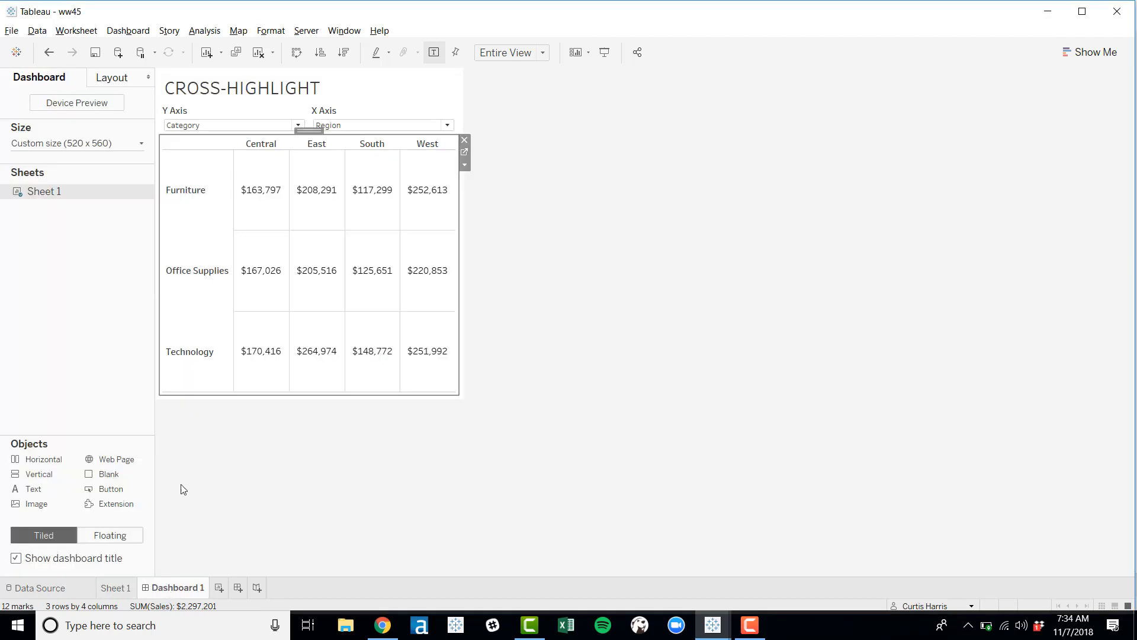
click(301, 355)
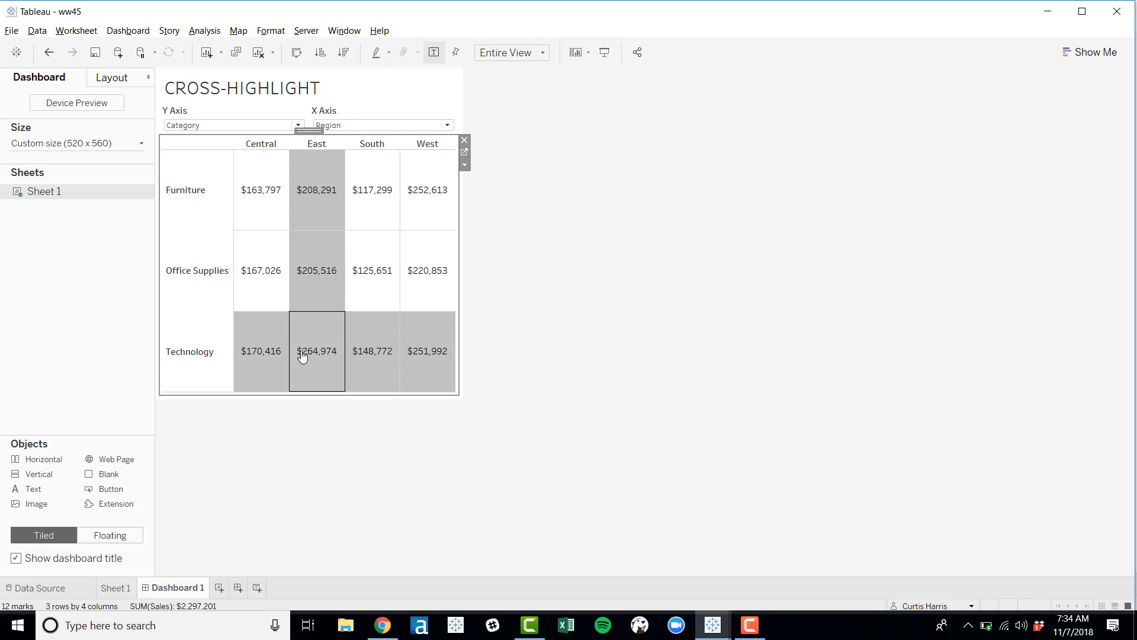
click(319, 435)
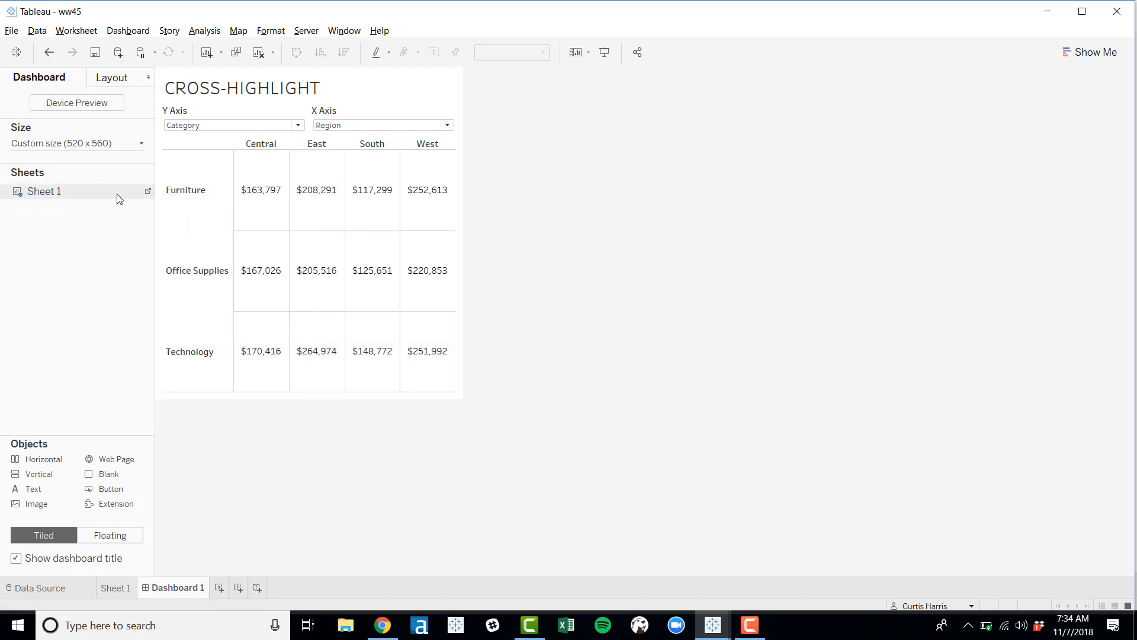
Review the formula of the Color calculation from Sheet 1 and close its editor.
click(144, 192)
click(146, 193)
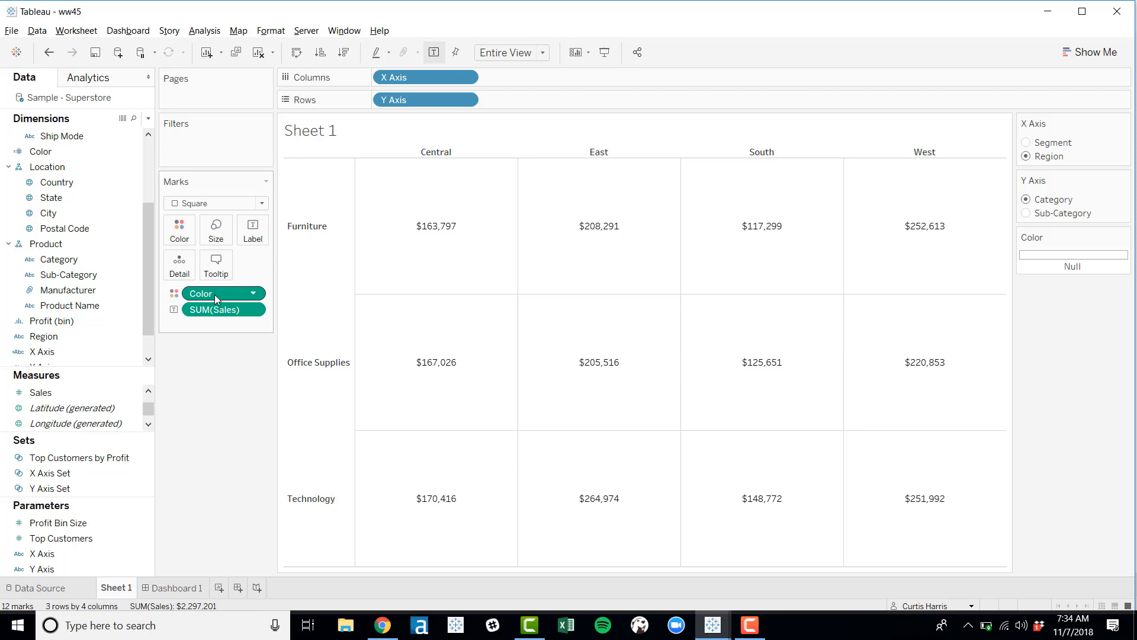
click(82, 155)
right_click(82, 155)
click(112, 225)
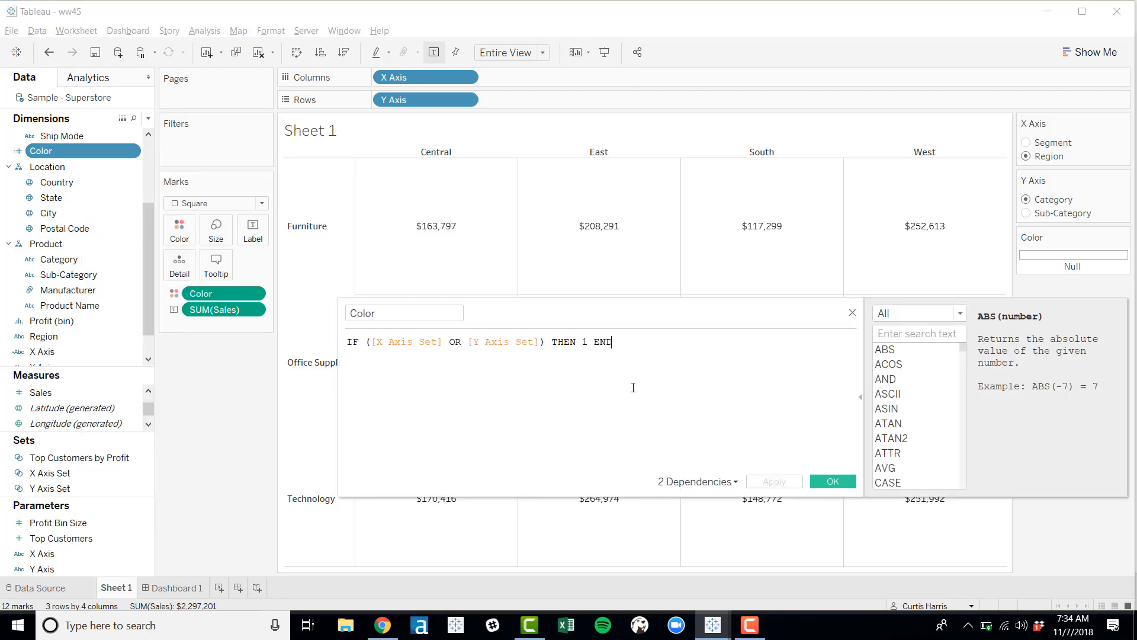
click(584, 341)
text(1)
click(851, 313)
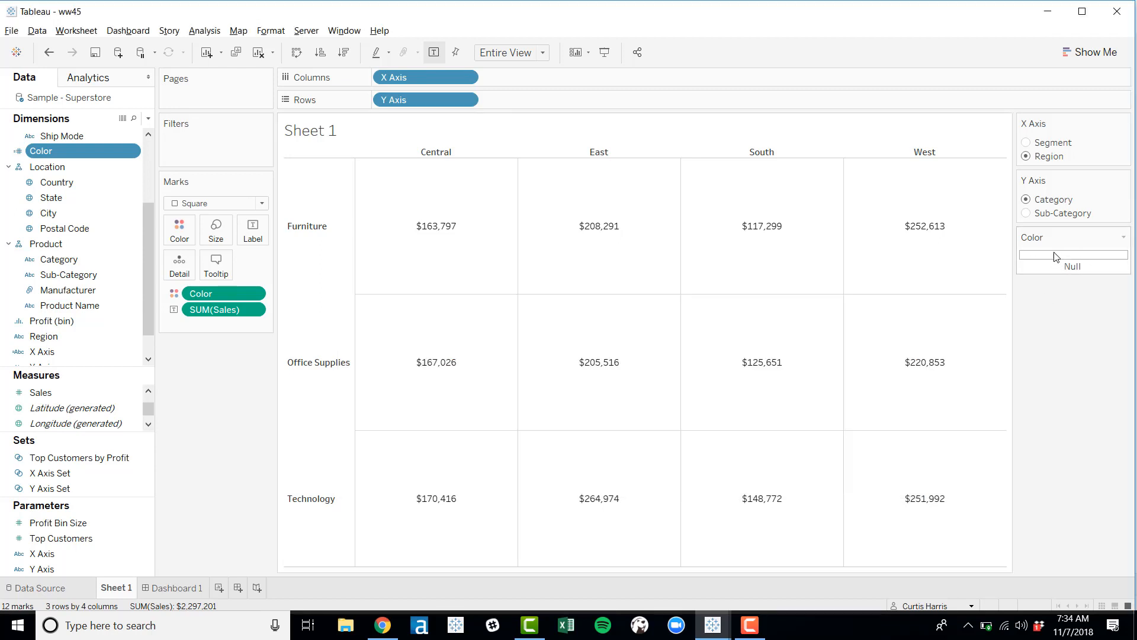
Examine the Color legend's custom diverging palette and its stepped color setting without changing them.
click(1124, 238)
click(1121, 254)
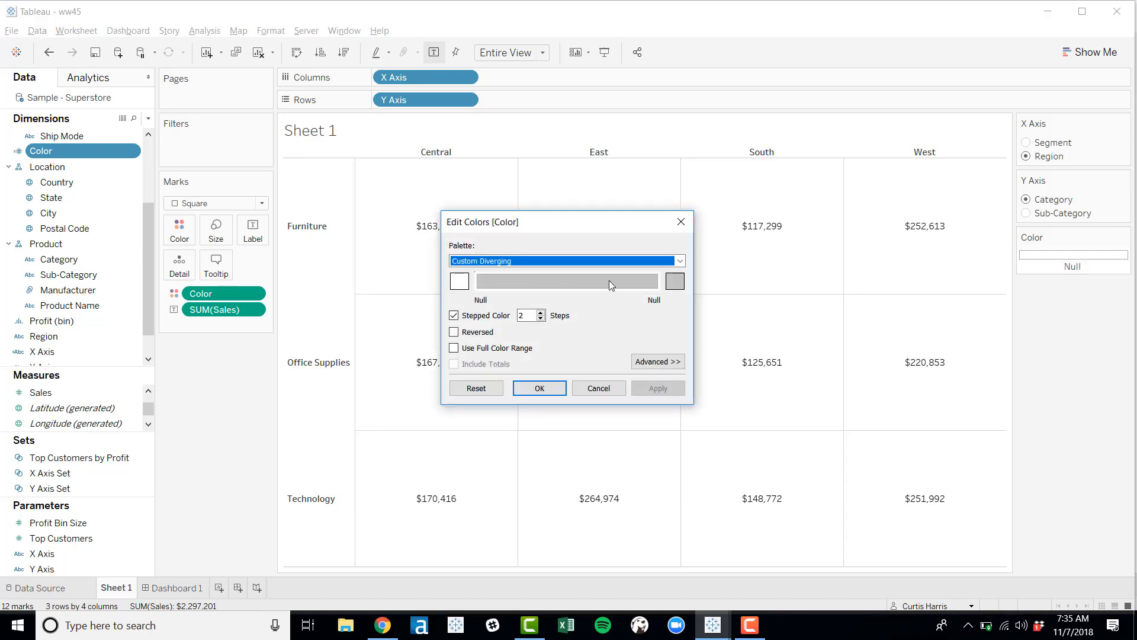
click(618, 395)
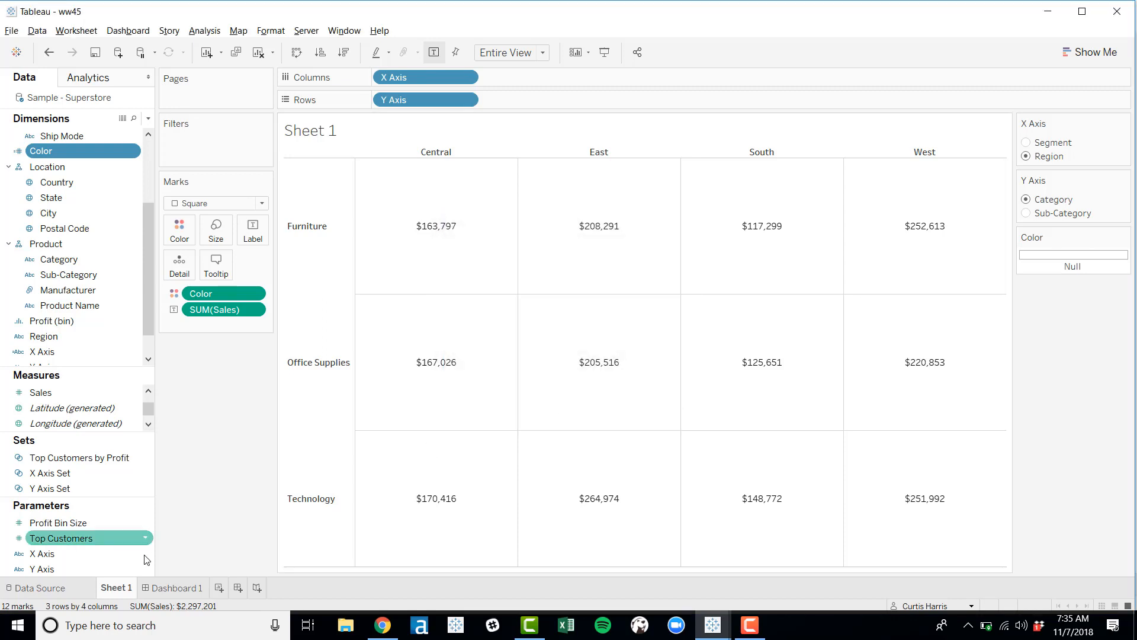
Rename Dashboard 1 as "Workout Wednesday Week 45 - CH".
click(173, 588)
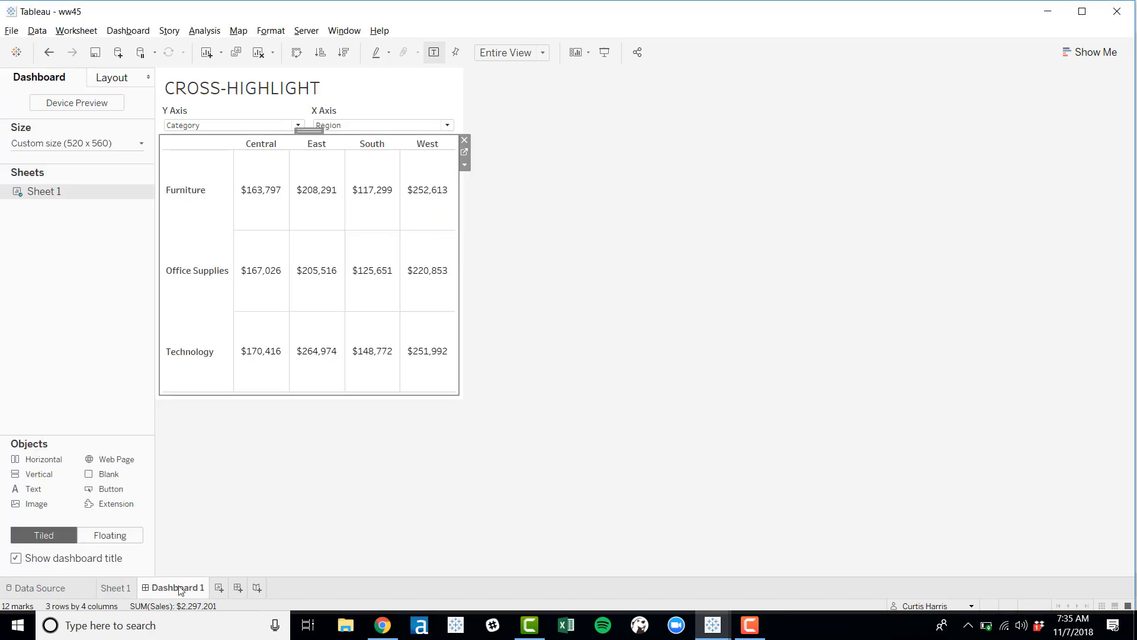
right_click(178, 587)
click(273, 432)
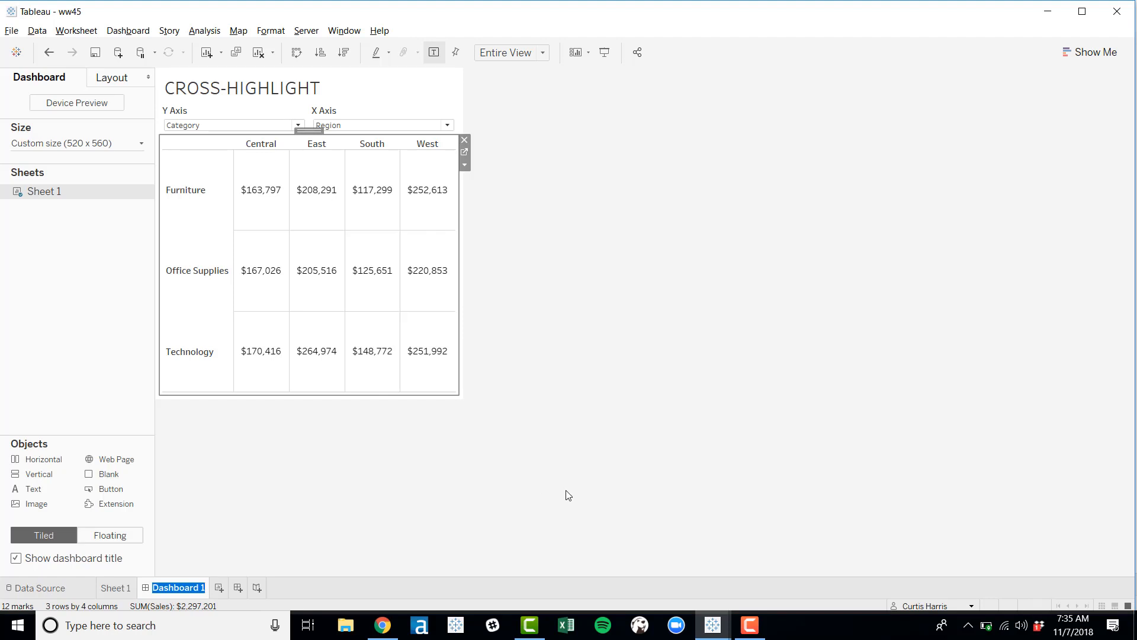
text(Workout Wednesday)
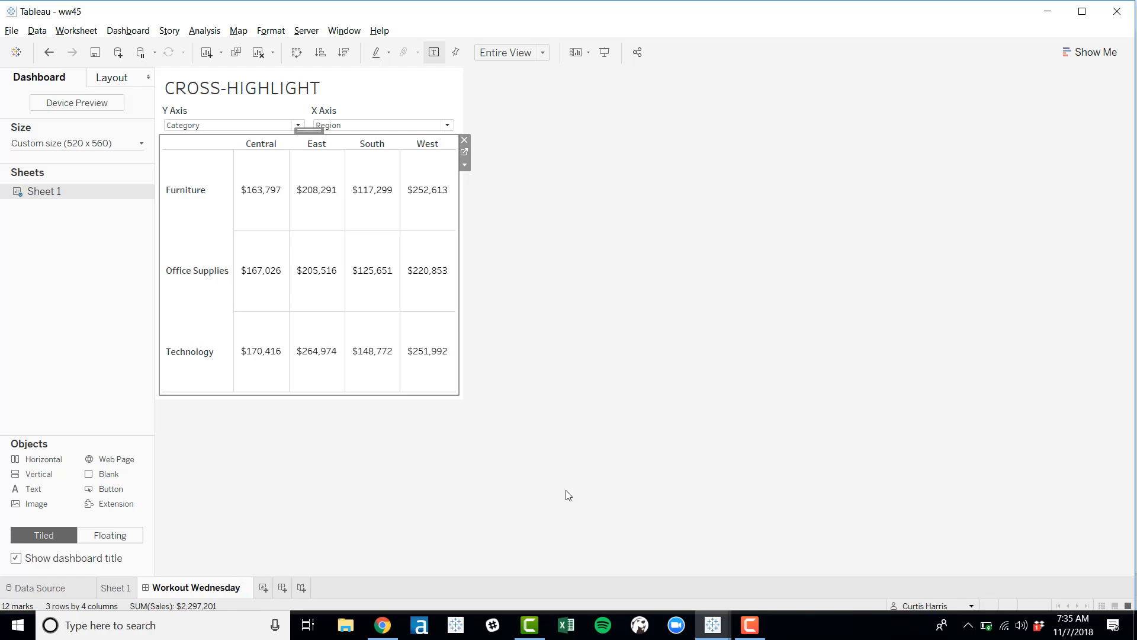
text( Wee)
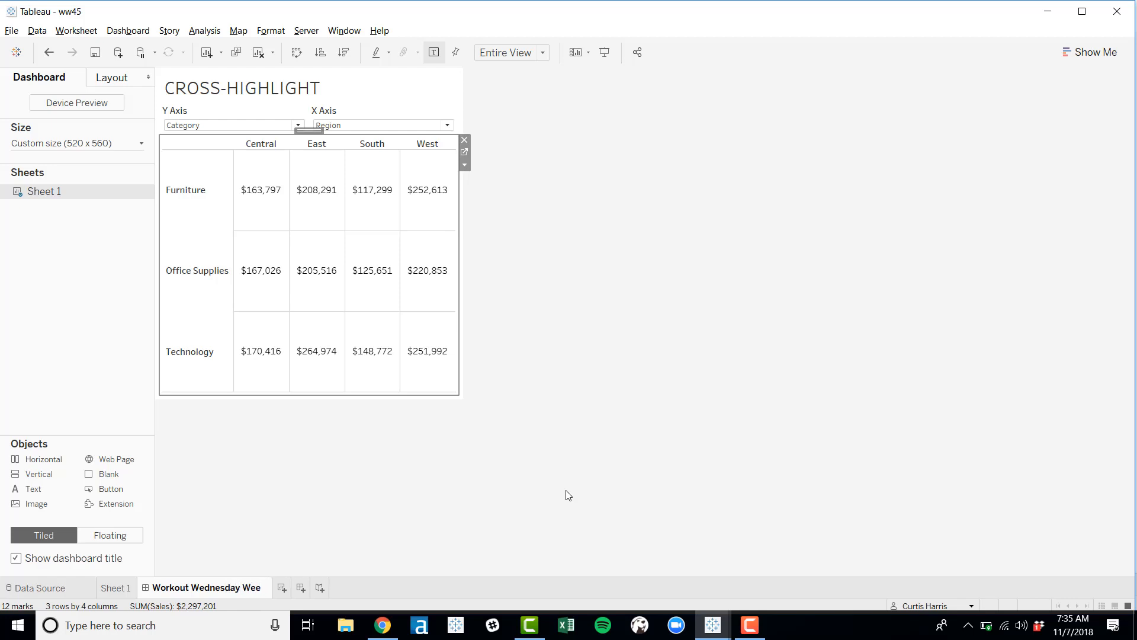
text(k 45)
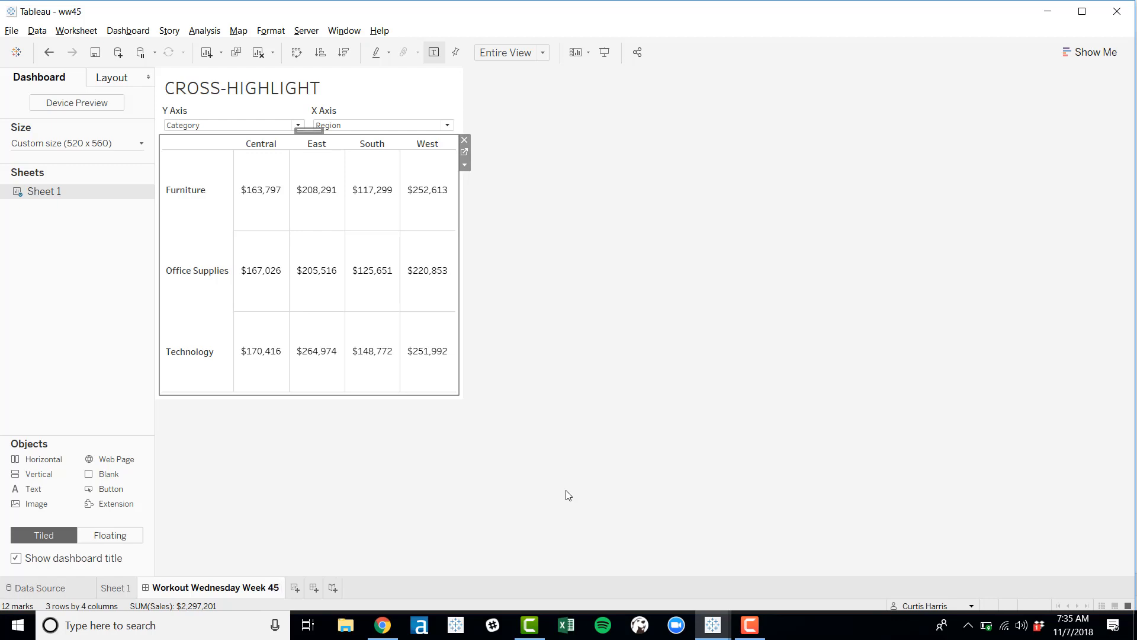
text( - CH)
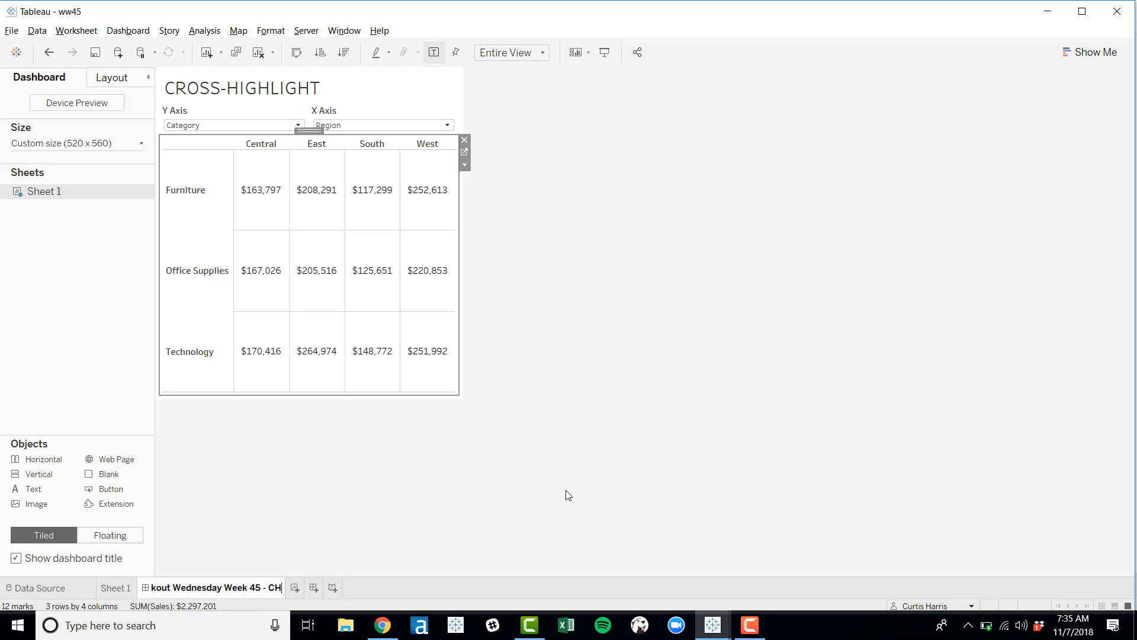
key(Return)
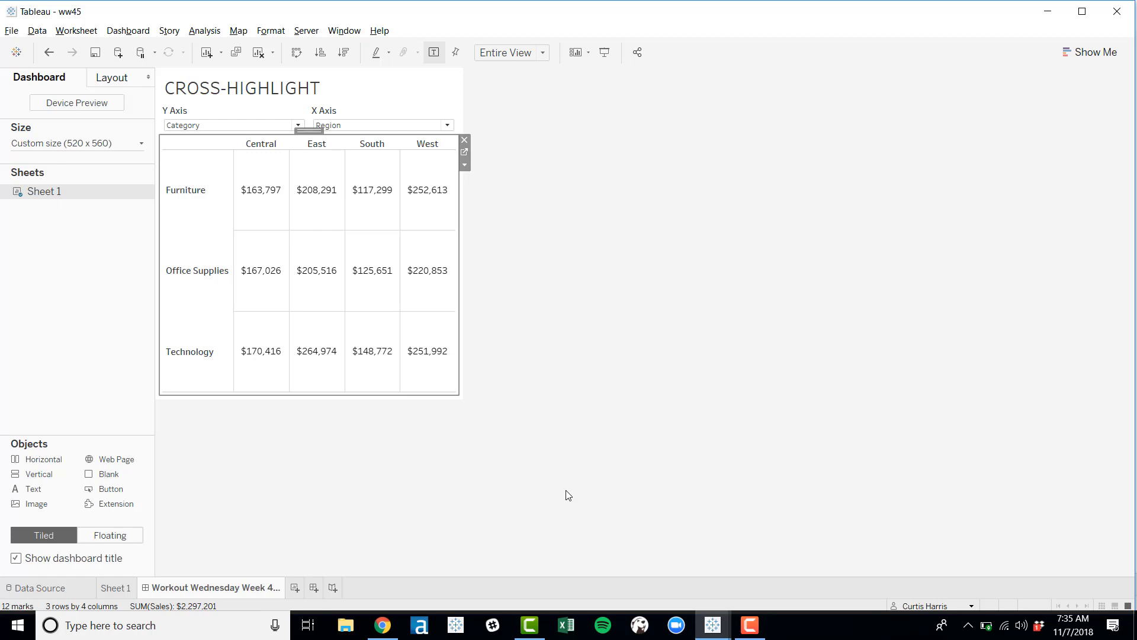
click(750, 624)
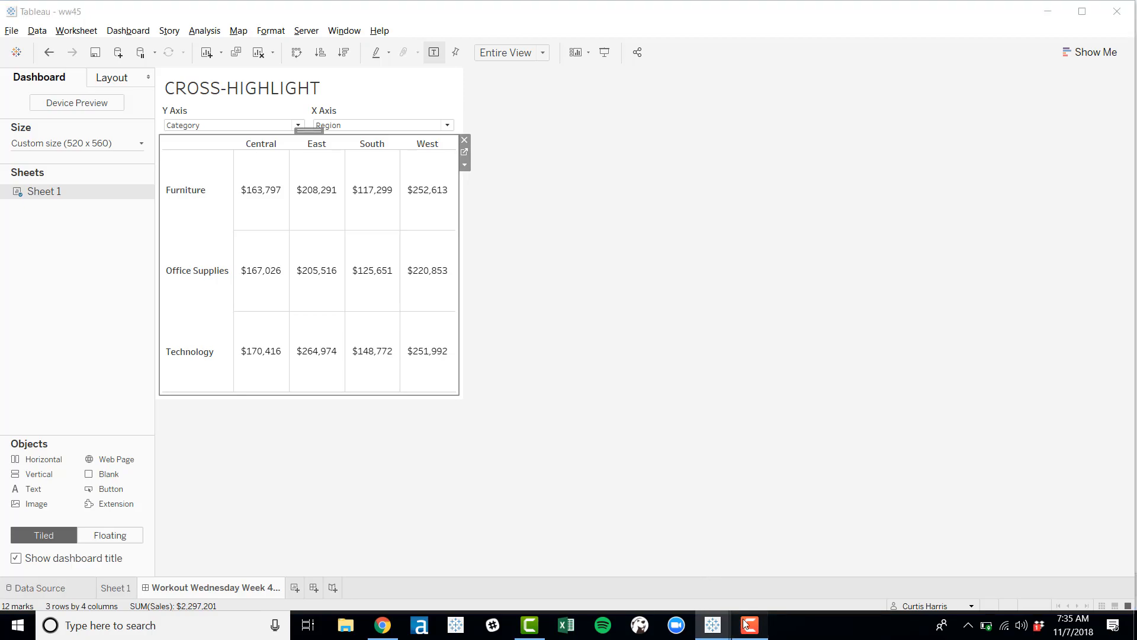